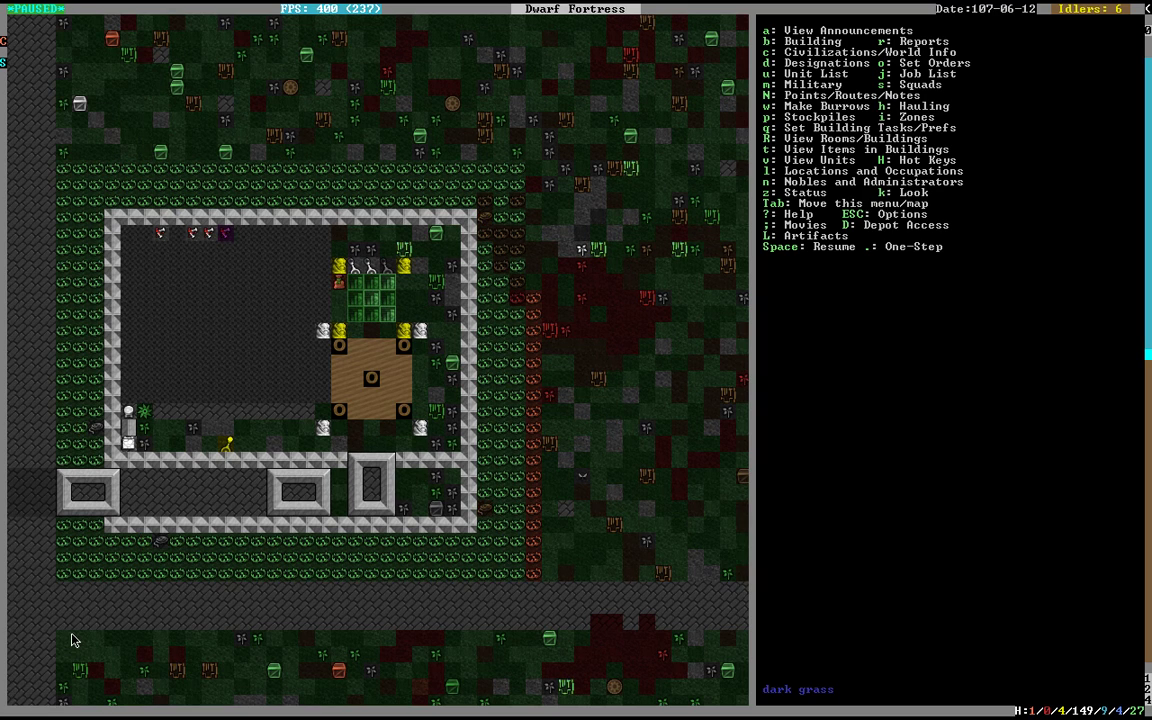
Step: Check the recent reports, then browse the underground levels and let time run
key(r)
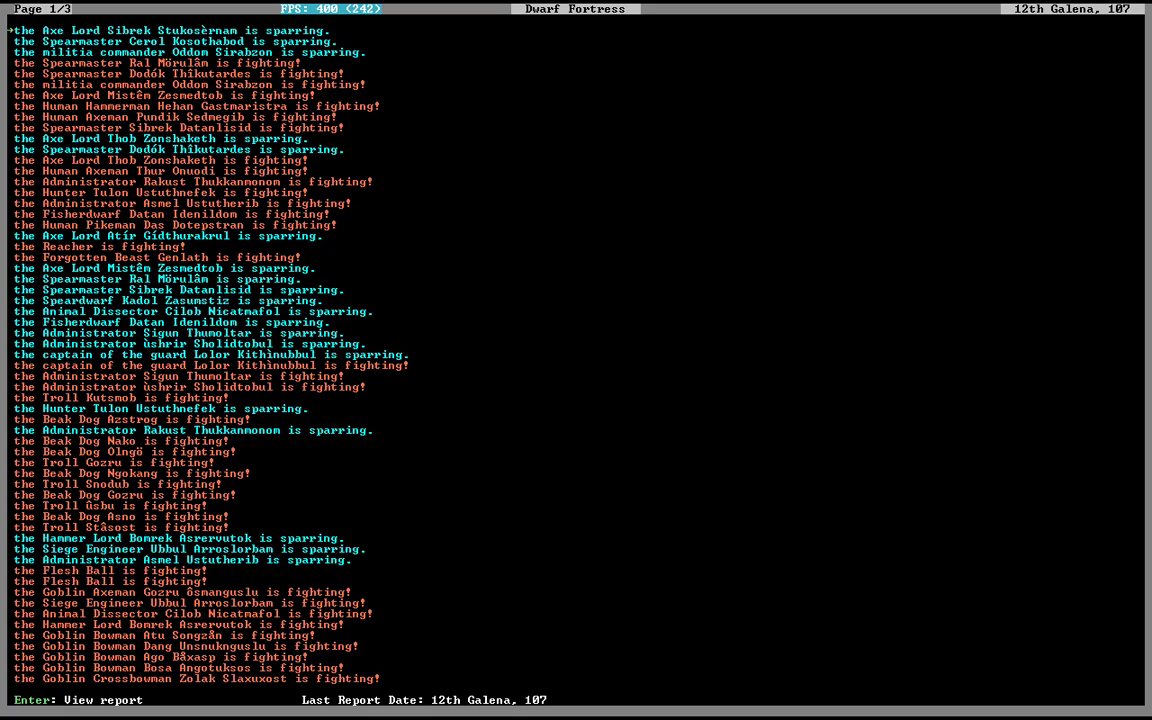
key(Escape)
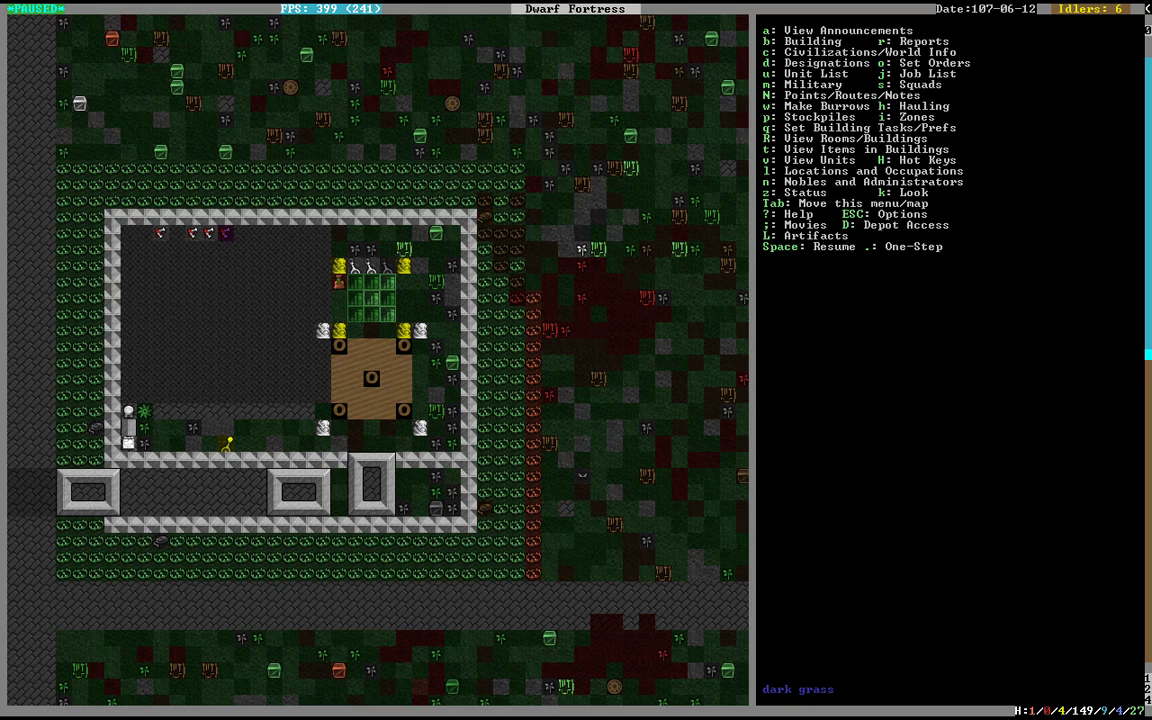
key(greater)
key(greater)
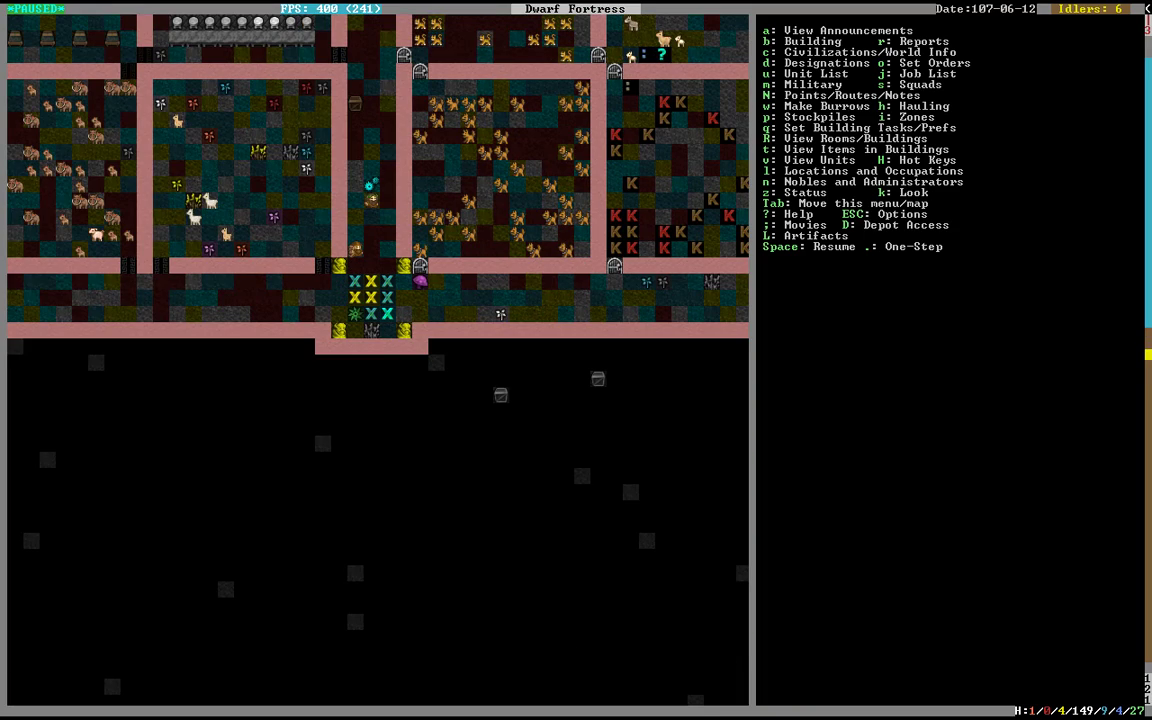
key(greater)
key(greater)
key(shift+Up)
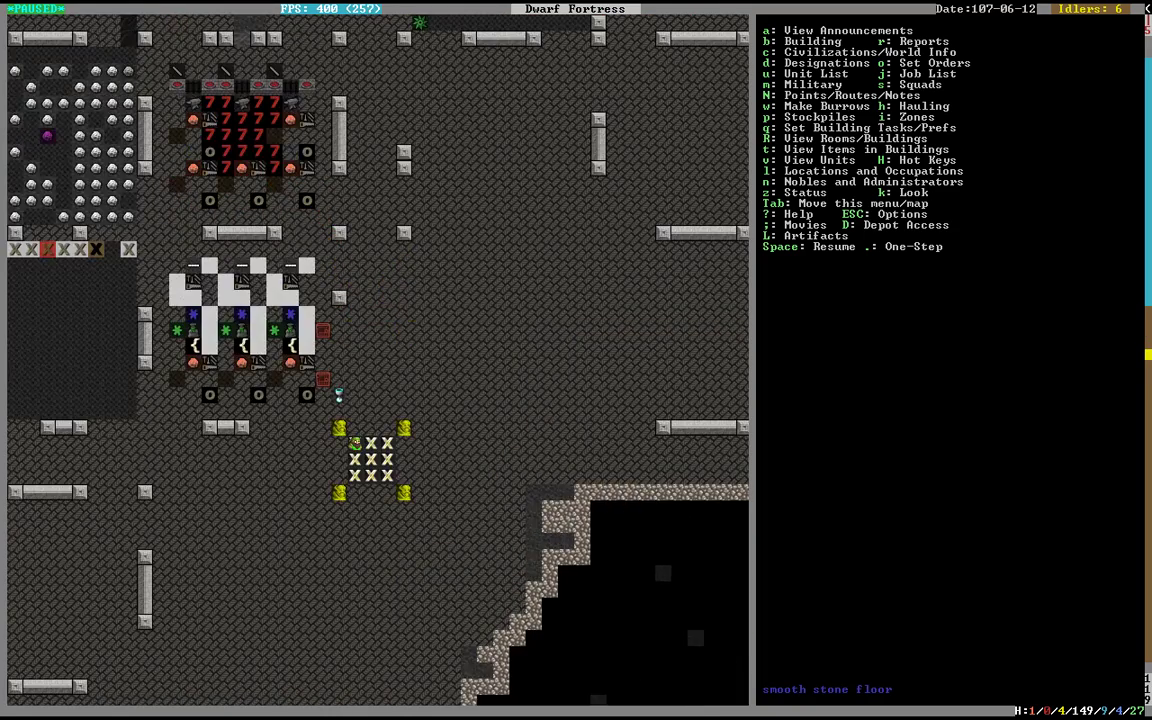
key(shift+Up)
key(shift+Left)
key(less)
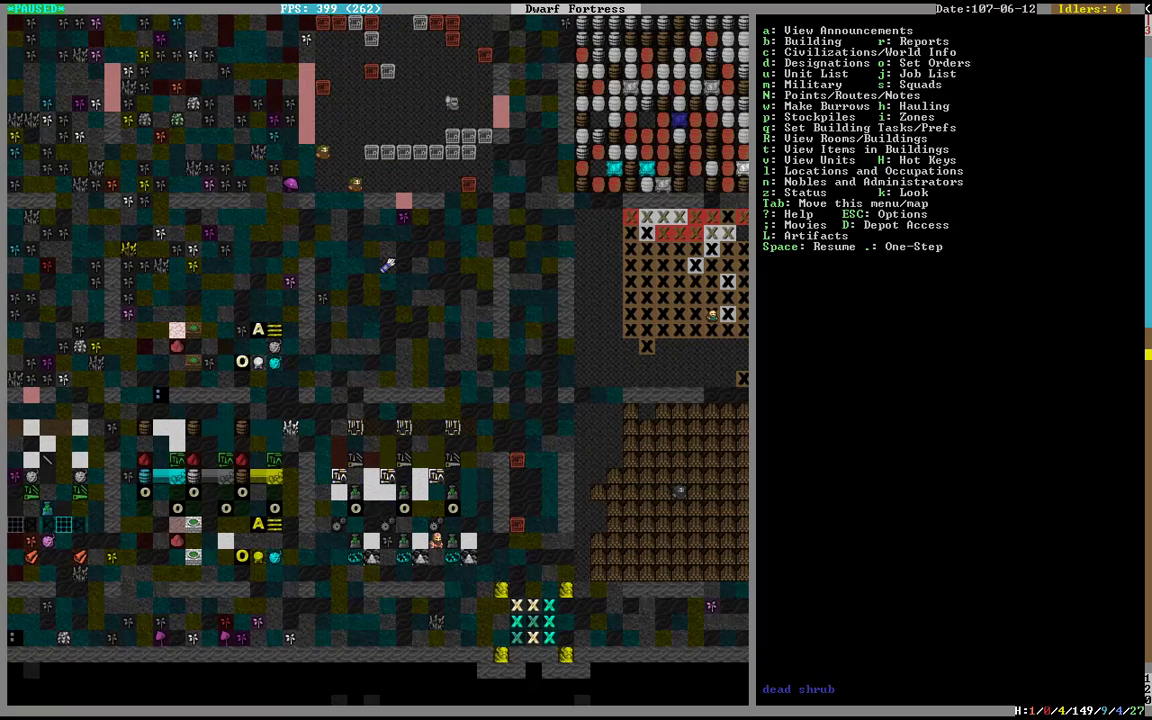
key(shift+Up)
key(shift+Up)
key(space)
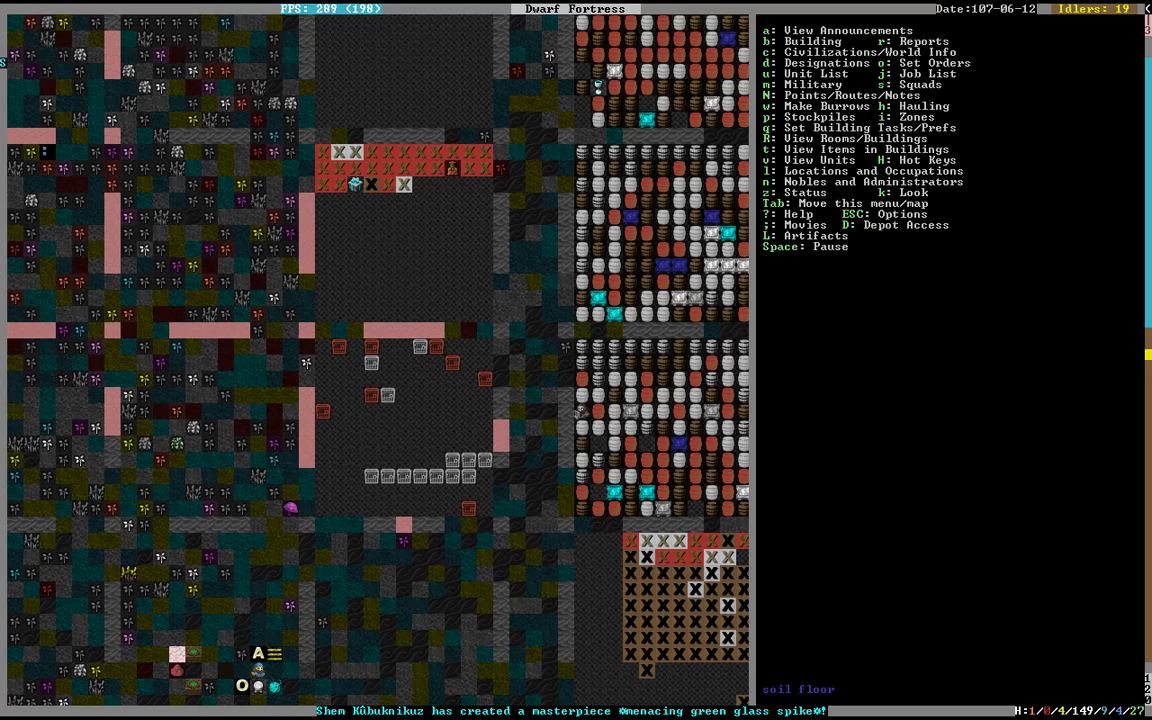
Step: Flip through the fortress levels to reach the shrub-covered workshop level
key(shift+Up)
key(shift+Down)
key(shift+Down)
key(shift+Down)
key(shift+Down)
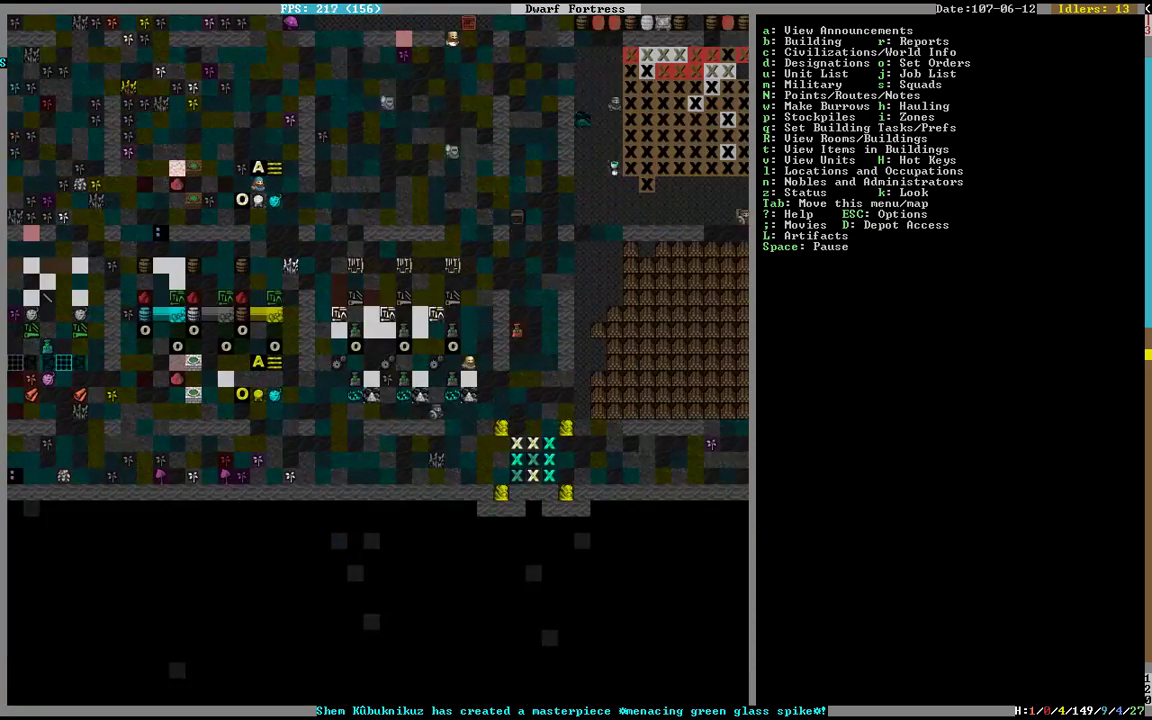
key(greater)
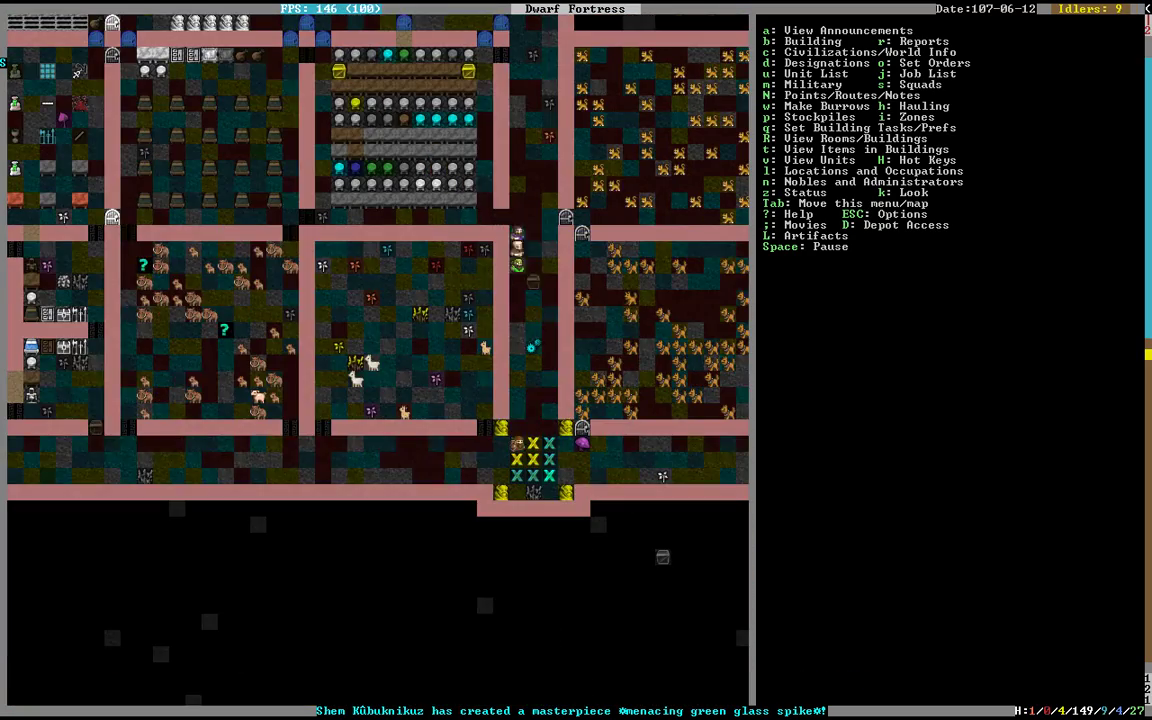
key(greater)
key(shift+Up)
key(greater)
key(greater)
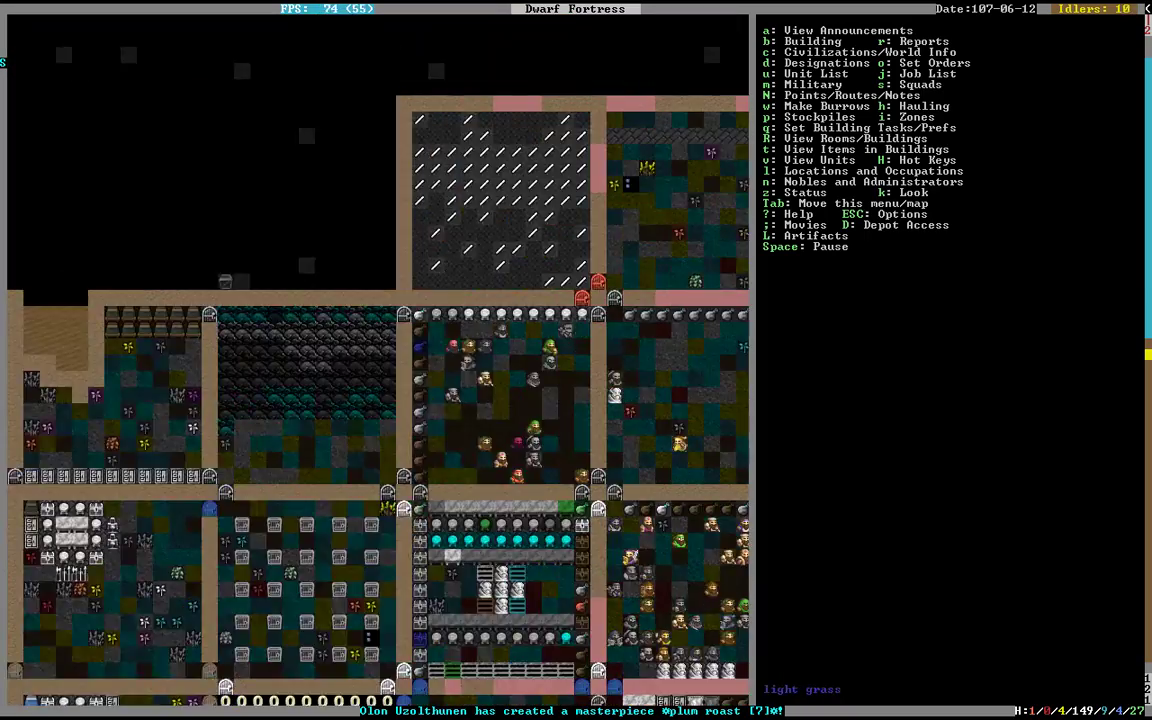
key(shift+Left)
key(shift+Down)
key(greater)
key(greater)
key(greater)
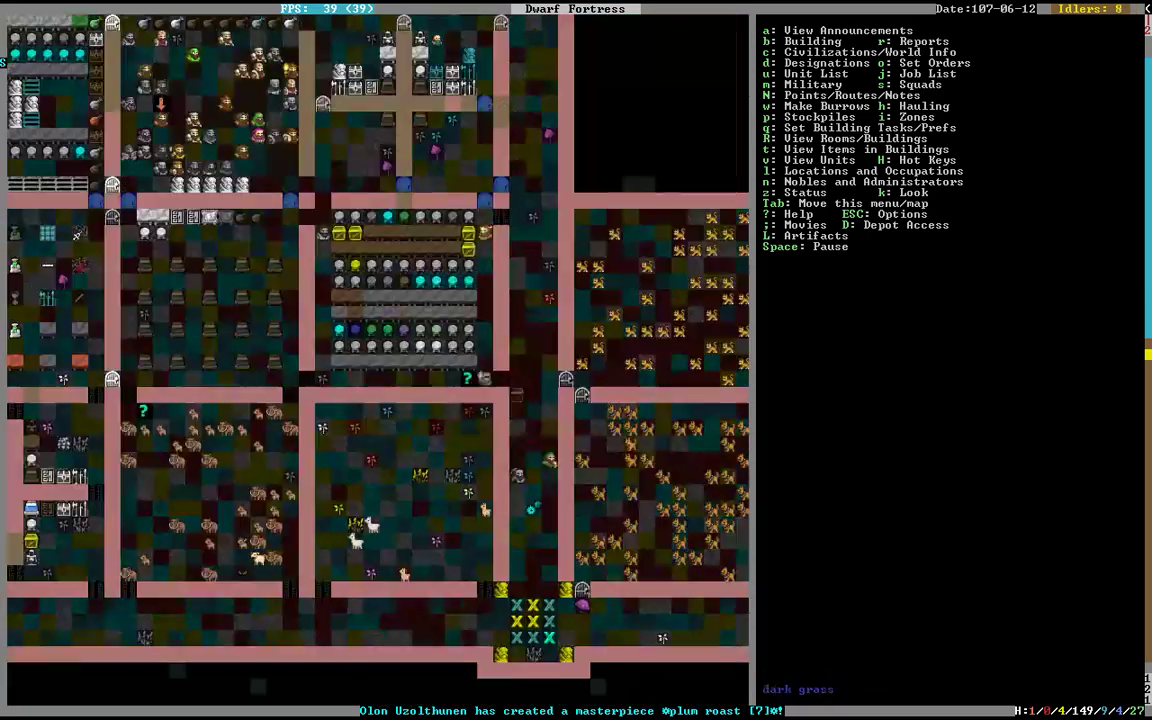
key(greater)
key(greater)
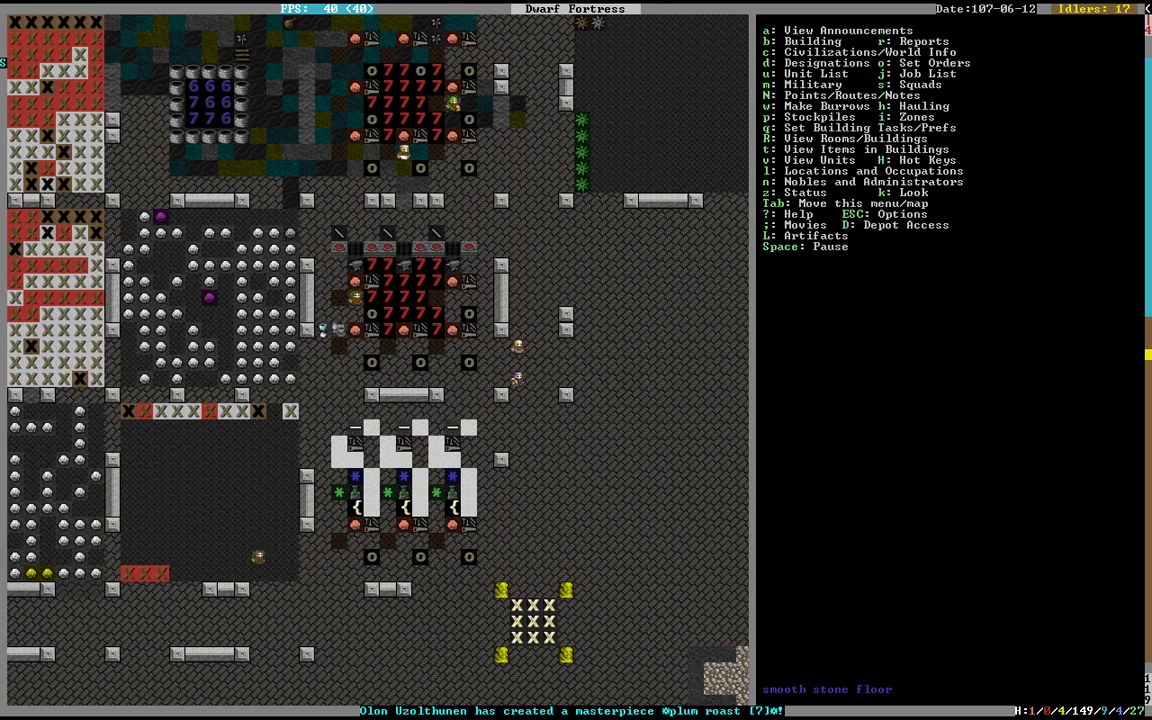
key(less)
key(less)
key(less)
Step: Queue a Weave Thread into Cloth job at the loom
key(q)
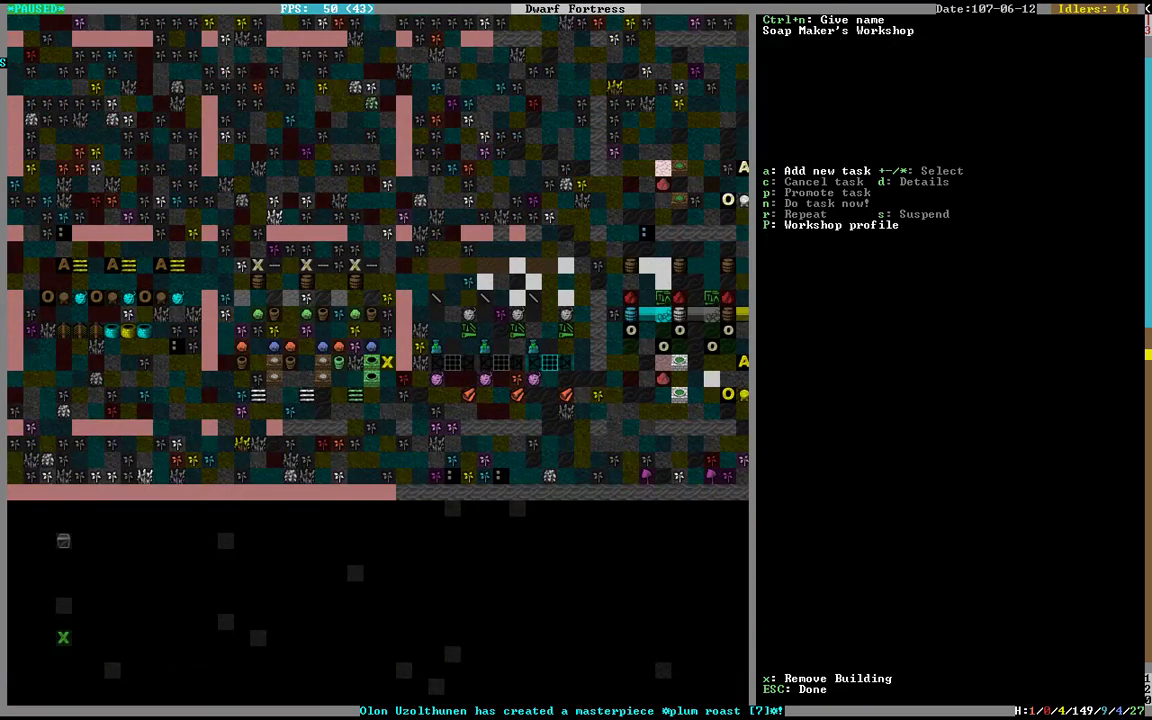
key(Right)
key(Right)
key(Right)
key(a)
key(w)
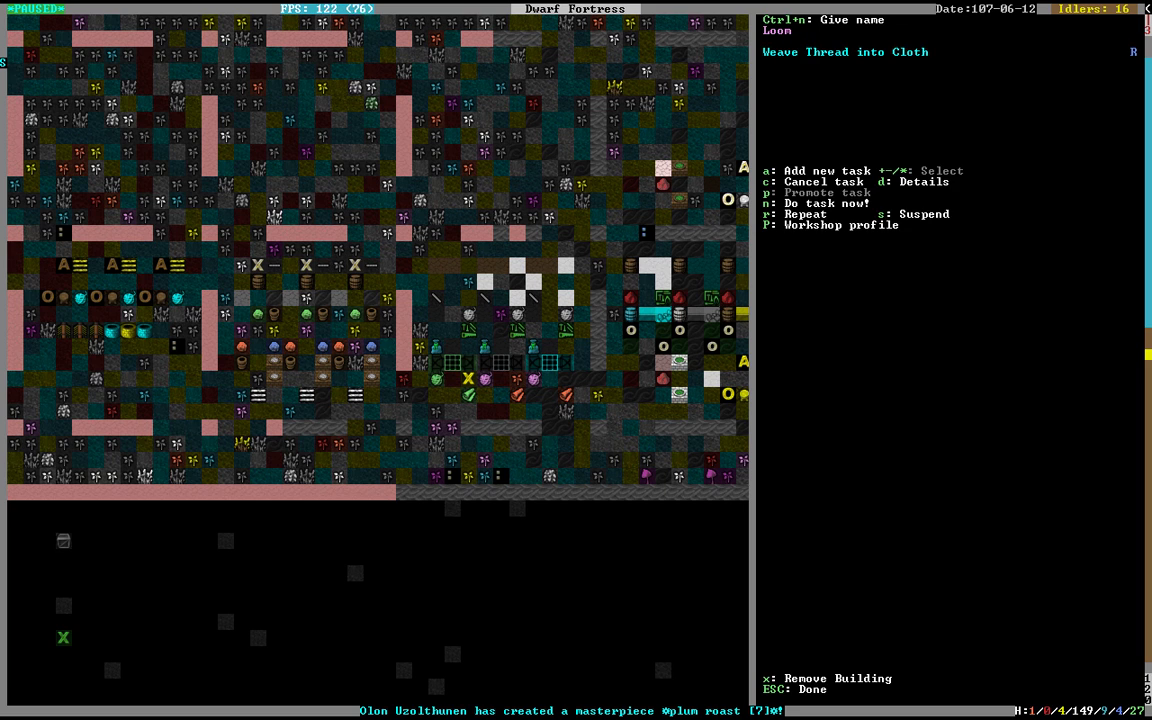
key(Escape)
Step: Pan east over the farms and stockpiles, move to the main fortress level, and pause
key(shift+Right)
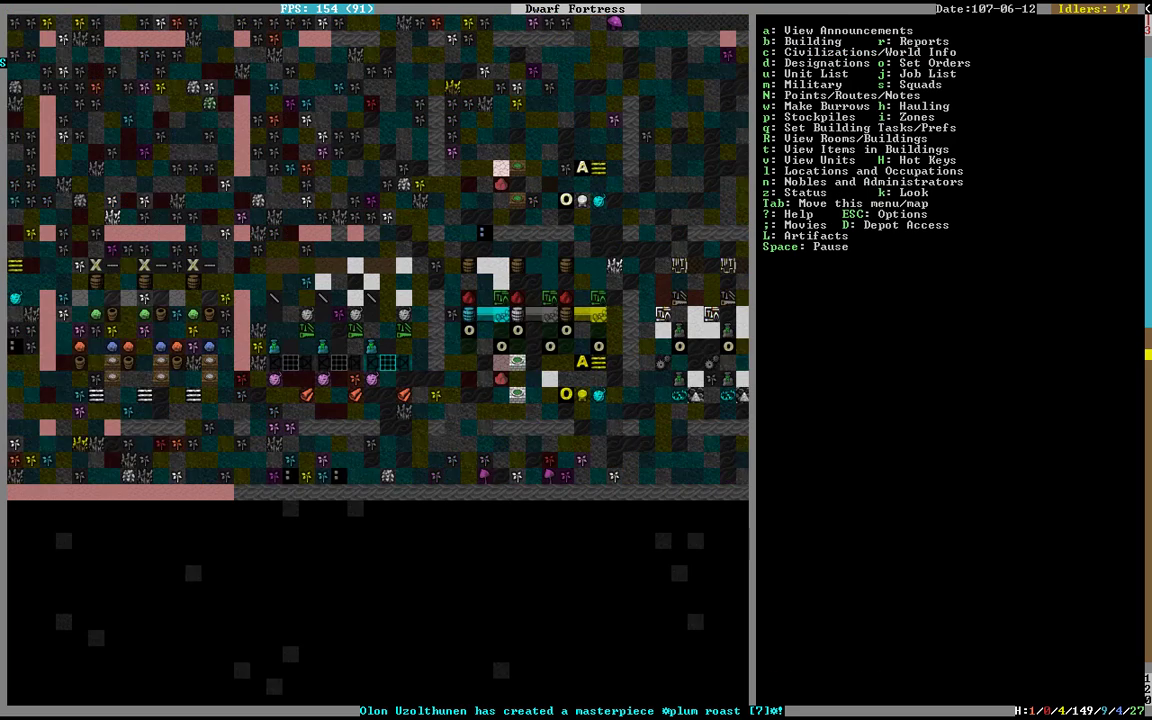
key(shift+Right)
key(shift+Right)
key(shift+Right)
key(shift+Right)
key(shift+Right)
key(a)
key(Escape)
key(greater)
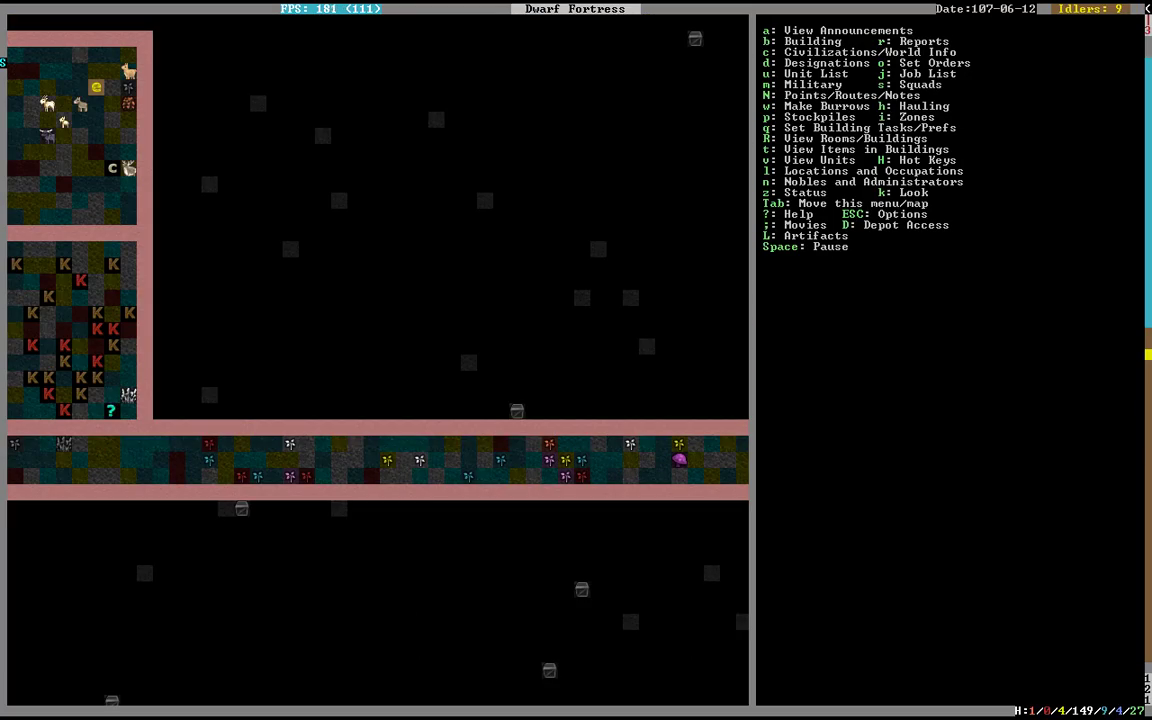
key(greater)
key(greater)
key(greater)
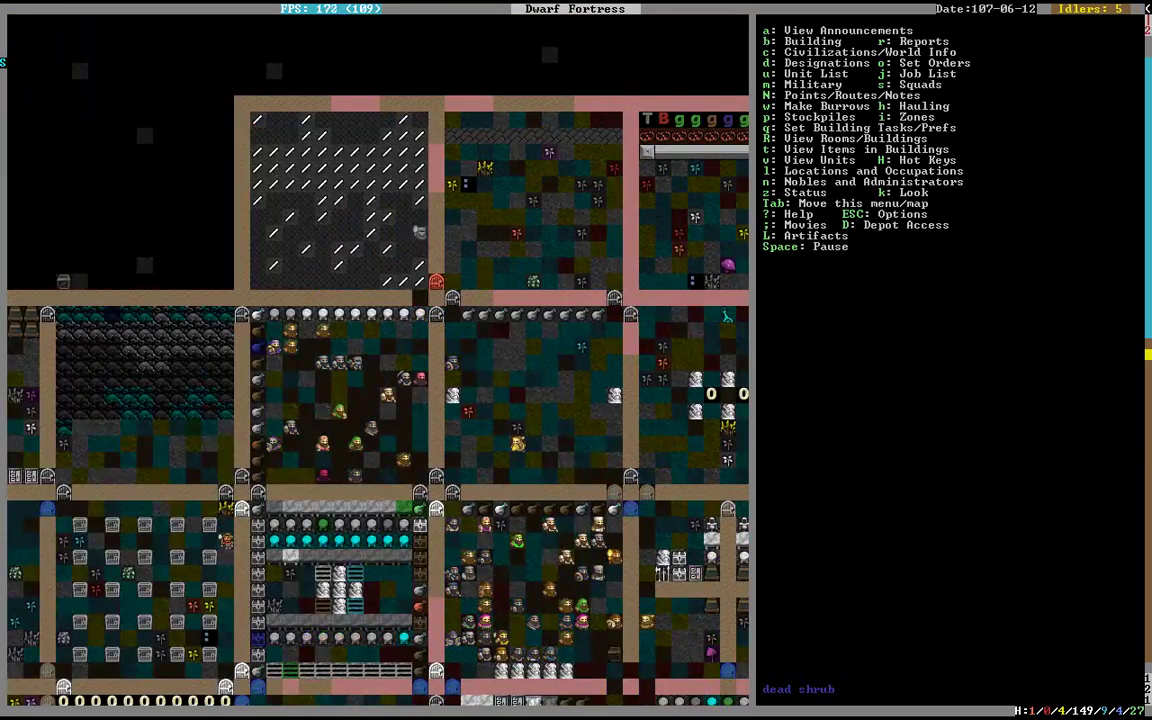
key(shift+Left)
key(shift+Left)
key(shift+Down)
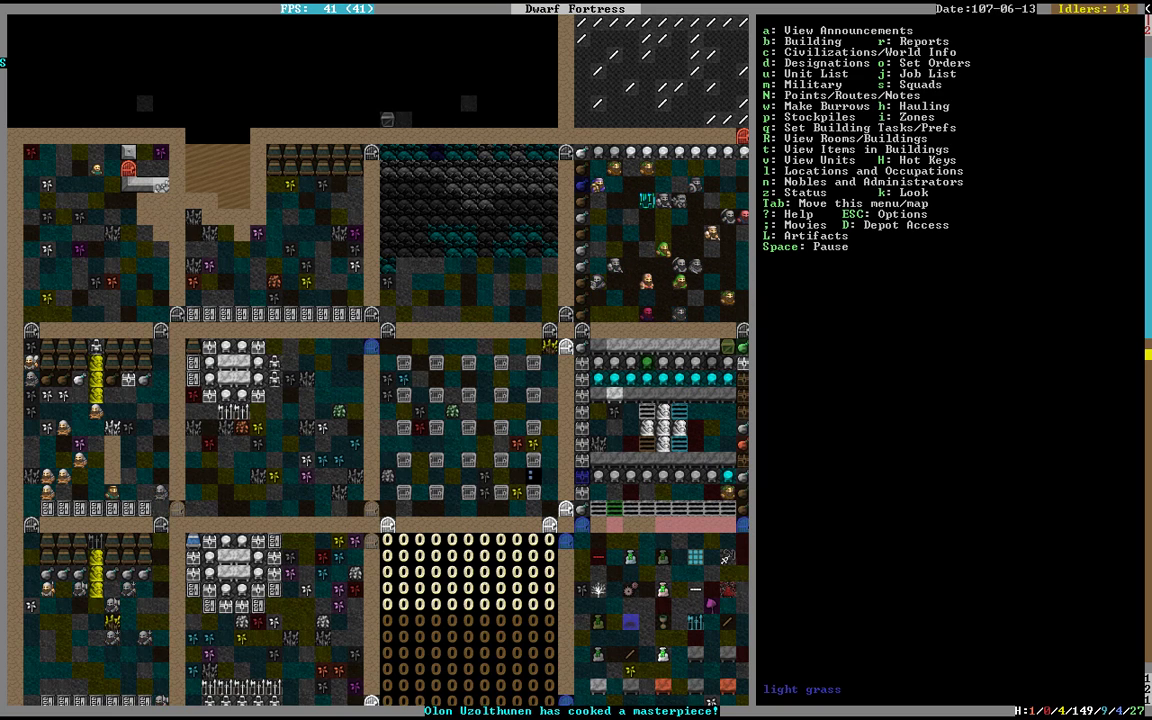
key(space)
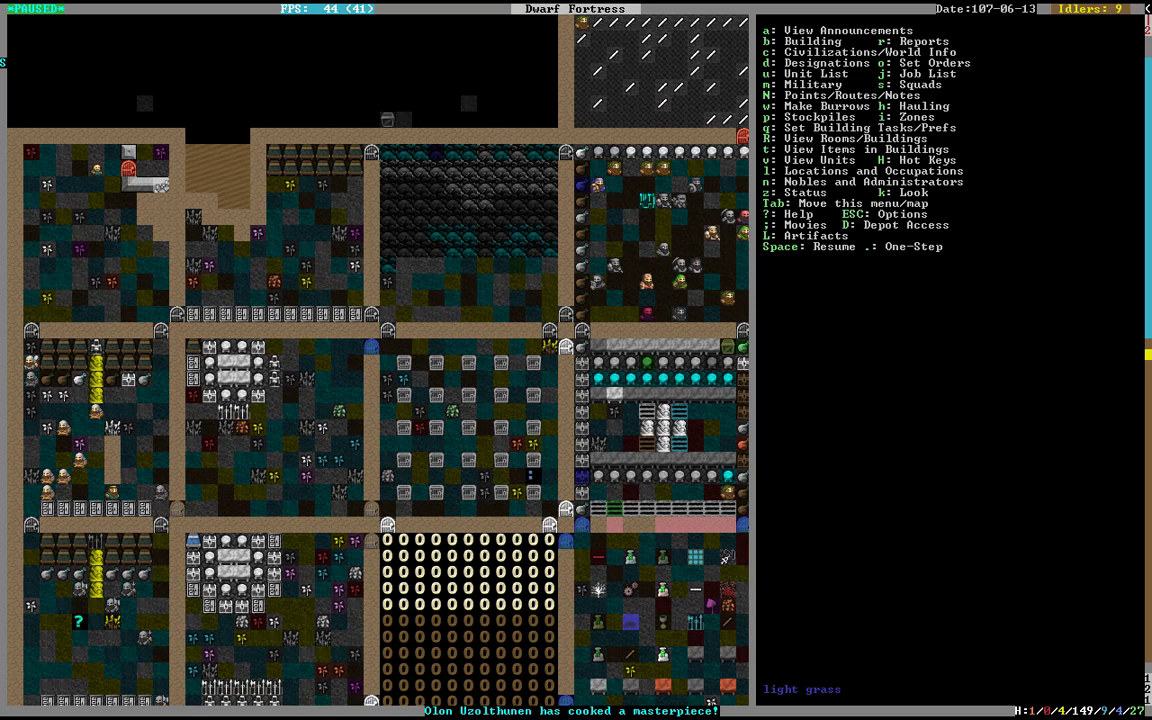
Step: Dismiss the announcements and place the first slab two tiles up
key(a)
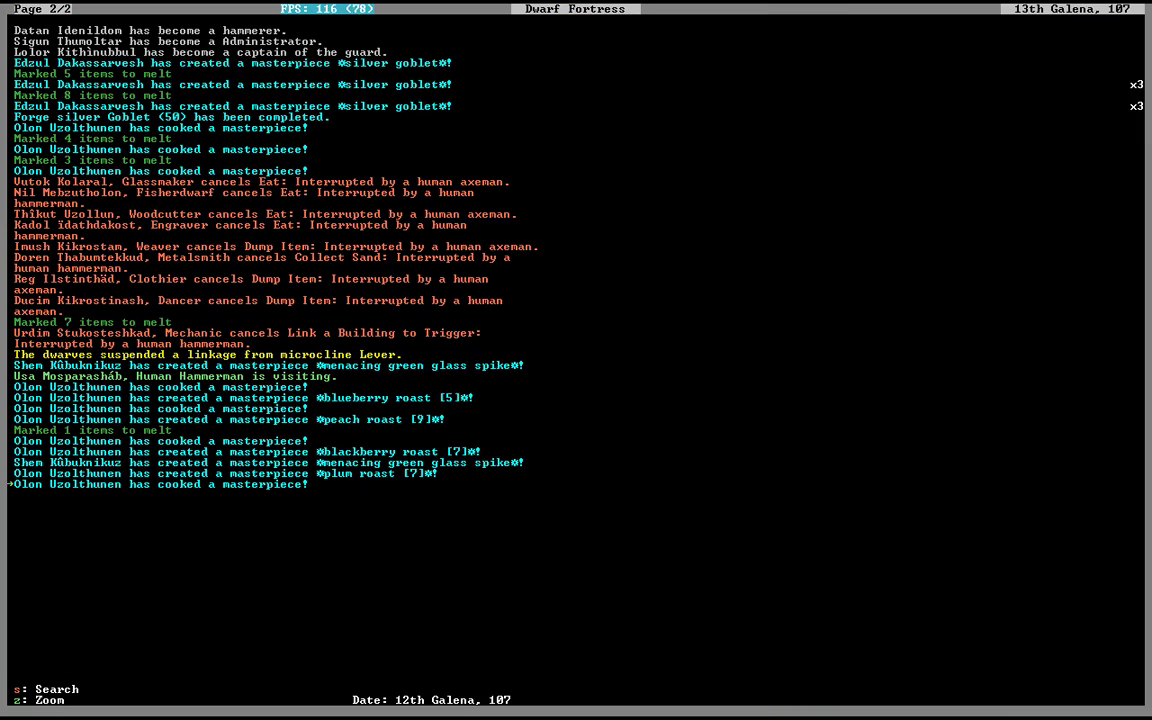
key(Escape)
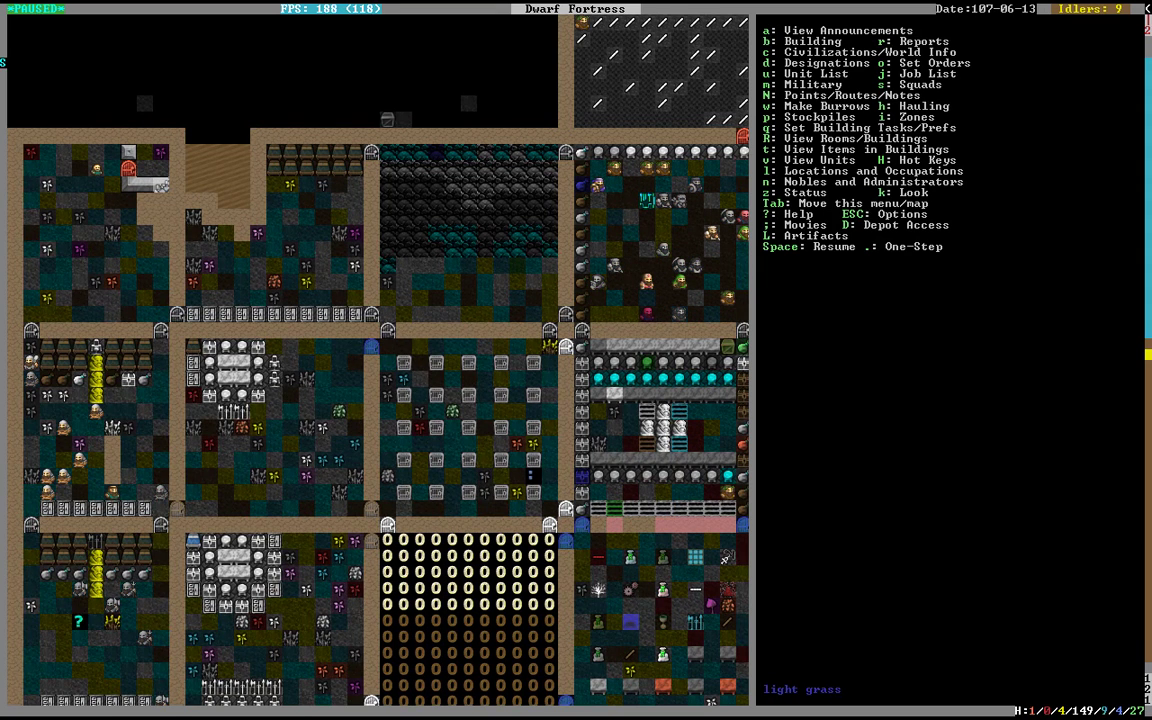
key(b)
key(alt+s)
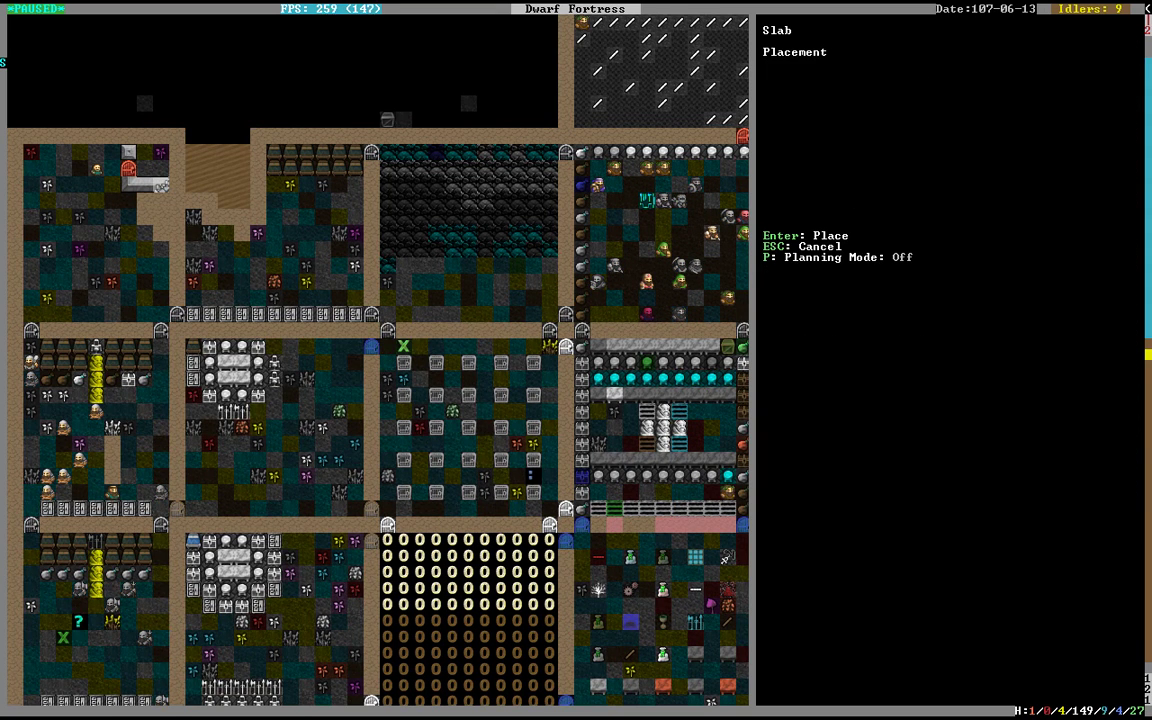
key(Up)
key(Up)
key(Return)
key(x)
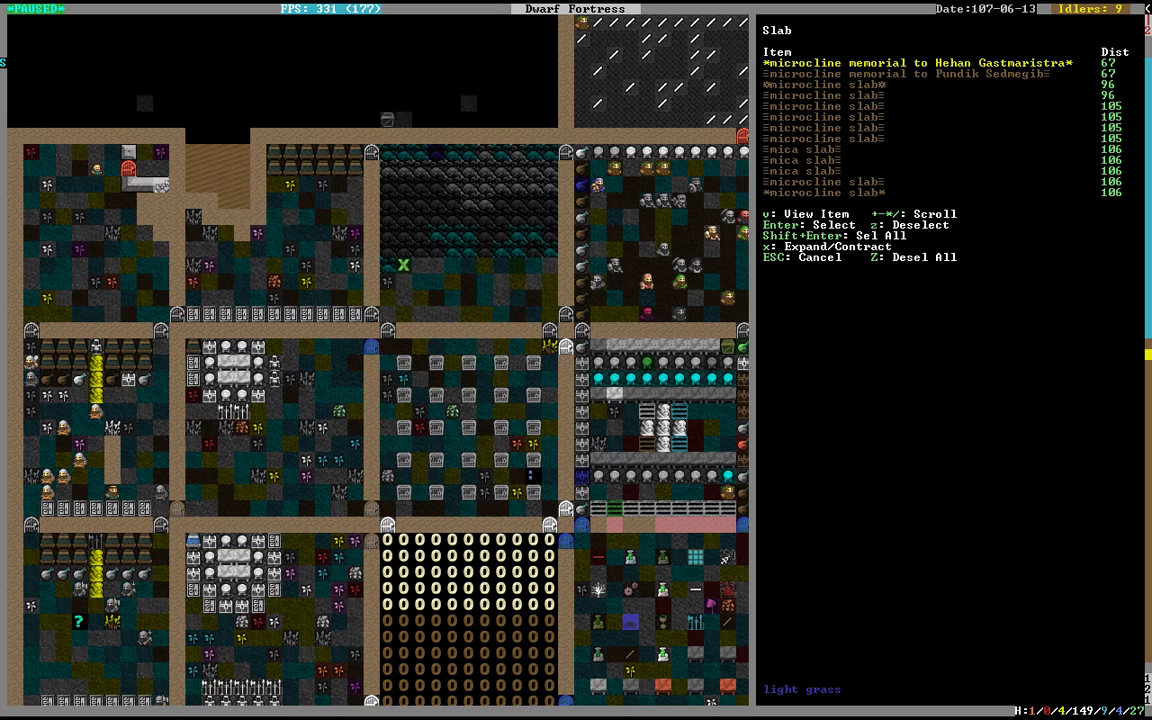
key(Return)
Step: Place the second and third slabs, each one tile further right, using a microcline slab
key(alt+s)
key(Right)
key(Return)
key(Return)
key(alt+s)
key(Right)
key(Return)
key(x)
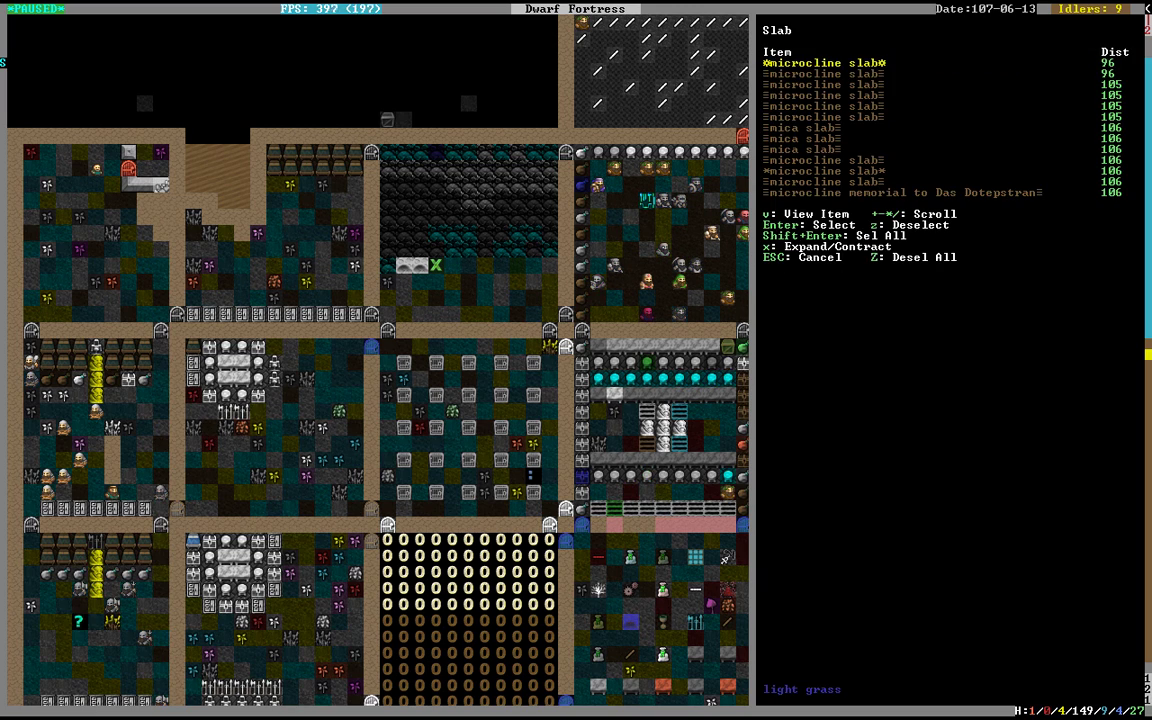
key(Down)
key(Down)
key(Down)
key(Down)
key(Down)
key(Down)
key(Down)
key(Return)
Step: Place a fourth slab one tile further right, picked from lower in the list
key(alt+s)
key(Right)
key(Return)
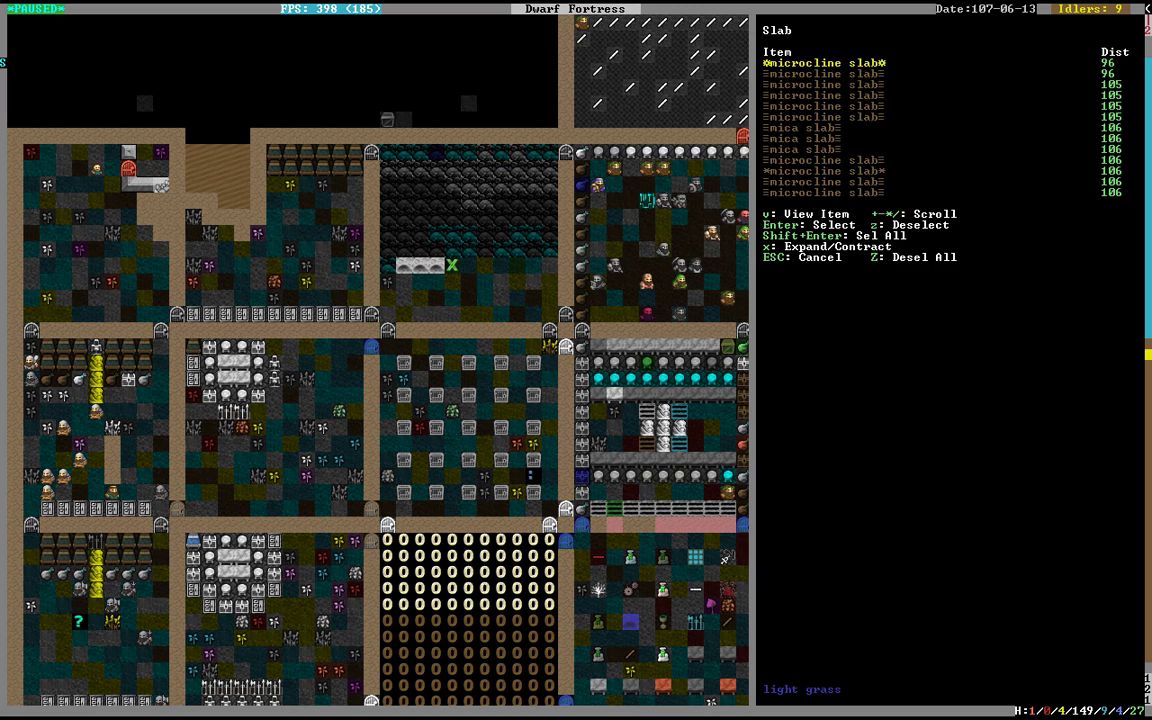
key(x)
key(x)
key(Down)
key(Down)
key(Return)
Step: Abandon one more slab placement and let game time run again
key(alt+s)
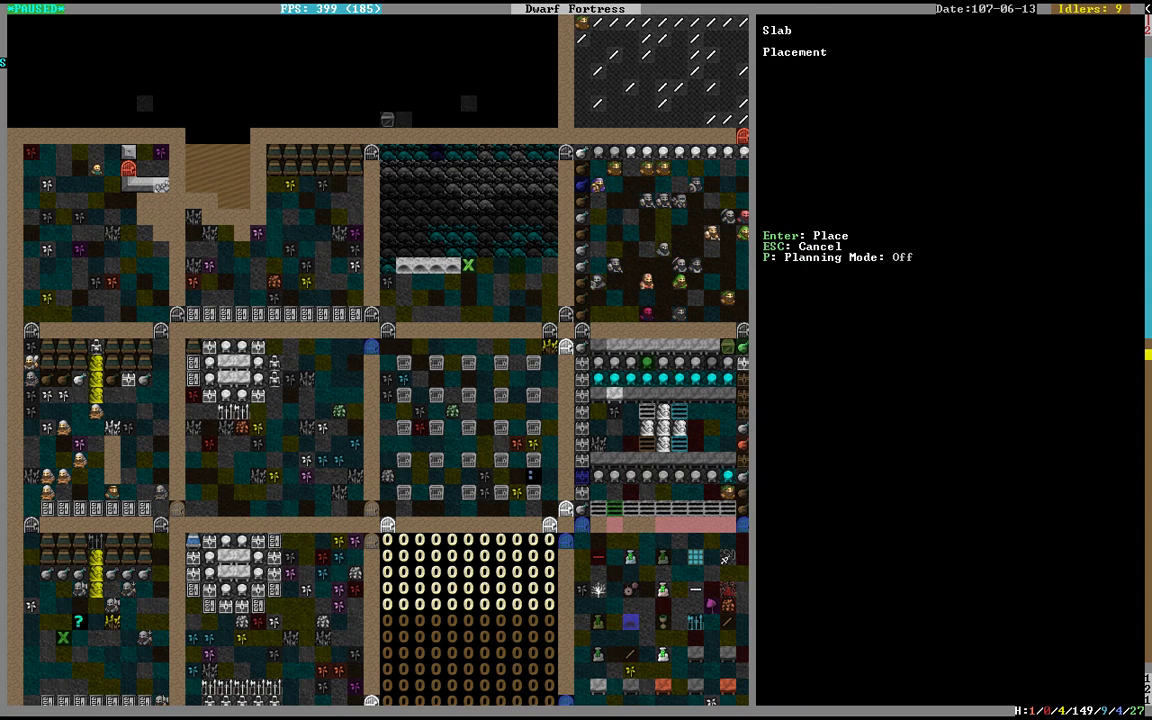
key(Return)
key(x)
key(x)
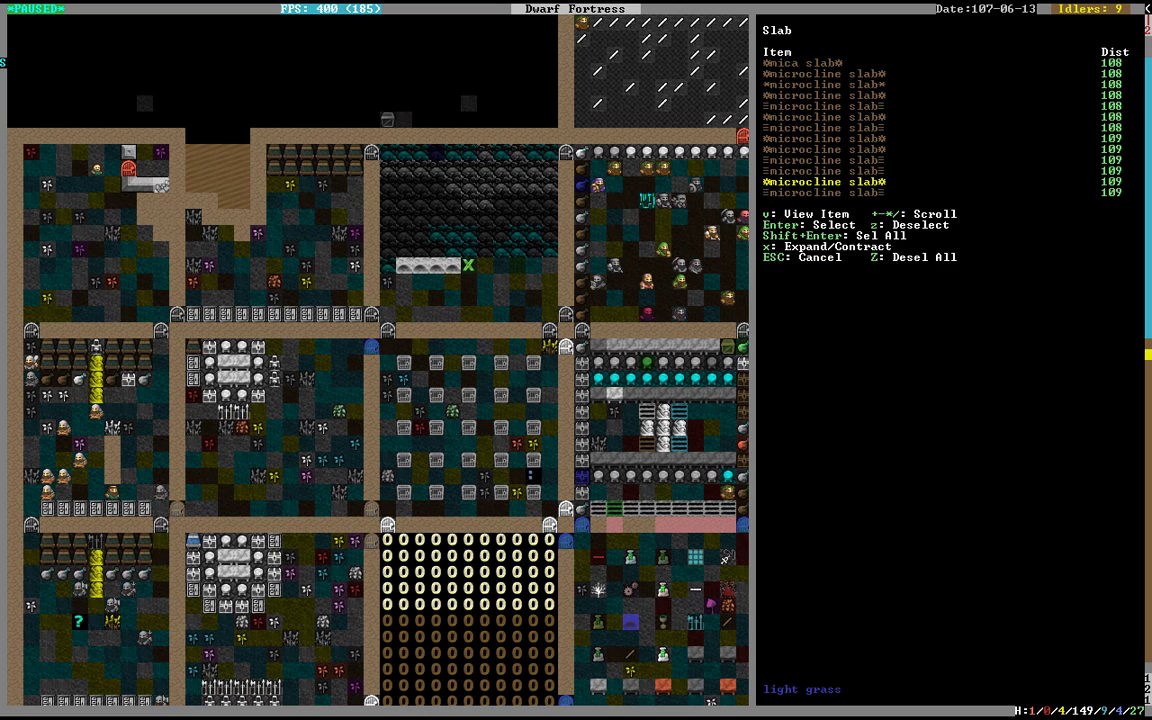
key(slash)
key(slash)
key(Escape)
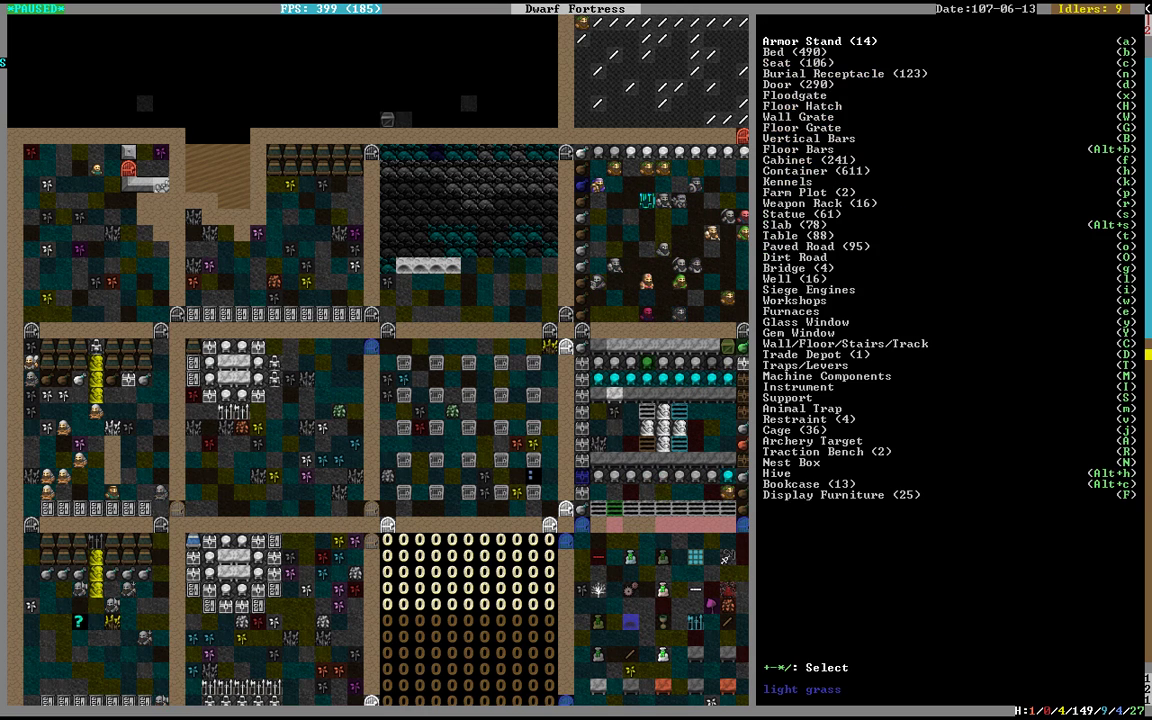
key(Escape)
key(Escape)
key(Escape)
key(space)
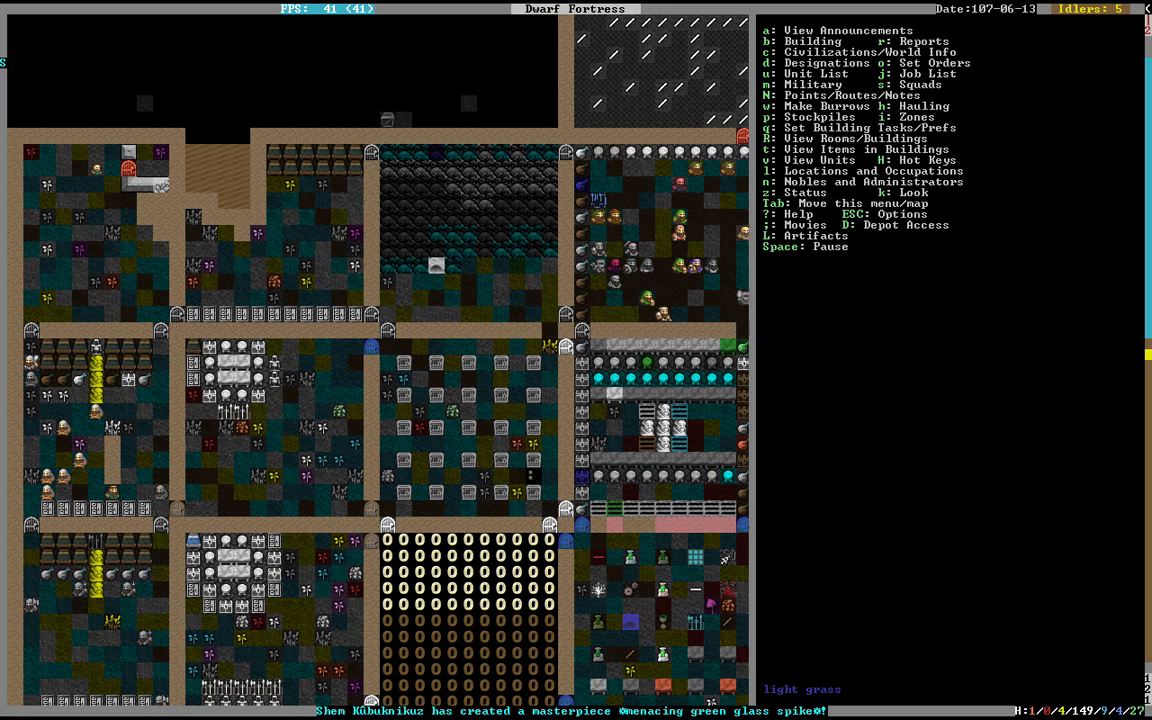
Step: Order a squad to attack the target two tiles right, then resume time
key(space)
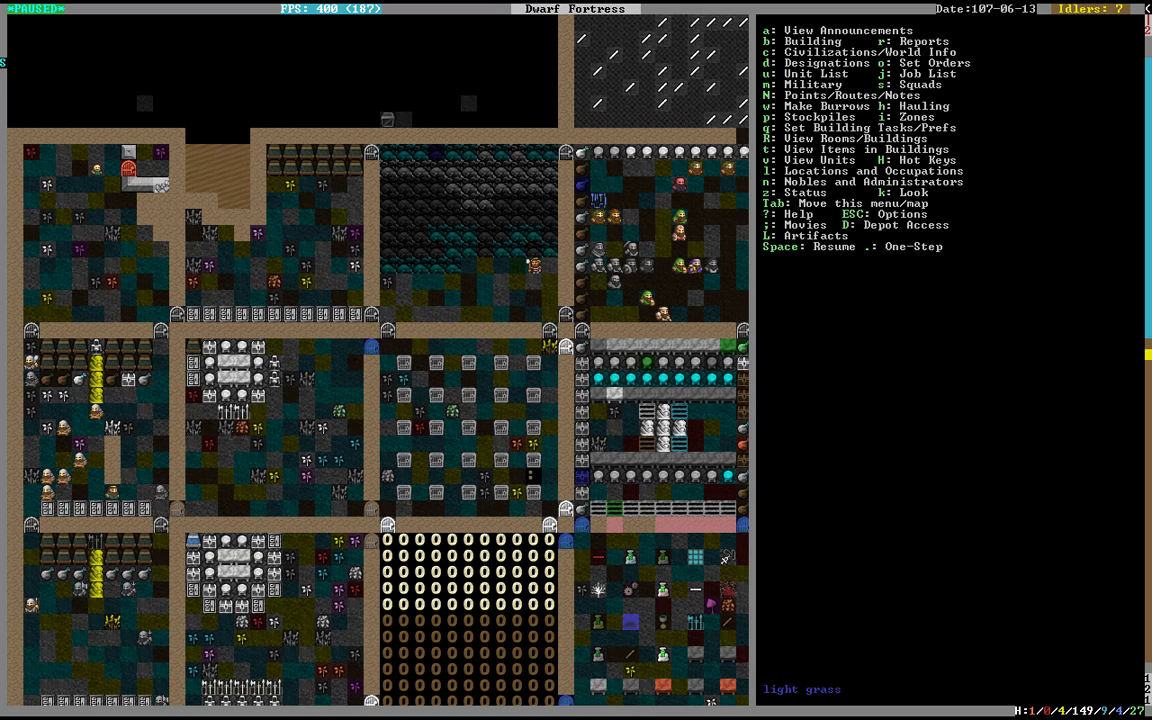
key(s)
key(a)
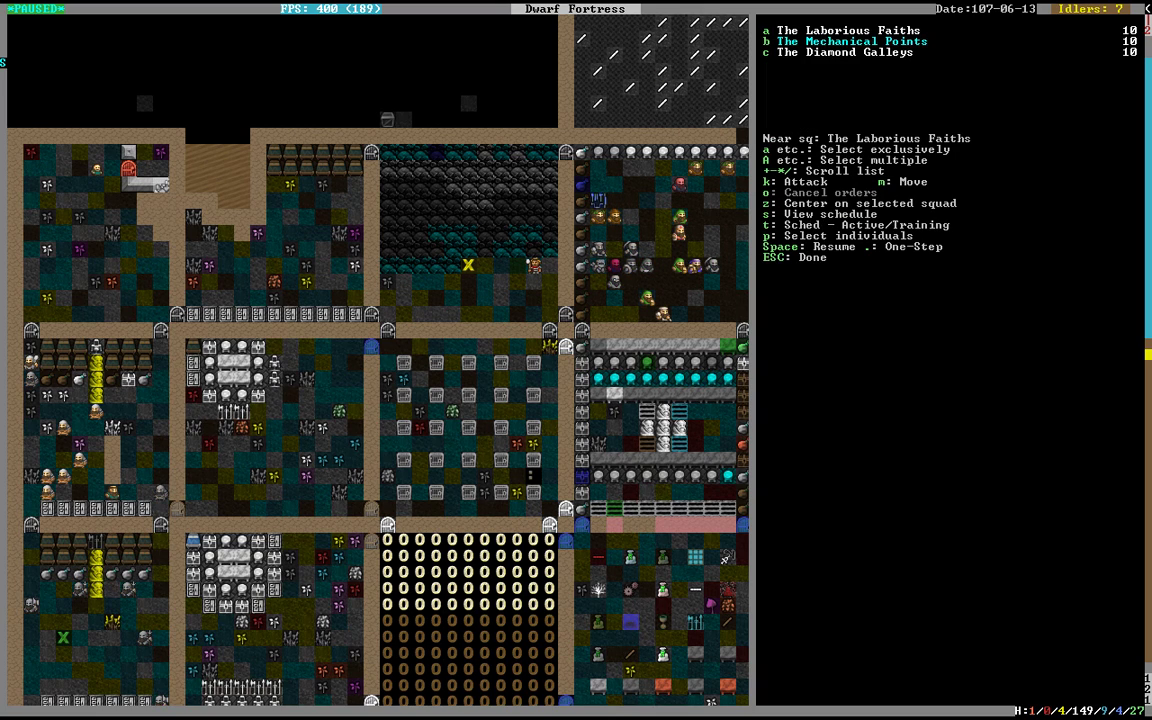
key(k)
key(Right)
key(Right)
key(Return)
key(Return)
key(Escape)
key(space)
key(shift+Right)
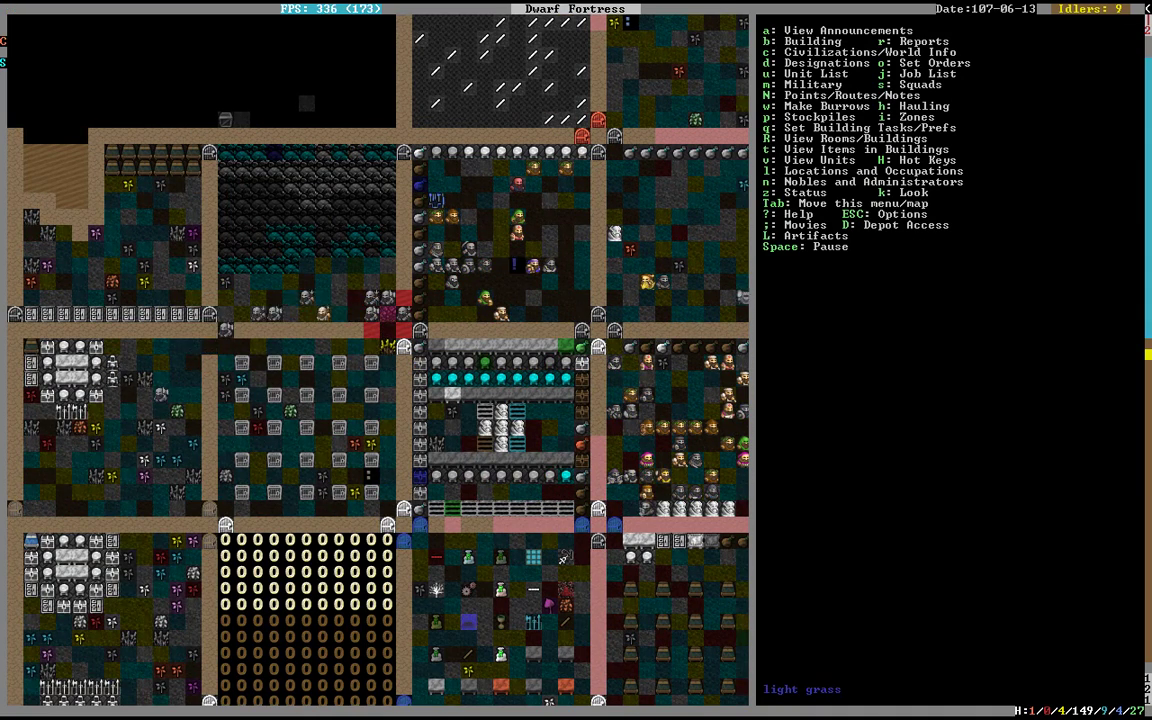
Step: Mark the iron shield and bronze helm to melt and the clothing to dump
key(space)
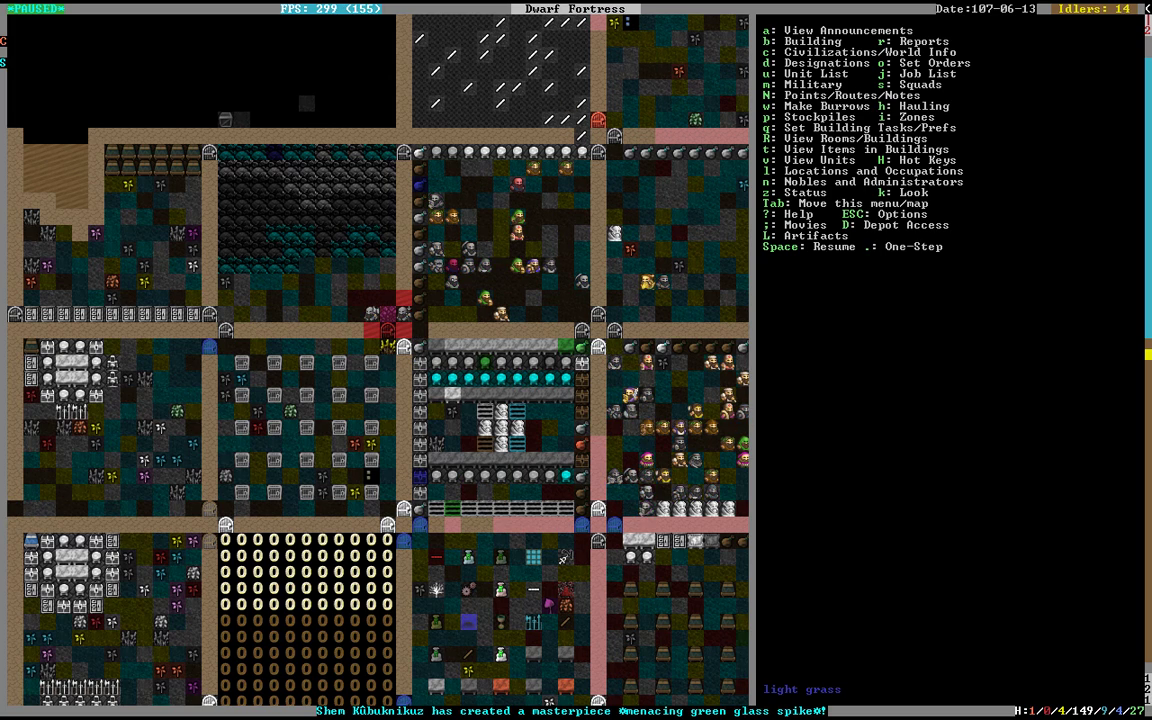
key(k)
key(Up)
key(m)
key(Down)
key(m)
key(Down)
key(Down)
key(Down)
key(Down)
key(Down)
key(Down)
key(Down)
key(Down)
key(Down)
key(Down)
key(d)
key(Down)
key(d)
key(Up)
key(Up)
key(d)
key(Up)
key(Up)
key(Up)
key(Up)
Step: Review the marked gear and the neighbouring door tile, glance at announcements, and resume
key(Up)
key(Up)
key(Up)
key(Up)
key(Right)
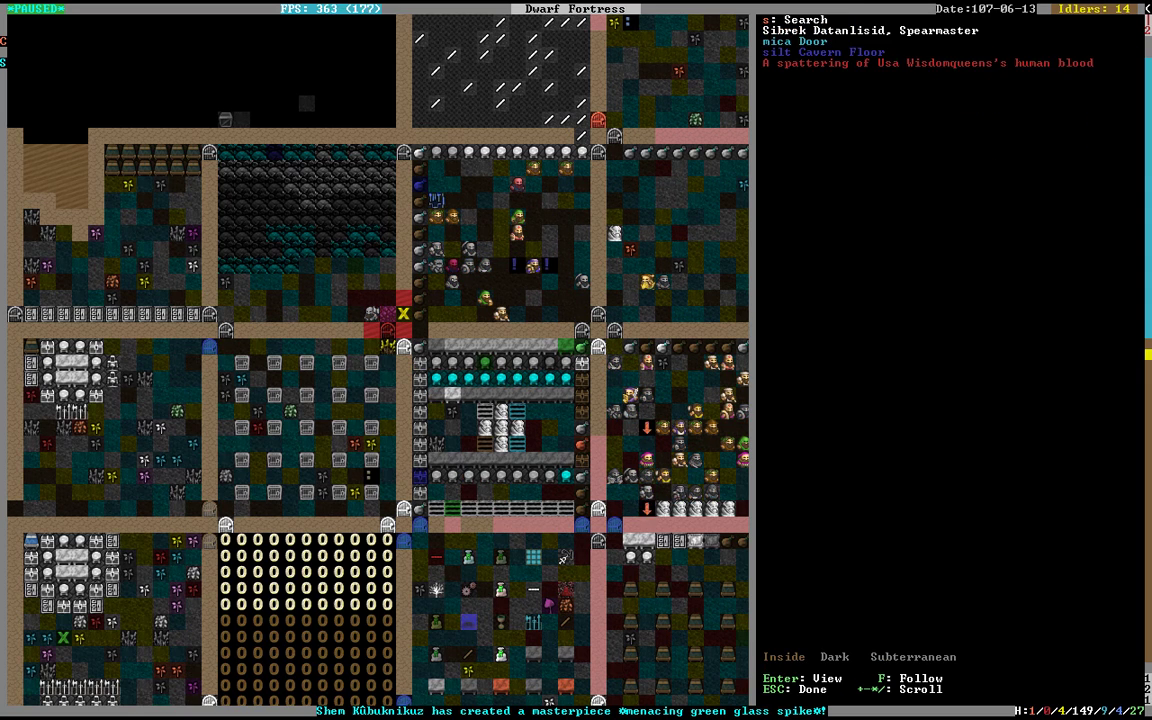
key(Left)
key(Down)
key(Up)
key(Right)
key(Left)
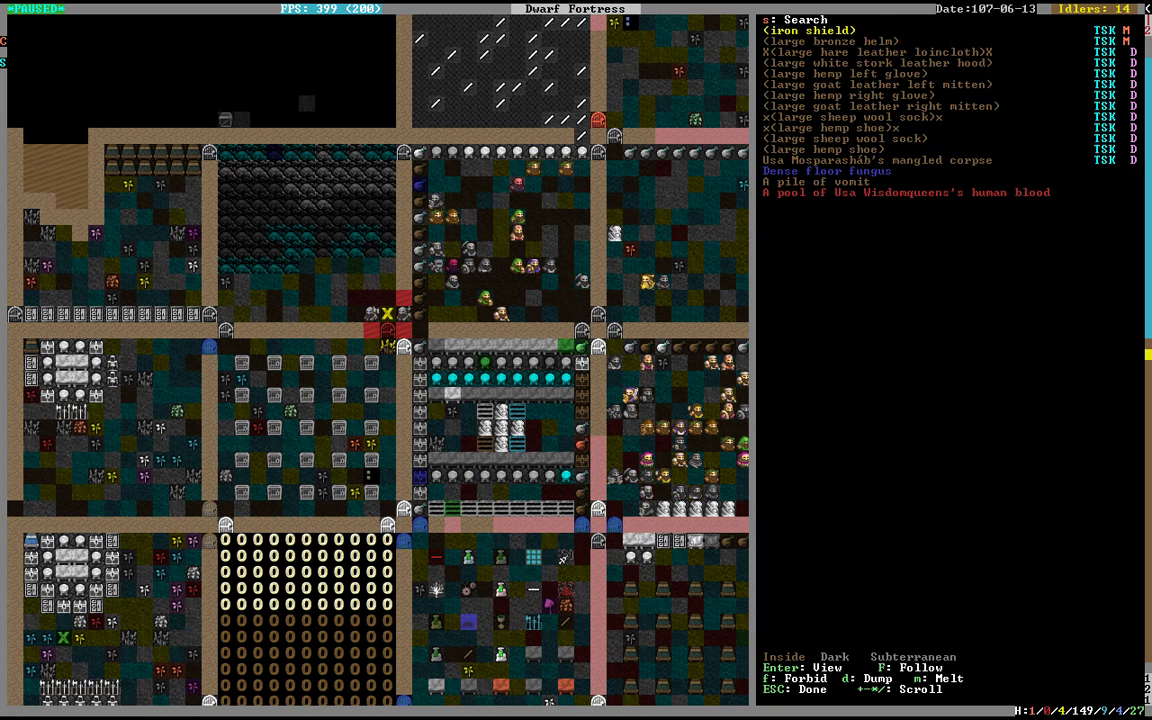
key(Right)
key(Right)
key(Left)
key(Left)
key(Escape)
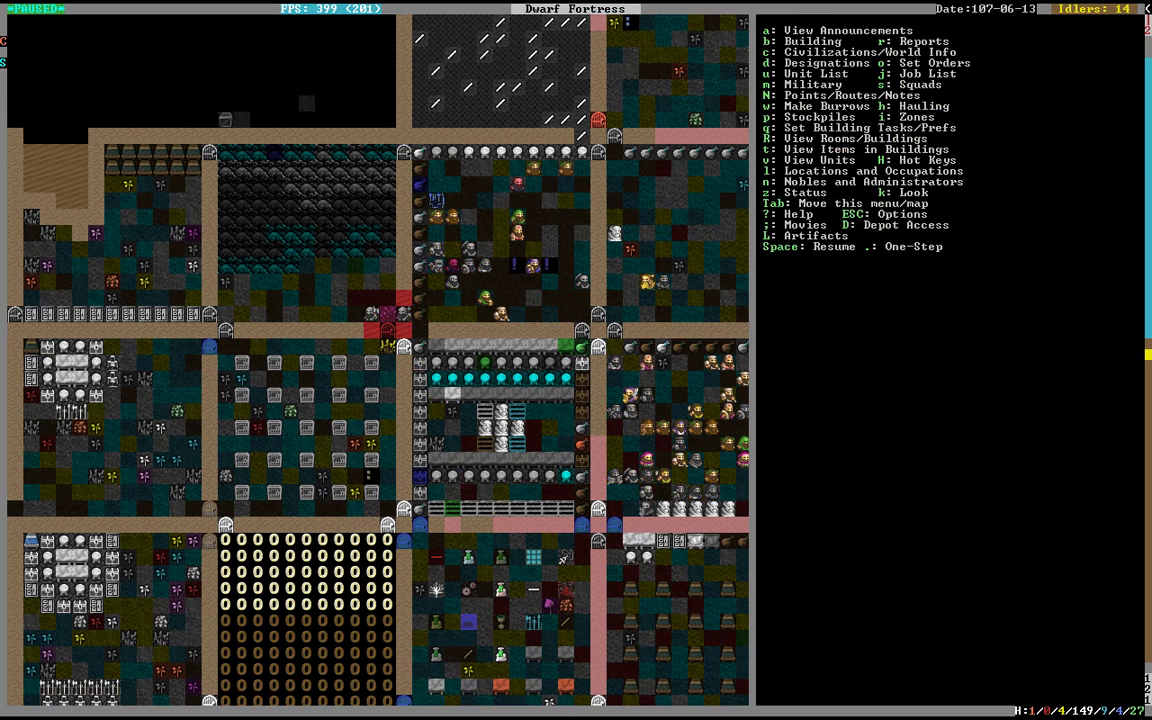
key(a)
key(Escape)
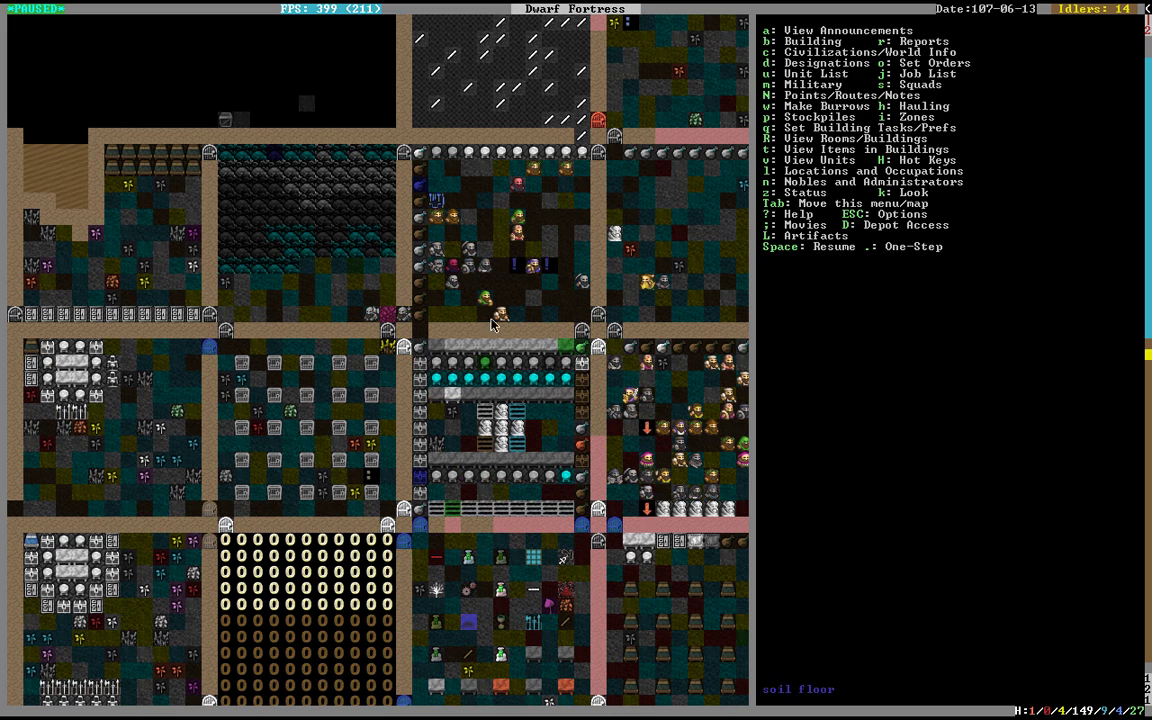
key(space)
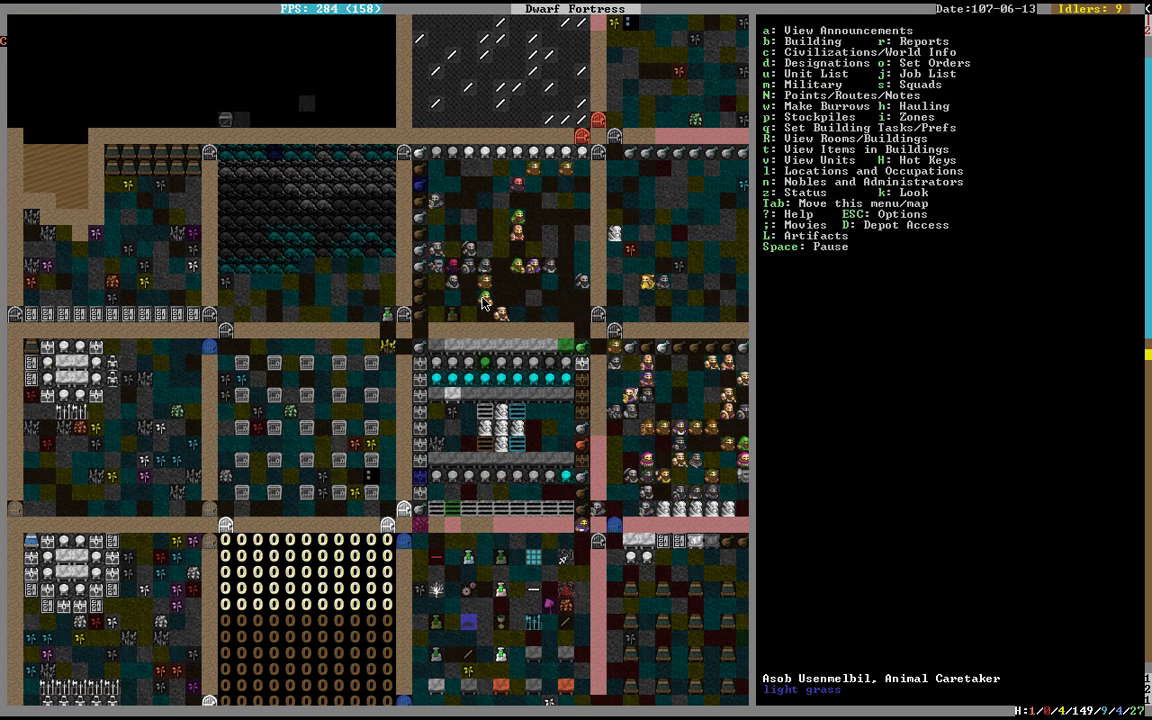
Step: Queue an Engrave Memorial slab at the craftsdwarf's workshop for a not-yet-memorialised dwarf
key(less)
key(greater)
key(greater)
key(greater)
key(greater)
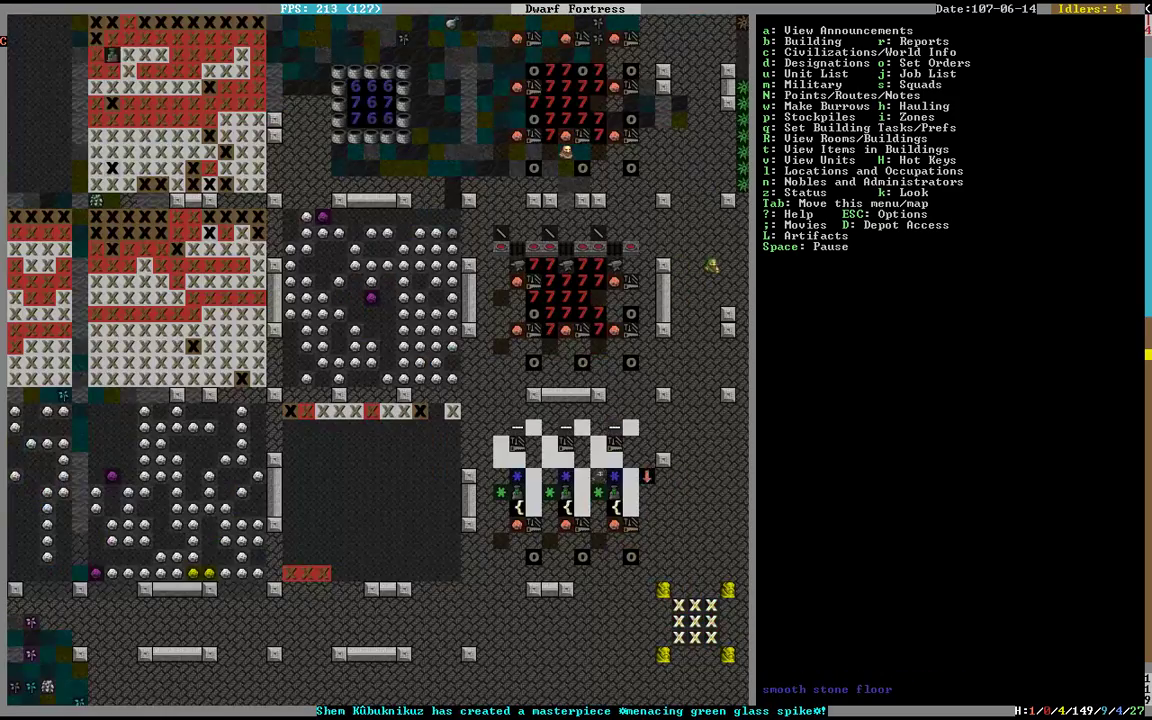
key(shift+Down)
key(shift+Right)
key(q)
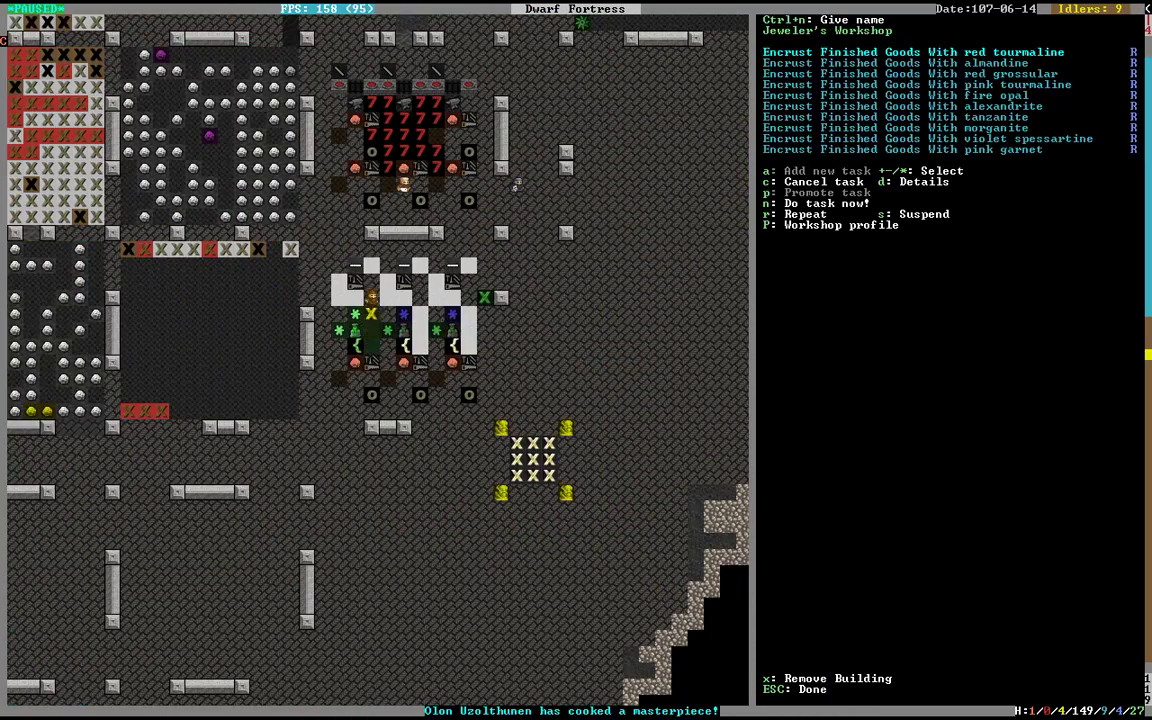
key(a)
key(Down)
key(Down)
key(Down)
key(Down)
key(Return)
key(Up)
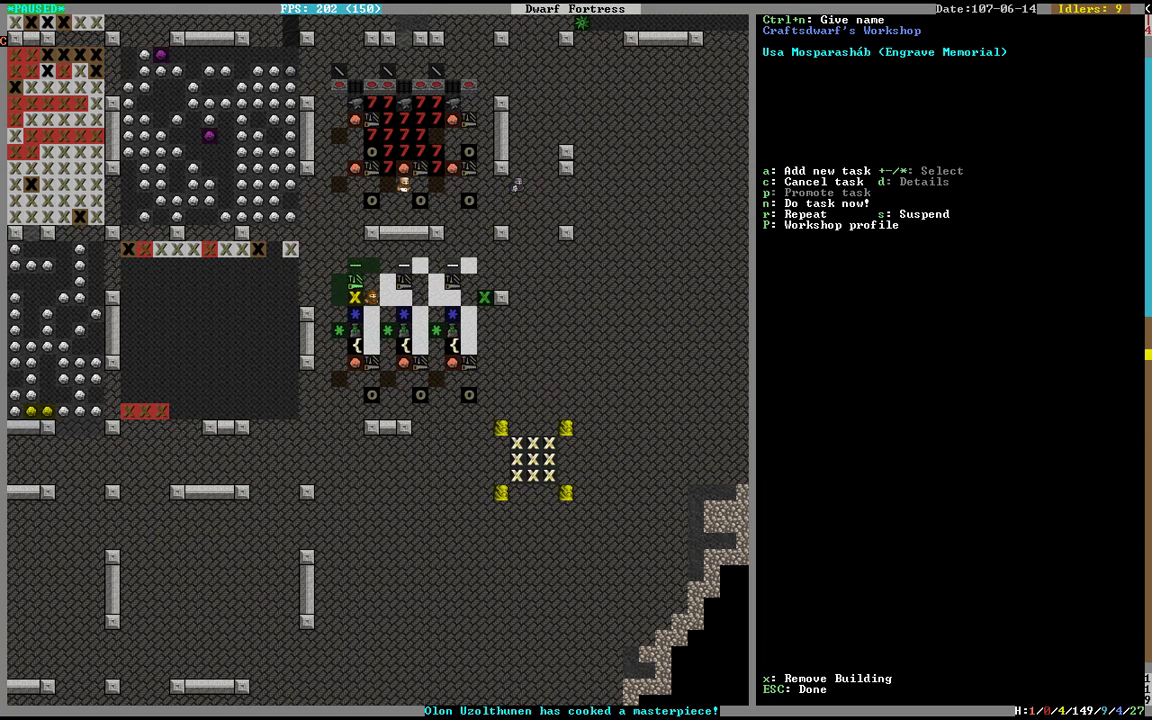
key(a)
key(Up)
key(Up)
key(Up)
key(Up)
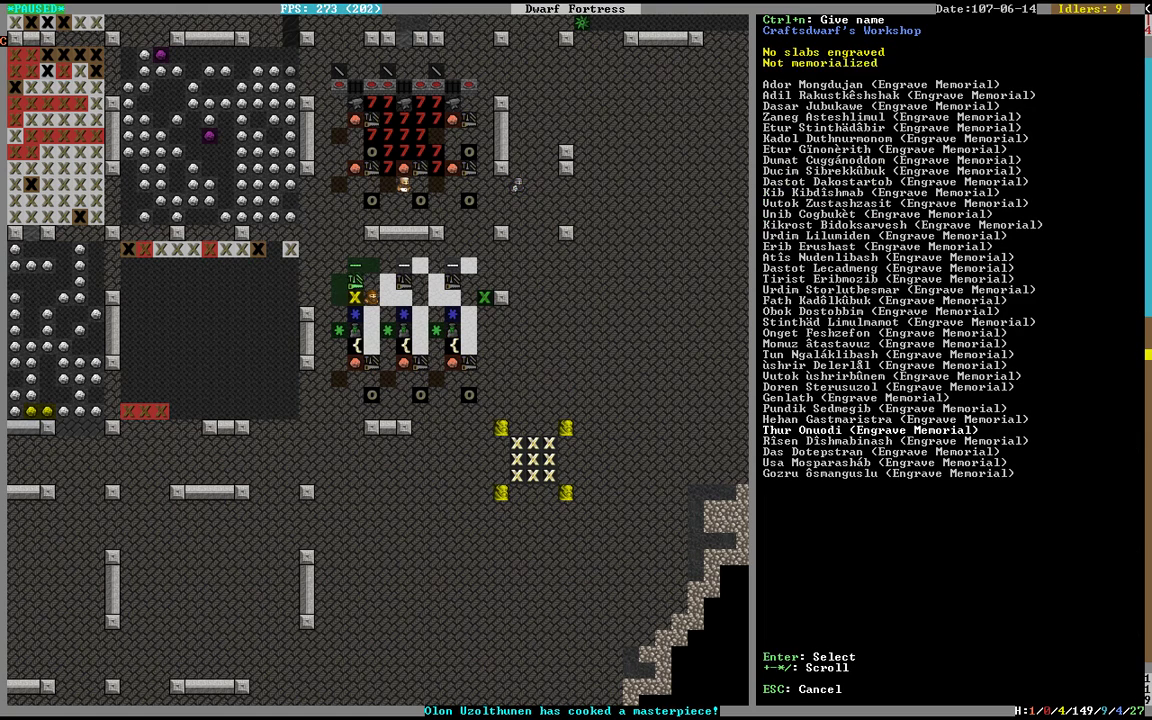
key(Return)
Step: Back out of another memorial choice, close the workshop, and pan toward the stockpiles
key(a)
key(Up)
key(Up)
key(Up)
key(Up)
key(Up)
key(Up)
key(Up)
key(Up)
key(Up)
key(Up)
key(Up)
key(Up)
key(Up)
key(Up)
key(Up)
key(Up)
key(Up)
key(Up)
key(Up)
key(Up)
key(Up)
key(Up)
key(Up)
key(Up)
key(Up)
key(Up)
key(Up)
key(Up)
key(Up)
key(Return)
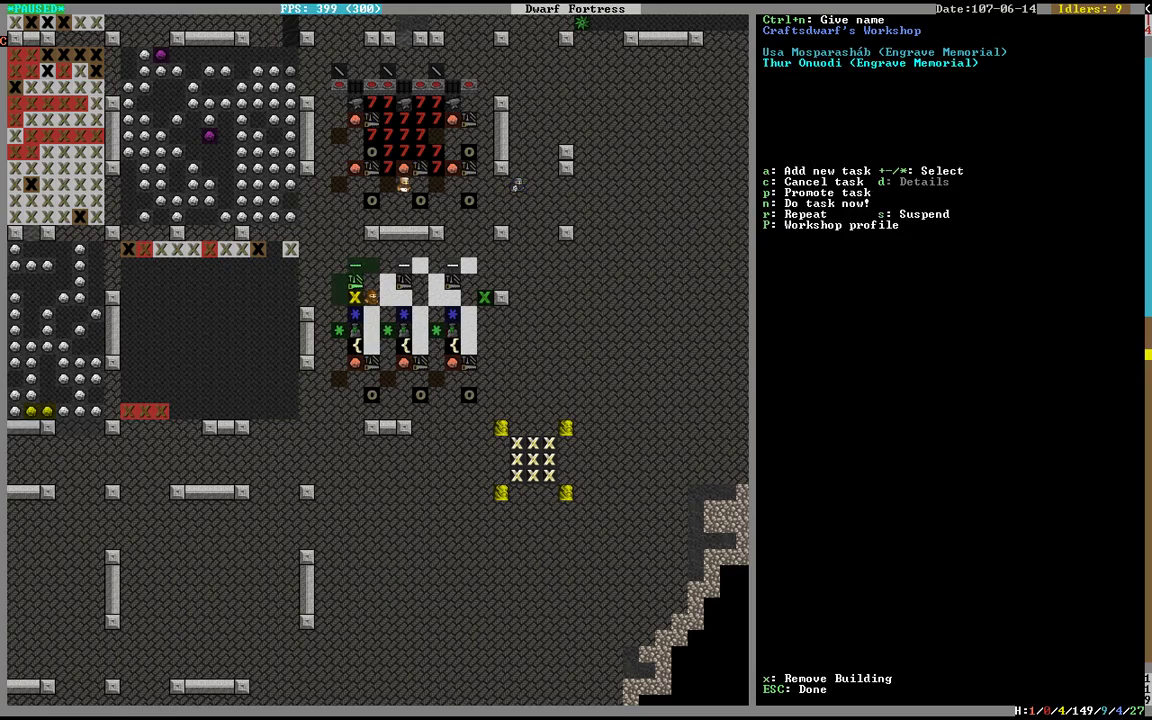
key(Escape)
key(Escape)
key(Escape)
key(shift+Up)
key(shift+Up)
key(shift+Down)
key(shift+Left)
key(shift+Left)
key(shift+Left)
key(shift+Left)
key(shift+Up)
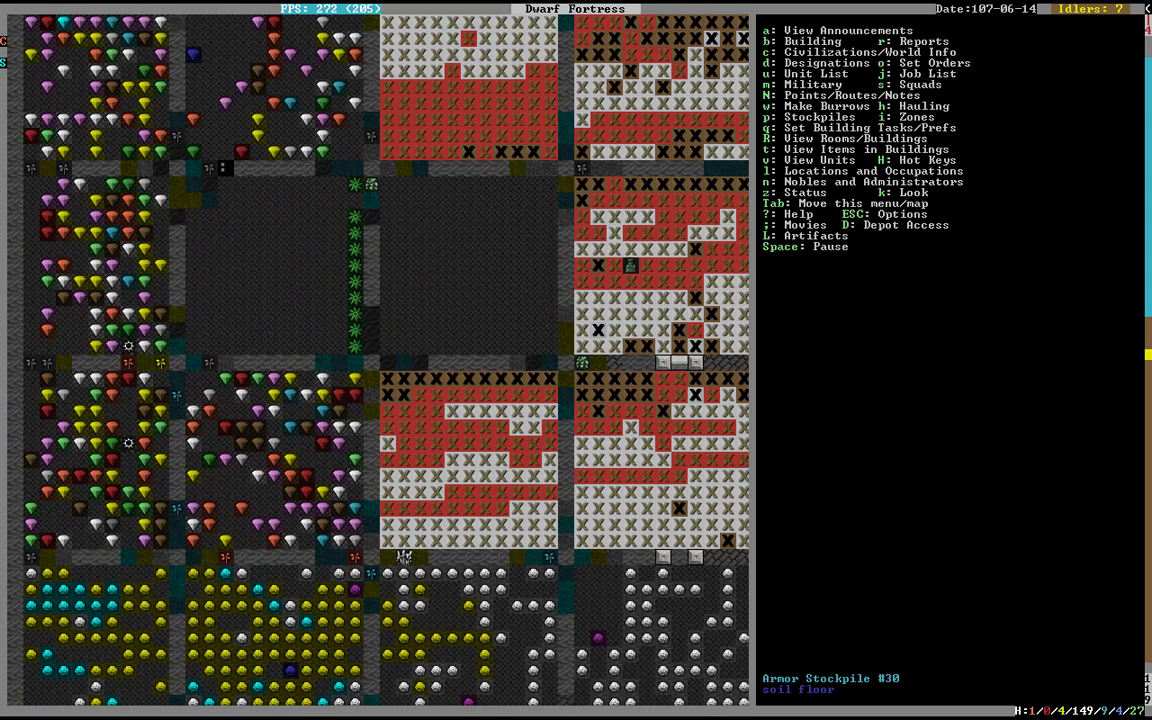
key(k)
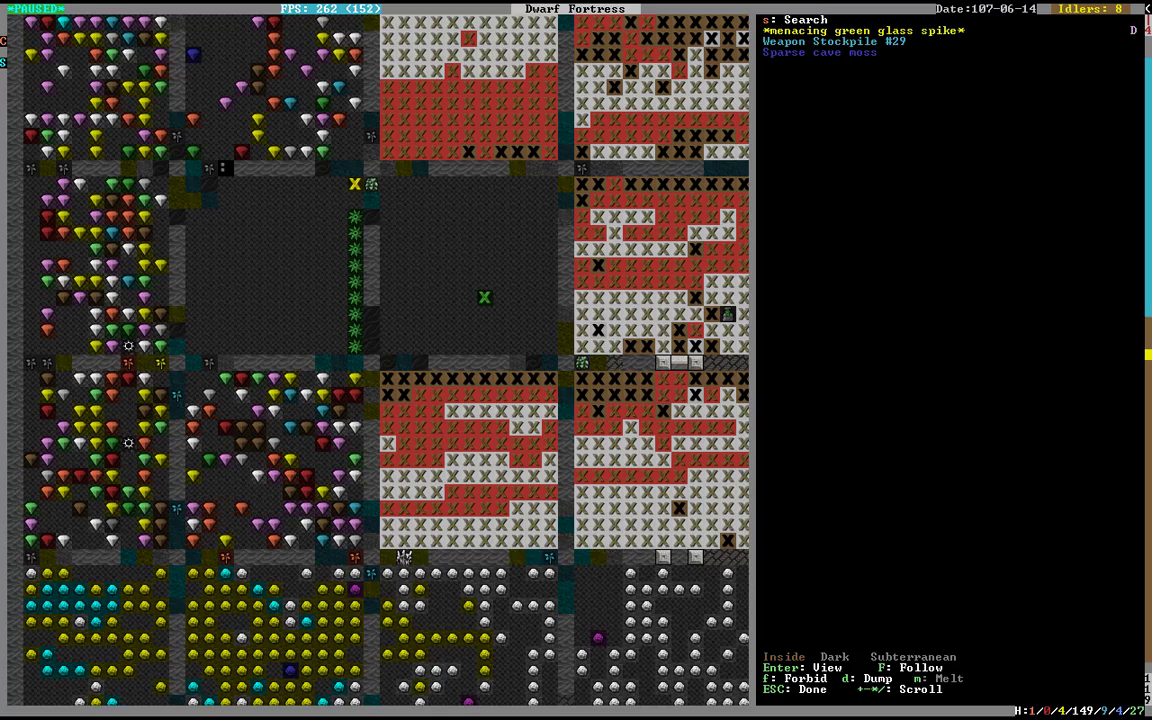
key(Escape)
key(Escape)
key(Escape)
key(shift+Down)
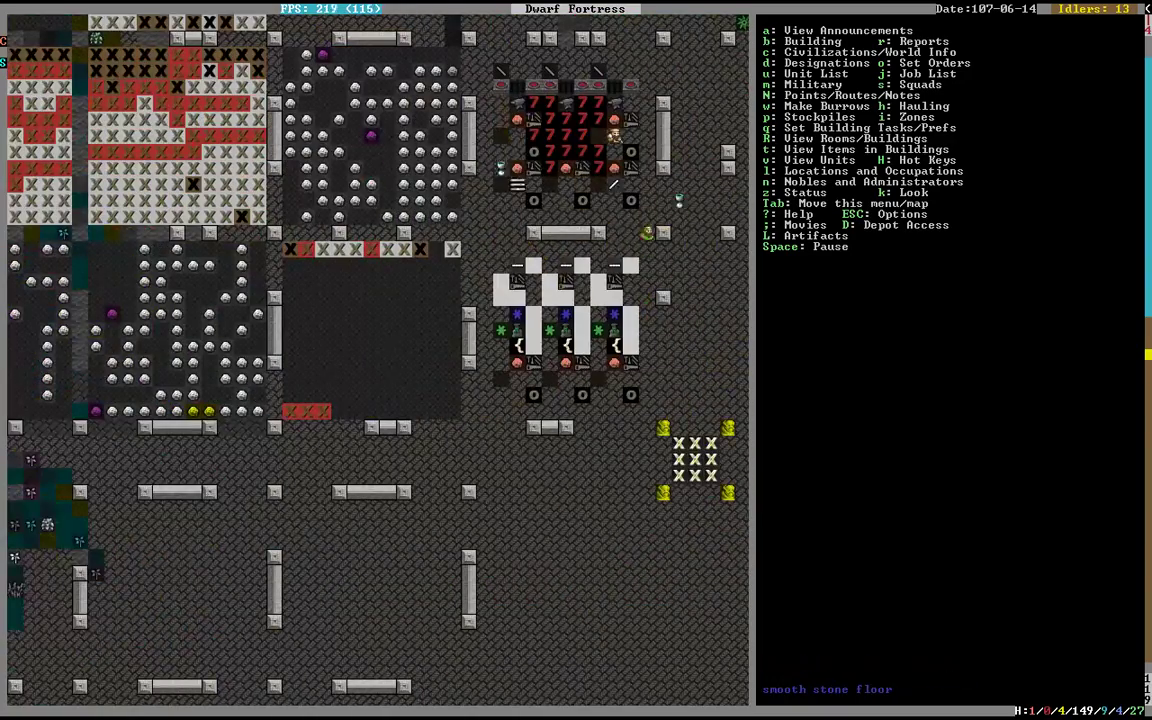
key(shift+Right)
key(shift+Up)
key(shift+Up)
key(shift+Up)
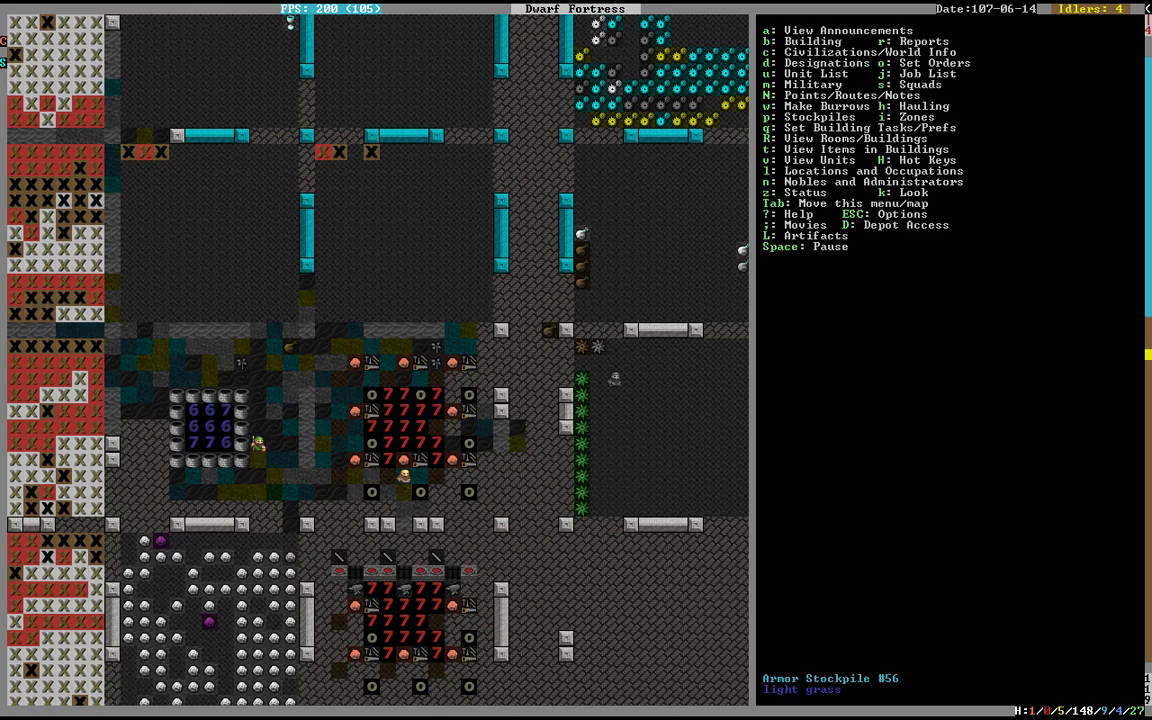
key(shift+Up)
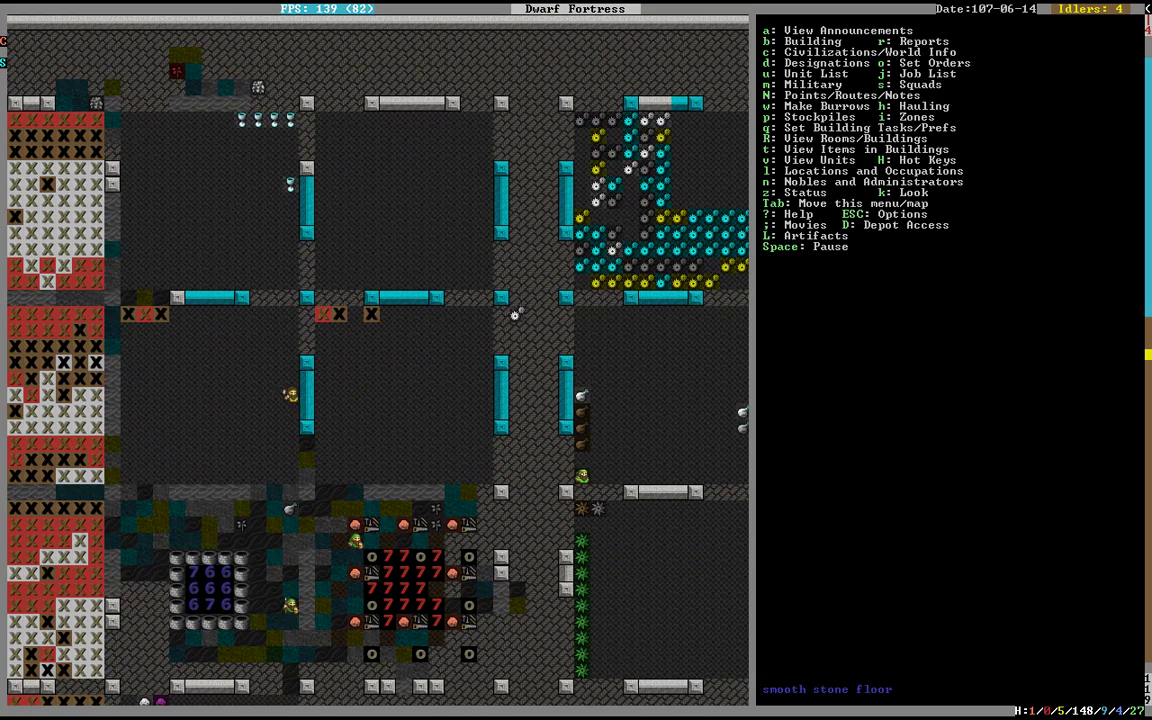
Step: Inspect the microcline lever's linked iron cages on the lever room level
key(less)
key(less)
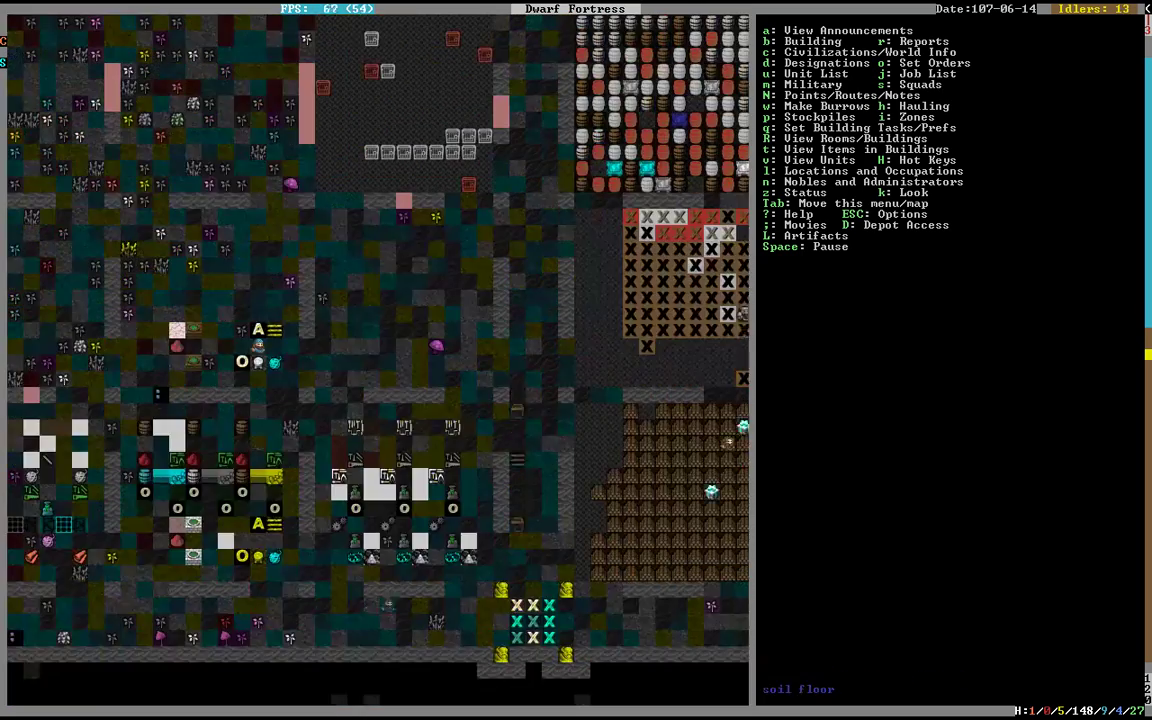
key(less)
key(shift+Up)
key(shift+Up)
key(shift+Up)
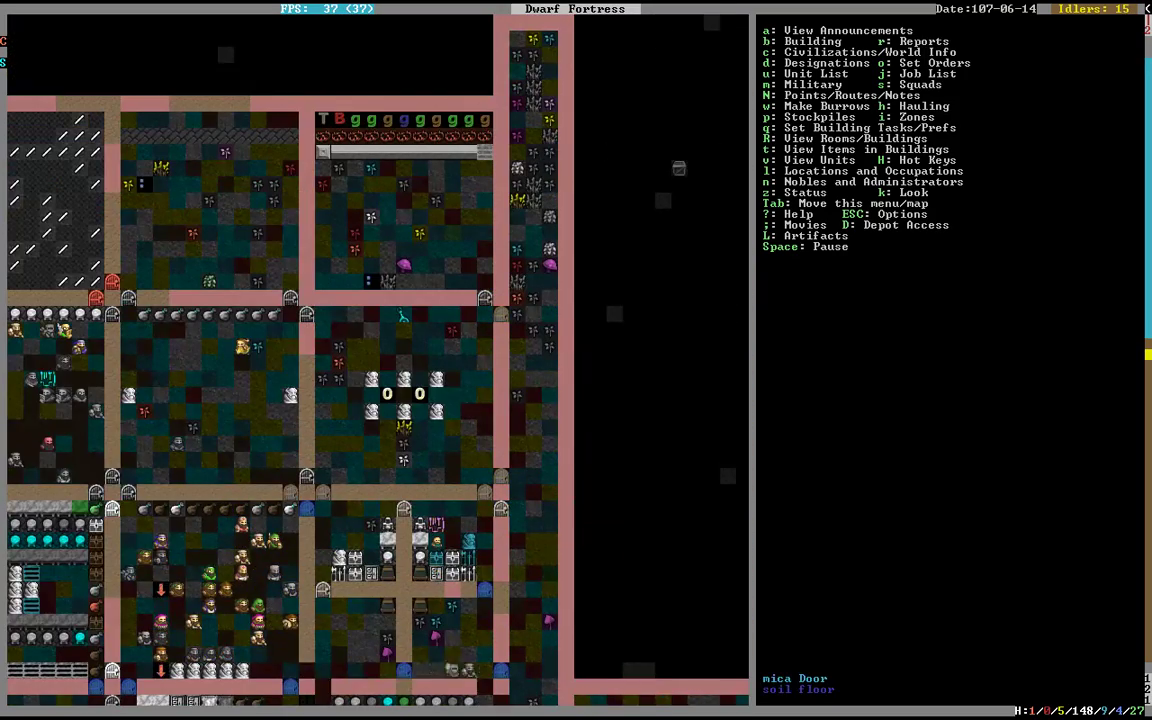
key(q)
key(Up)
key(Up)
key(Up)
key(Right)
key(Right)
key(a)
key(j)
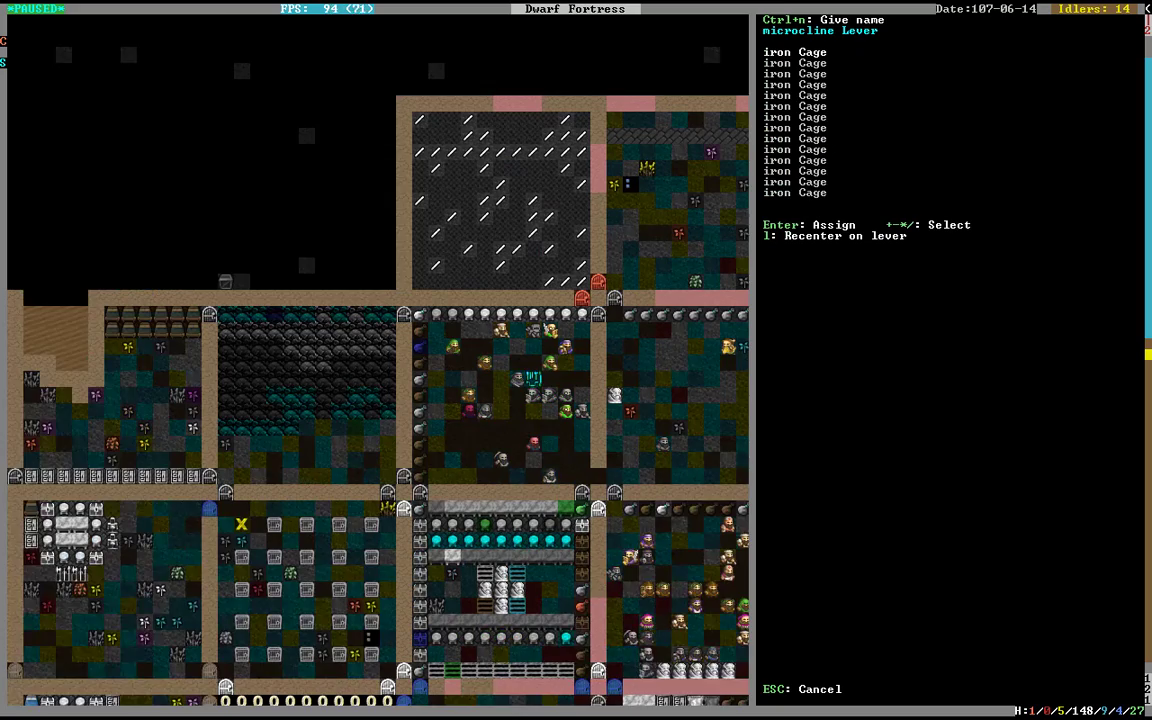
key(Return)
key(Return)
key(Escape)
Step: Pan the map view around the fortress
key(shift+Left)
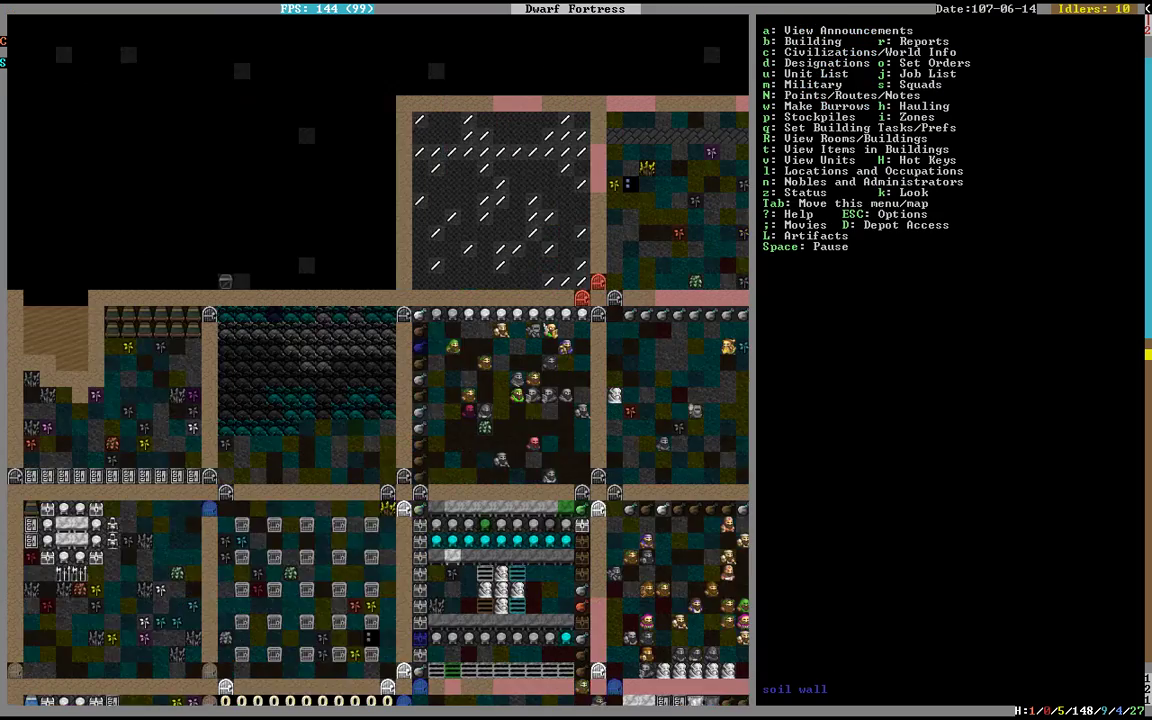
key(shift+Left)
key(shift+Down)
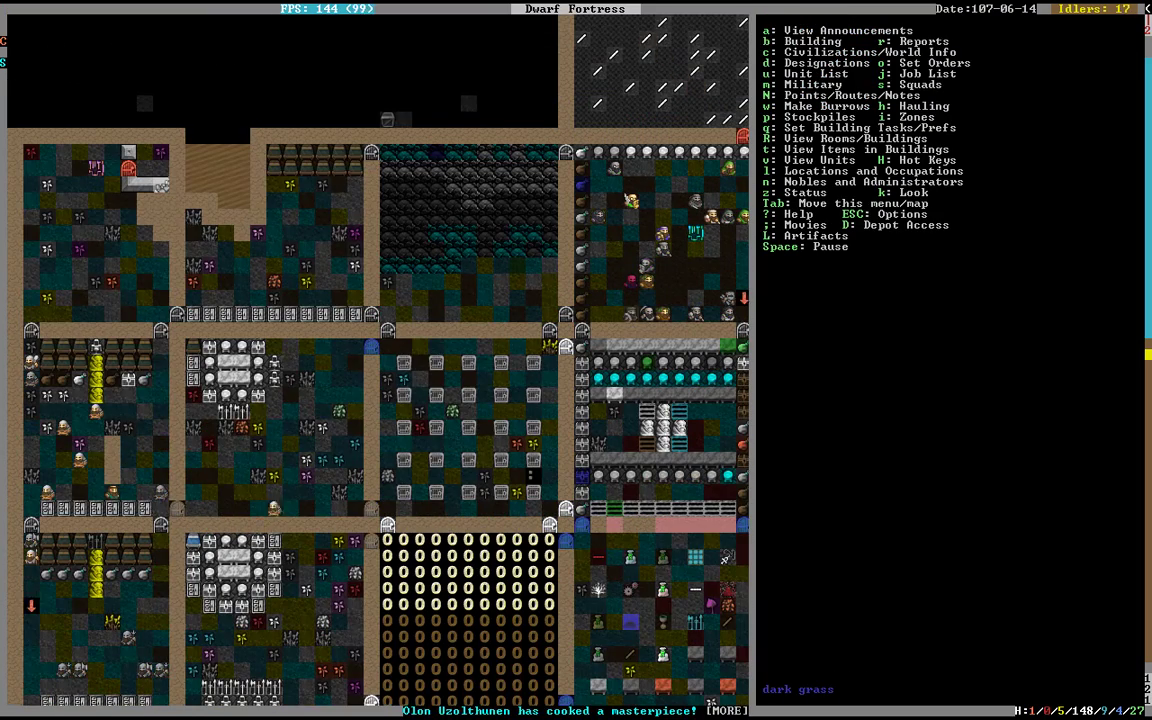
key(shift+Down)
key(shift+Right)
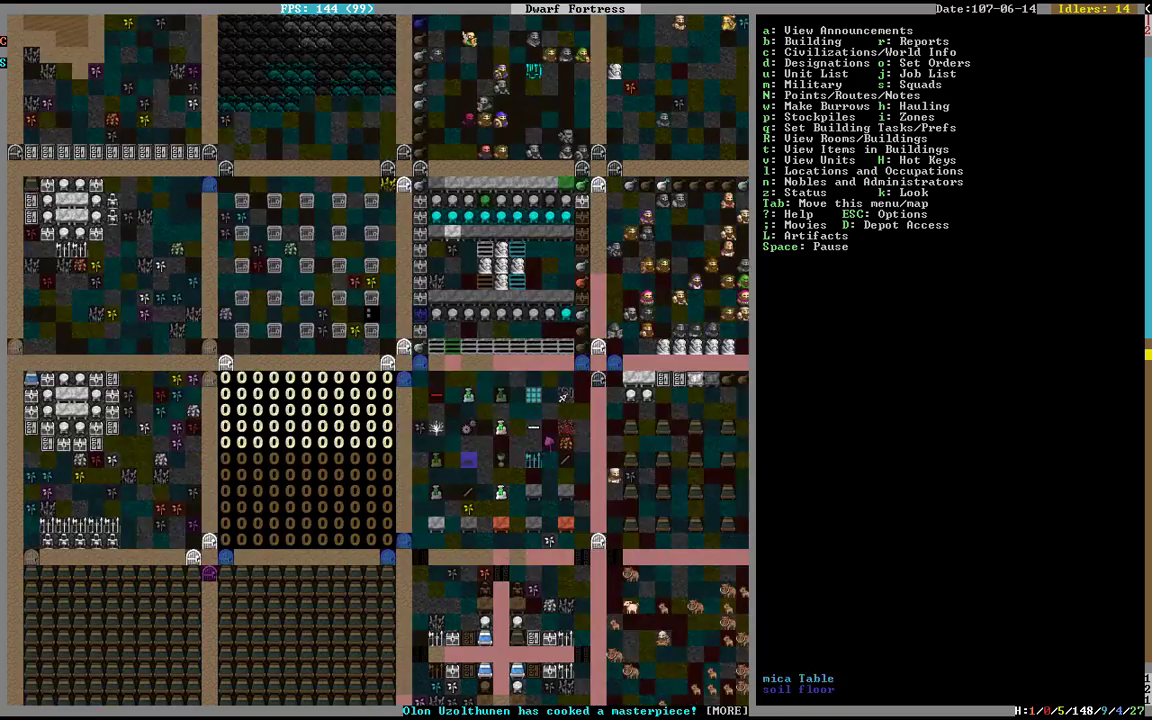
key(shift+Right)
Step: Scroll through the Others list of non-citizen creatures, close it, and open the options
key(u)
key(Right)
key(Right)
key(Right)
key(Left)
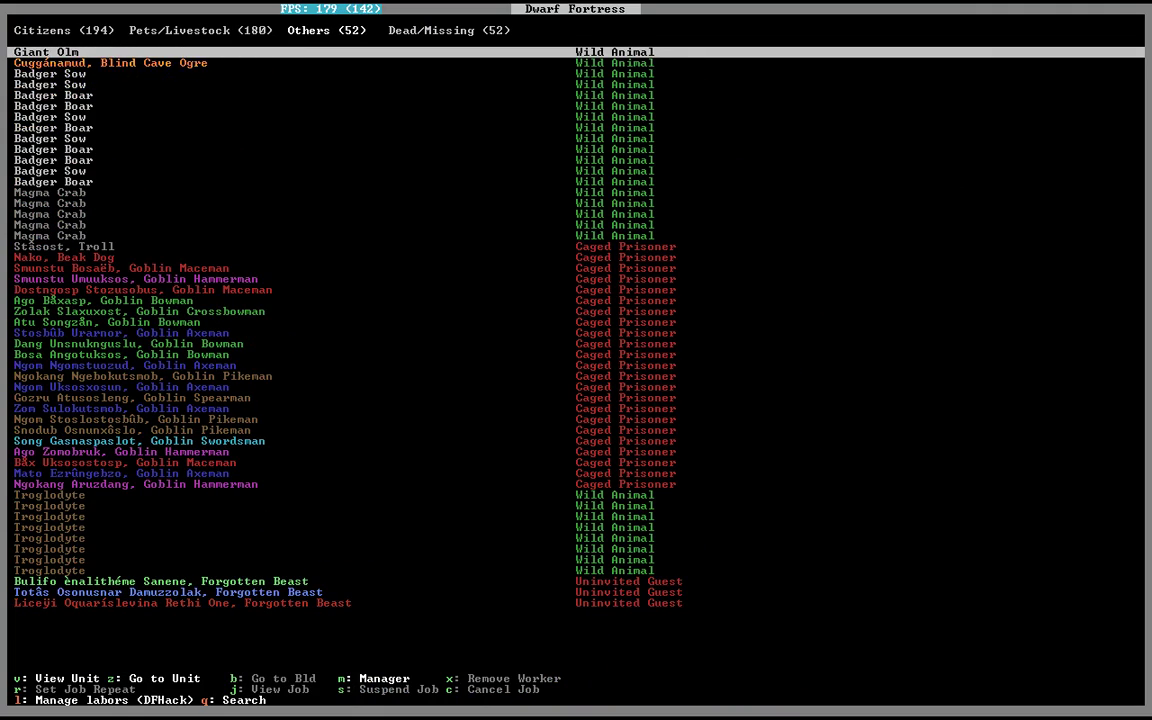
key(Down)
key(Down)
key(Down)
key(Down)
key(Down)
key(Down)
key(Down)
key(Down)
key(Down)
key(Down)
key(Down)
key(Down)
key(Down)
key(Down)
key(Down)
key(Down)
key(Down)
key(Down)
key(Down)
key(Down)
key(Down)
key(Down)
key(Down)
key(Down)
key(Down)
key(Down)
key(Down)
key(Up)
key(Up)
key(Down)
key(Escape)
key(Escape)
key(Escape)
Step: Return to the game, glance at the announcements, and pan the map westward
key(a)
key(Escape)
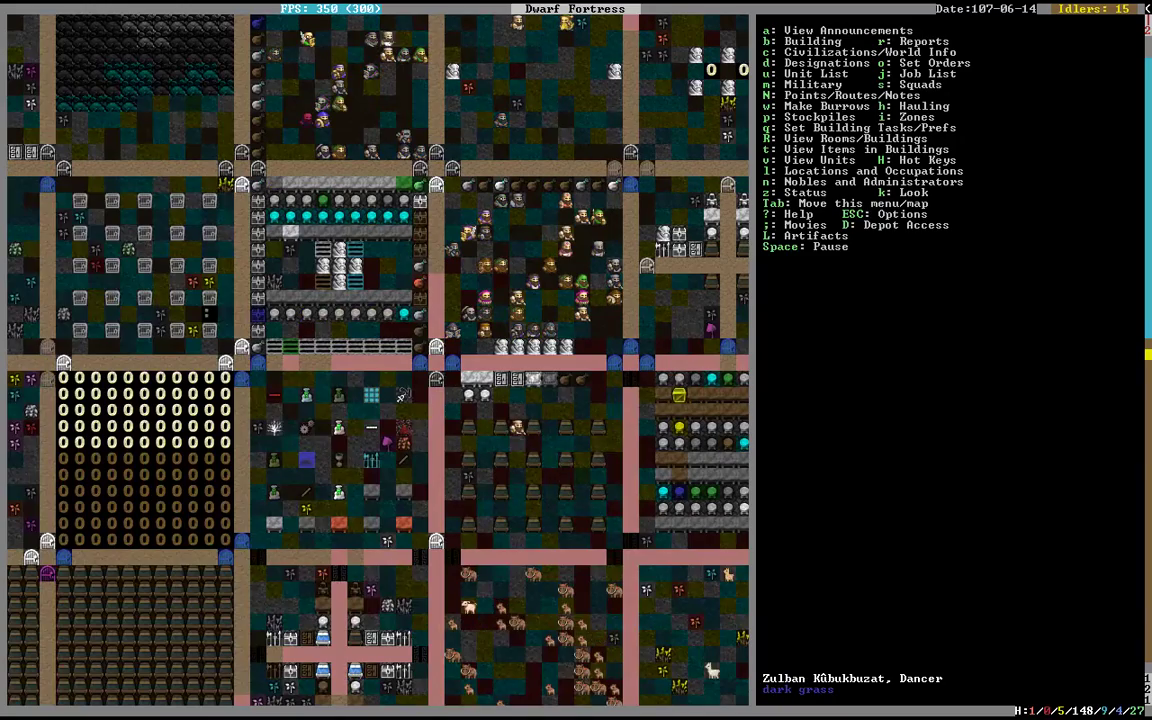
key(shift+Down)
key(shift+Right)
key(shift+Down)
key(shift+Left)
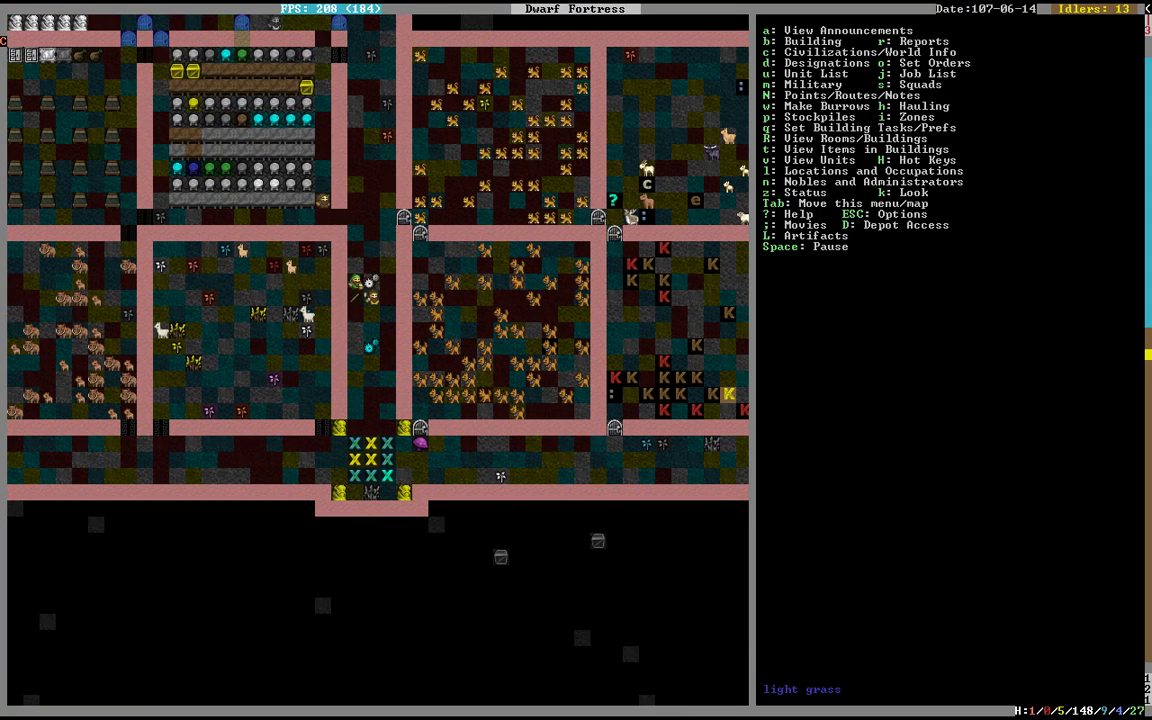
key(shift+Left)
Step: Recheck the announcements and pan up to the built-up fortress area
key(shift+Right)
key(shift+Right)
key(shift+Right)
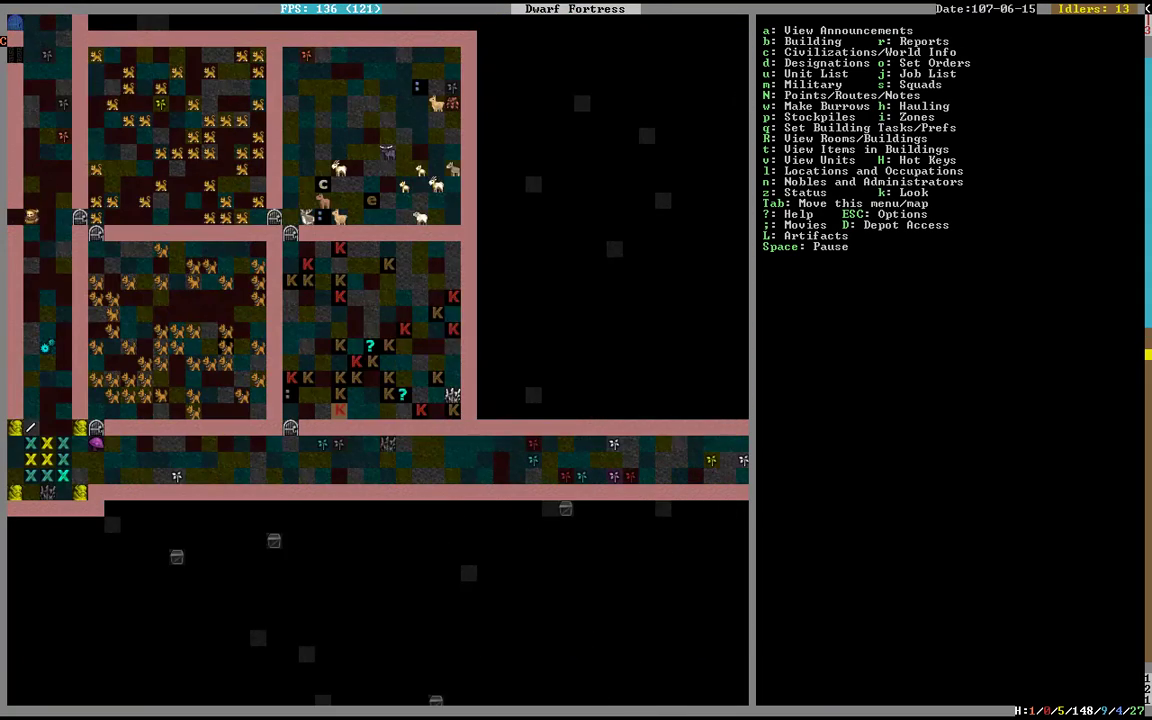
key(a)
key(Escape)
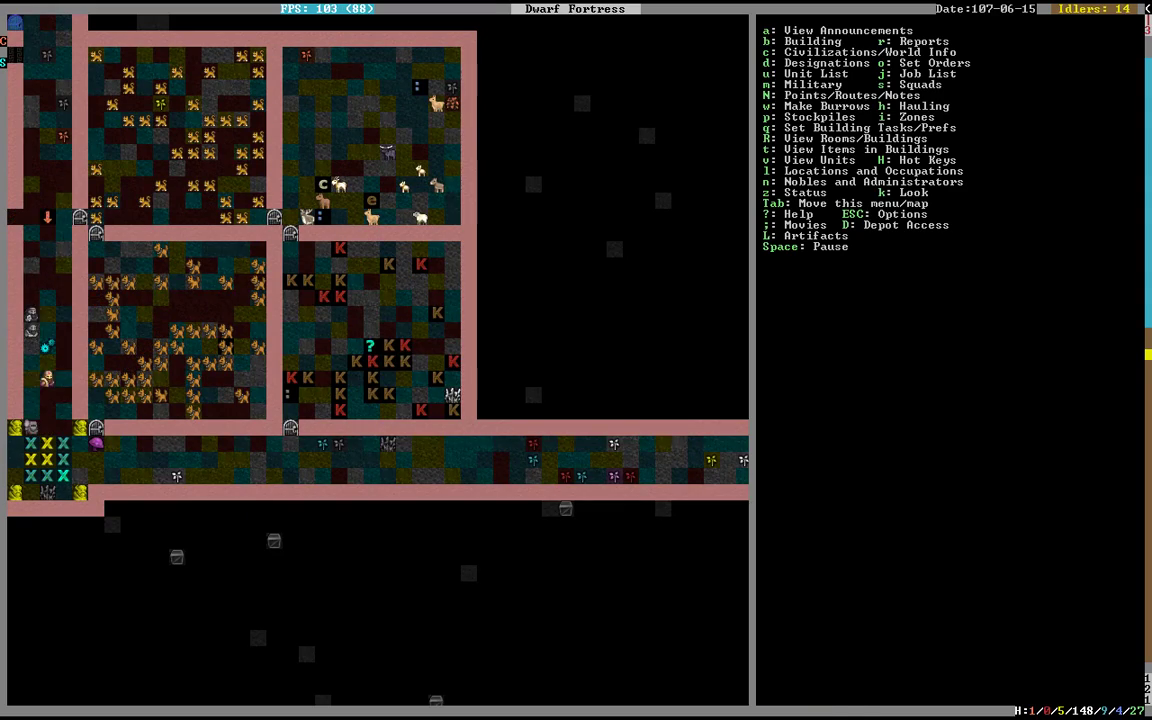
key(shift+Left)
key(shift+Left)
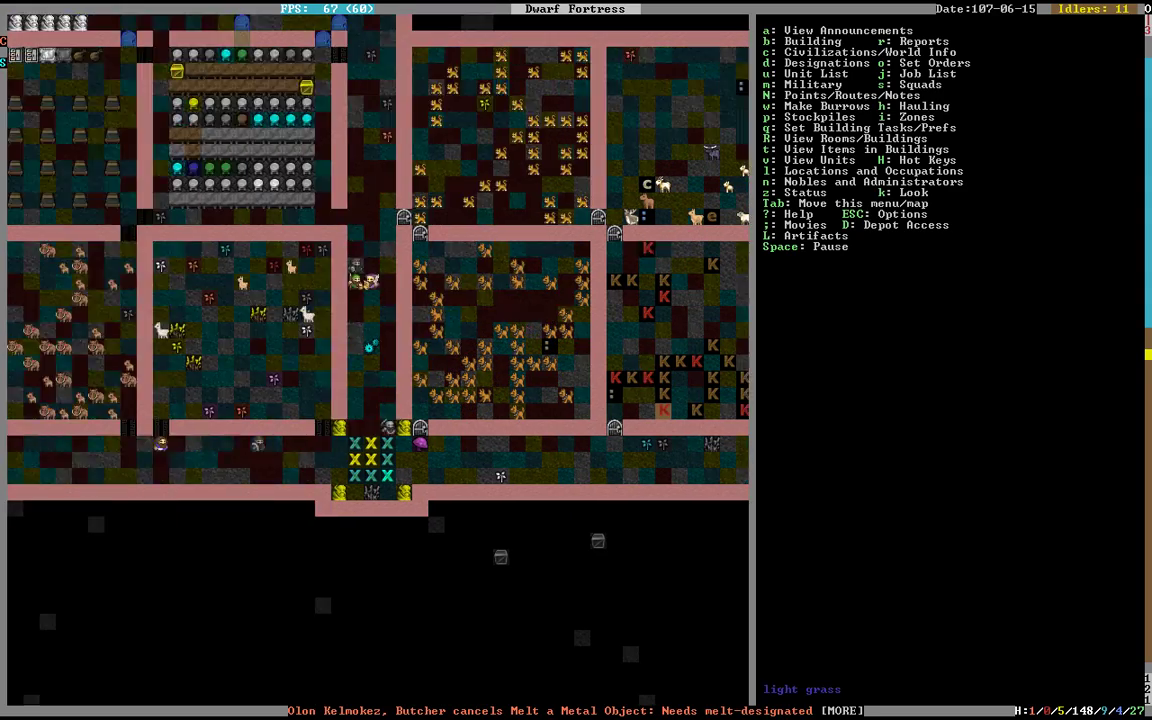
key(shift+Up)
key(shift+Up)
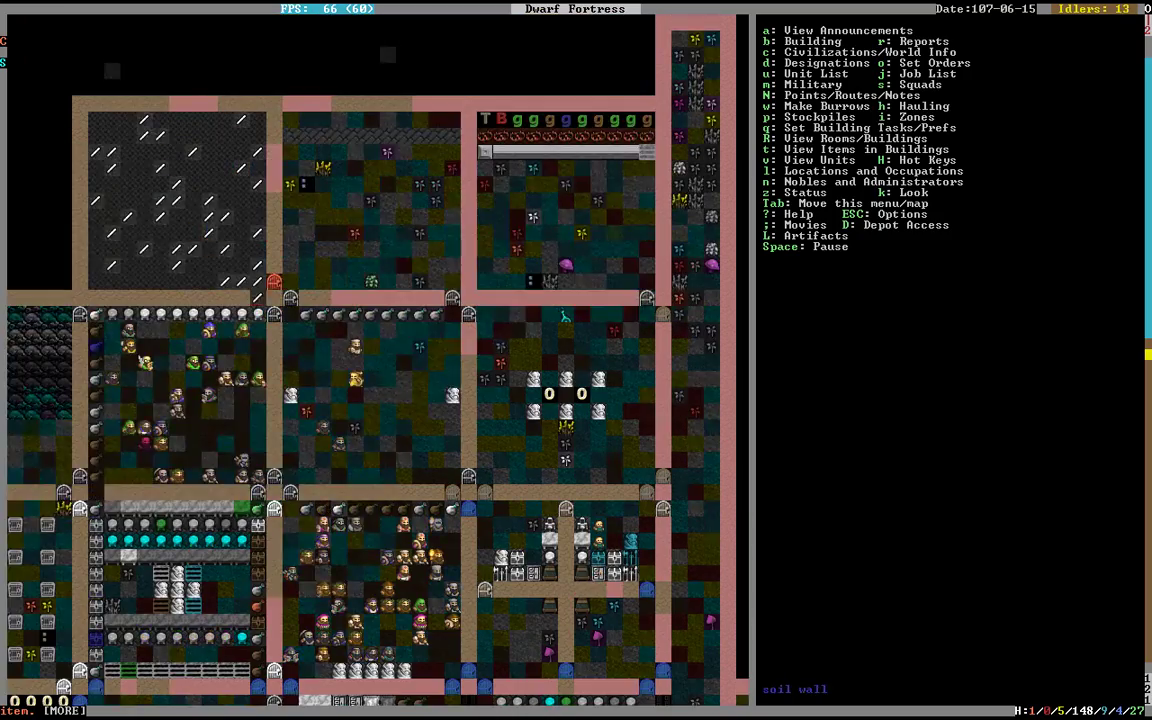
Step: Check the reports list twice while panning the map west
key(r)
key(Escape)
key(shift+Left)
key(r)
key(Escape)
key(shift+Left)
key(shift+Left)
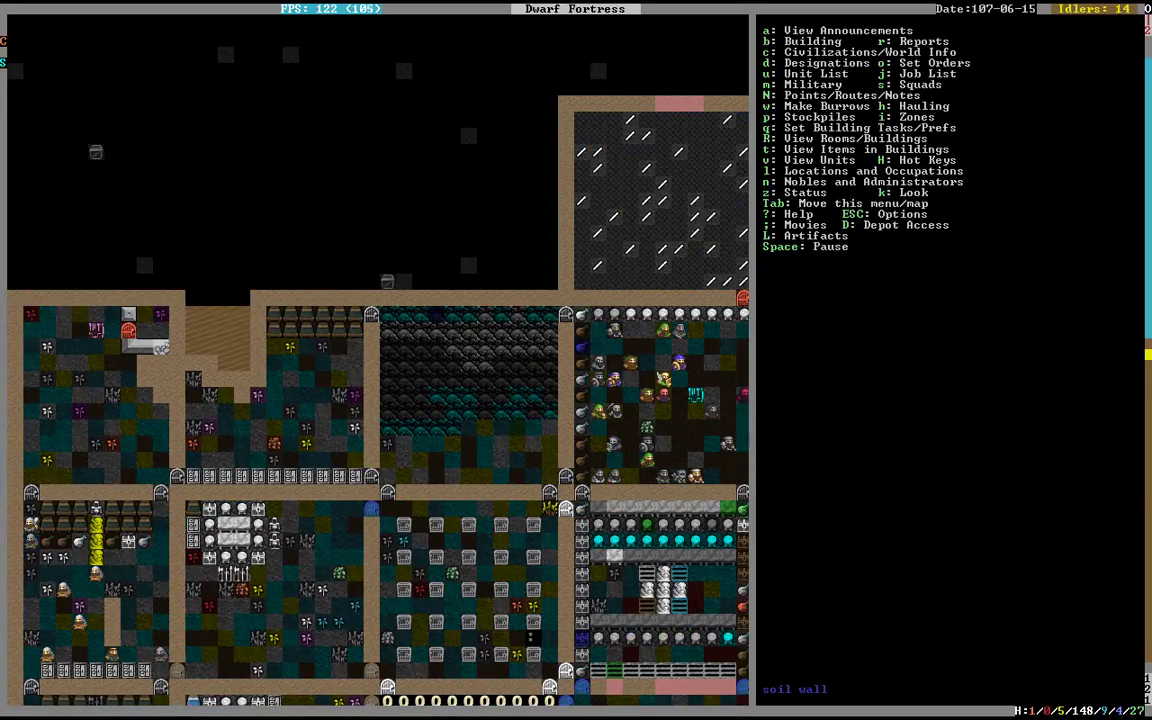
Step: Start slab placement two tiles down-right in the dark-tiled room
key(b)
key(alt+s)
key(Right)
key(Right)
key(Right)
key(Down)
key(Down)
key(Down)
key(Right)
key(Down)
key(Return)
Step: Choose a microcline slab and place the first slab
key(Down)
key(Up)
key(Return)
key(Right)
key(Return)
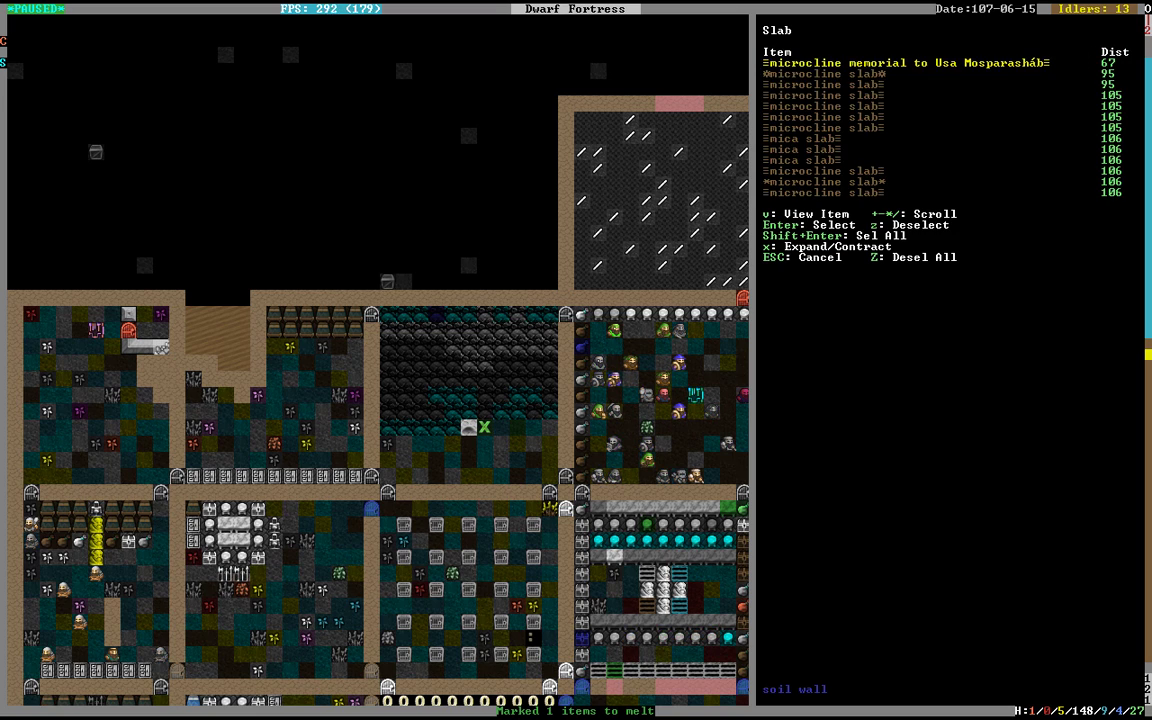
key(Return)
Step: Place two more microcline slabs in a row beside the first
key(alt+s)
key(Right)
key(Return)
key(x)
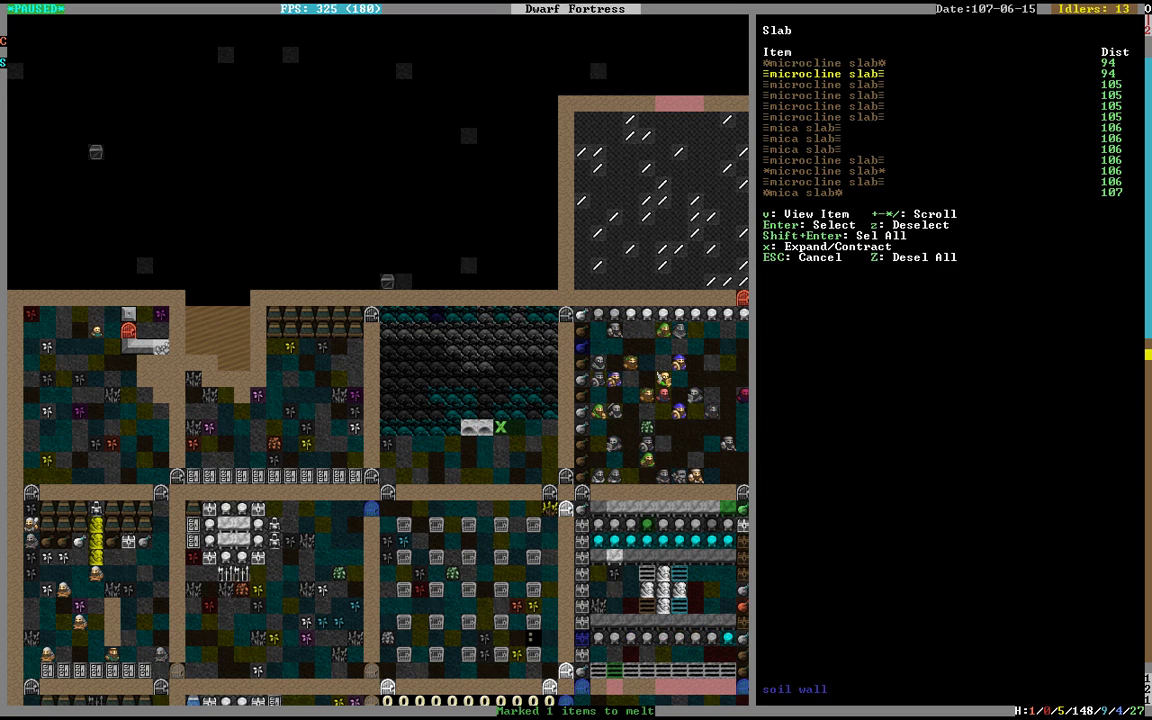
key(Down)
key(Down)
key(Down)
key(Down)
key(Down)
key(Return)
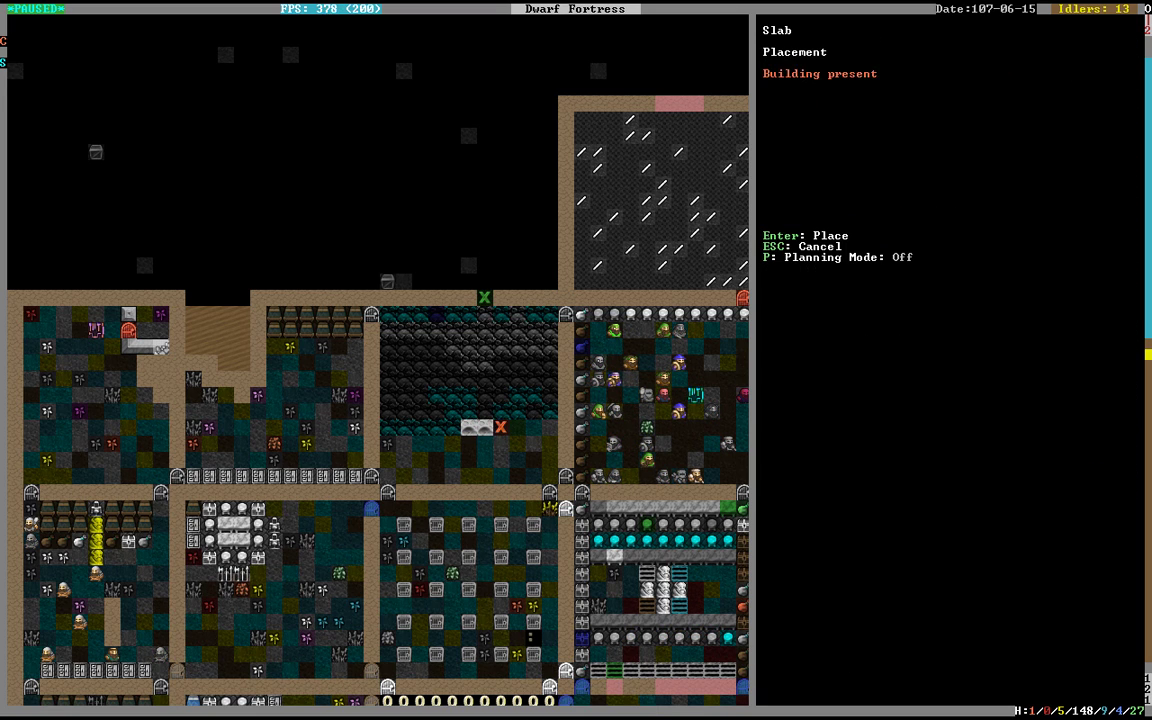
key(Right)
key(Return)
Step: Finish placing slabs, return to the fortress view, and unpause
key(Up)
key(Down)
key(Return)
key(Escape)
key(space)
Step: Pan toward the lower fortress and read the melt-job cancellation announcements
key(shift+Down)
key(shift+Right)
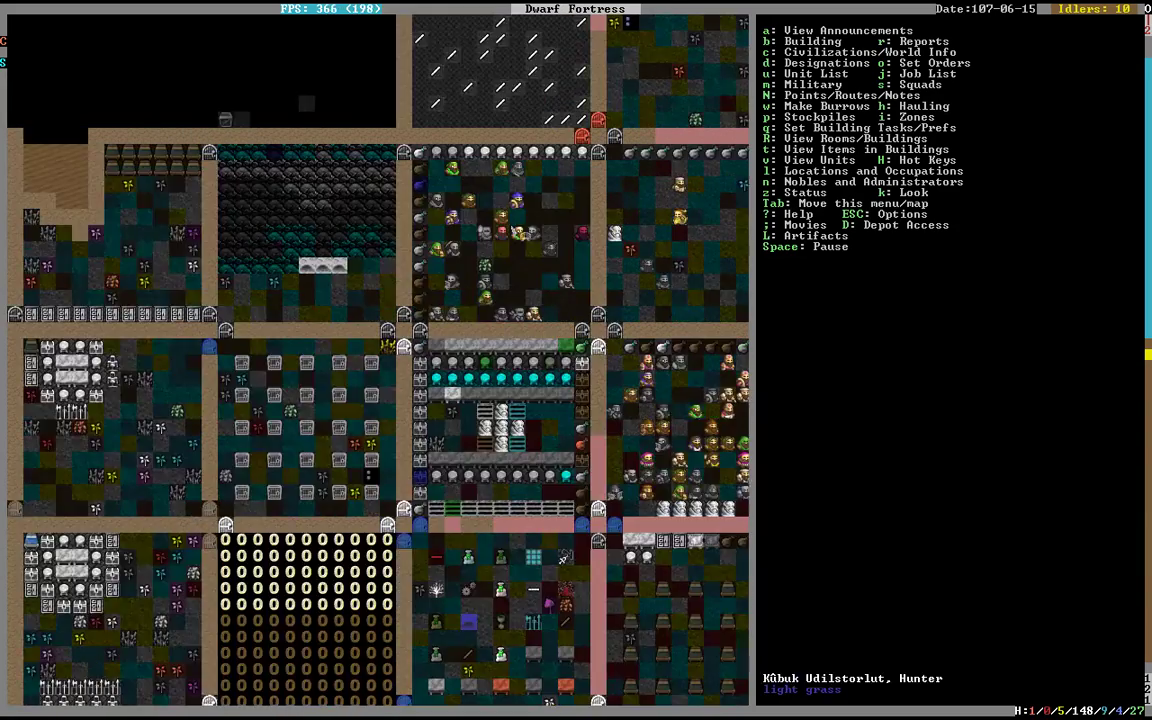
key(shift+Down)
key(shift+Right)
key(shift+Down)
key(shift+Down)
key(shift+Right)
key(shift+Right)
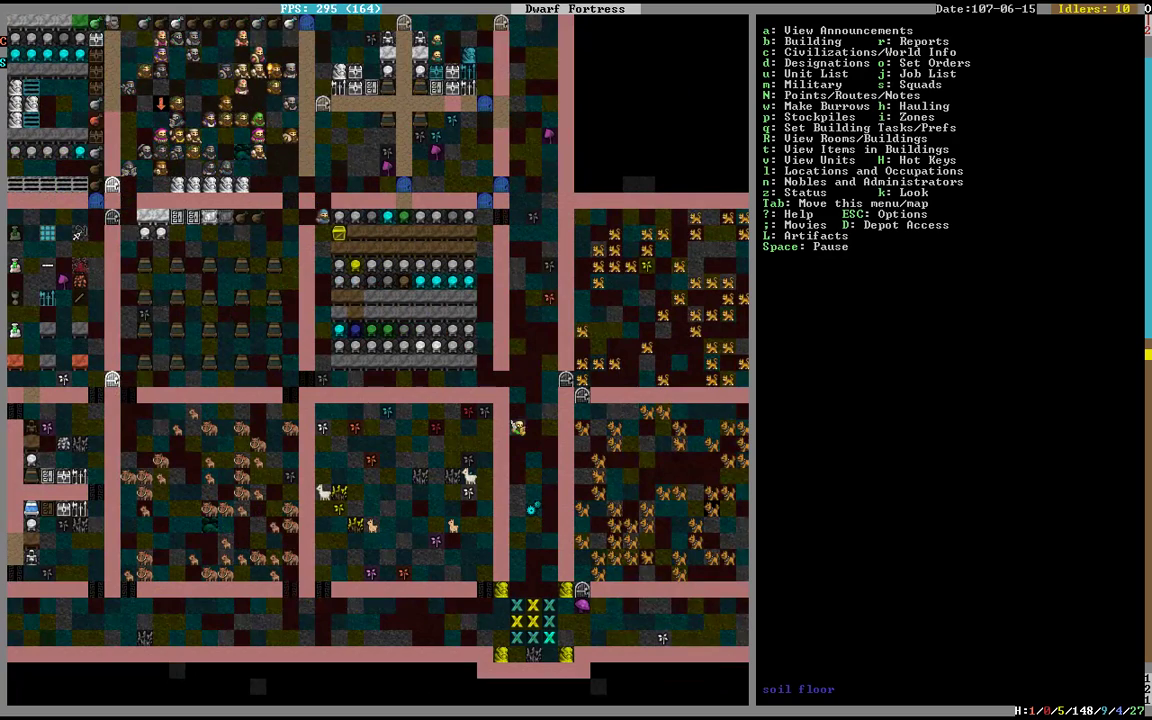
key(shift+Down)
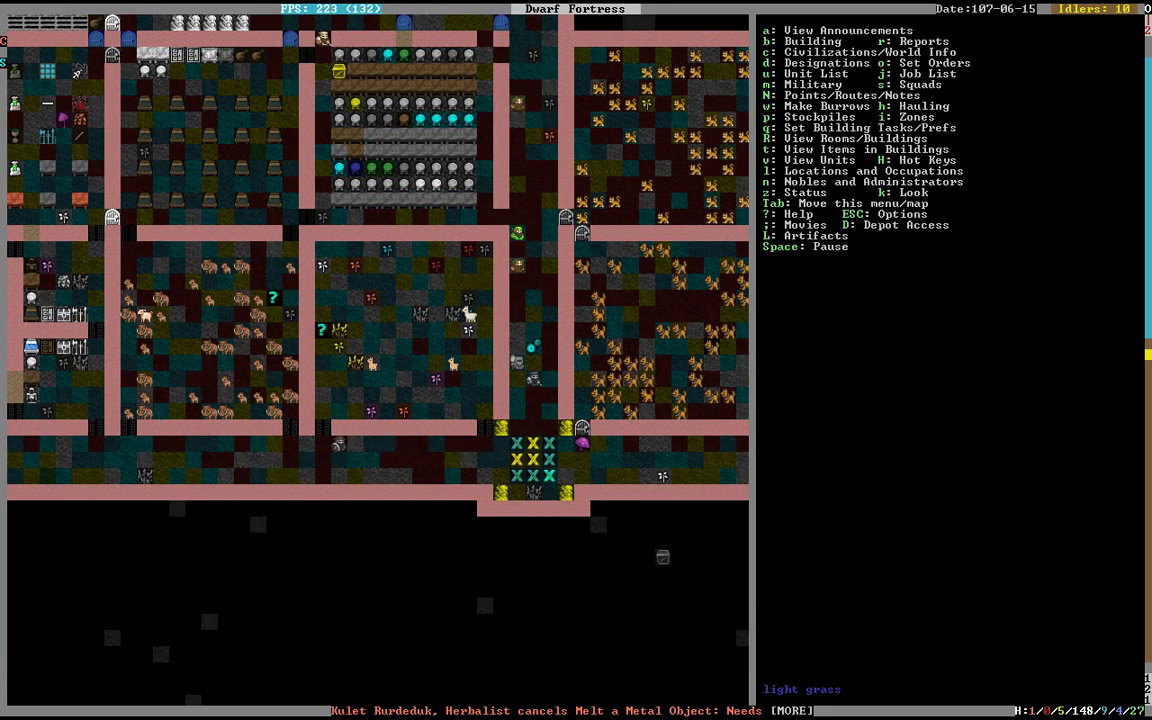
key(a)
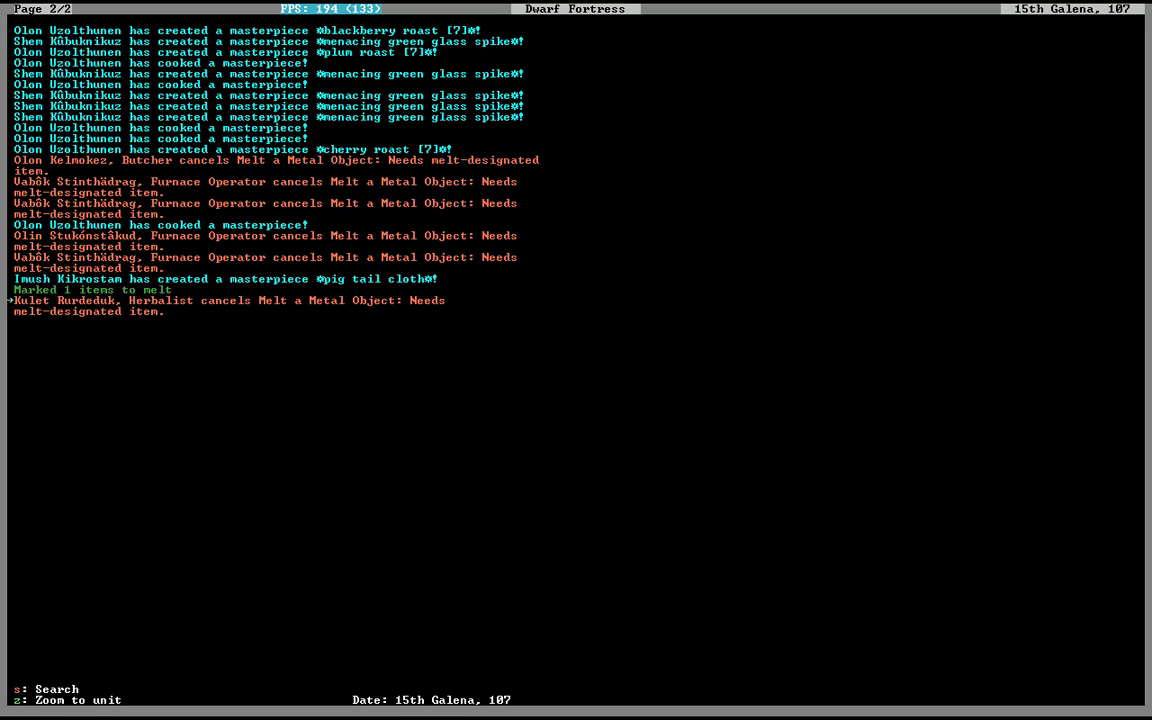
key(Escape)
Step: Change z-levels to bring the gem and armor stockpiles into view
key(shift+period)
key(shift+period)
key(shift+Up)
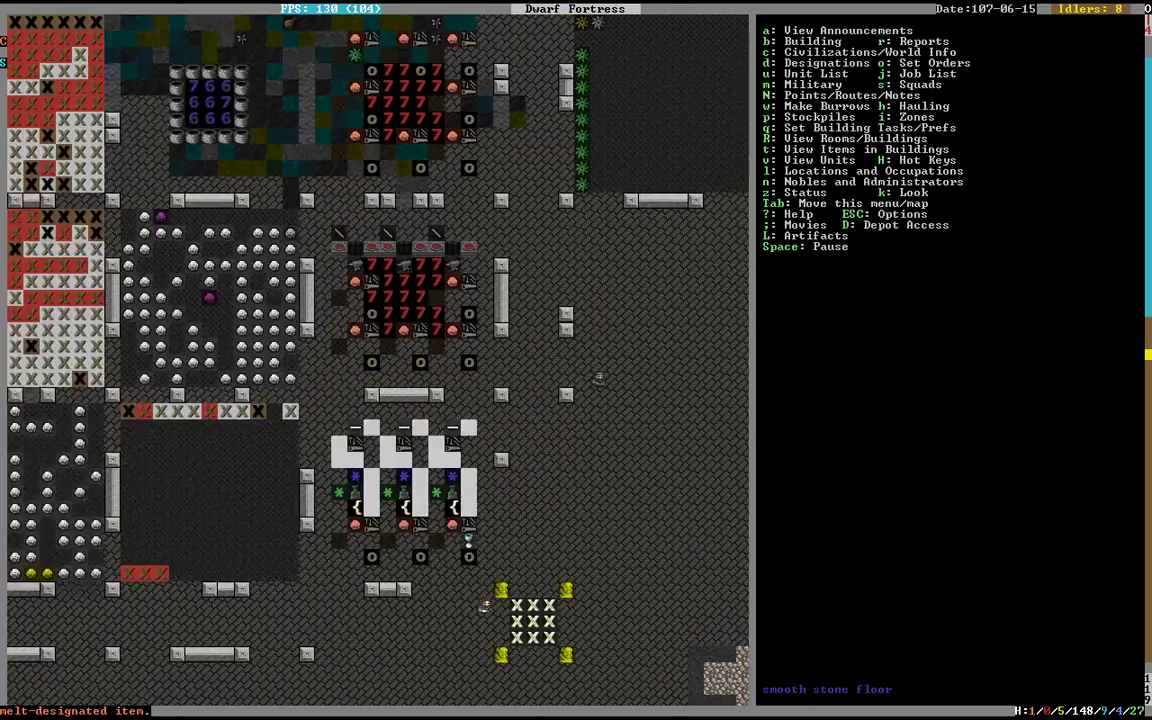
key(shift+Up)
key(shift+Up)
key(shift+Down)
key(shift+comma)
key(shift+comma)
key(shift+Left)
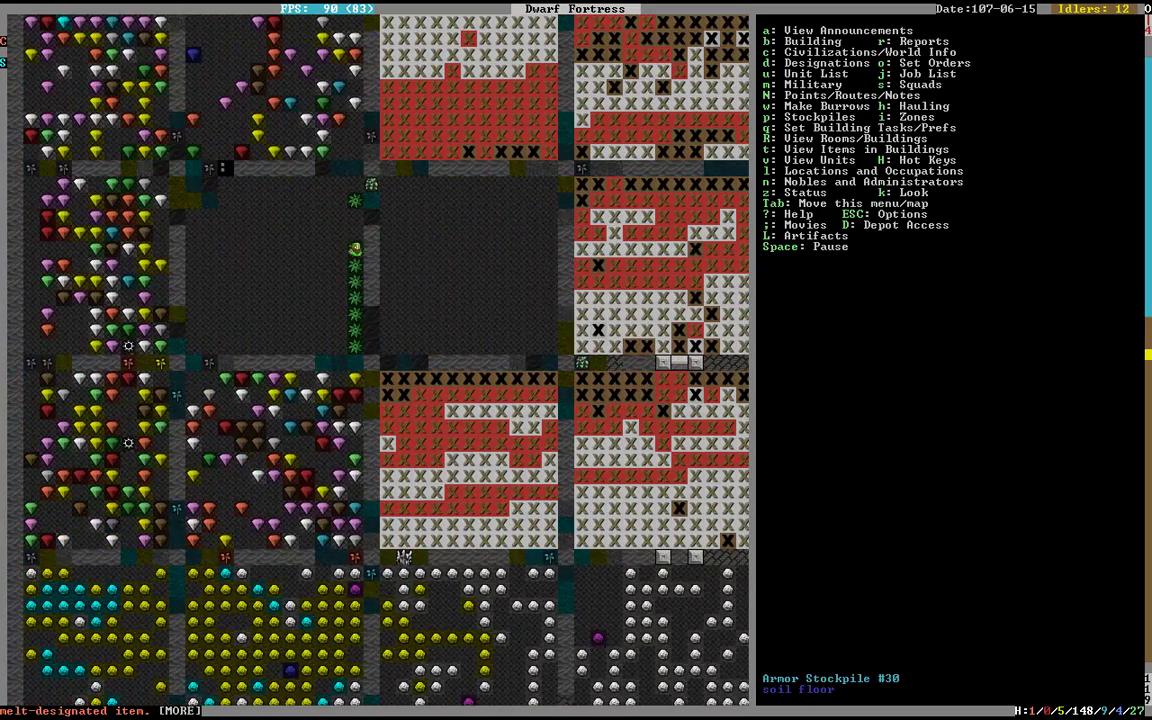
Step: Examine the menacing green glass spike in Weapon Stockpile #29
key(k)
key(Up)
key(Left)
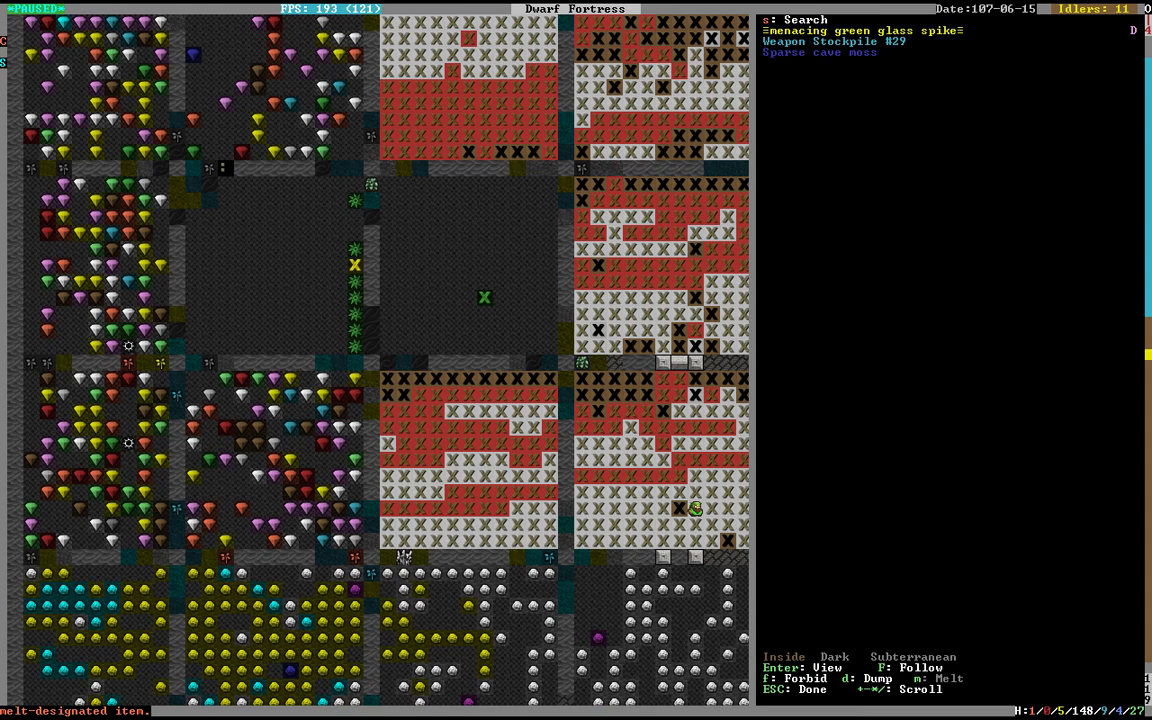
key(Up)
key(Up)
Step: Leave look mode, pan over to the workshops, and inspect the wood furnace
key(Escape)
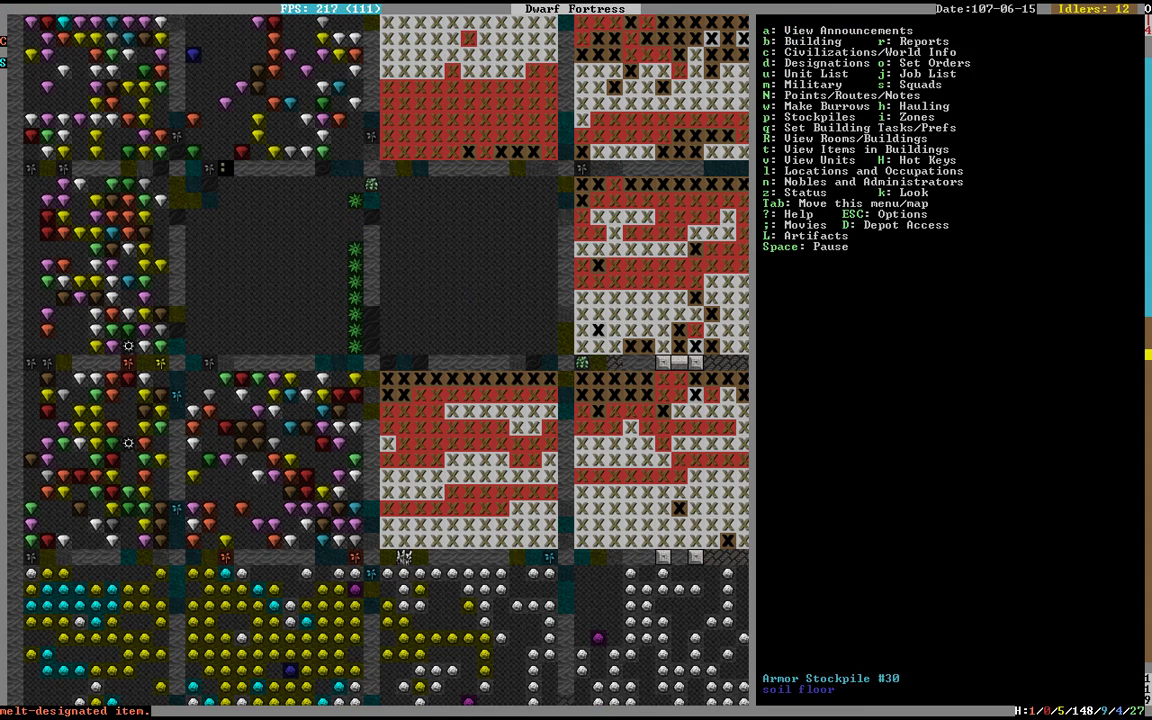
key(shift+Right)
key(shift+Right)
key(shift+Down)
key(shift+Down)
key(shift+Right)
key(shift+Down)
key(shift+Right)
key(q)
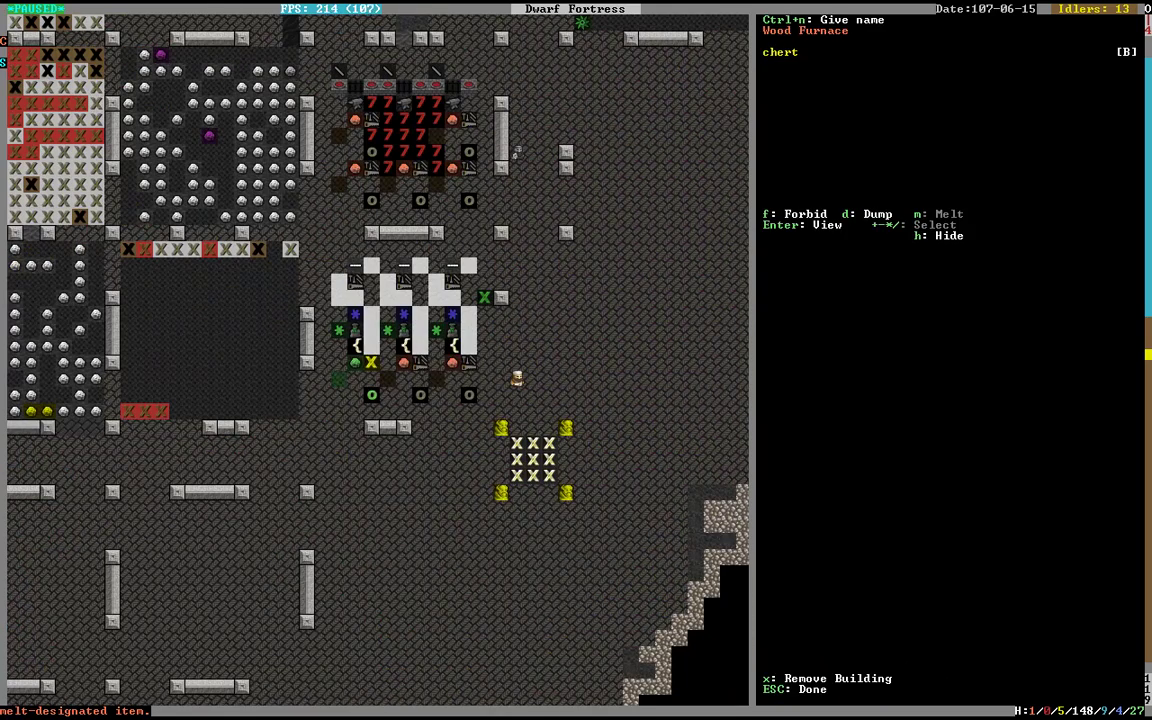
key(Escape)
key(Escape)
Step: Confirm the wood furnace's task queue is empty
key(shift+Left)
key(q)
key(Right)
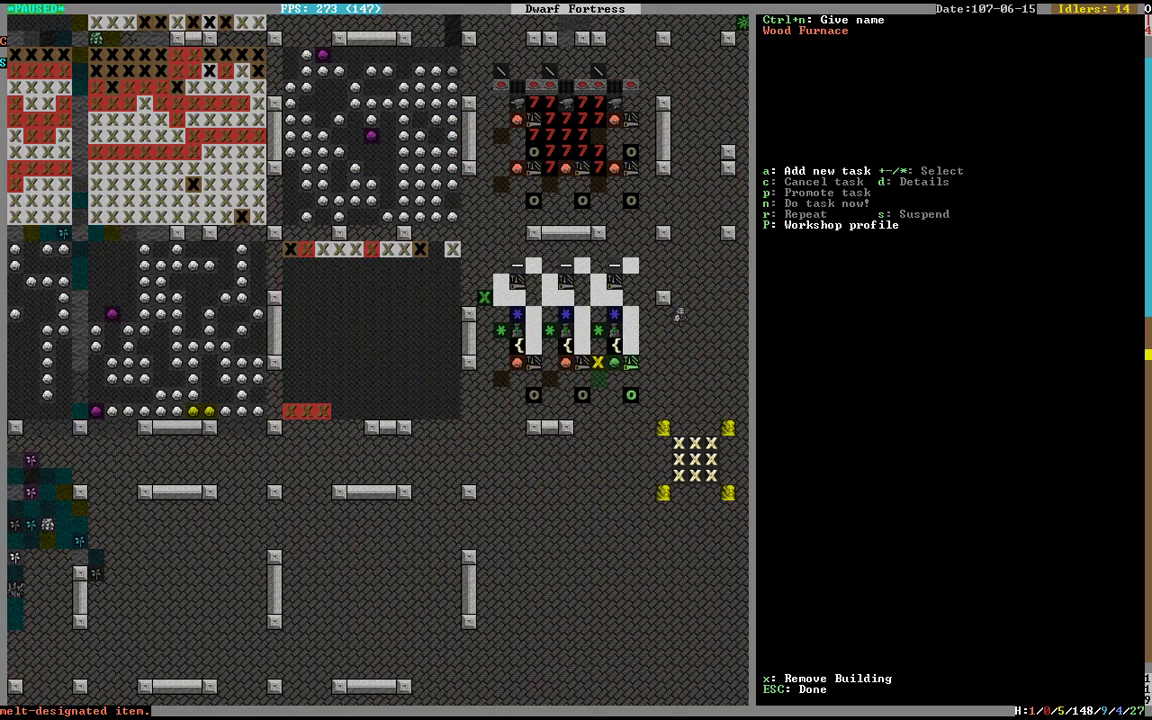
key(Right)
key(Left)
key(Left)
key(Left)
key(Escape)
key(Escape)
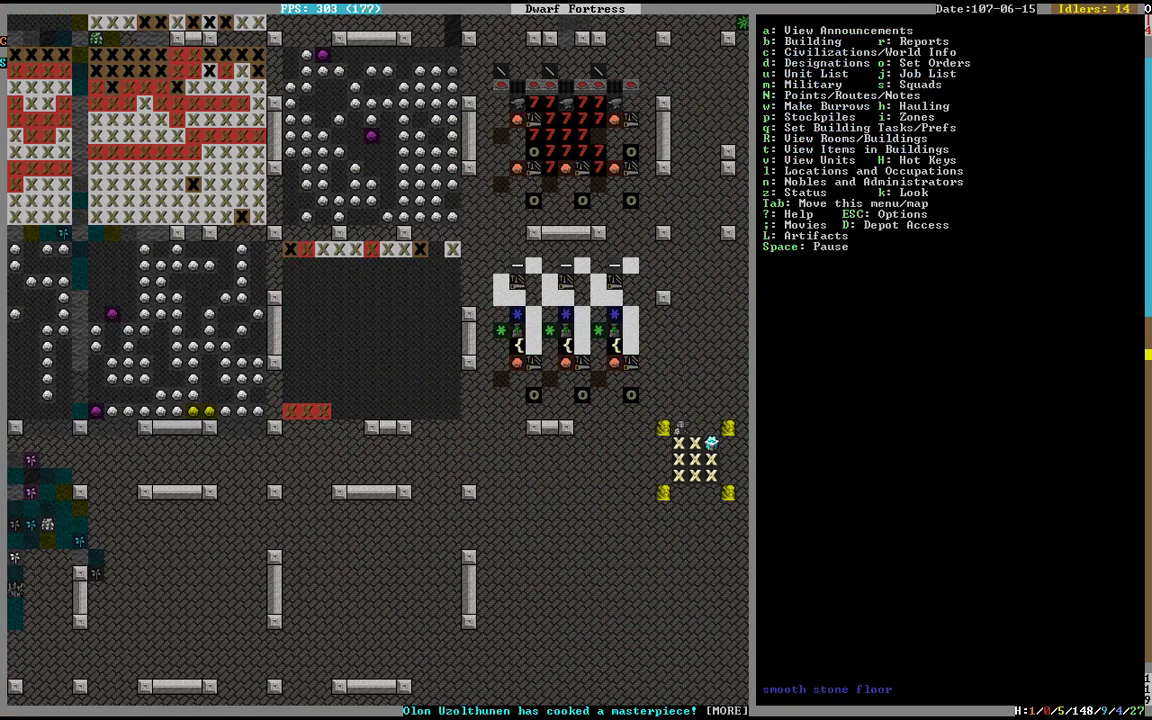
Step: Read the announcements and pan up toward Finished Goods Stockpile #57
key(shift+Right)
key(shift+Up)
key(shift+Up)
key(shift+Up)
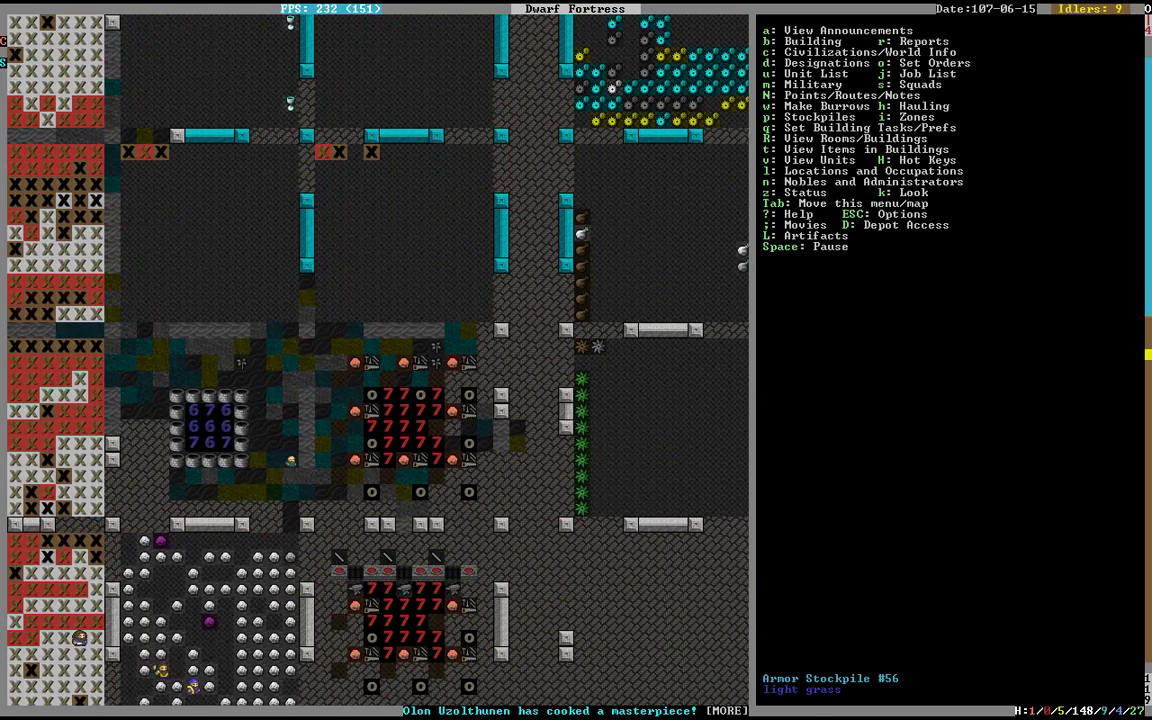
key(shift+Down)
key(shift+Down)
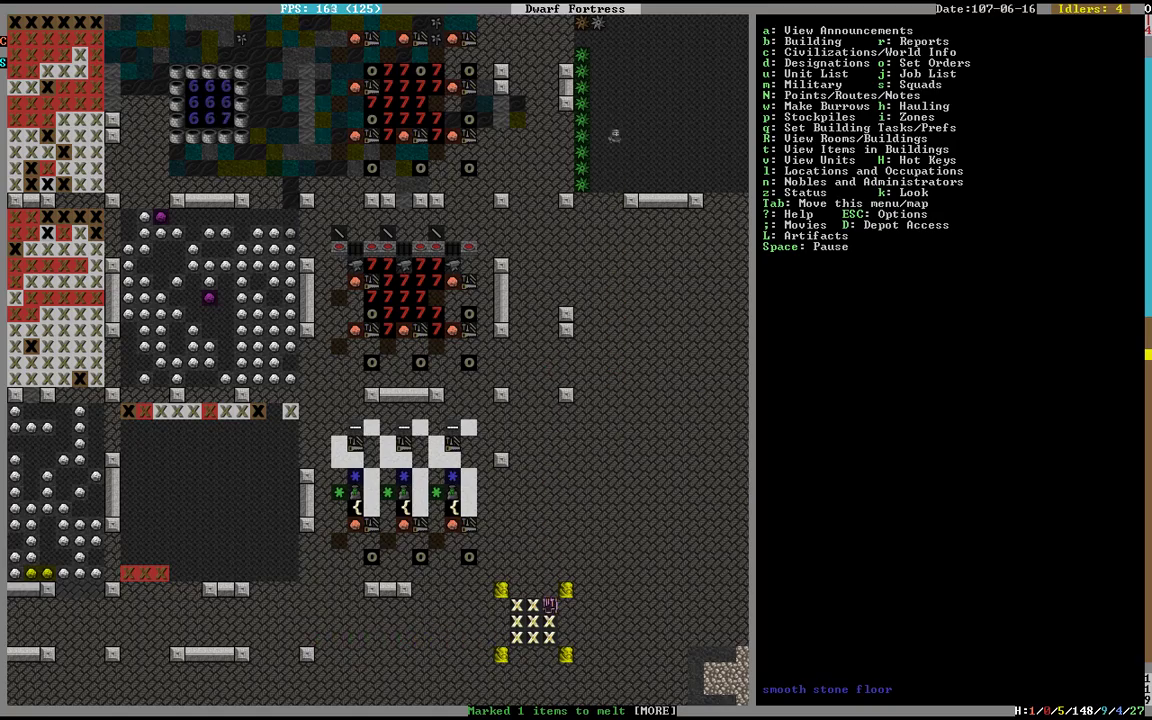
key(shift+Up)
key(shift+Up)
key(shift+Down)
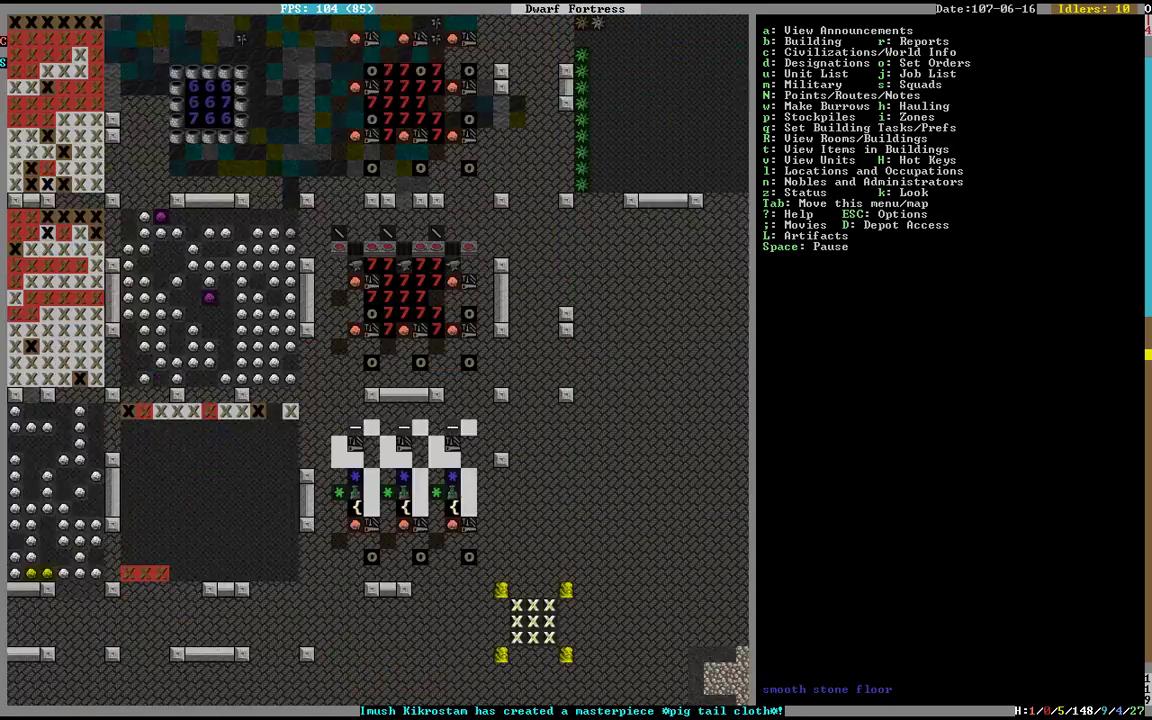
key(a)
key(Escape)
key(shift+Up)
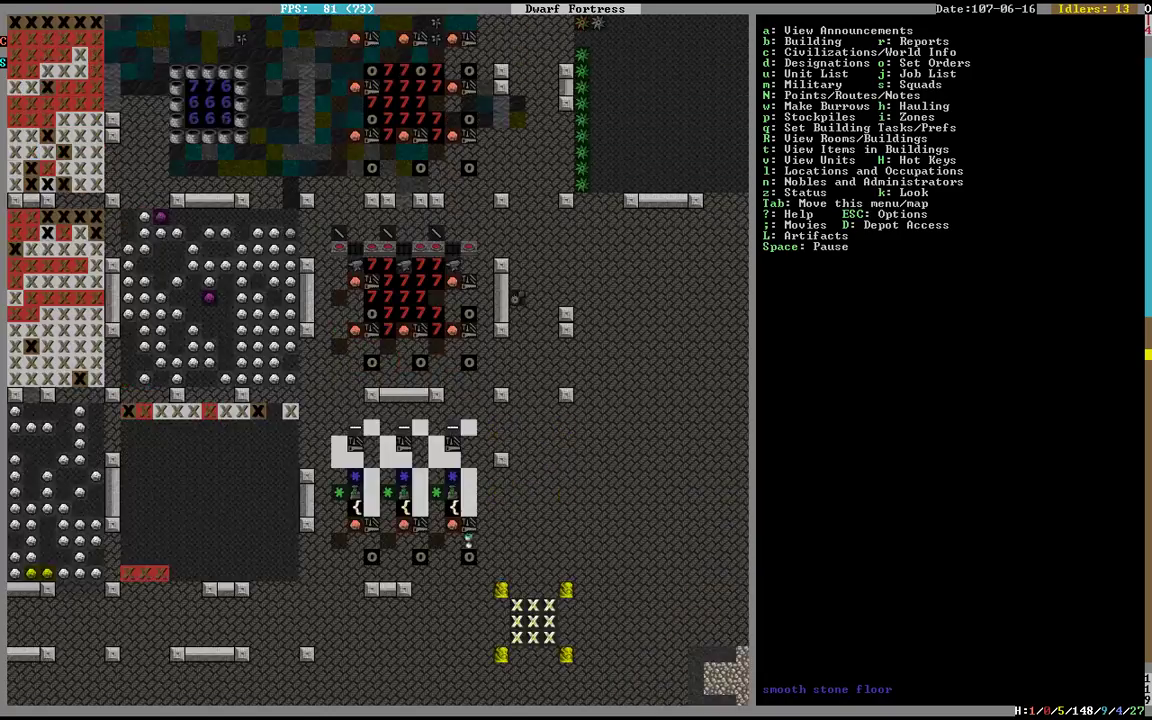
key(shift+Up)
key(shift+Up)
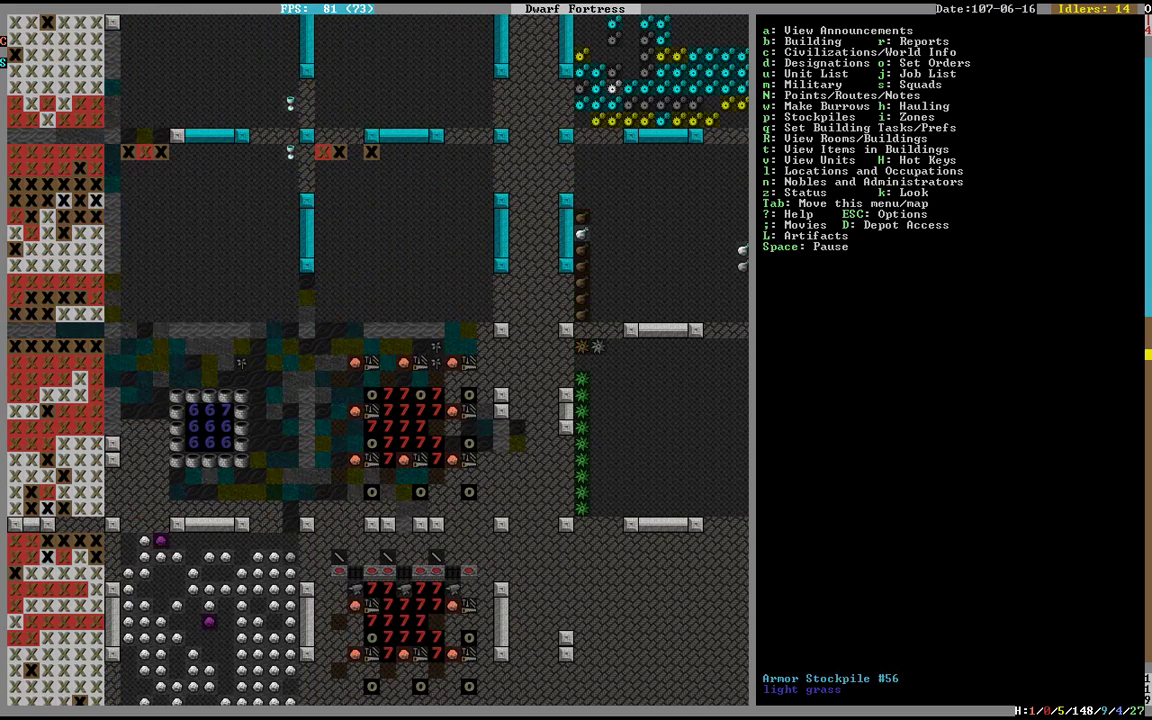
key(shift+Up)
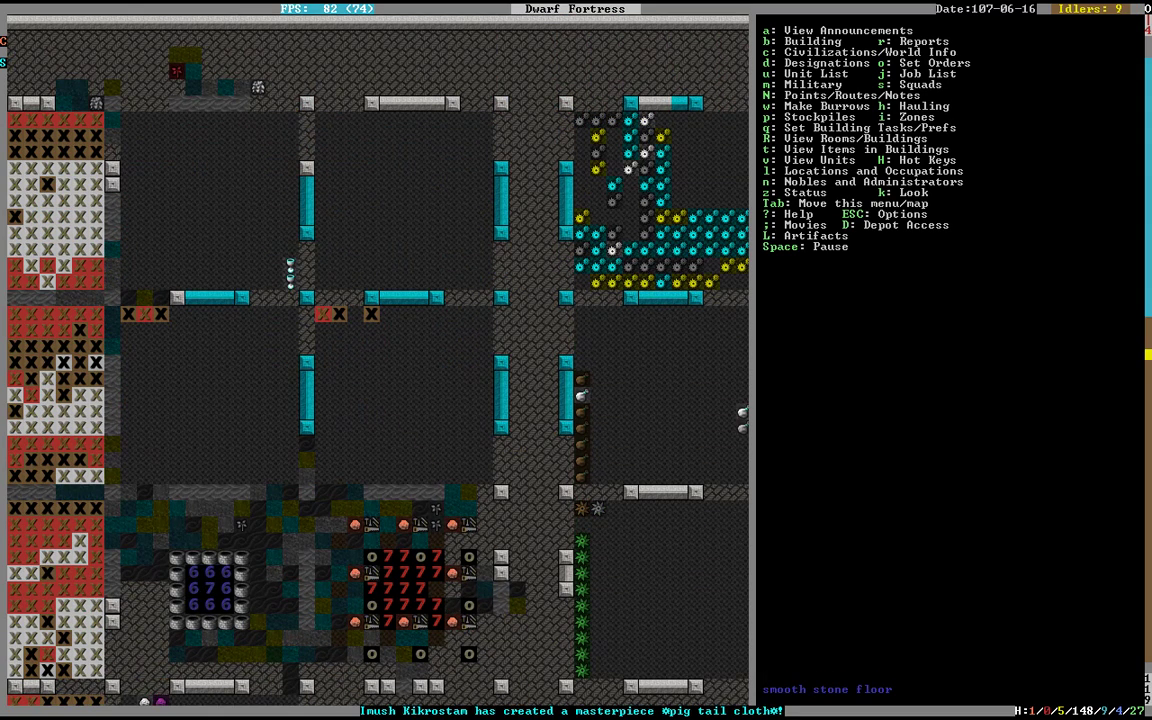
Step: Mark the silver goblet for melting, then pan to the other stockpiles
key(k)
key(Up)
key(Up)
key(Up)
key(Left)
key(Left)
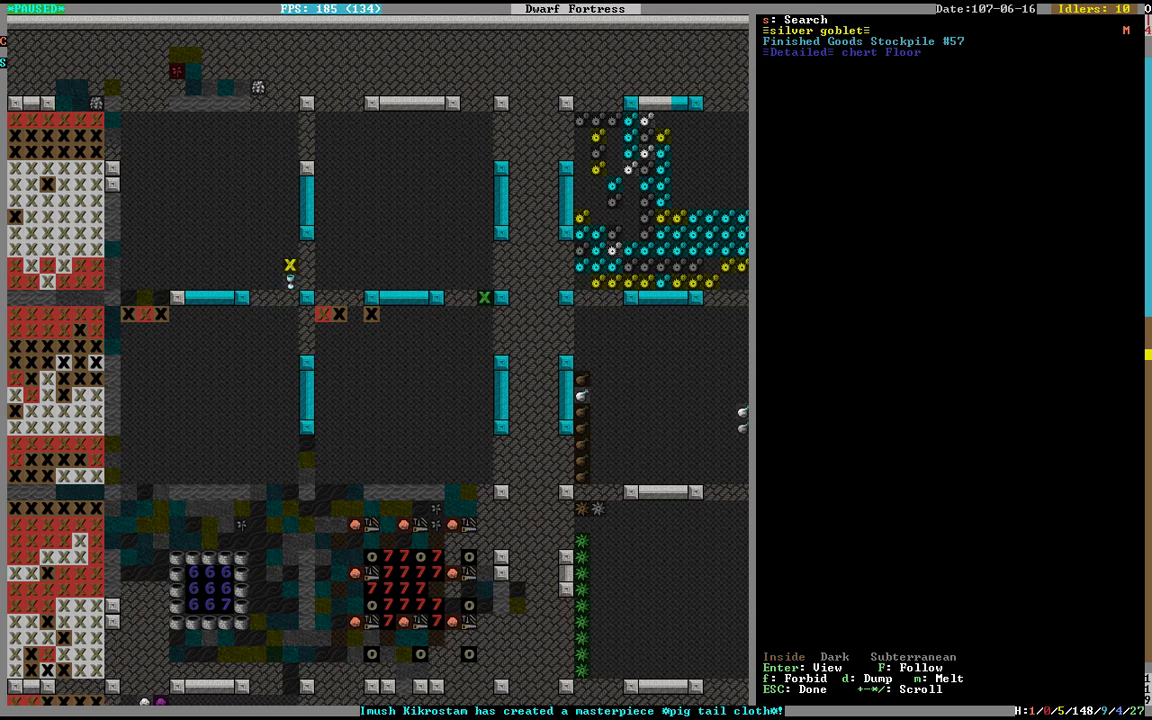
key(Escape)
key(shift+Down)
key(shift+Down)
key(shift+Down)
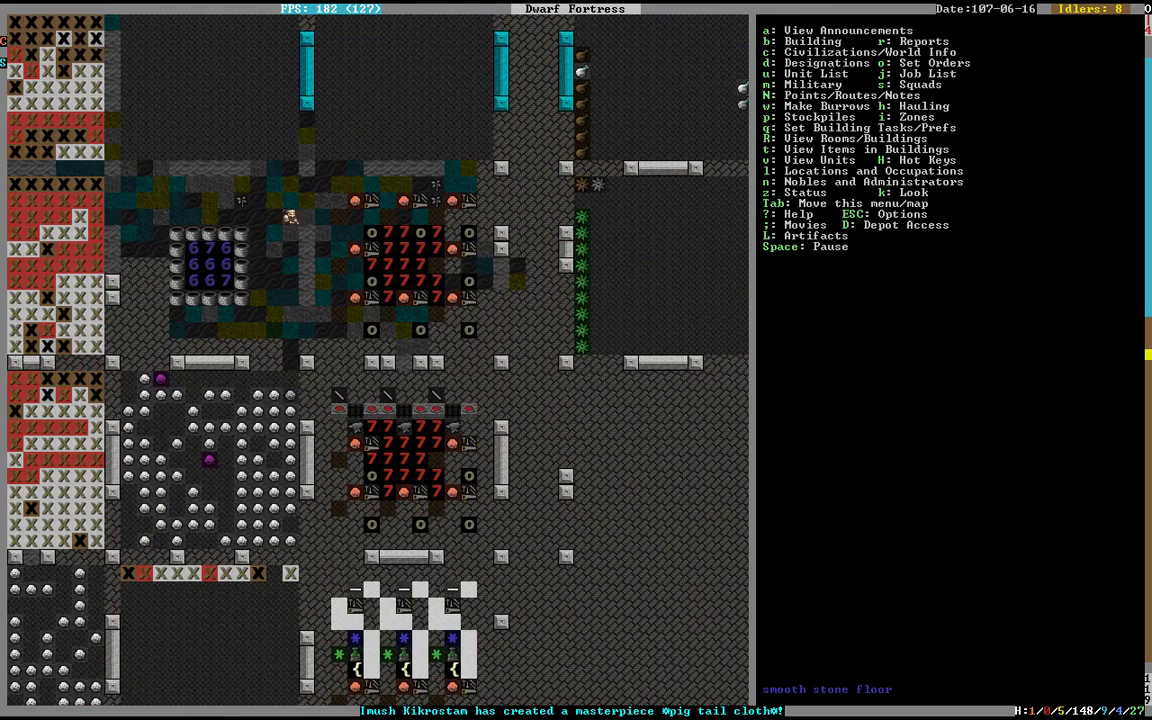
key(shift+Up)
key(shift+Down)
key(shift+Right)
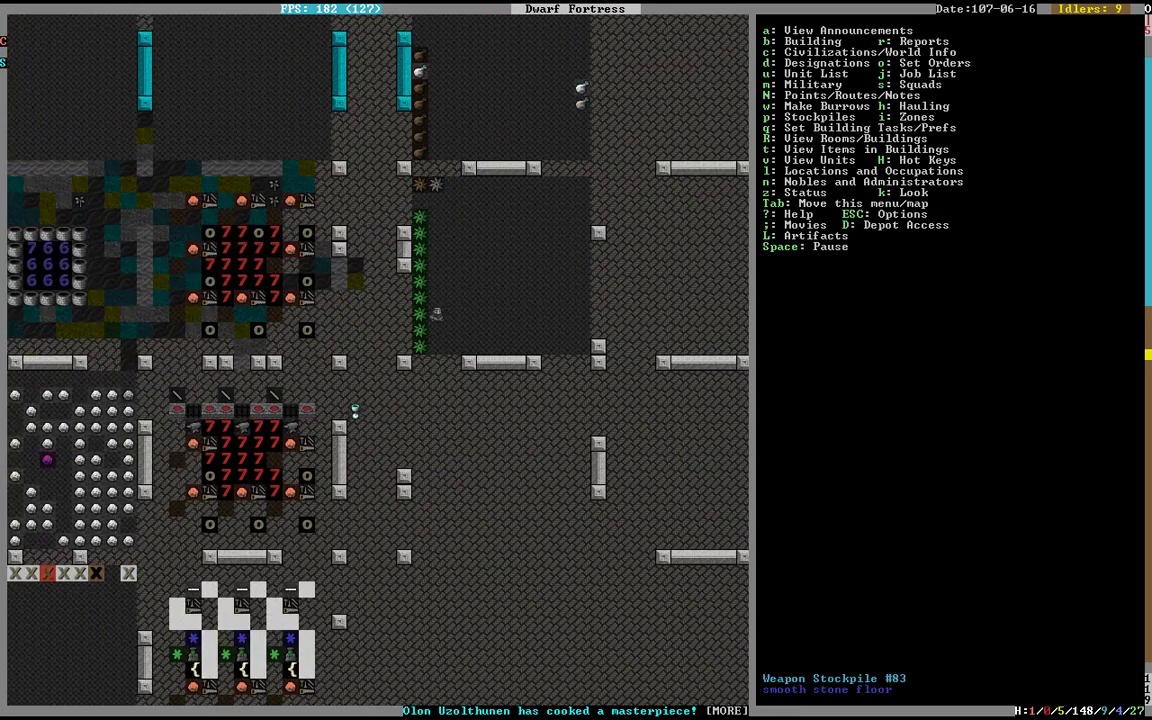
key(shift+Down)
key(shift+Up)
key(shift+Up)
key(shift+Left)
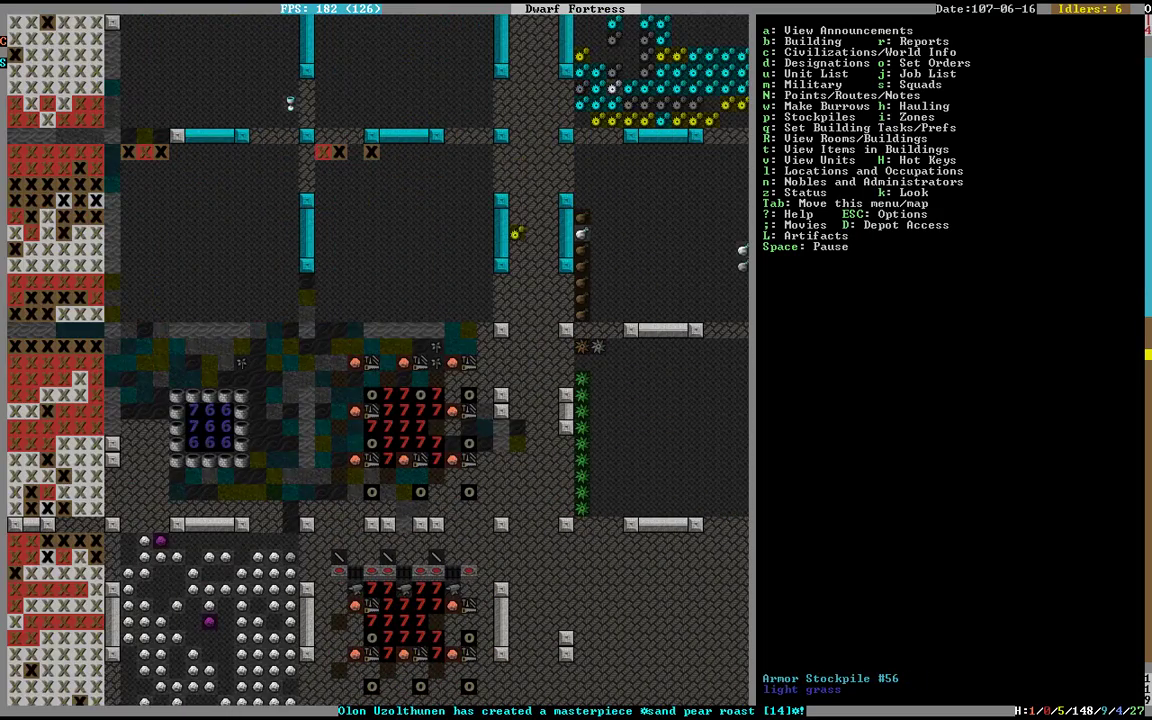
key(shift+Up)
Step: Examine the copper bar and block bin, then the cherry wood weapon bin
key(k)
key(Right)
key(Right)
key(Right)
key(Down)
key(Down)
key(Down)
key(Down)
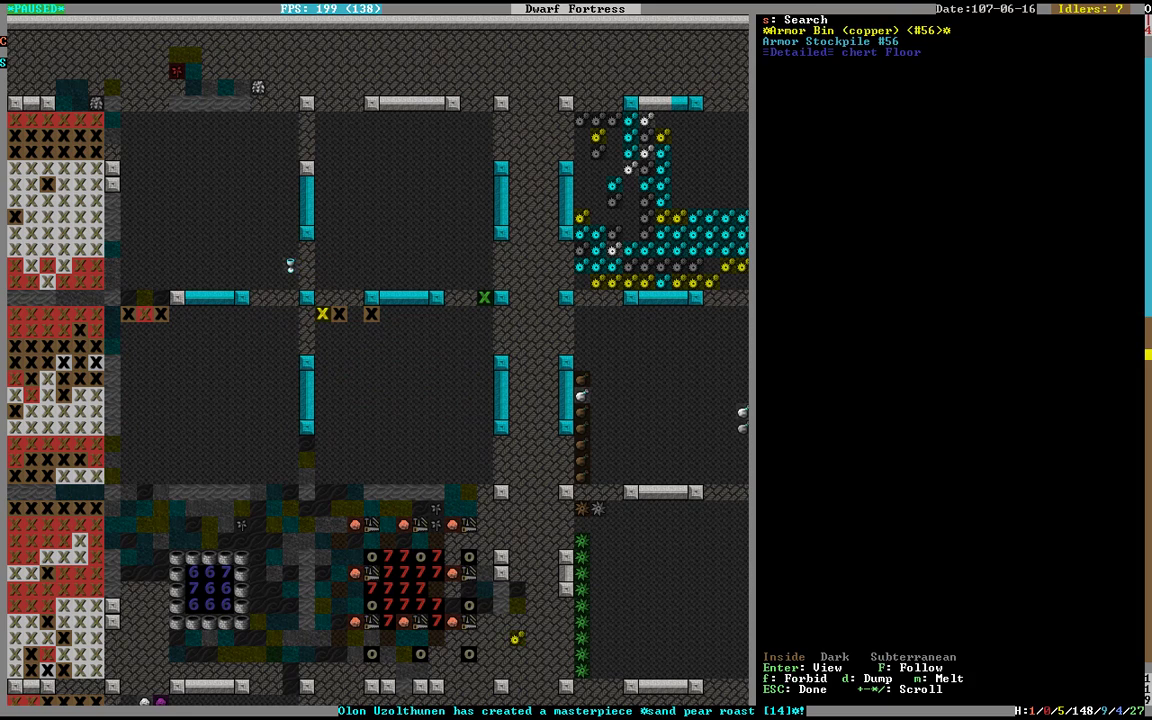
key(Left)
key(Left)
key(Left)
key(Left)
key(Left)
key(shift+Left)
key(Left)
key(Left)
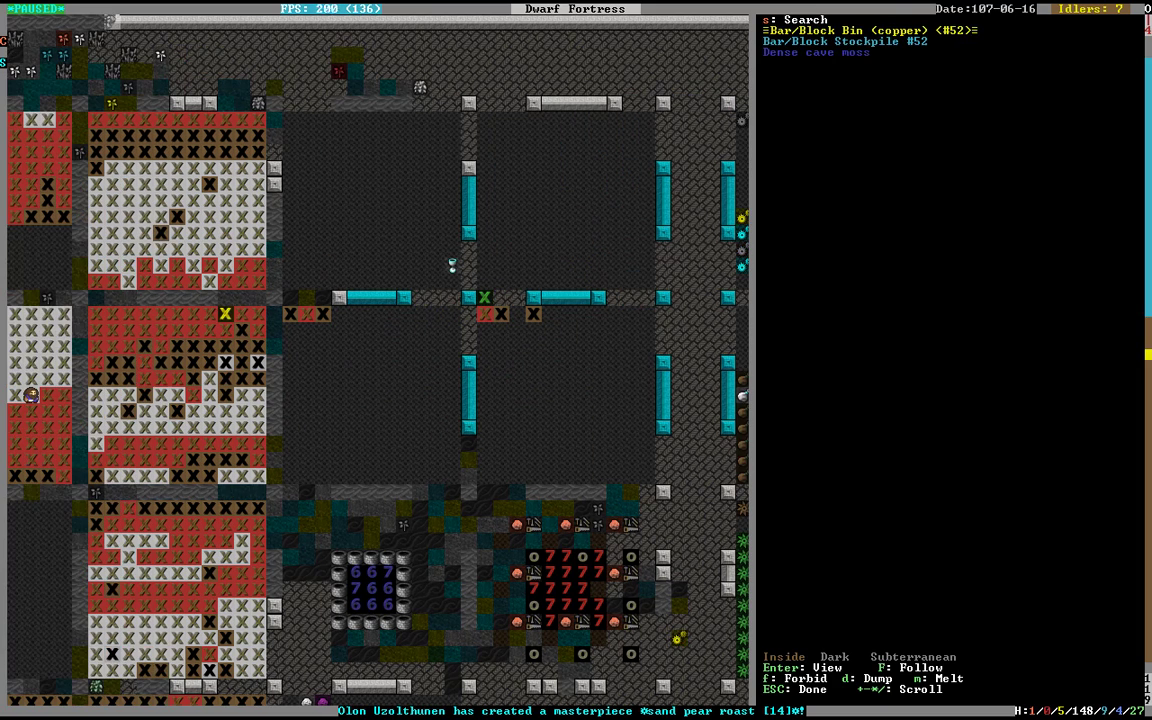
key(Right)
key(Right)
key(Right)
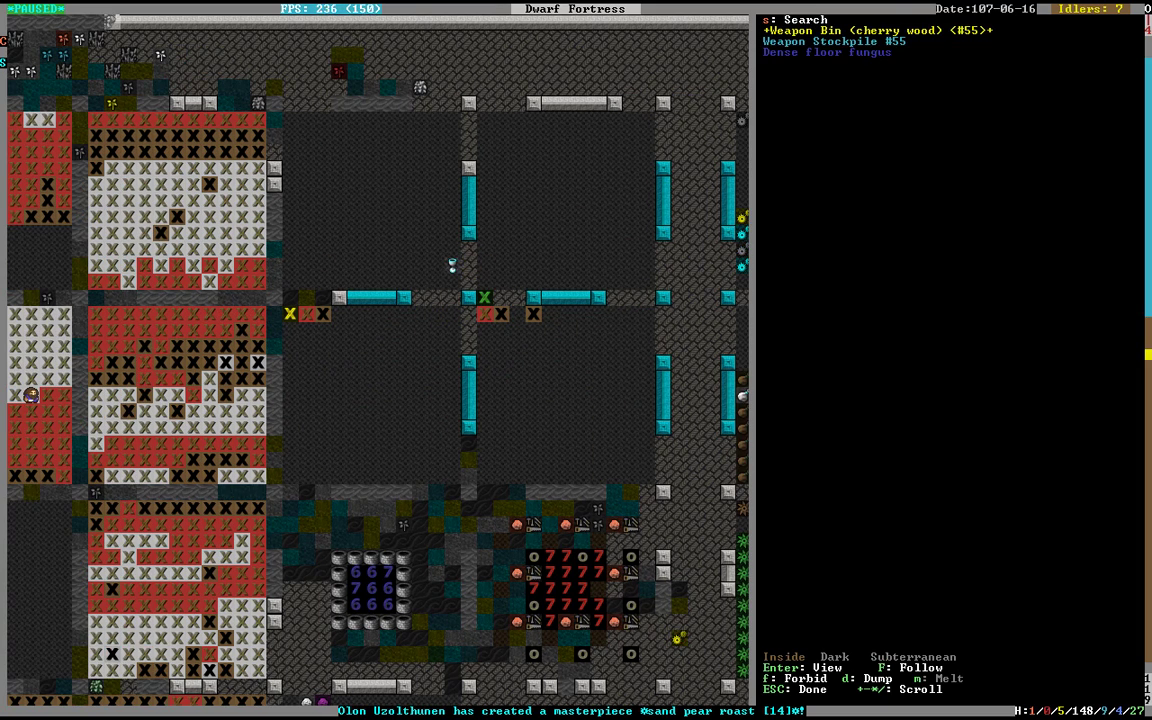
Step: Browse the cherry wood weapon bin's stored weapons and description
key(Return)
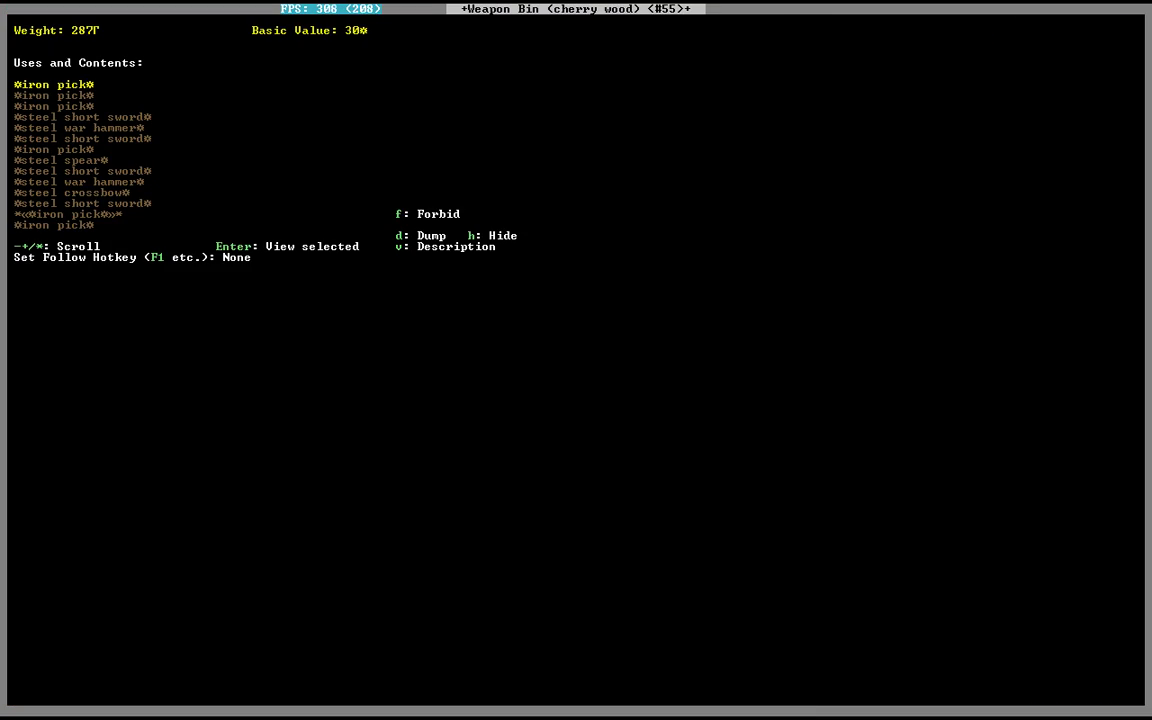
key(asterisk)
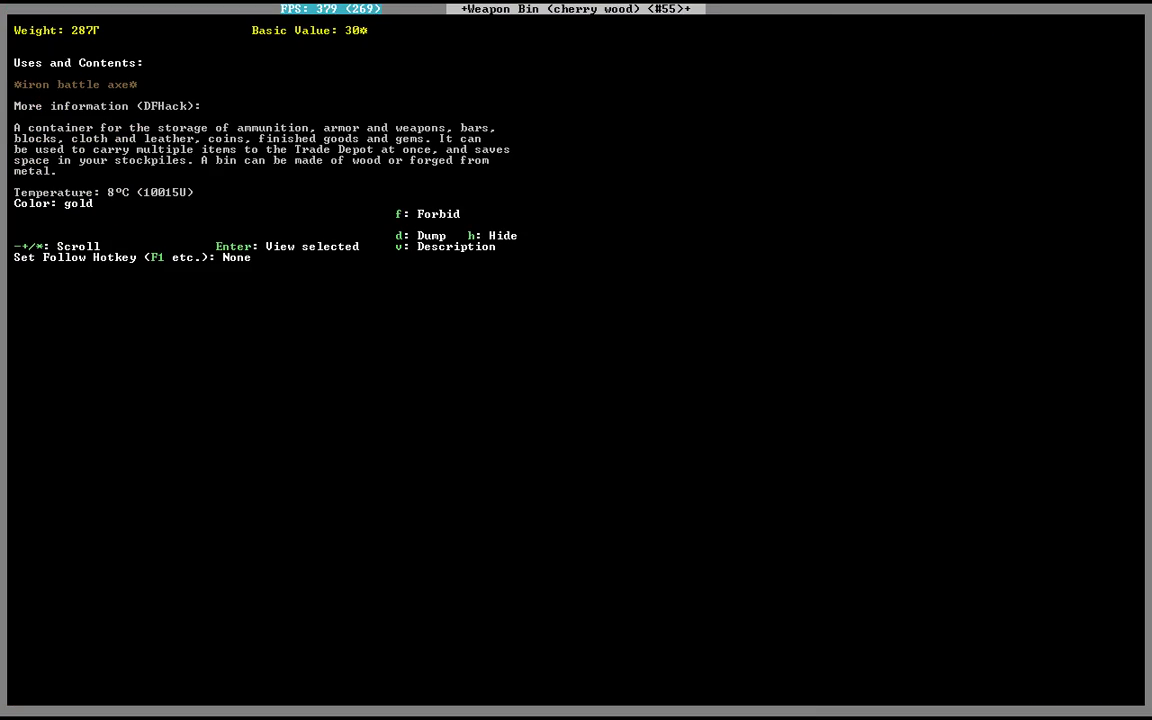
key(slash)
key(slash)
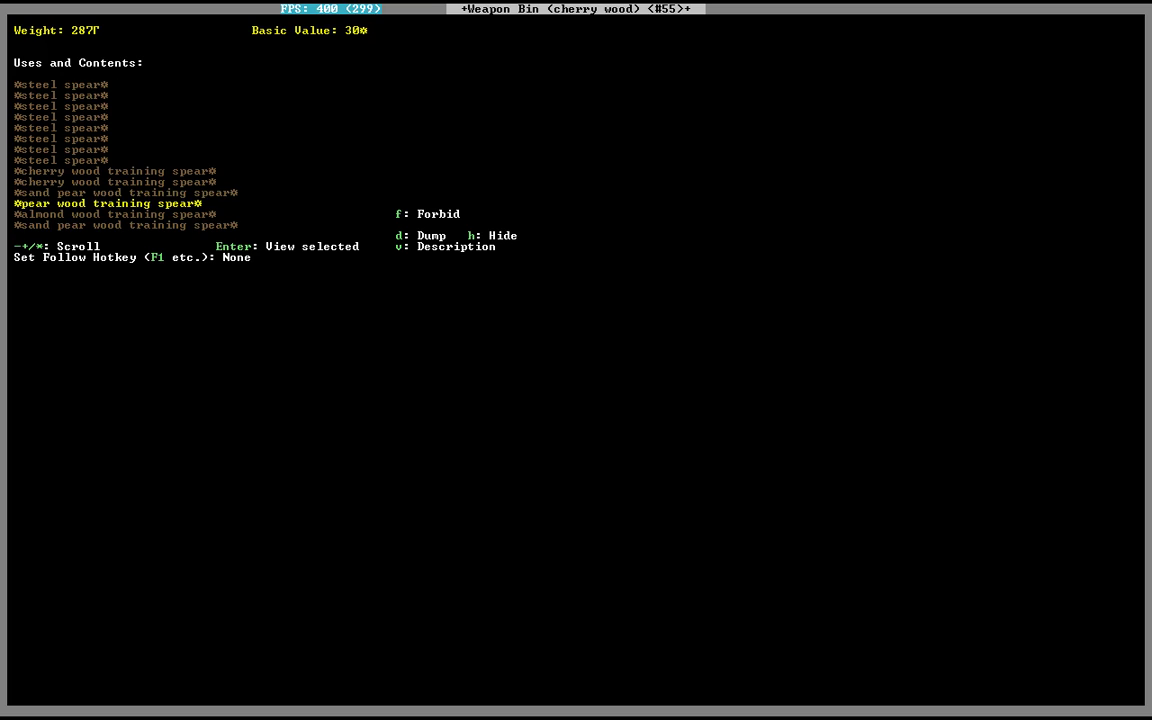
key(slash)
key(slash)
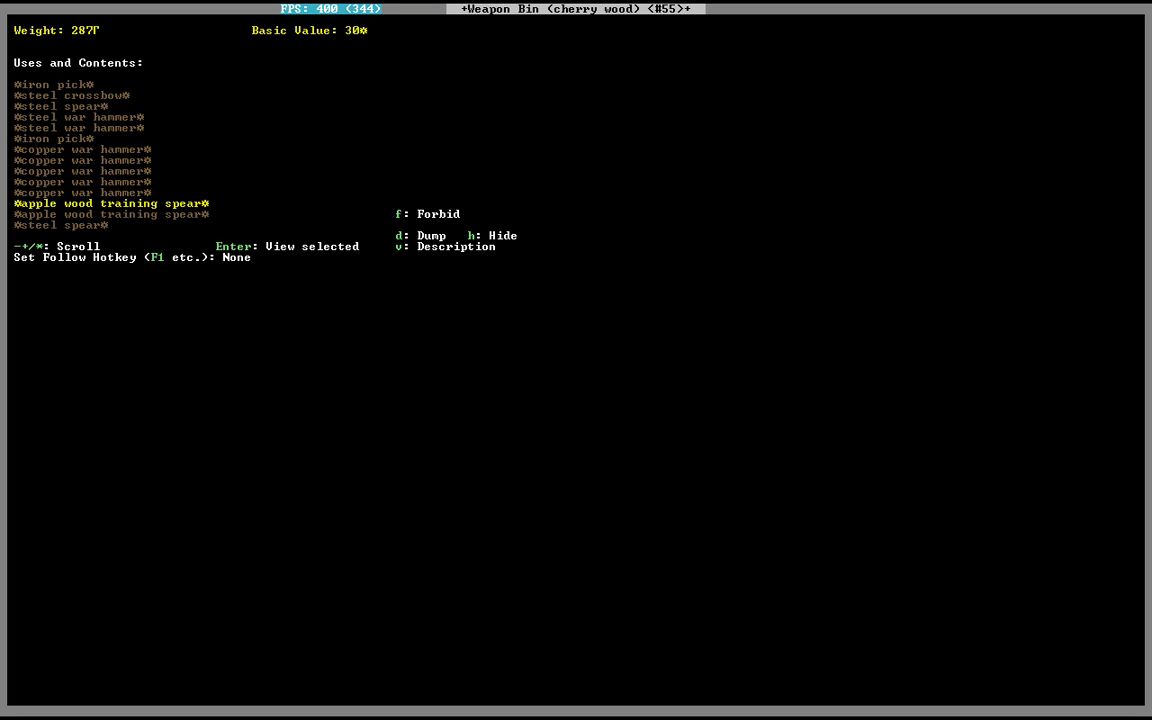
key(slash)
key(slash)
key(v)
key(Escape)
key(Escape)
Step: Check the copper weapon bin and neighbouring bins, moving to the armor bins
key(Return)
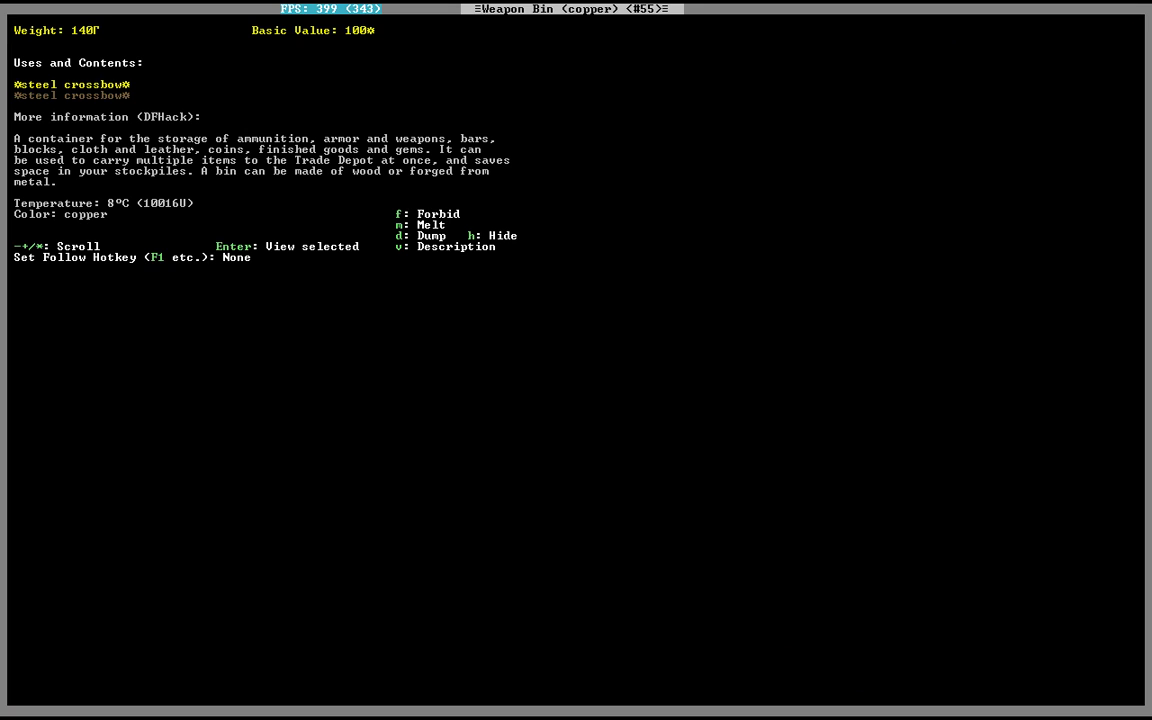
key(Escape)
key(Return)
key(Escape)
key(Right)
key(Left)
key(Return)
key(Escape)
key(Left)
key(Left)
Step: Inspect the ginkgo wood armor bin's contents and description
key(Return)
key(v)
key(Escape)
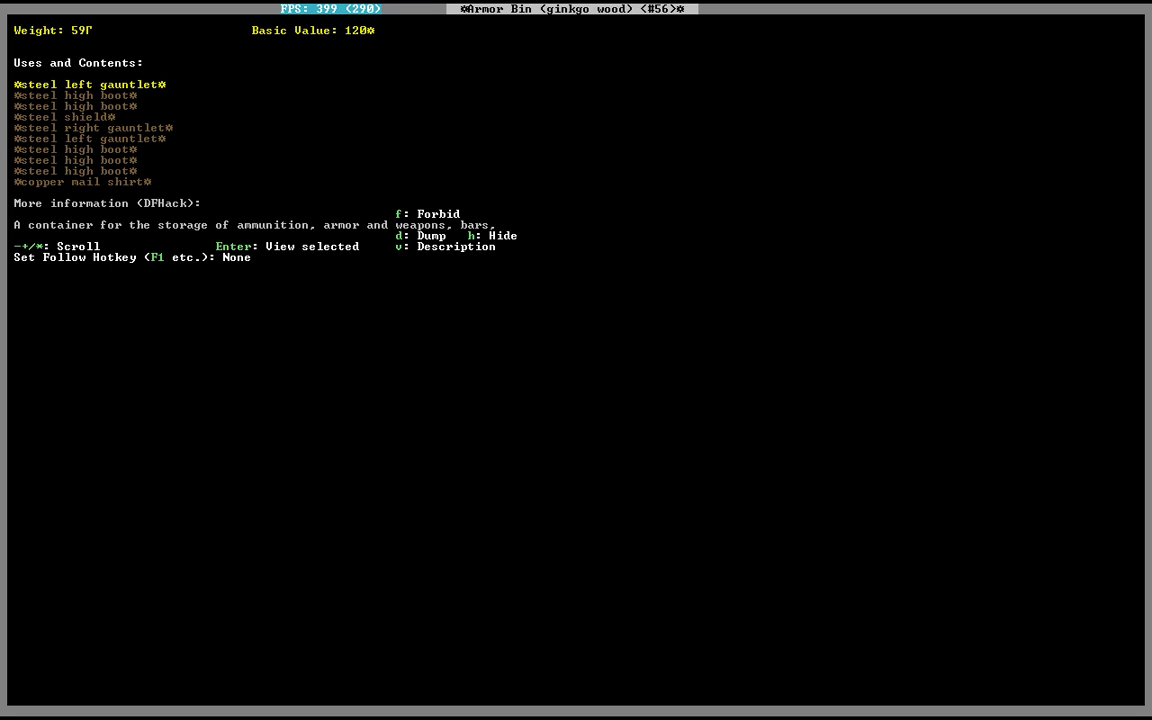
key(Escape)
Step: Page through the copper armor bin's steel boots, gauntlets and greaves, then exit
key(Return)
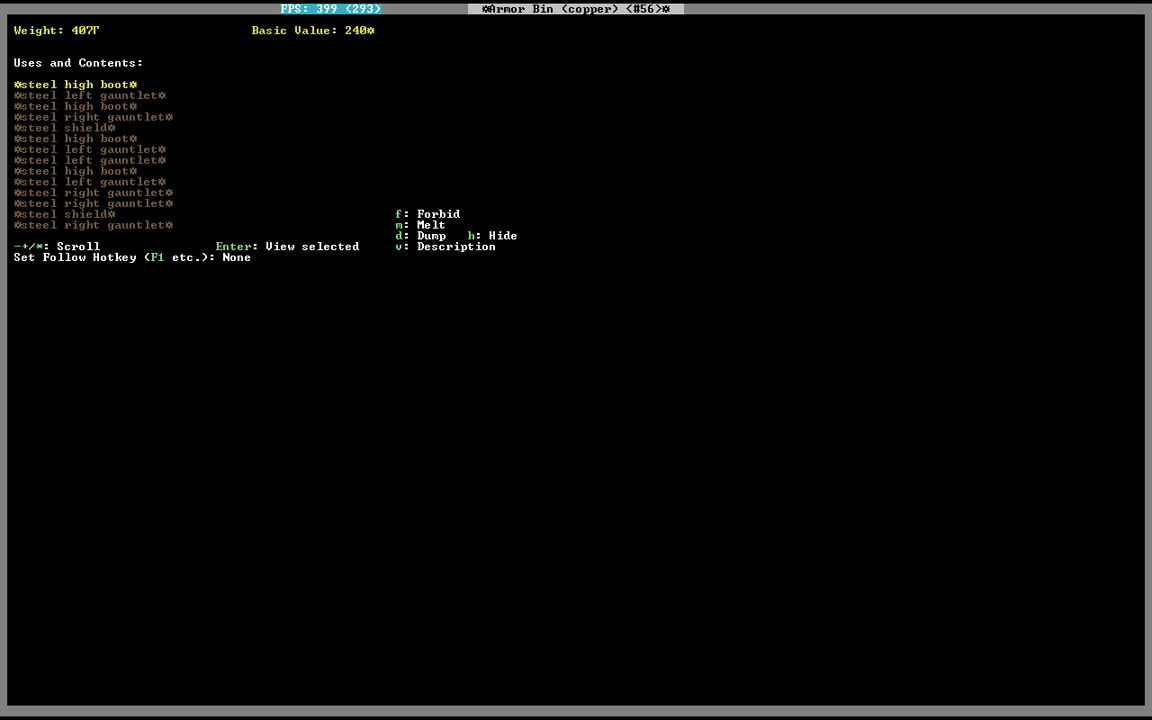
key(asterisk)
key(asterisk)
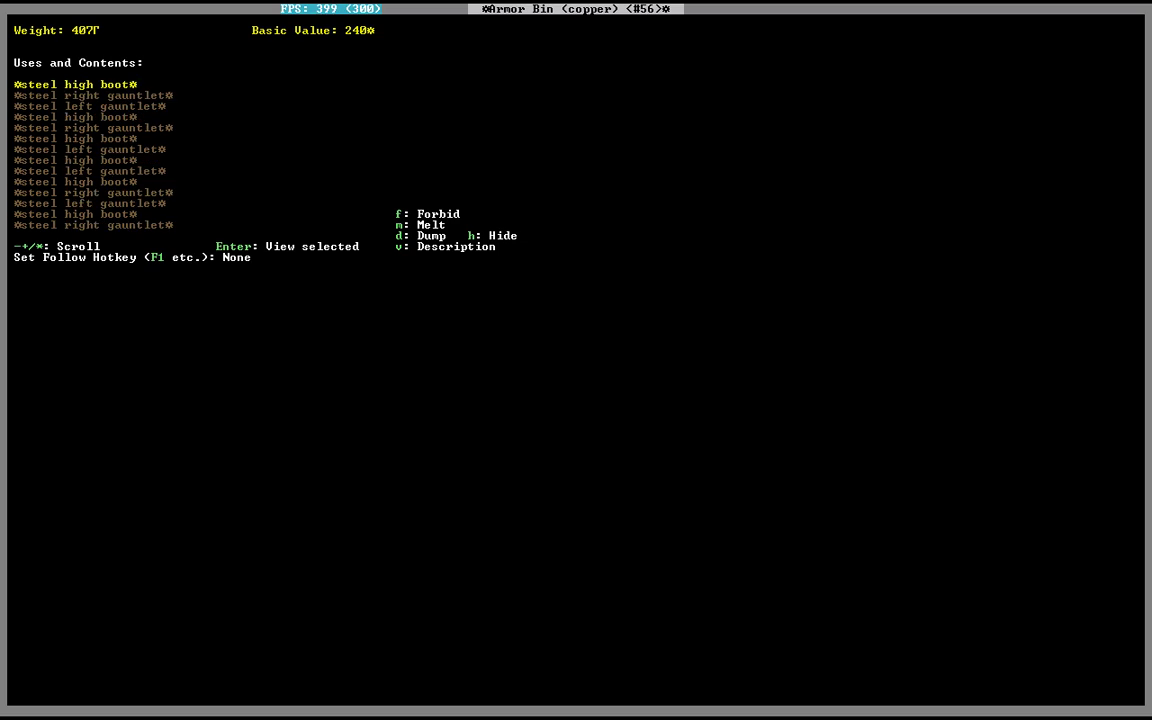
key(asterisk)
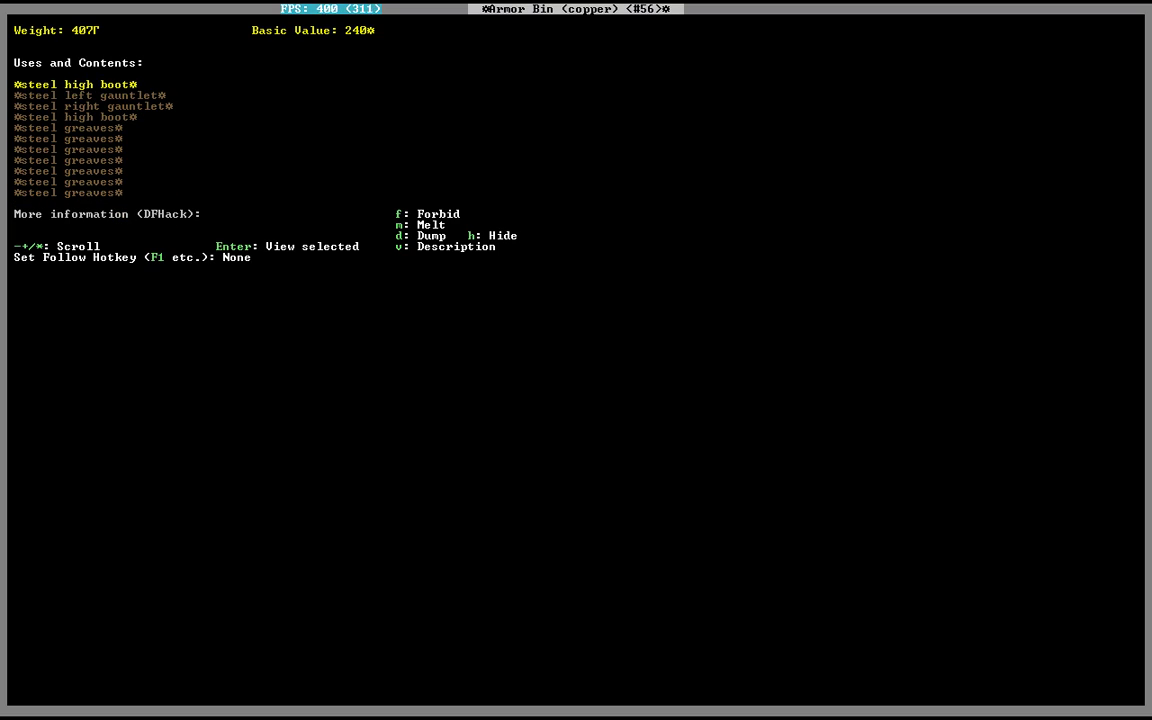
key(Escape)
key(Escape)
key(Escape)
key(Escape)
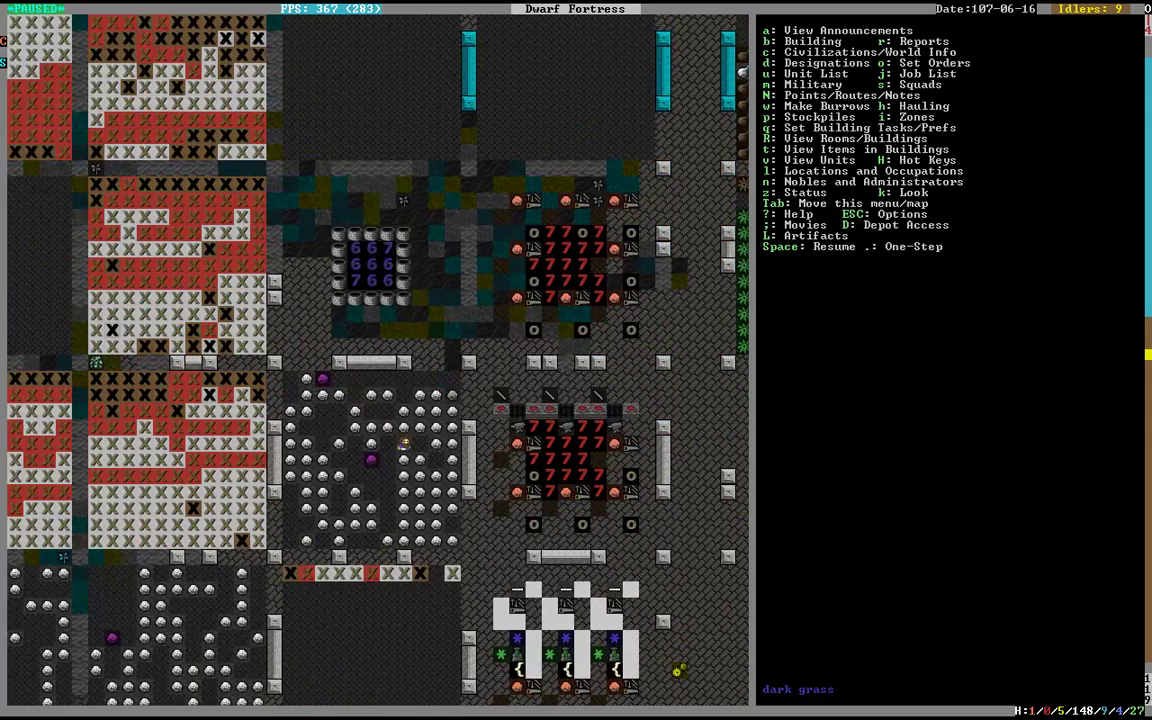
key(n)
key(Escape)
key(m)
key(Escape)
key(n)
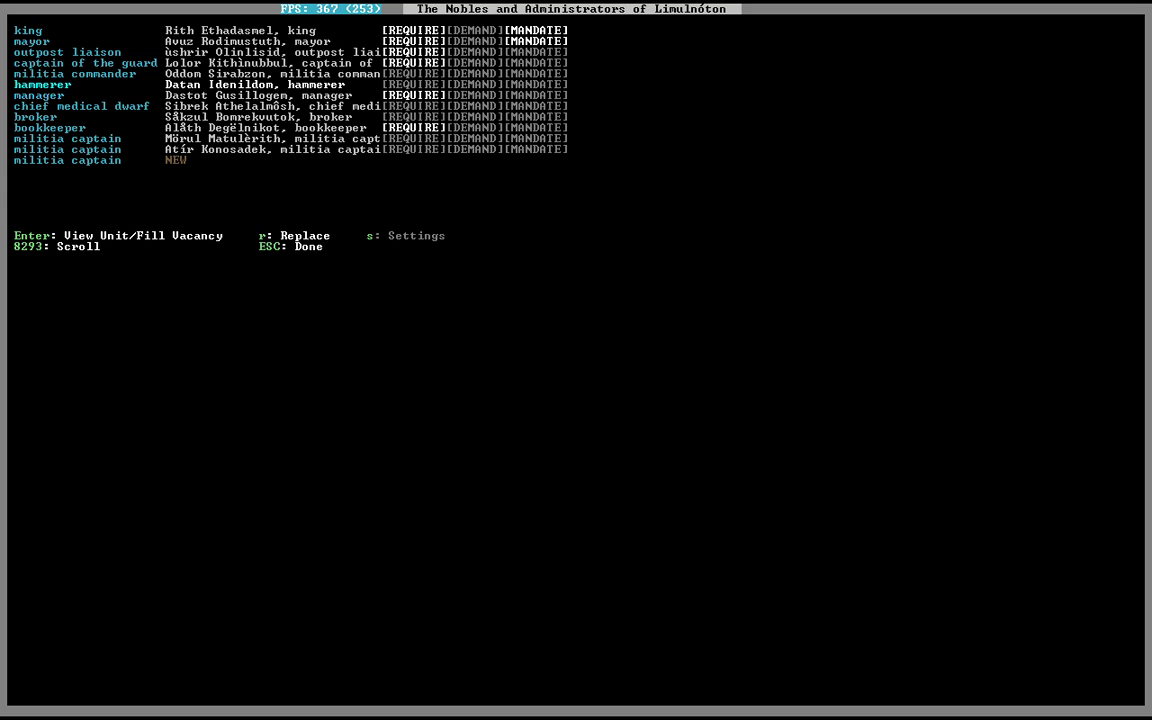
key(Up)
key(Up)
key(Down)
key(Down)
key(Down)
key(Down)
key(Down)
key(Up)
key(Escape)
key(n)
key(Escape)
key(m)
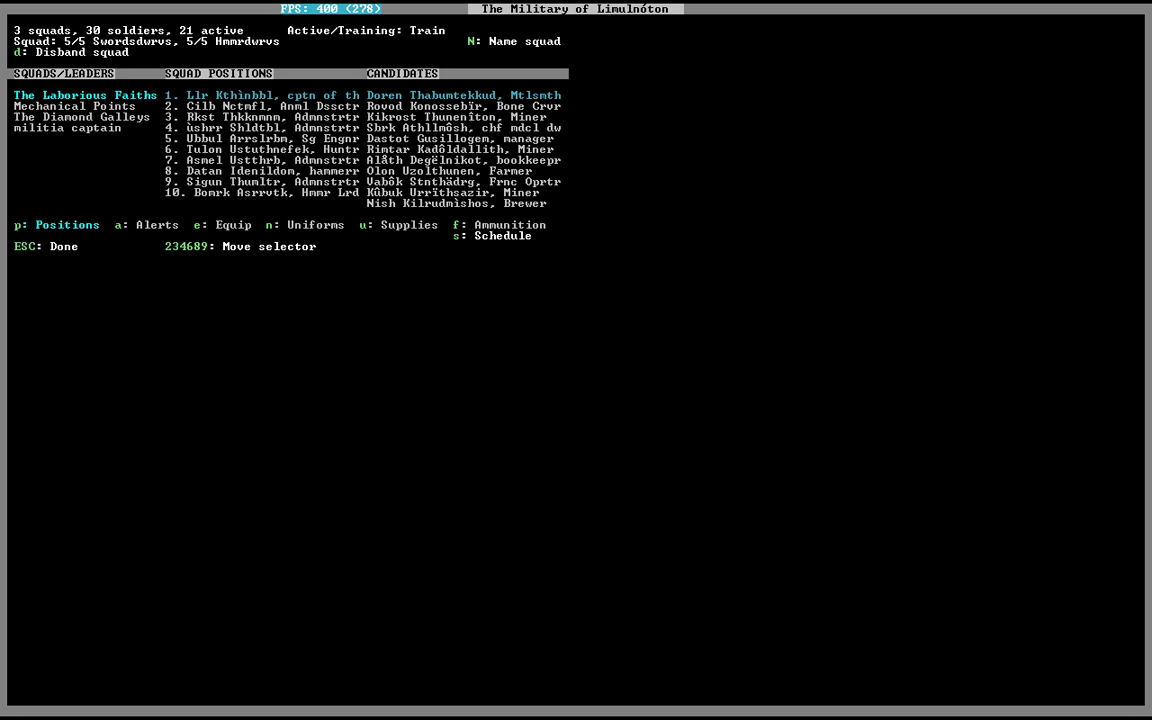
key(Down)
key(Down)
key(Down)
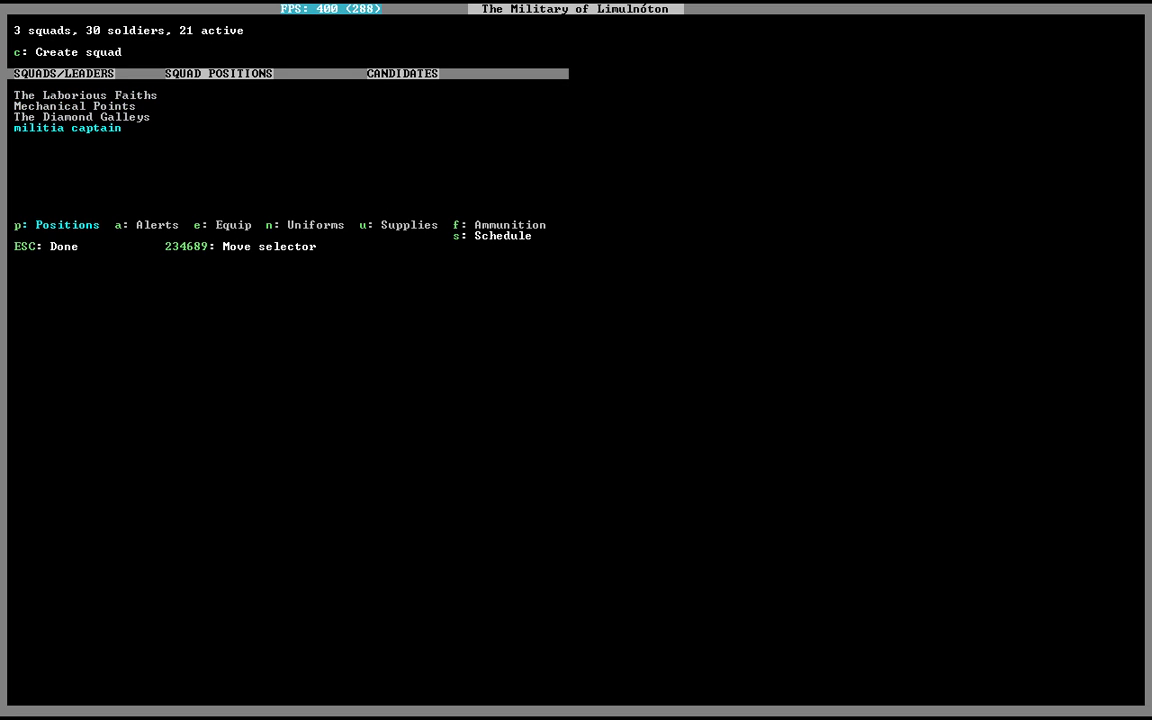
key(Up)
key(Up)
key(Down)
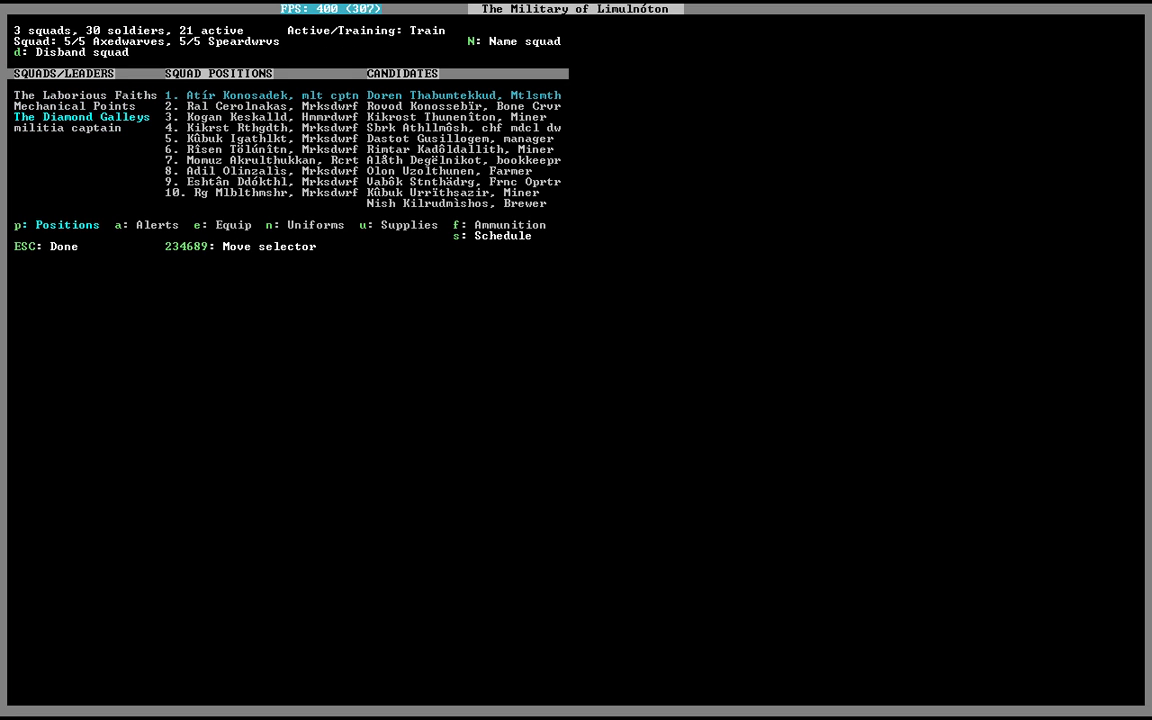
key(Up)
key(Down)
key(Escape)
key(m)
key(Escape)
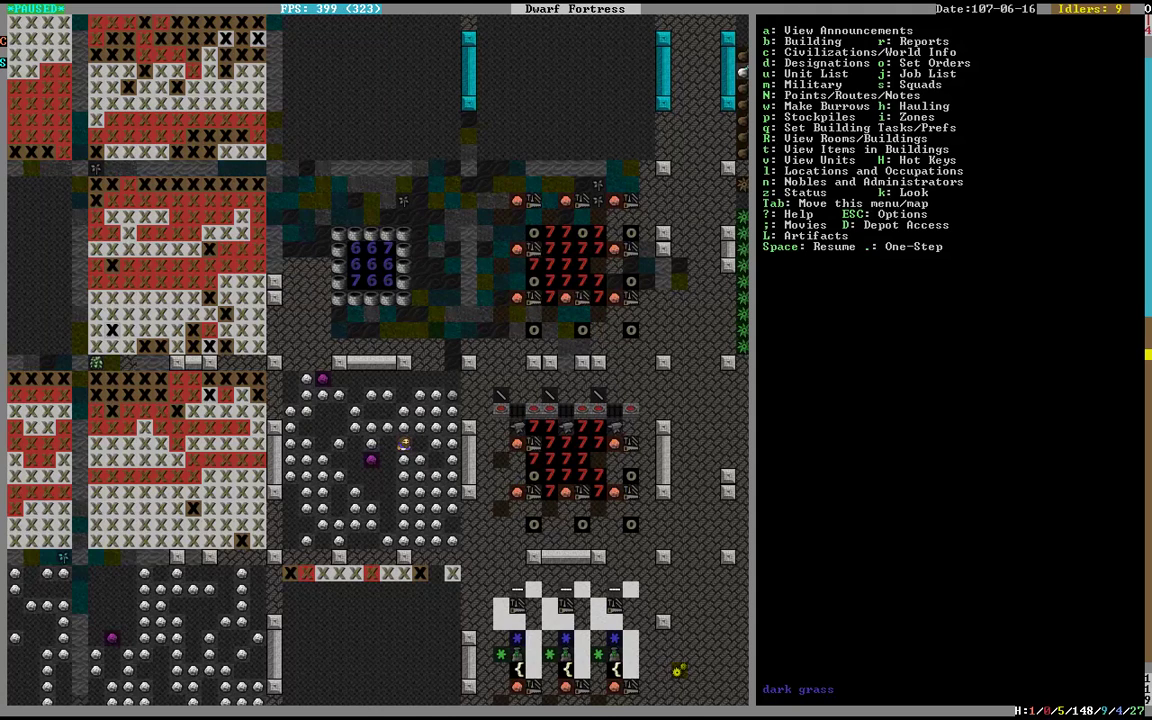
key(n)
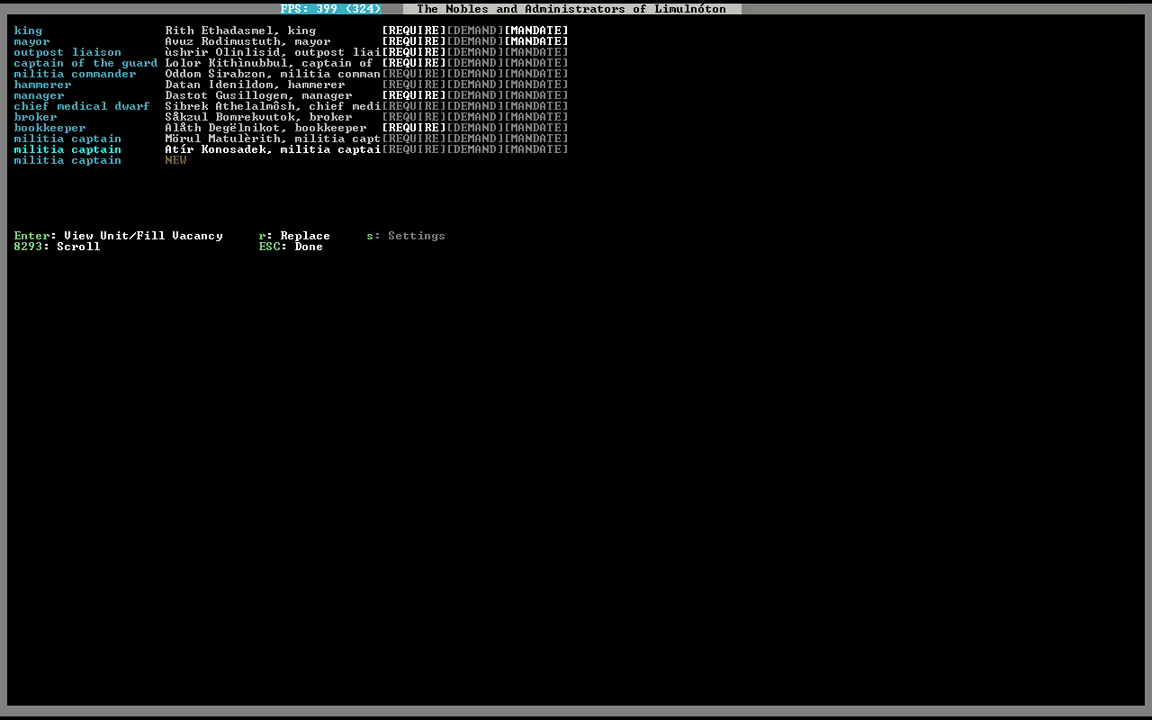
key(Up)
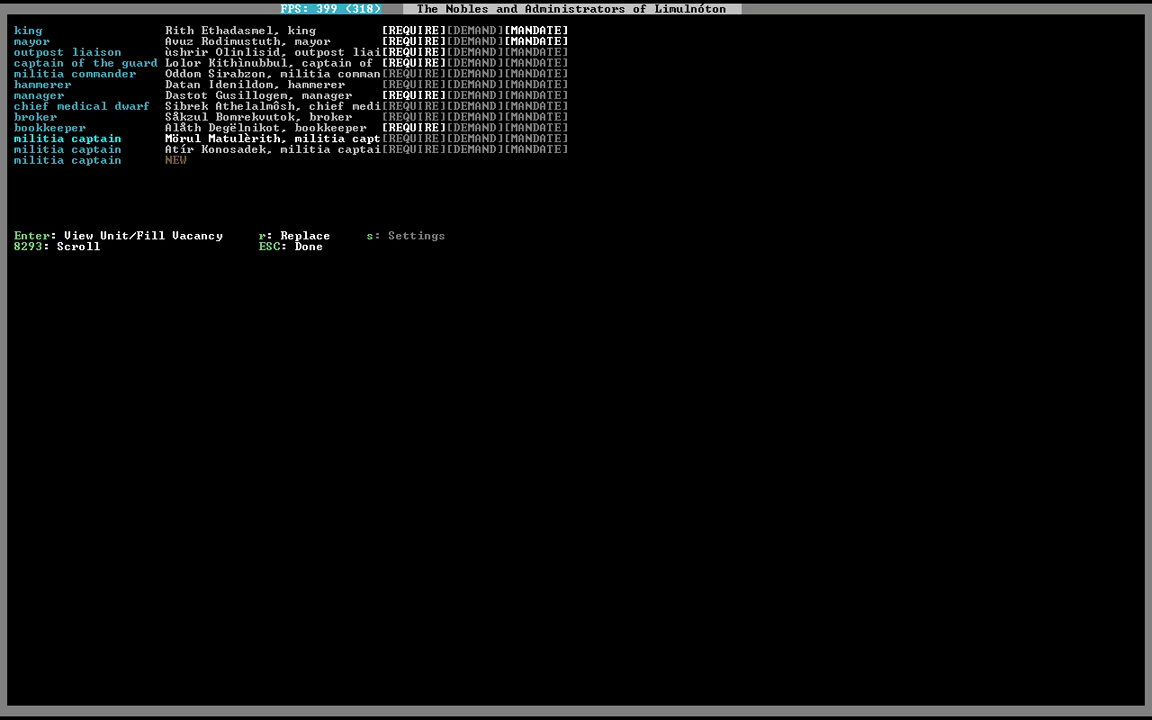
key(Return)
key(Return)
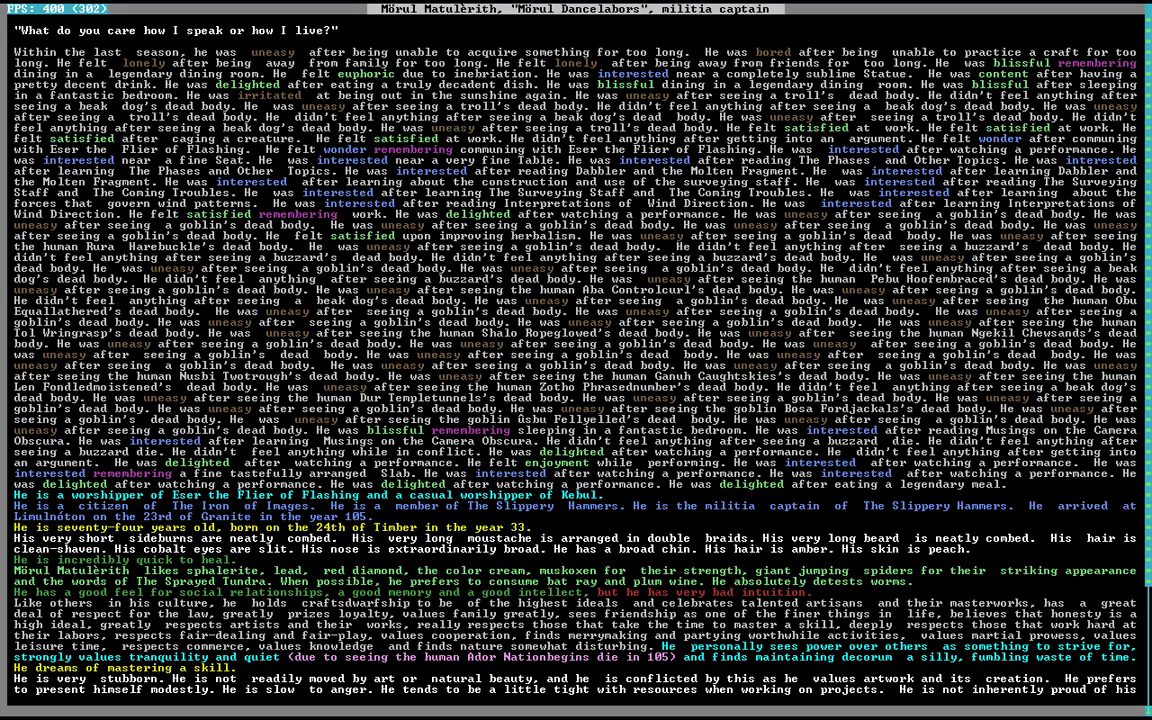
key(Escape)
key(Escape)
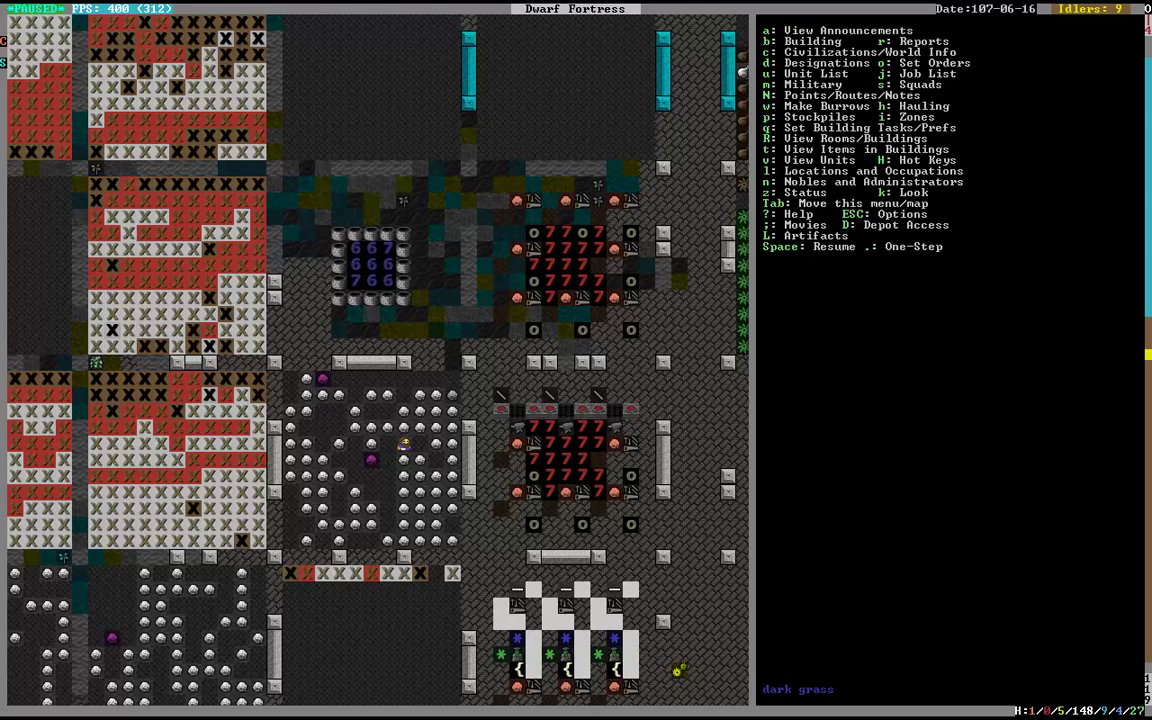
Step: Form The Rough Crews under militia captain Mörul Matulèrith with no uniform
key(m)
key(Down)
key(Down)
key(Down)
key(c)
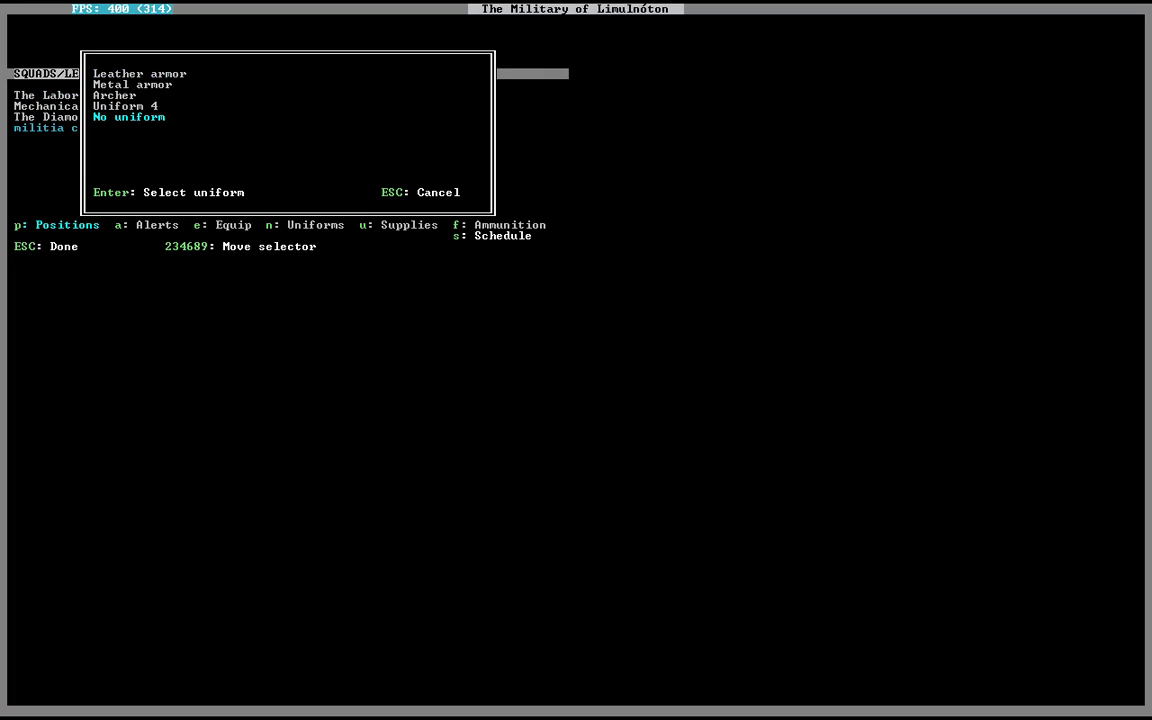
key(Return)
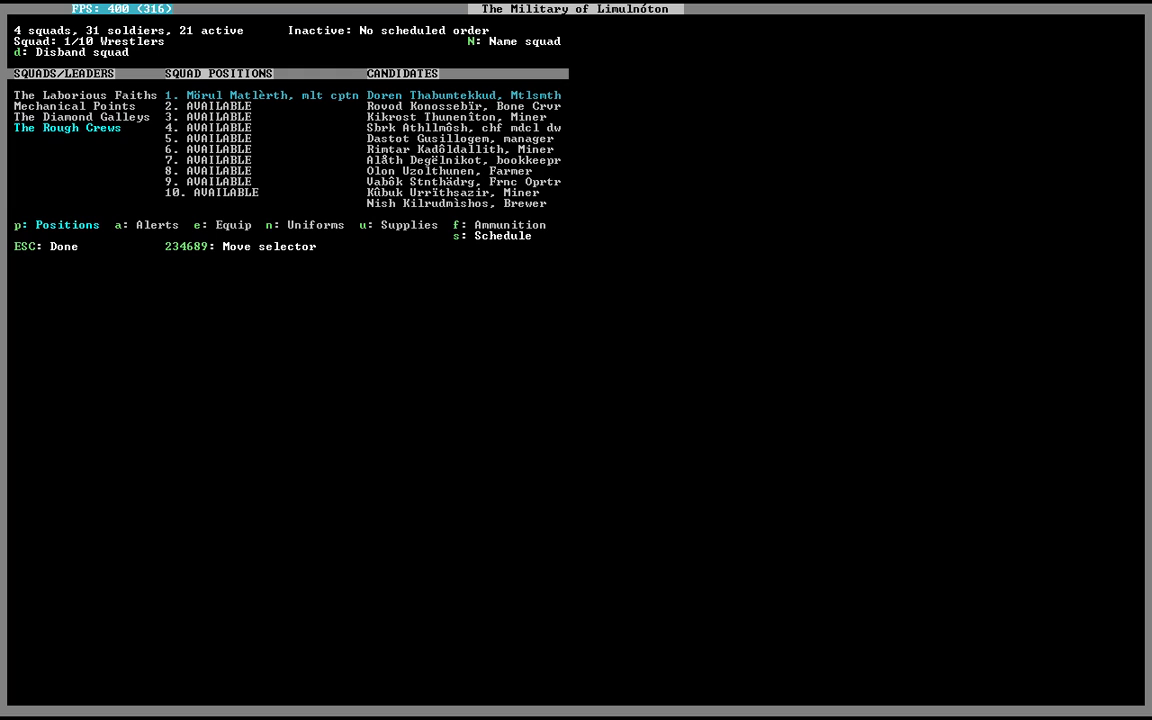
key(Right)
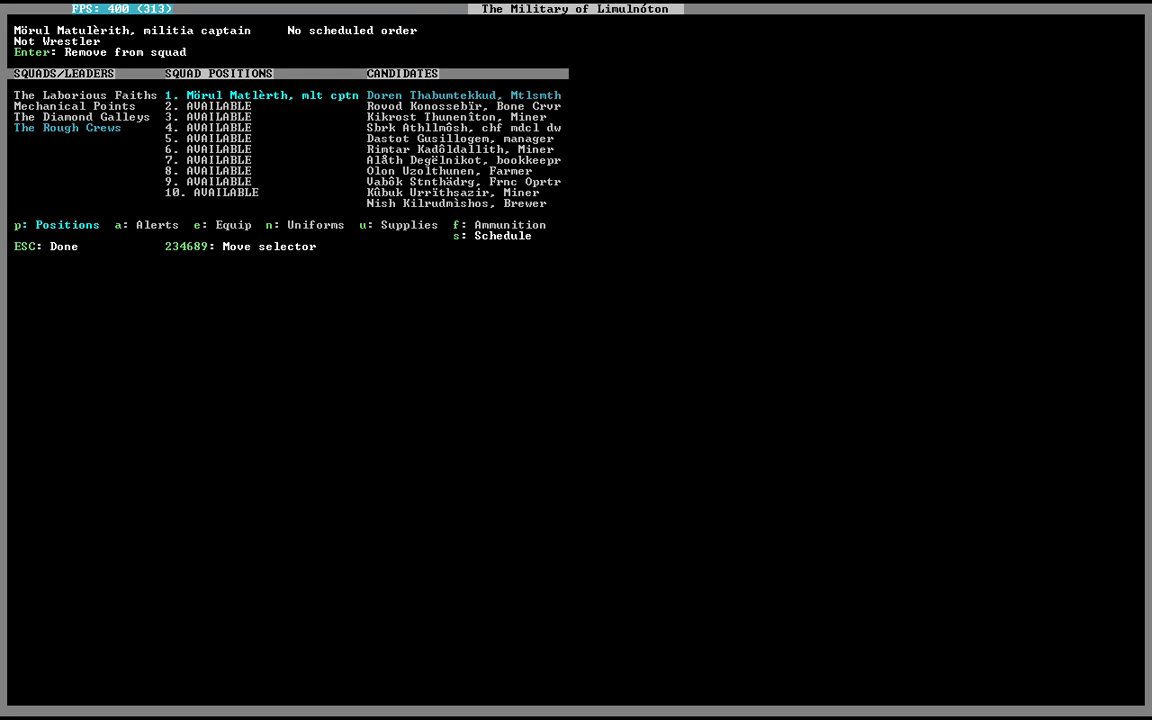
Step: Close the military overview and move the view down to the rough cave level
key(Escape)
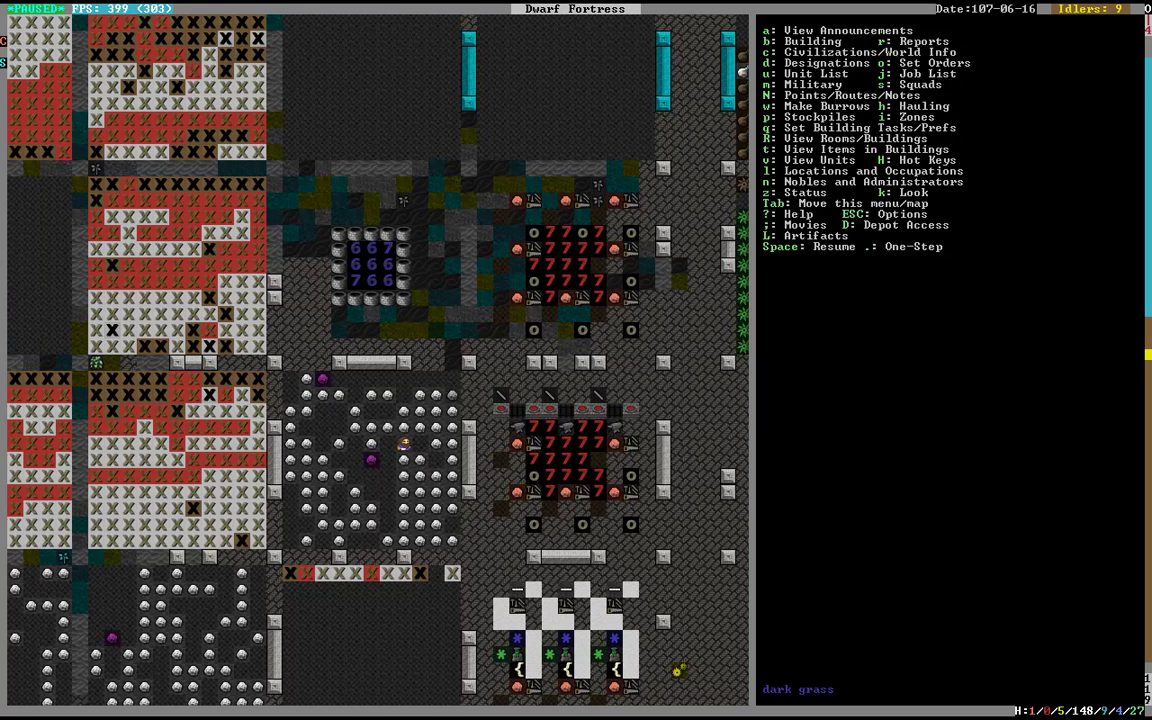
key(shift+comma)
key(shift+Left)
key(shift+Down)
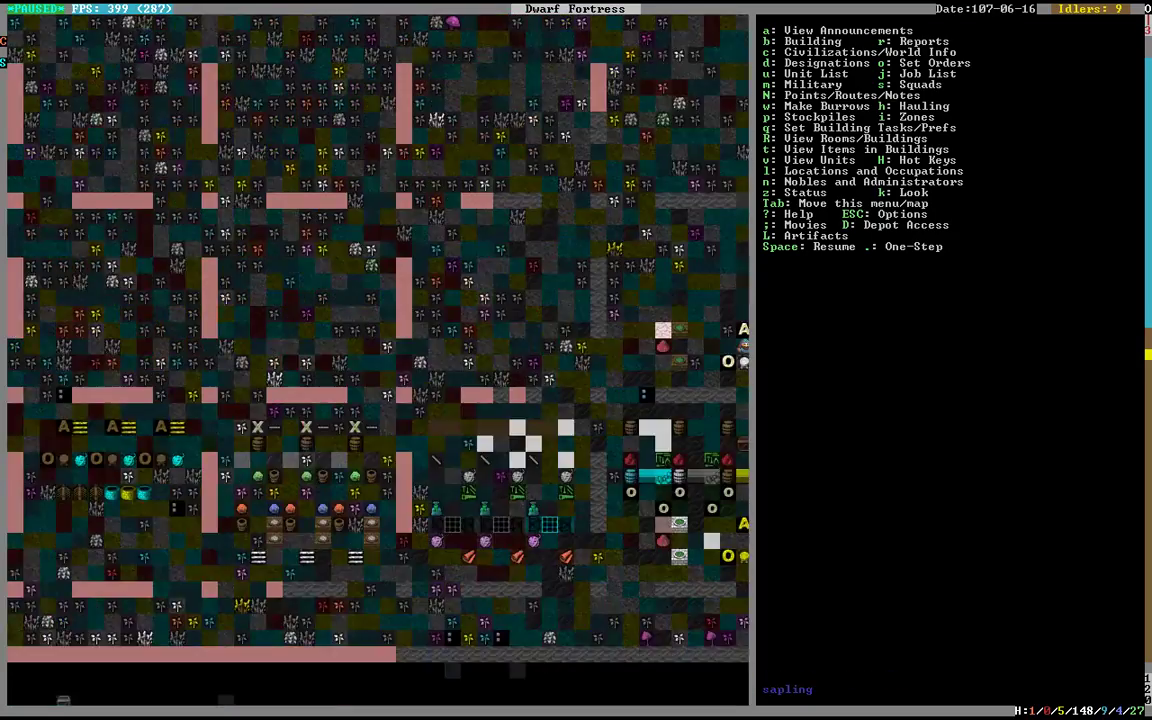
key(shift+Down)
key(shift+Down)
key(shift+comma)
key(shift+comma)
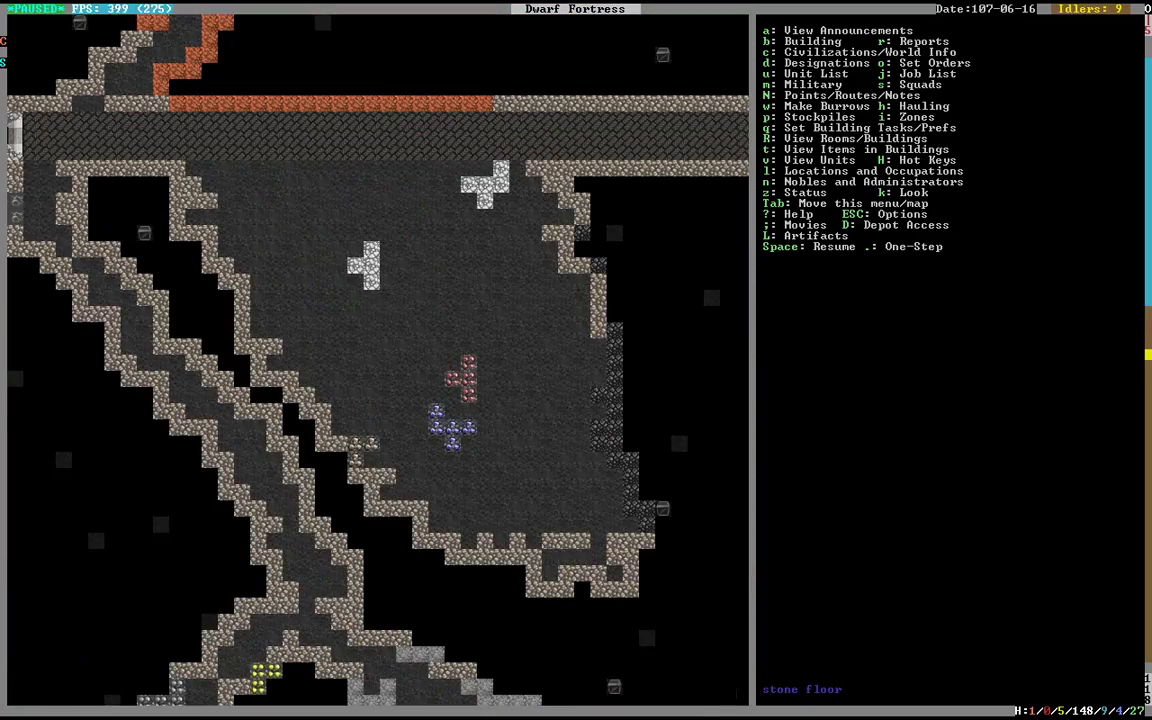
key(shift+comma)
key(shift+comma)
key(shift+period)
key(shift+period)
Step: Designate the first box of gem tiles in the cave for digging
key(shift+Right)
key(d)
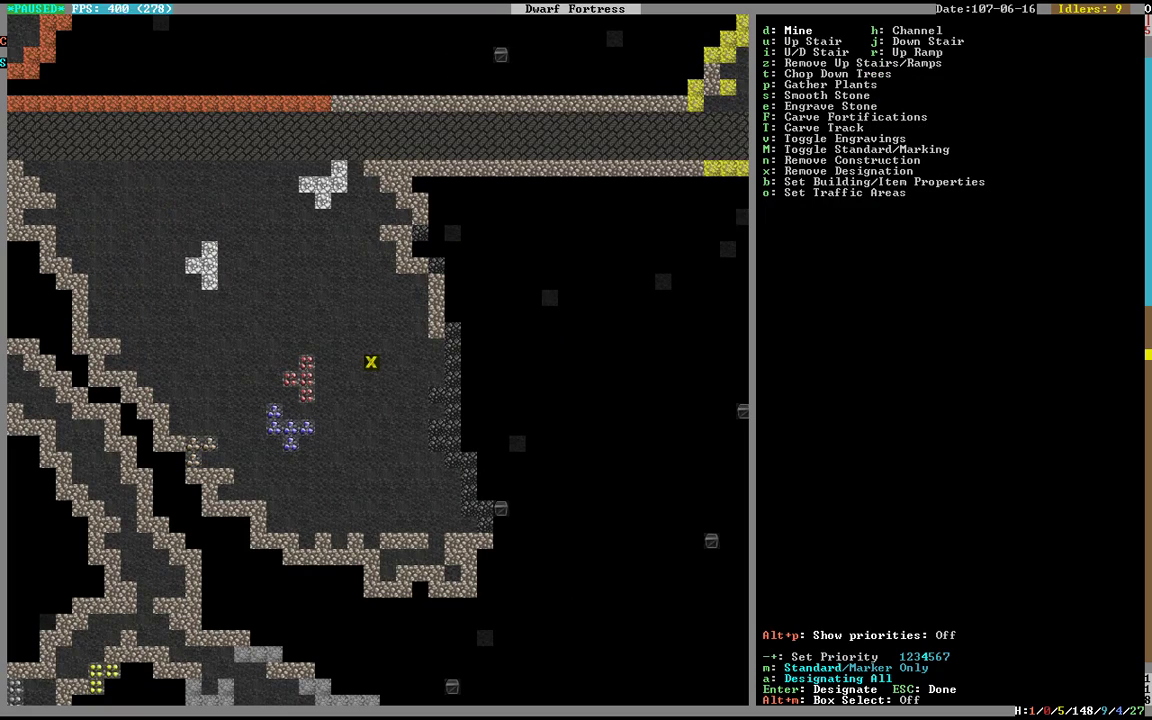
key(Down)
key(Left)
key(Down)
key(Left)
key(Down)
key(Left)
key(Down)
key(Left)
key(Down)
key(Left)
key(Return)
key(Left)
key(Up)
key(Left)
key(Up)
key(Left)
key(Up)
key(Left)
key(Return)
key(Up)
key(Up)
key(Down)
key(Down)
key(Down)
key(Left)
key(Down)
key(Left)
key(Down)
key(Down)
key(Left)
Step: Mark two more tiles beside the gems for mining
key(Return)
key(Up)
key(Right)
key(Return)
Step: Designate the rock to the left of the gems for mining
key(shift+Down)
key(Down)
key(shift+Left)
key(shift+Left)
key(shift+Down)
key(Right)
key(Right)
key(Up)
key(Right)
key(Up)
key(Right)
key(Up)
key(Right)
key(Up)
key(Right)
key(Up)
key(Return)
key(Right)
key(Up)
key(Right)
key(Return)
key(Right)
key(Right)
key(Right)
key(Right)
key(Right)
Step: Designate the four gem tiles, then return up to the fortress levels
key(Return)
key(Up)
key(Right)
key(Return)
key(Escape)
key(shift+Up)
key(shift+comma)
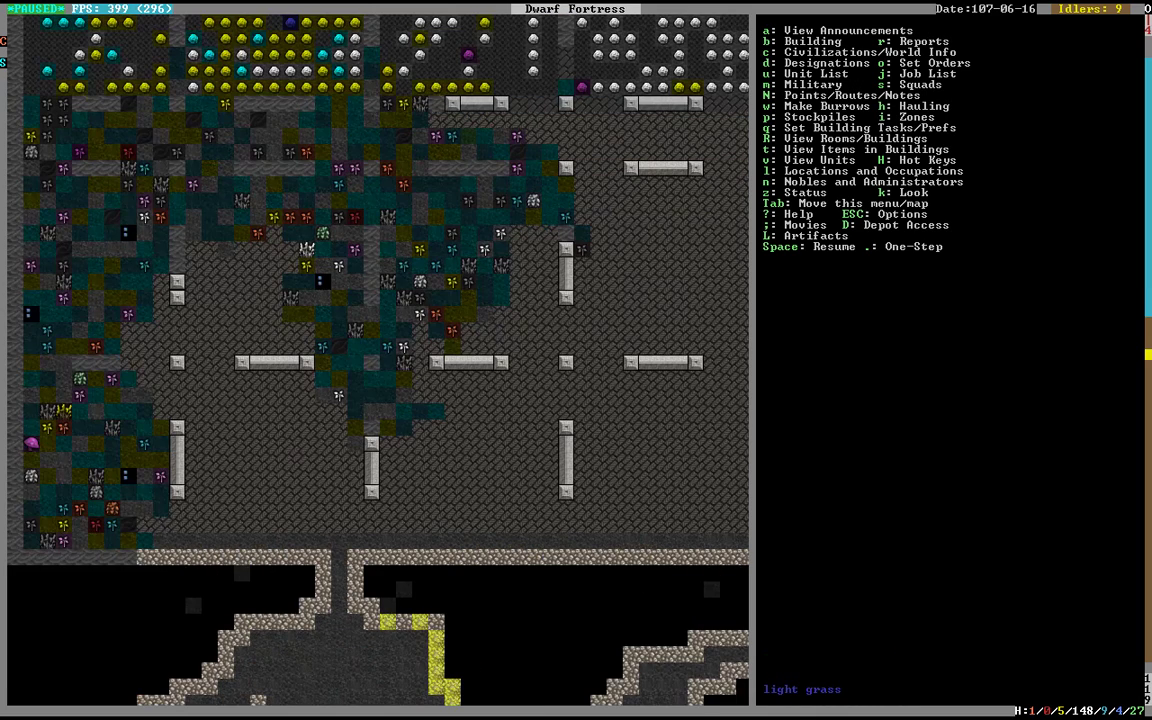
key(shift+comma)
key(shift+period)
key(shift+comma)
Step: Place a peach wood bed in the lower-left room, backing out of an armor stand
key(b)
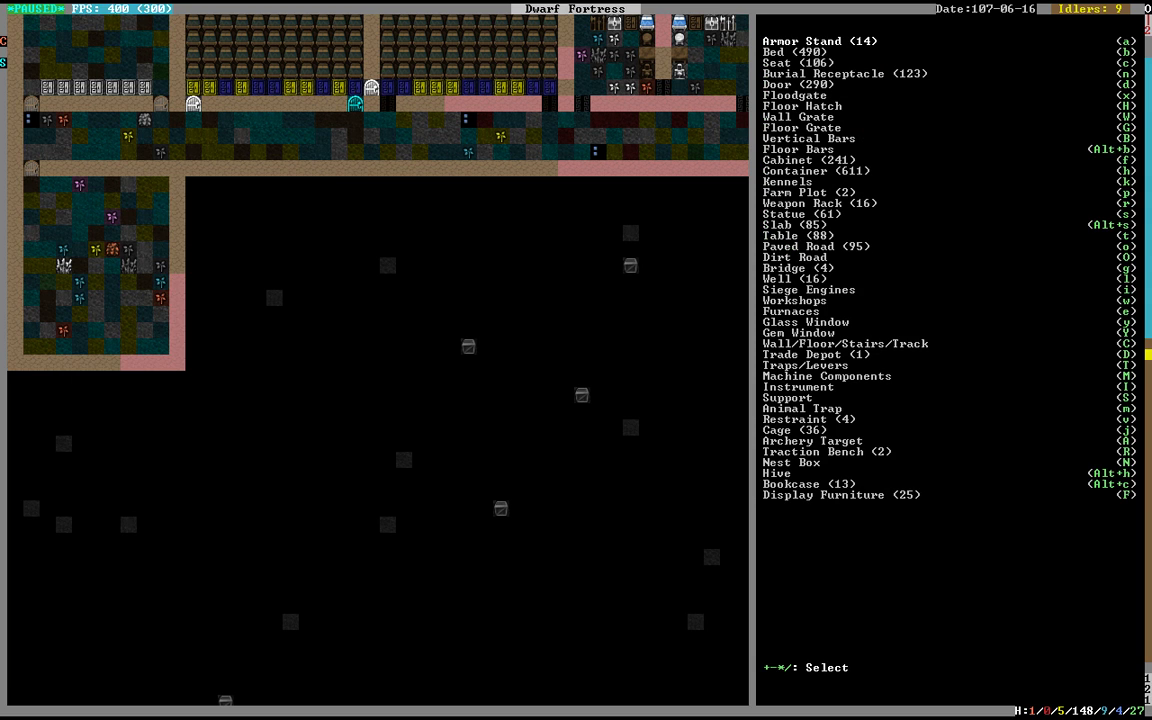
key(b)
key(shift+Left)
key(shift+Left)
key(shift+Up)
key(Up)
key(shift+Up)
key(shift+Up)
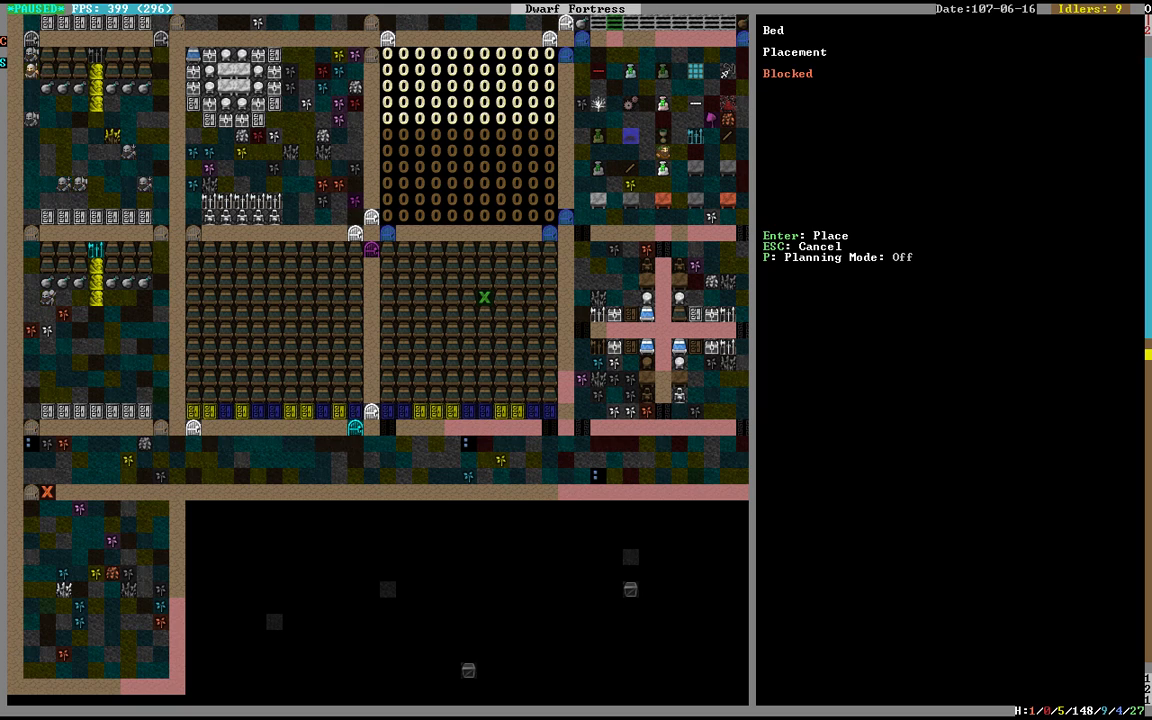
key(Return)
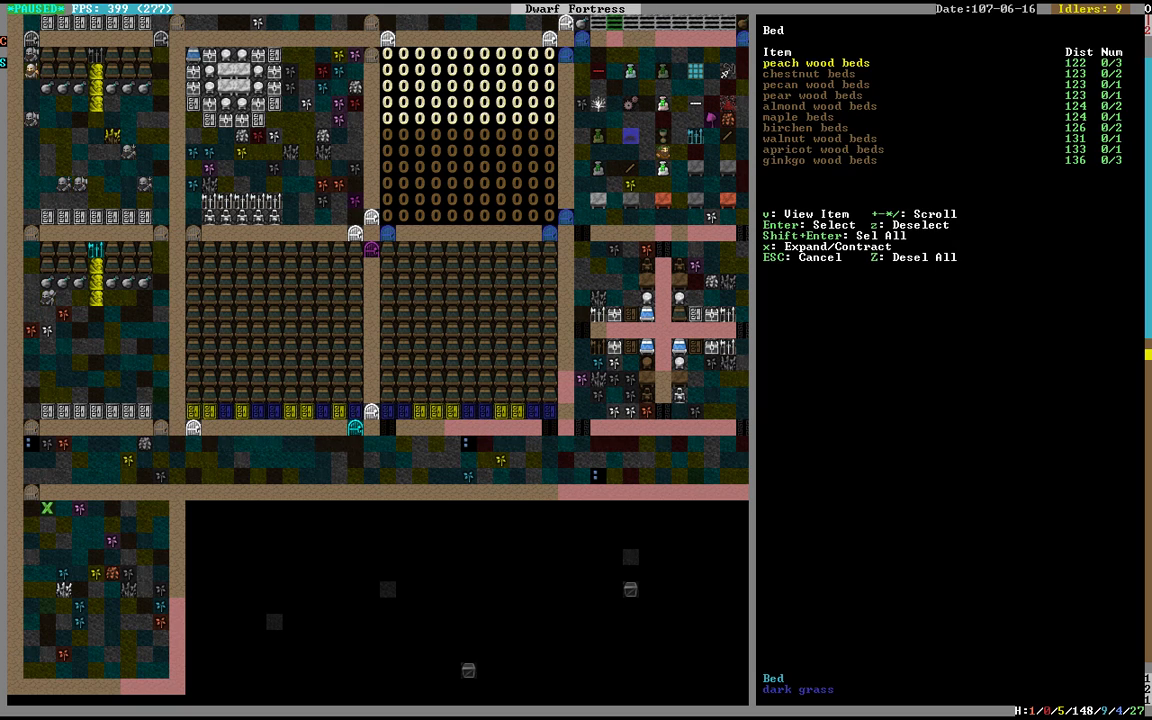
key(Return)
key(a)
key(Return)
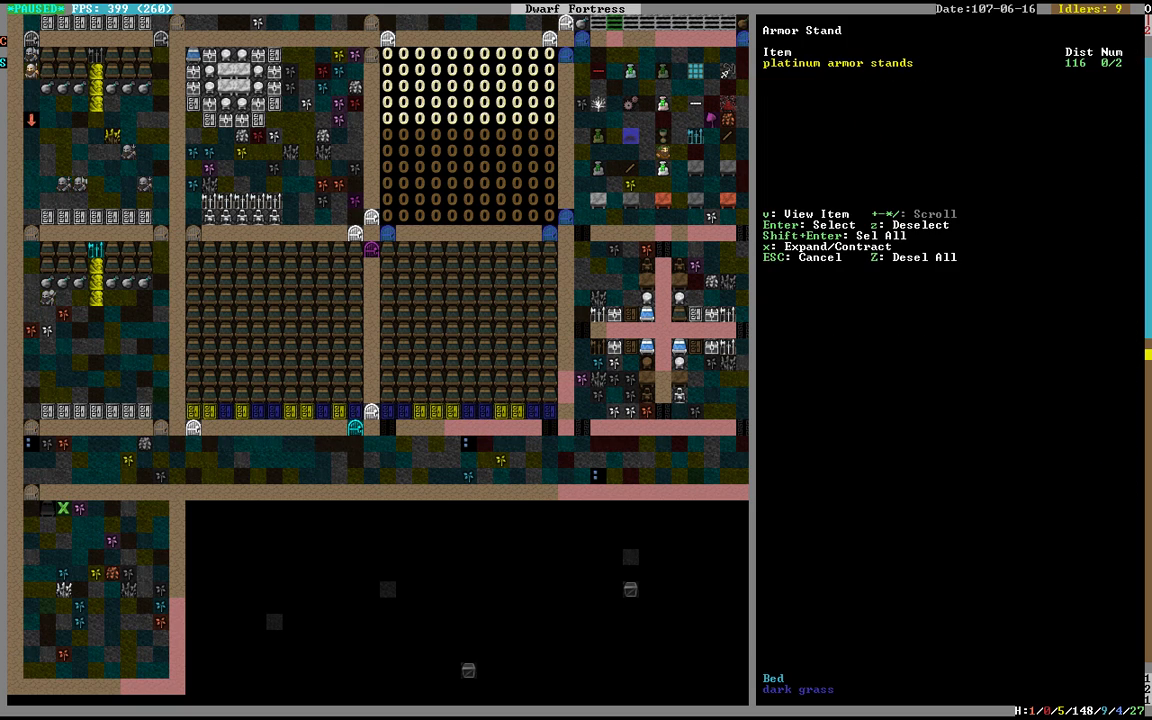
key(Escape)
Step: Add pecan, pear and one more wooden bed along the row
key(b)
key(Return)
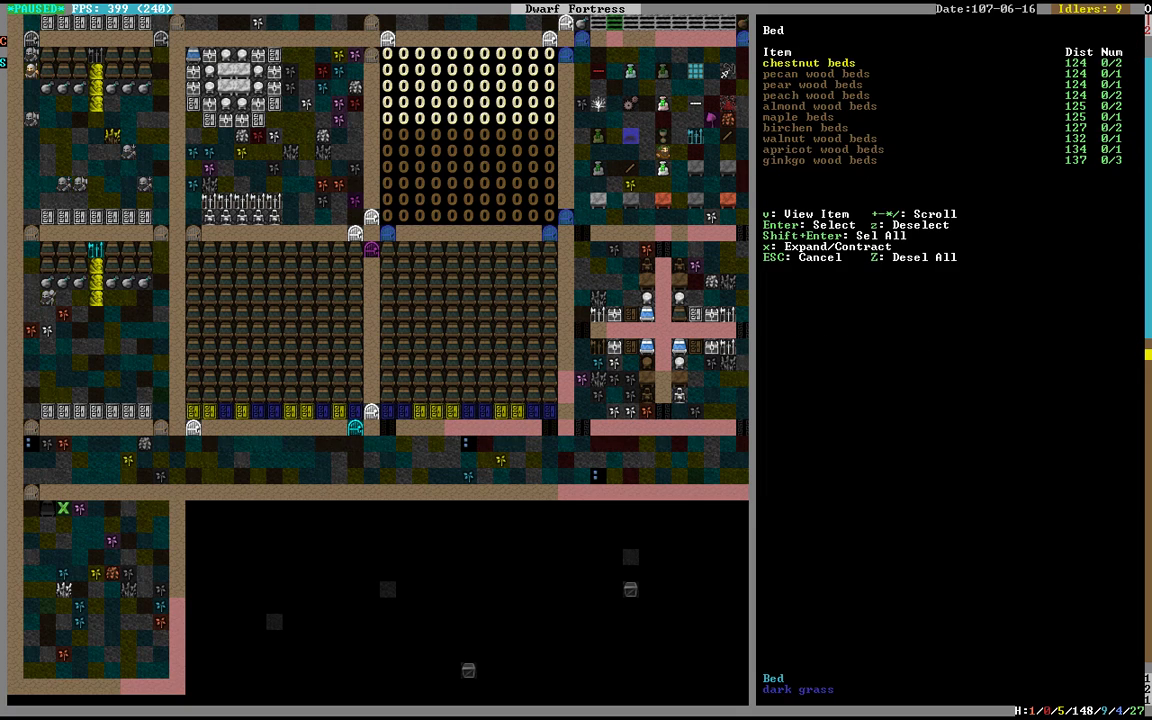
key(Down)
key(Return)
key(Right)
key(Return)
key(Down)
key(Return)
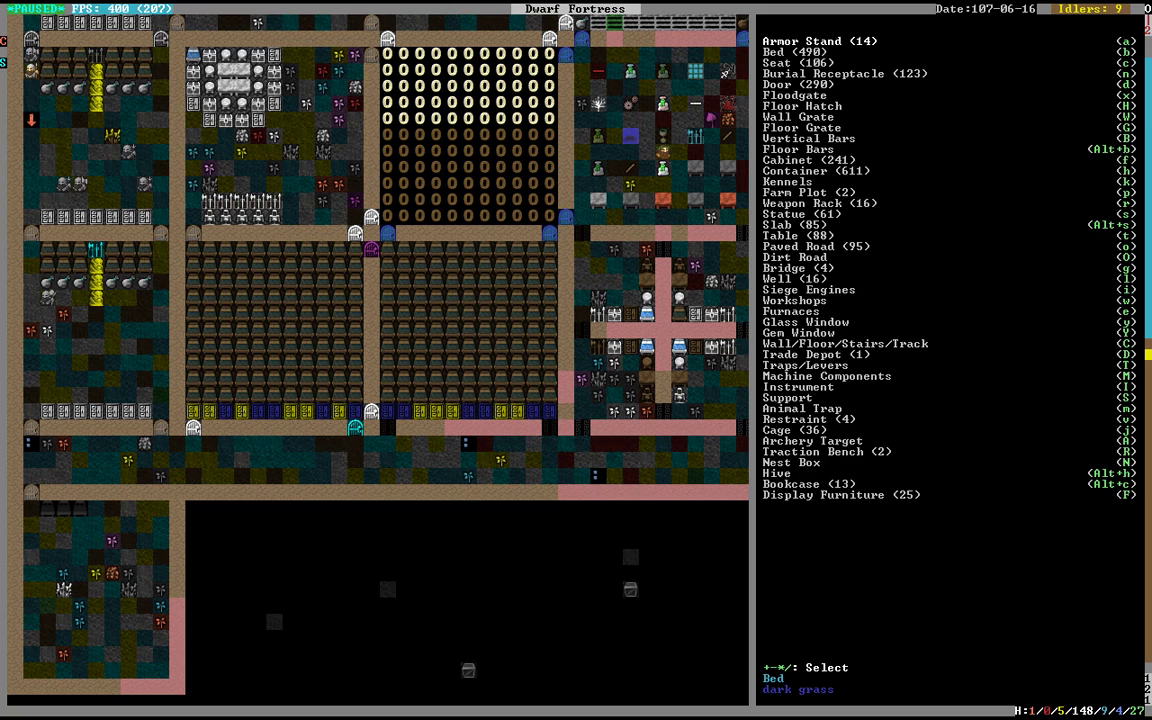
key(b)
key(Right)
key(Return)
key(Return)
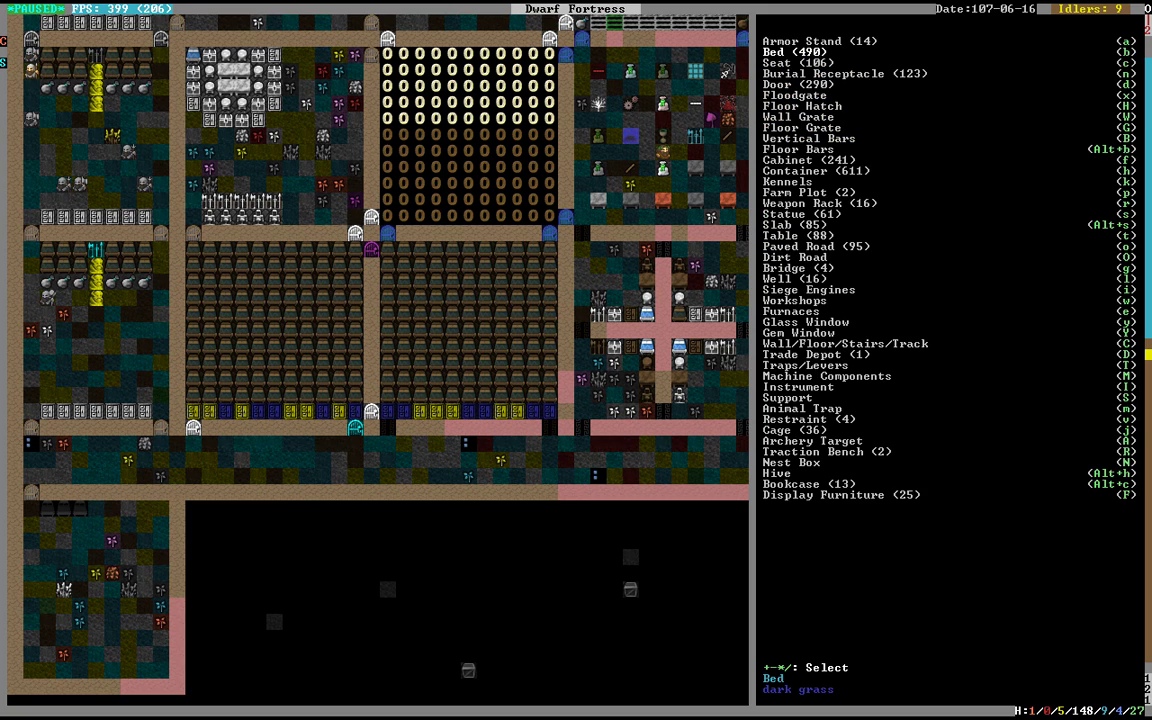
Step: Place apricot and walnut wood beds side by side on the top row
key(b)
key(Return)
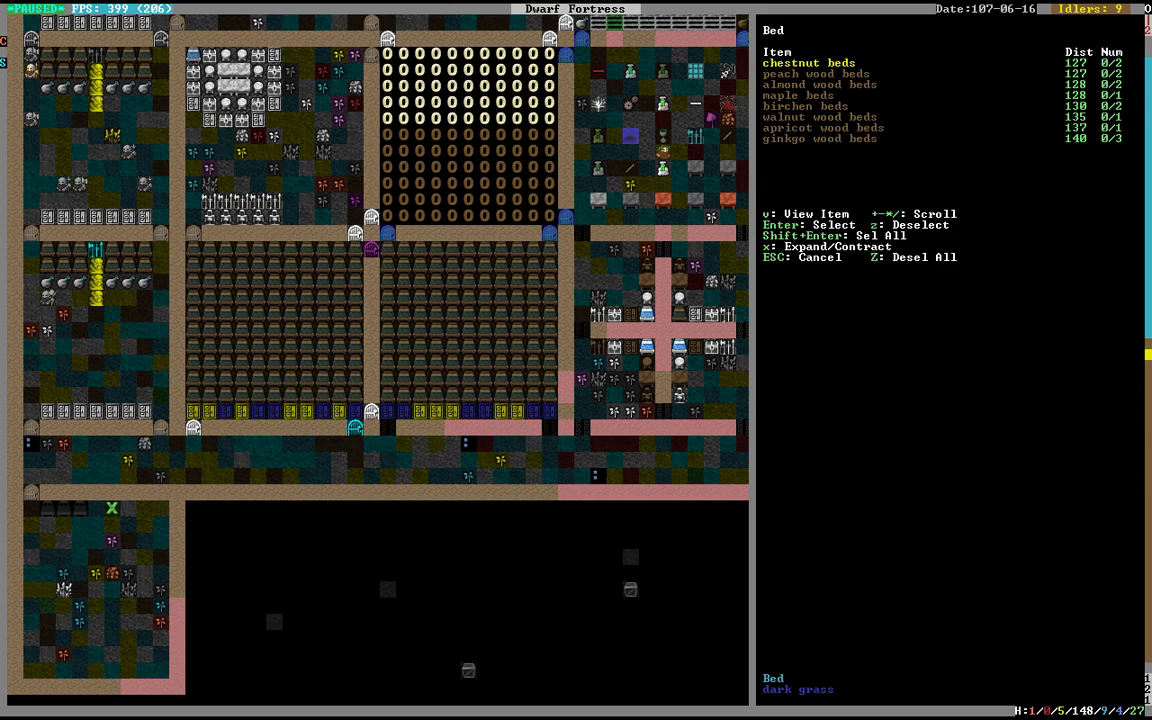
key(Up)
key(Up)
key(Return)
key(b)
key(Right)
key(Return)
key(Up)
key(Up)
key(Return)
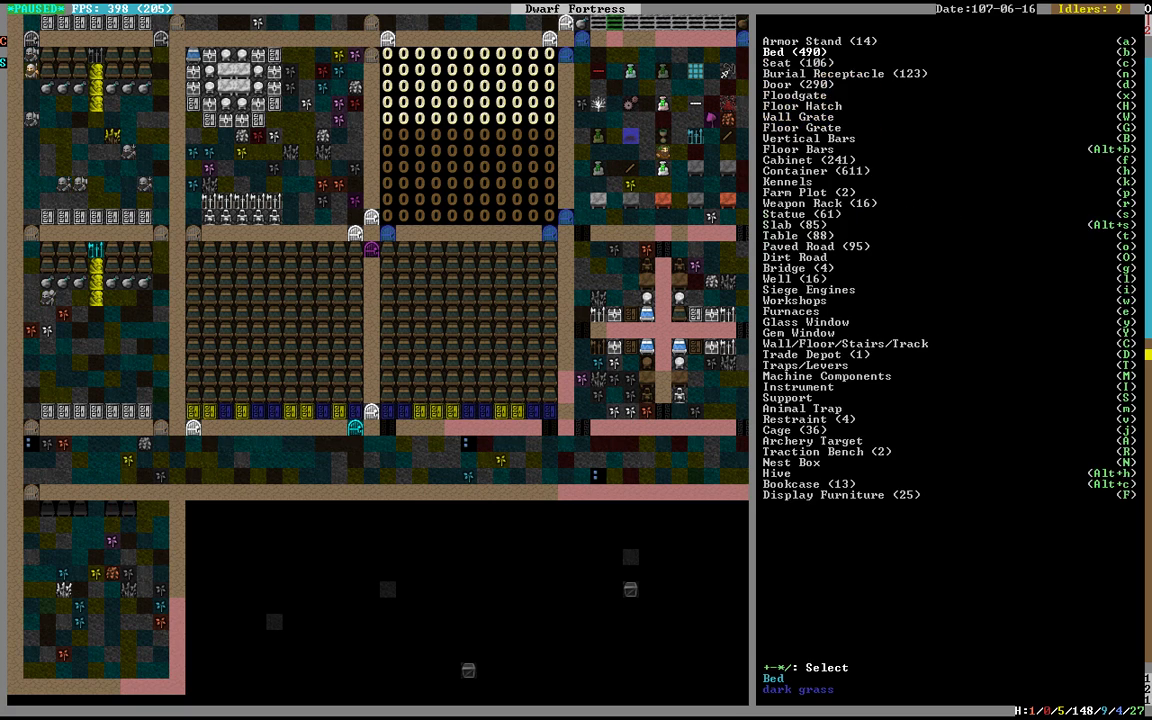
Step: Add a maple wood bed and a ginkgo wood bed
key(b)
key(Right)
key(Return)
key(Up)
key(Up)
key(Up)
key(Return)
key(b)
key(Down)
key(Return)
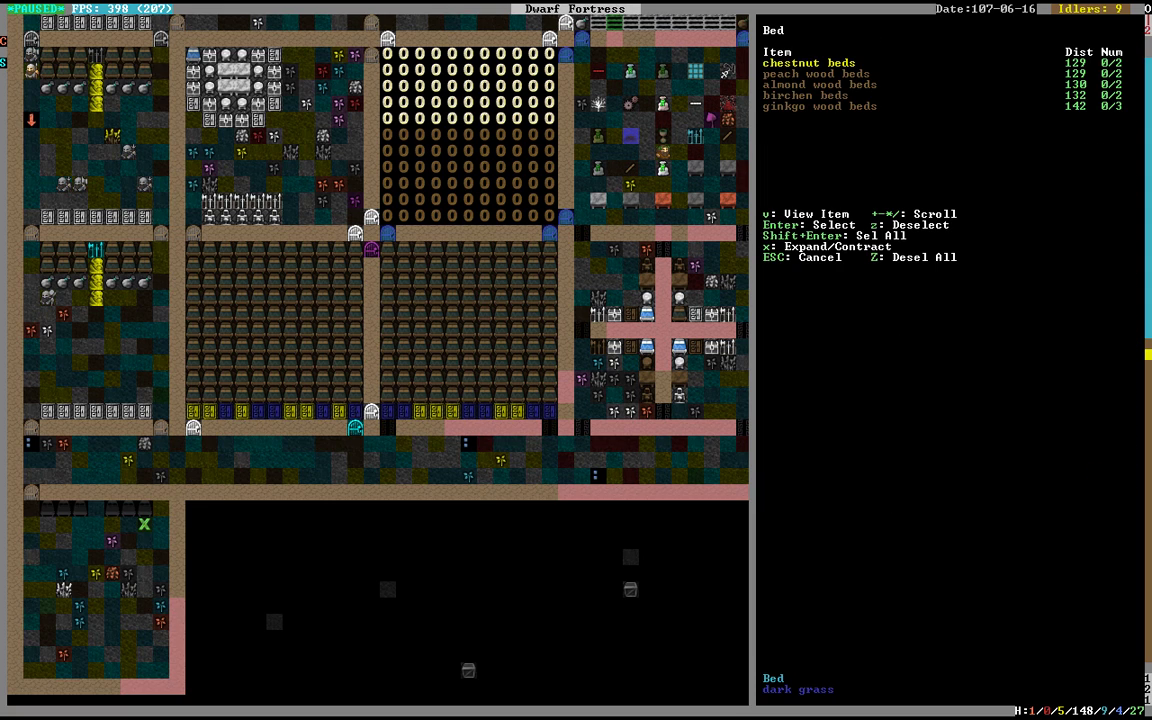
key(Up)
key(Return)
Step: Place two more ginkgo wood beds, each one tile further left
key(b)
key(Left)
key(Return)
key(Up)
key(Return)
key(b)
key(Left)
key(Return)
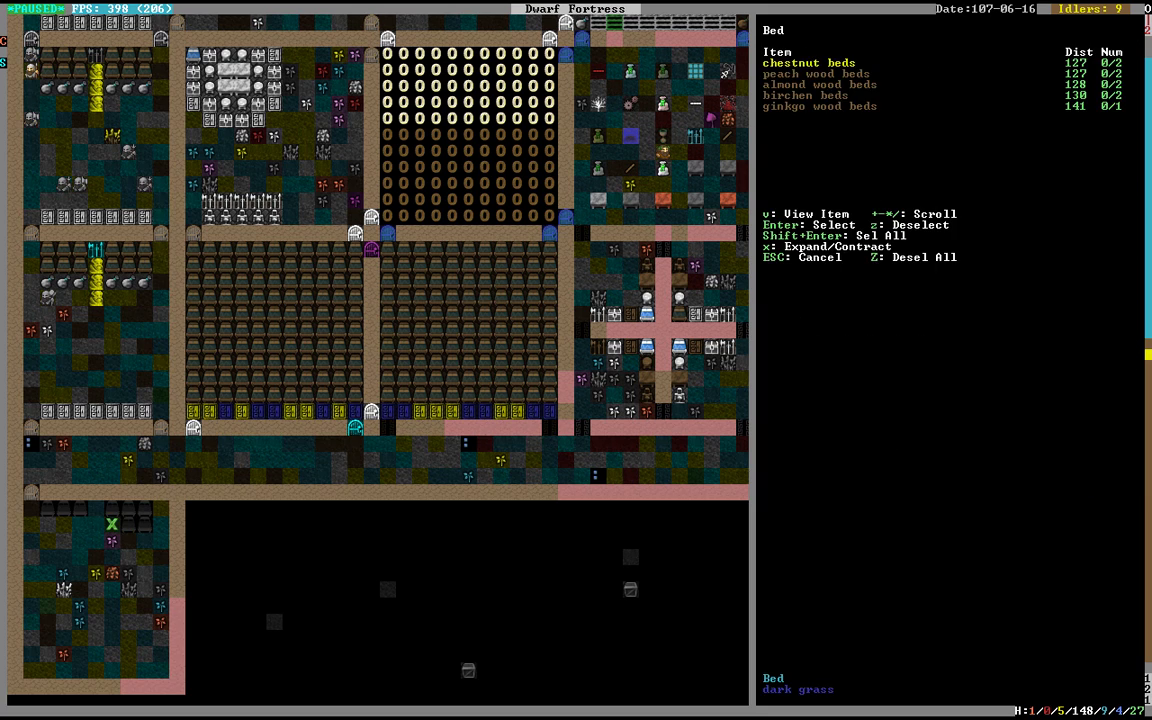
key(Up)
key(Return)
Step: Place a birchen bed, then look for an almond wood bed and cancel
key(b)
key(Left)
key(Return)
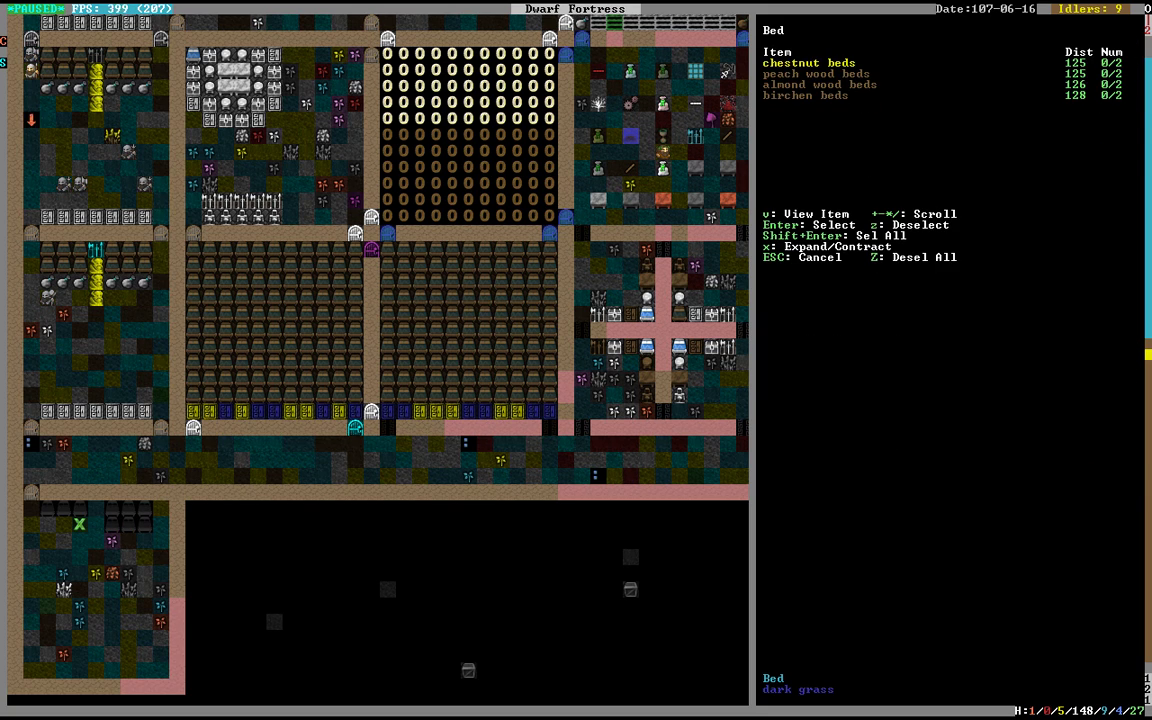
key(Up)
key(Return)
key(b)
key(Left)
key(Return)
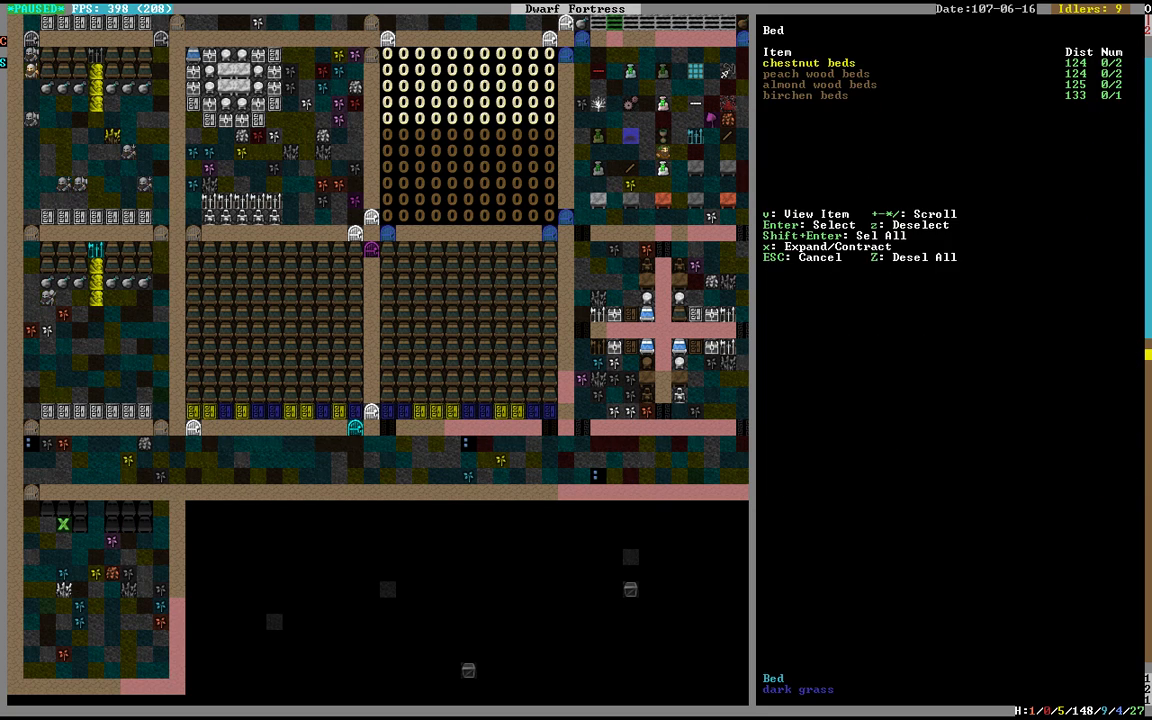
key(Escape)
key(b)
key(Return)
key(Up)
key(Escape)
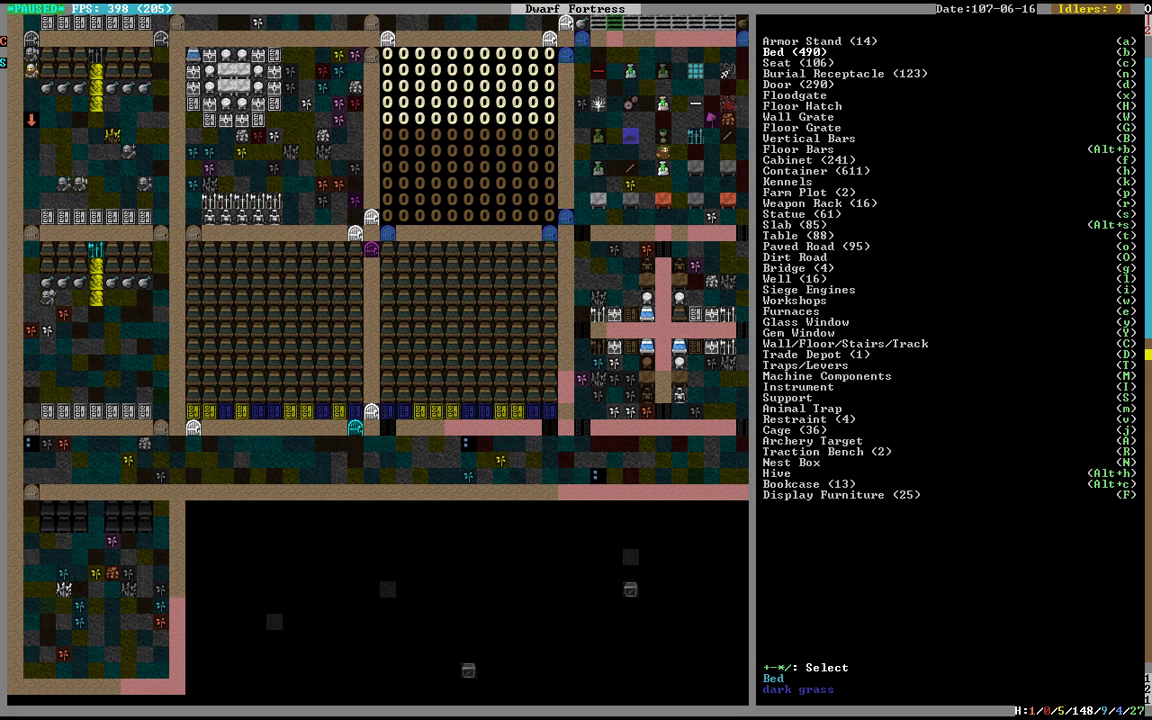
Step: Abandon the weapon rack and place a platinum armor stand in the room
key(r)
key(Escape)
key(a)
key(Right)
key(Right)
key(Up)
key(Return)
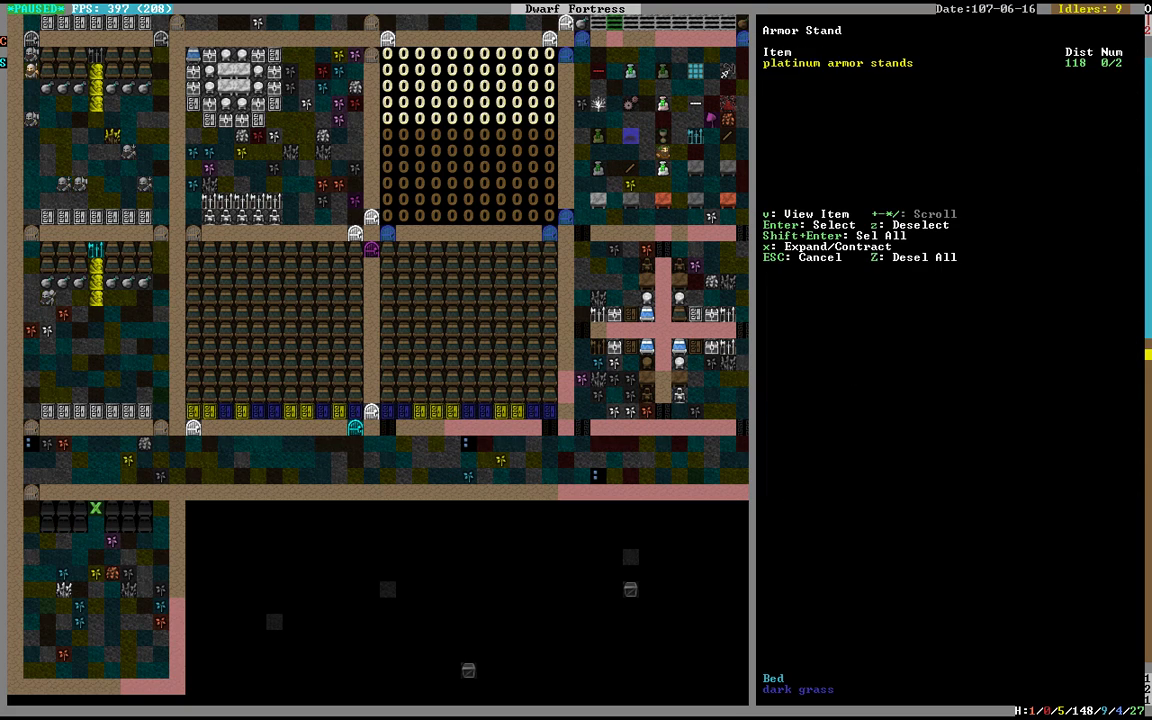
key(x)
key(Return)
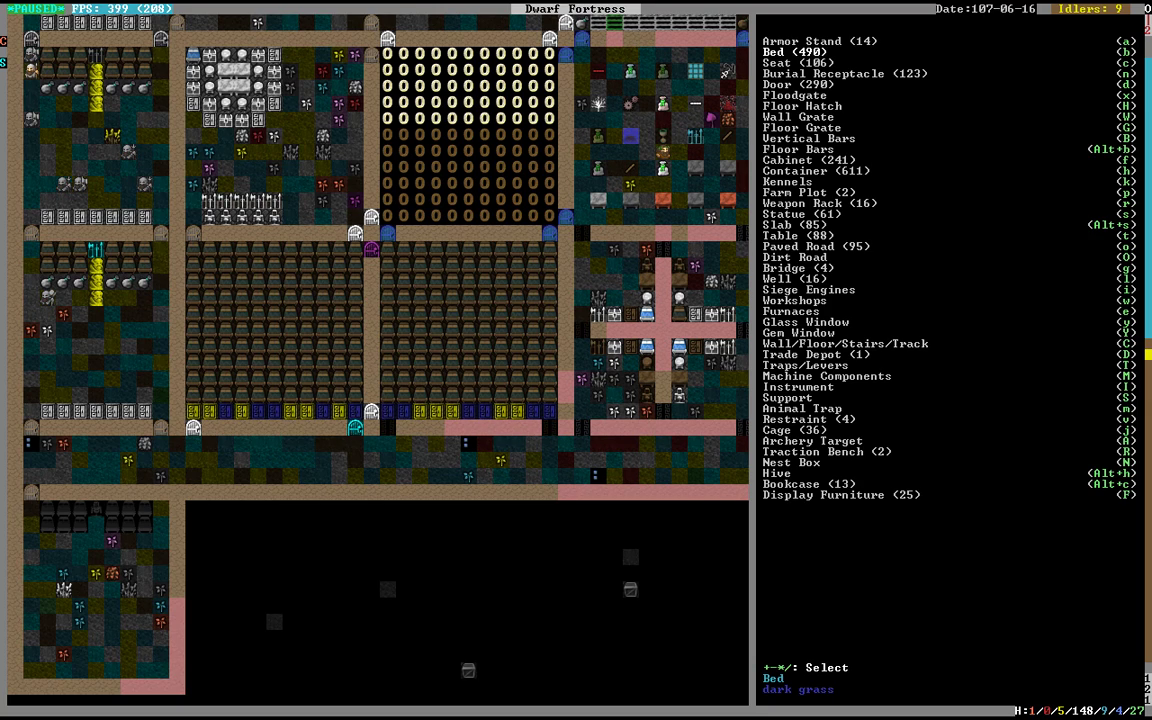
Step: Place a gold statue below the armor stand, then cancel a second statue
key(s)
key(Down)
key(Return)
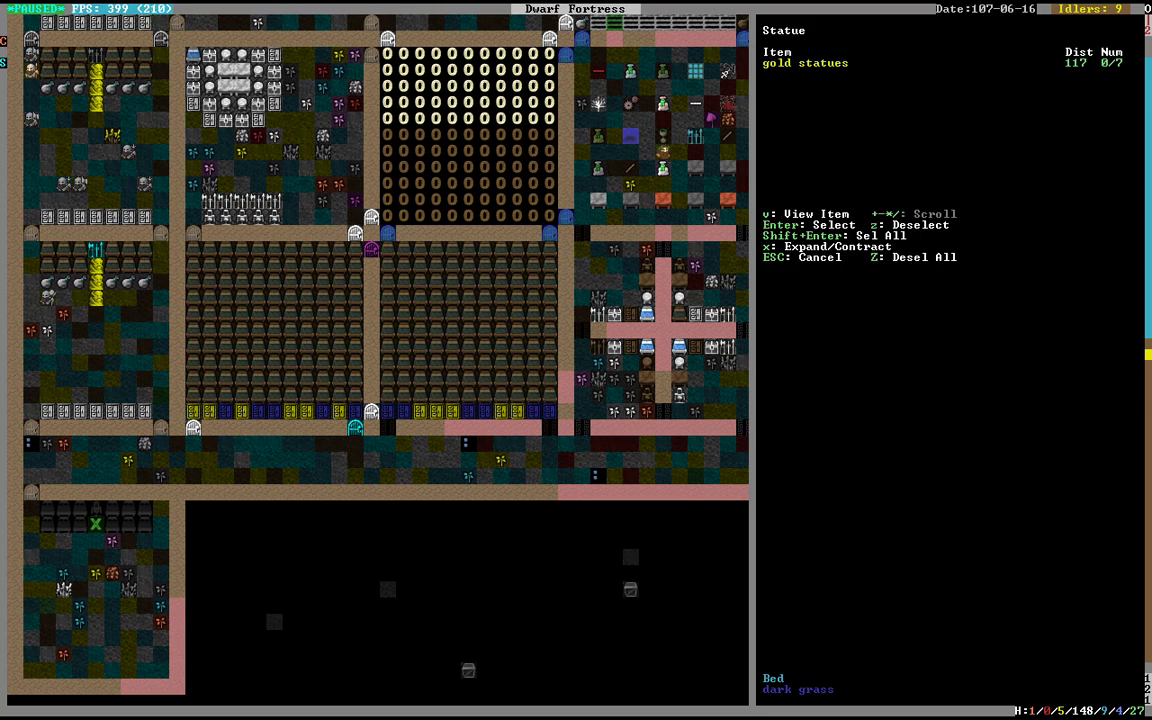
key(x)
key(Return)
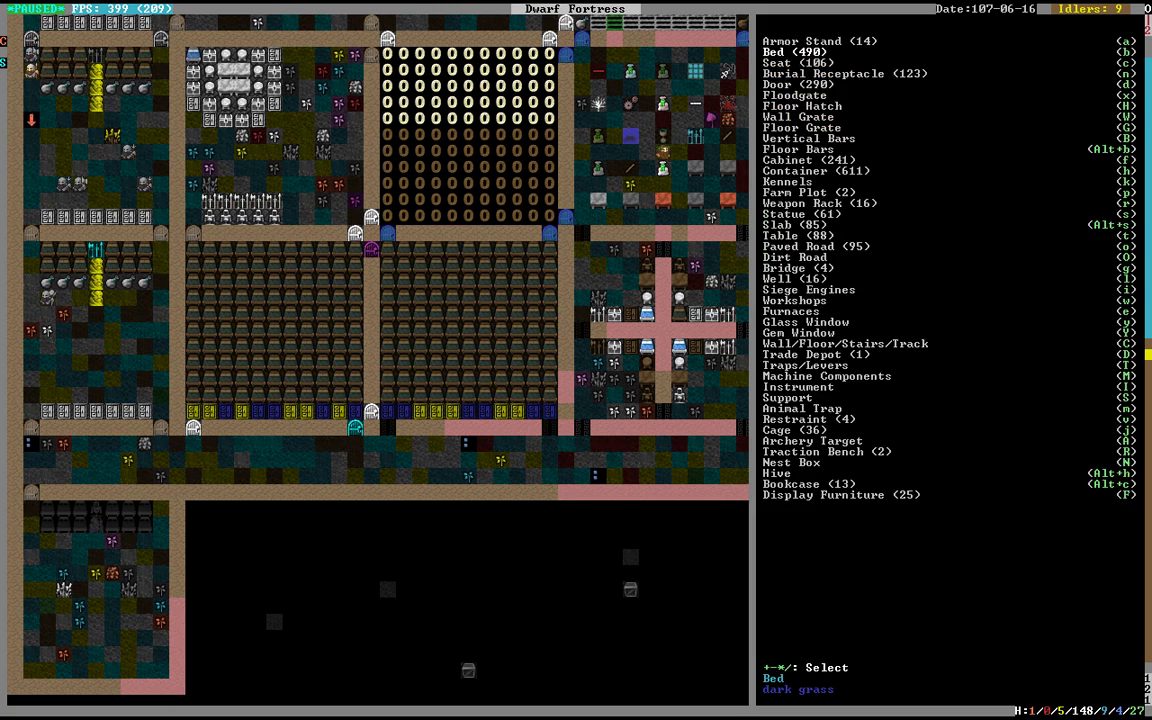
key(s)
key(Down)
key(Return)
key(Escape)
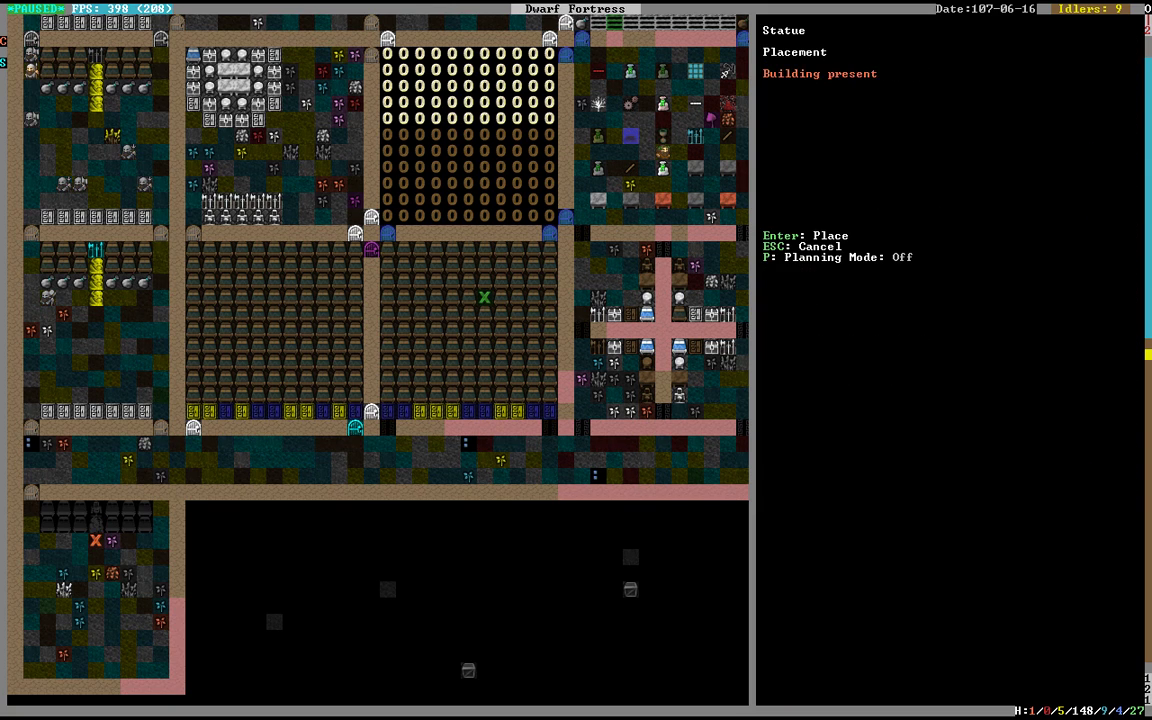
key(Escape)
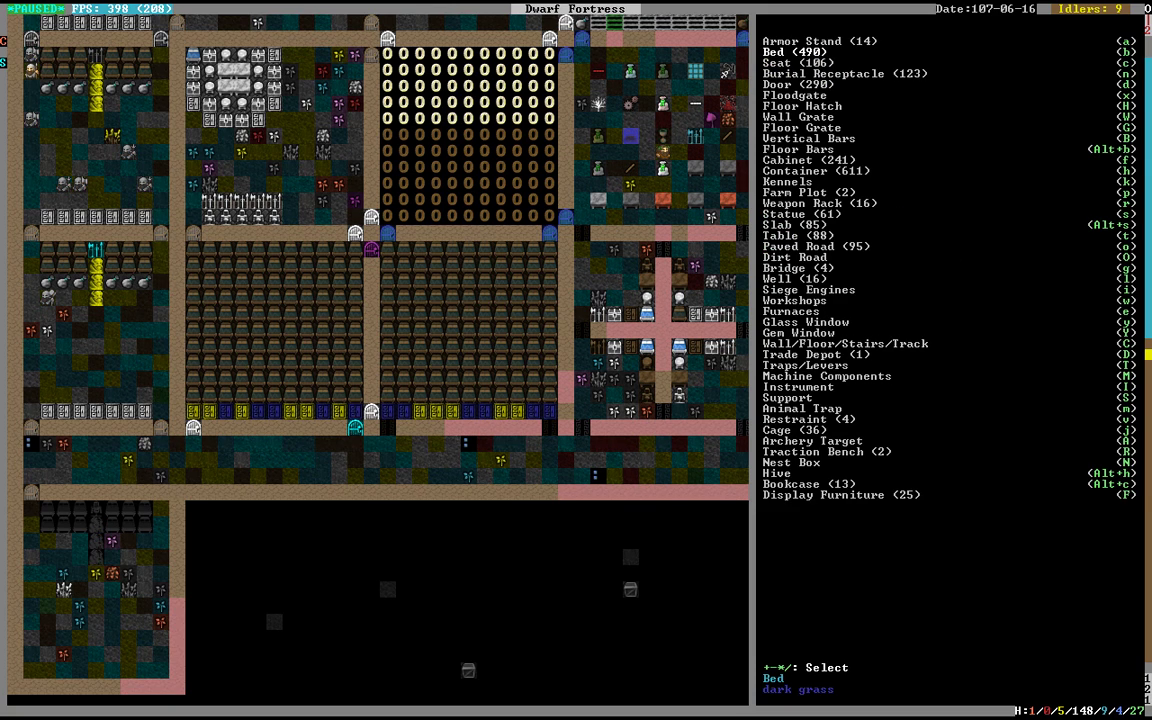
Step: Place a troll fur leather bag after previewing the individual bags
key(h)
key(Return)
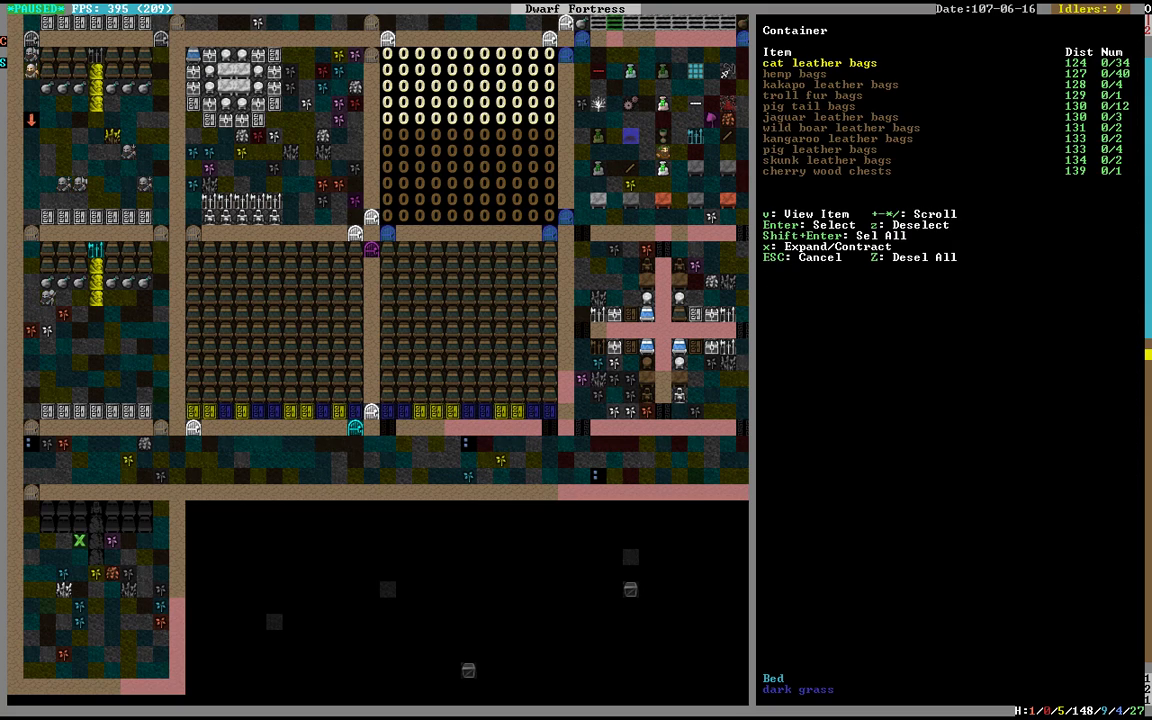
key(Down)
key(Down)
key(Down)
key(x)
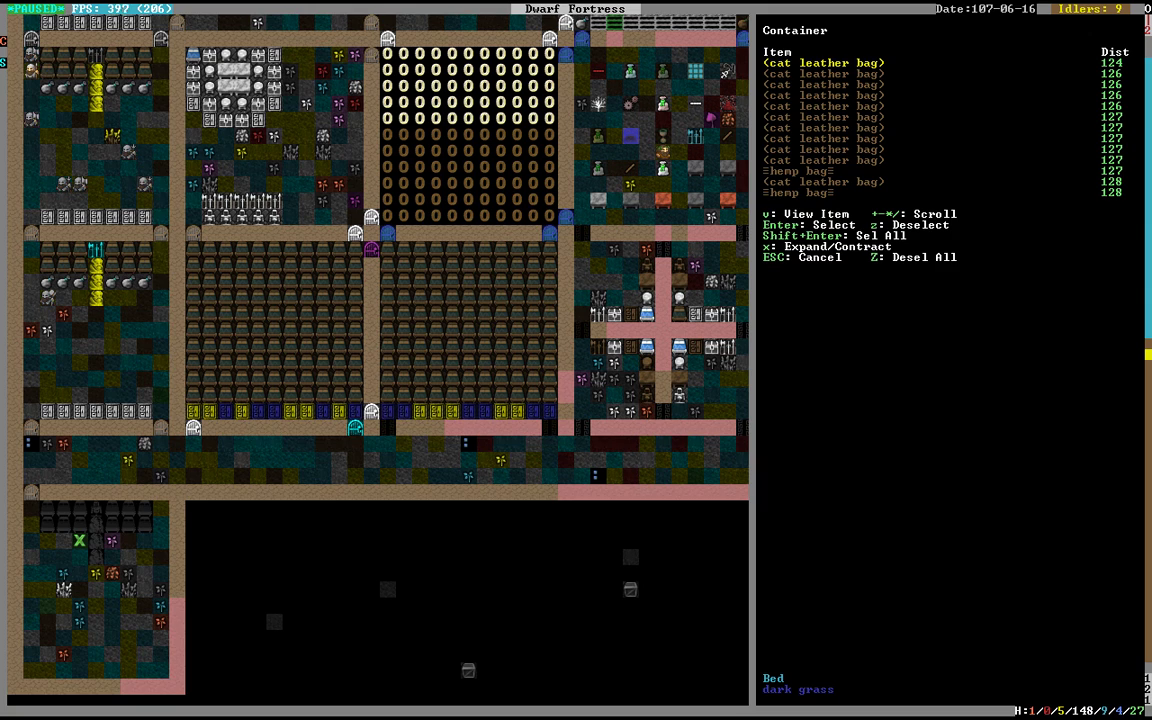
key(Down)
key(Down)
key(Down)
key(Down)
key(Return)
key(h)
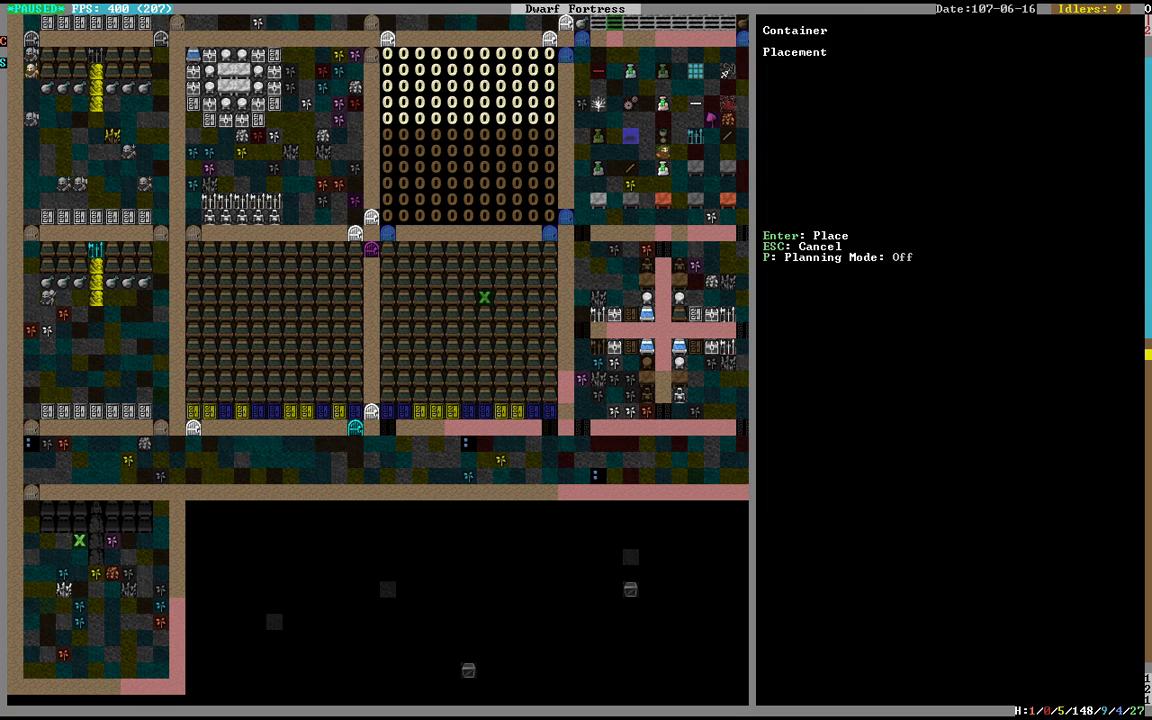
key(Return)
key(Down)
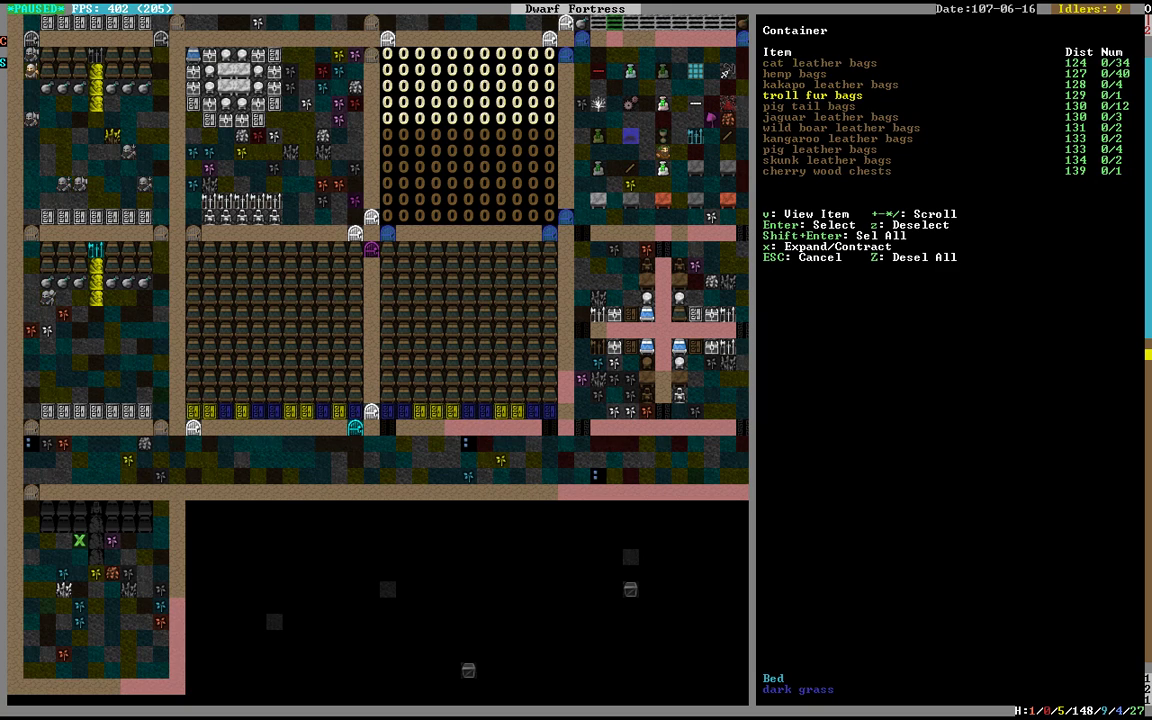
key(Return)
Step: Place a cherry wood chest and a skunk leather bag
key(h)
key(Return)
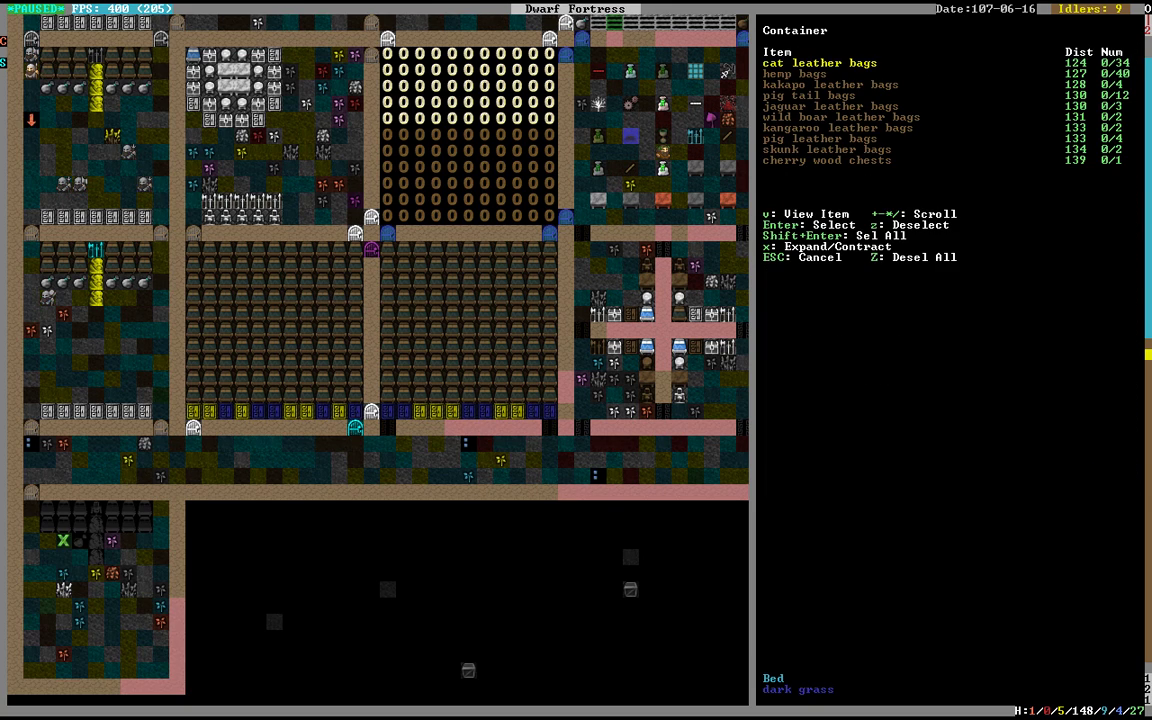
key(Up)
key(Return)
key(h)
key(Return)
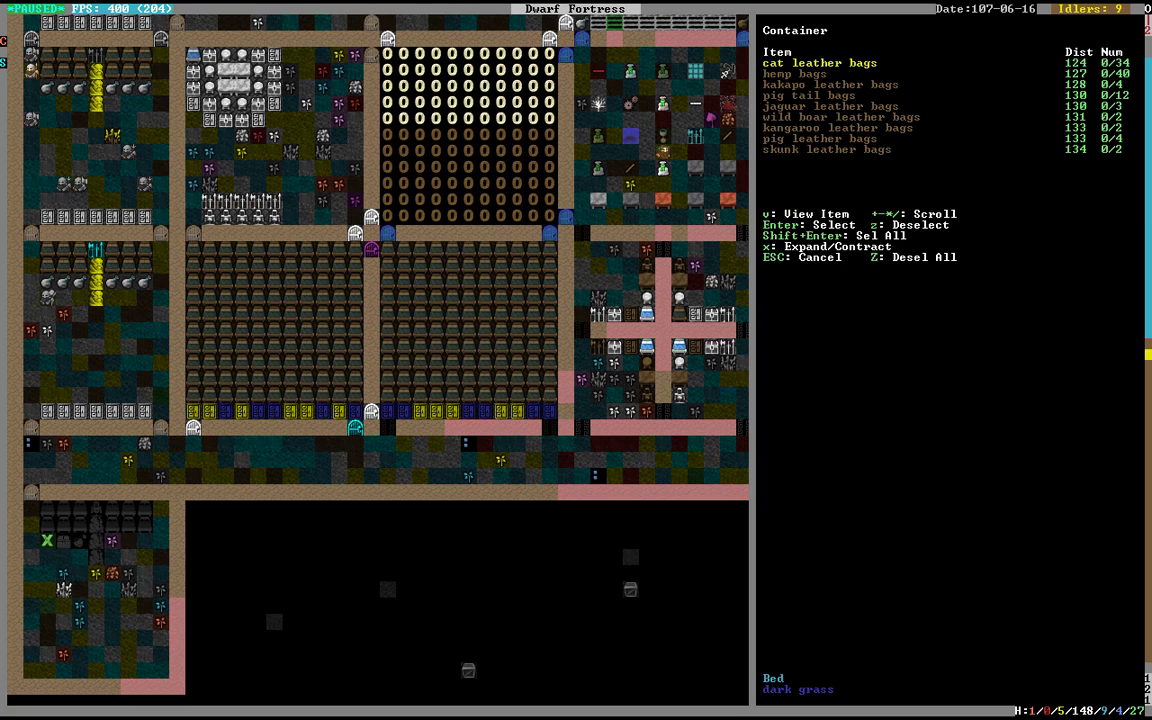
key(Up)
key(Return)
Step: Place another skunk leather bag two tiles to the right
key(h)
key(Right)
key(Right)
key(Right)
key(Right)
key(Return)
key(Up)
key(Return)
Step: Place a kangaroo leather bag and a pig leather bag alongside
key(h)
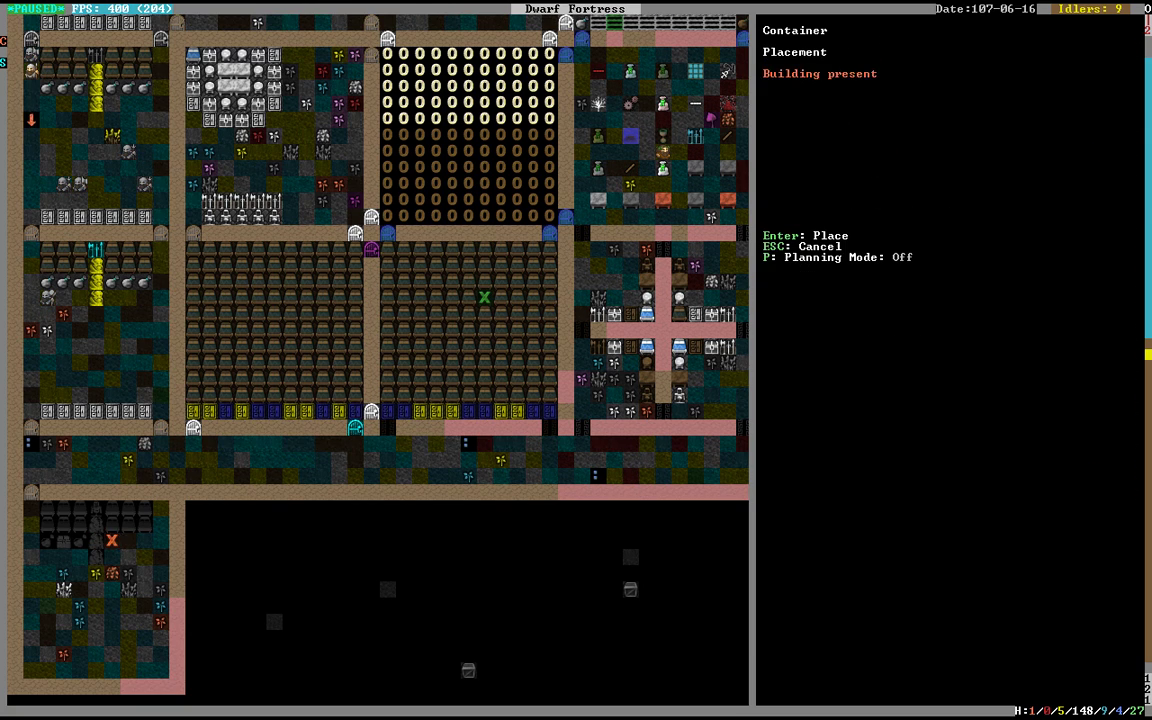
key(Right)
key(Right)
key(Left)
key(Return)
key(Up)
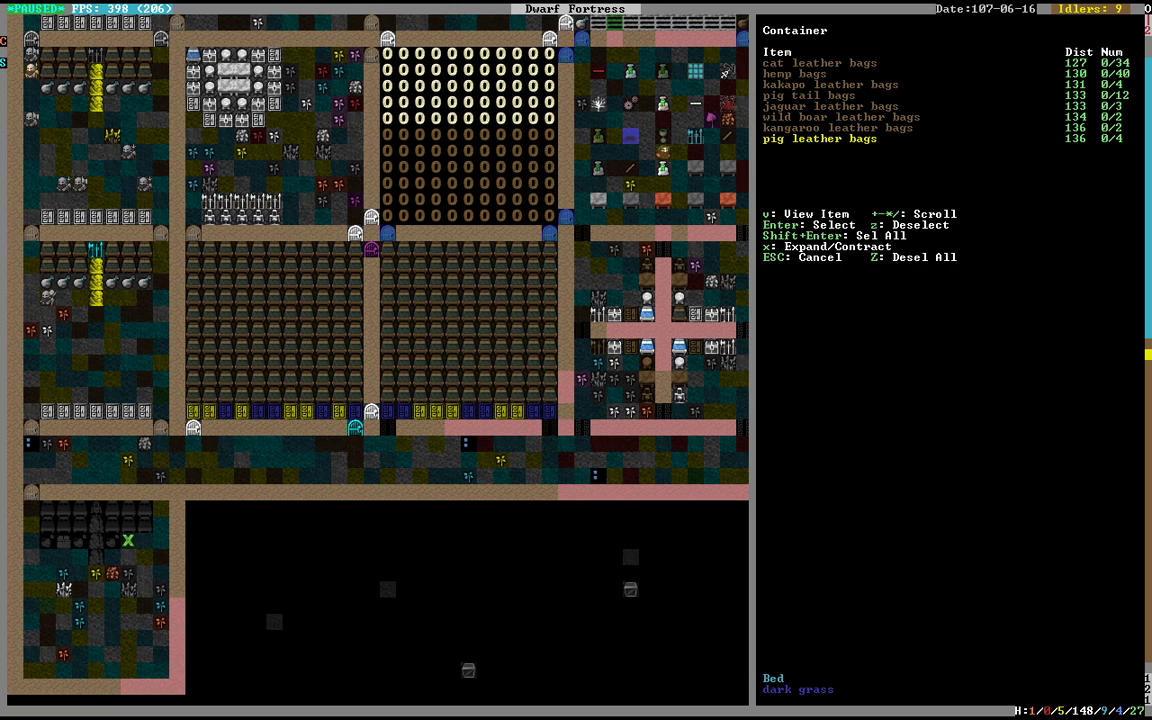
key(Up)
key(Return)
key(h)
key(Right)
key(Return)
key(Up)
key(Up)
key(Return)
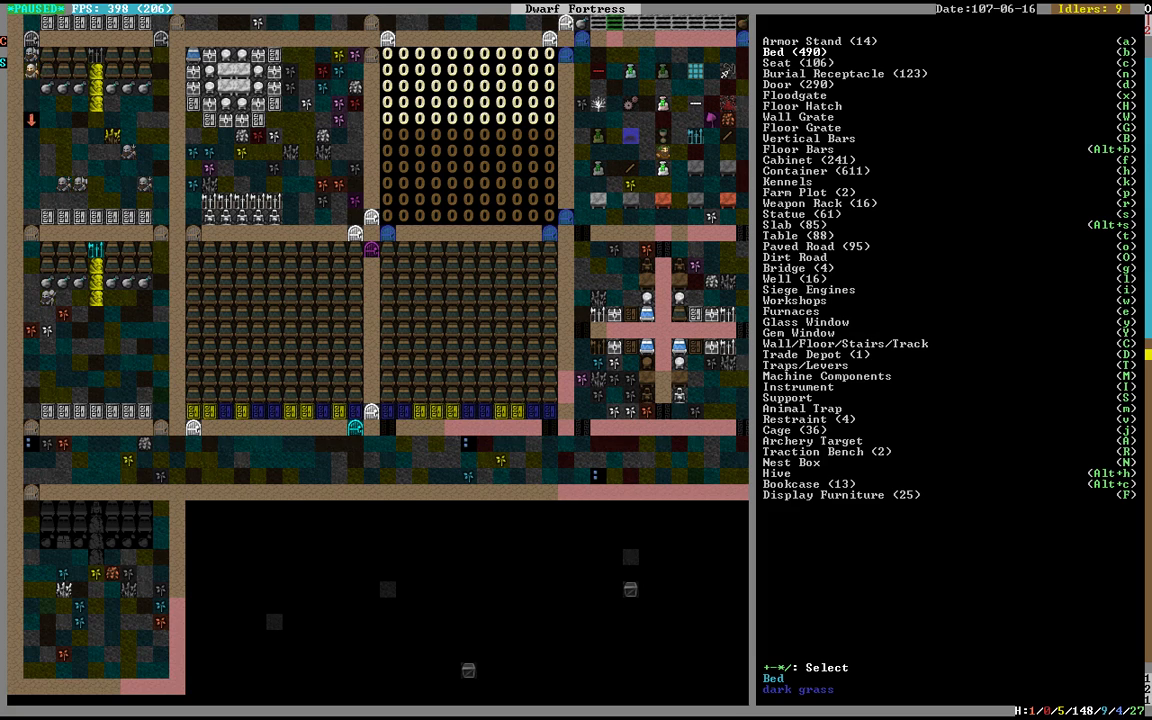
Step: Place a silver cabinet on a free tile lower in the room
key(f)
key(Down)
key(Down)
key(Down)
key(Down)
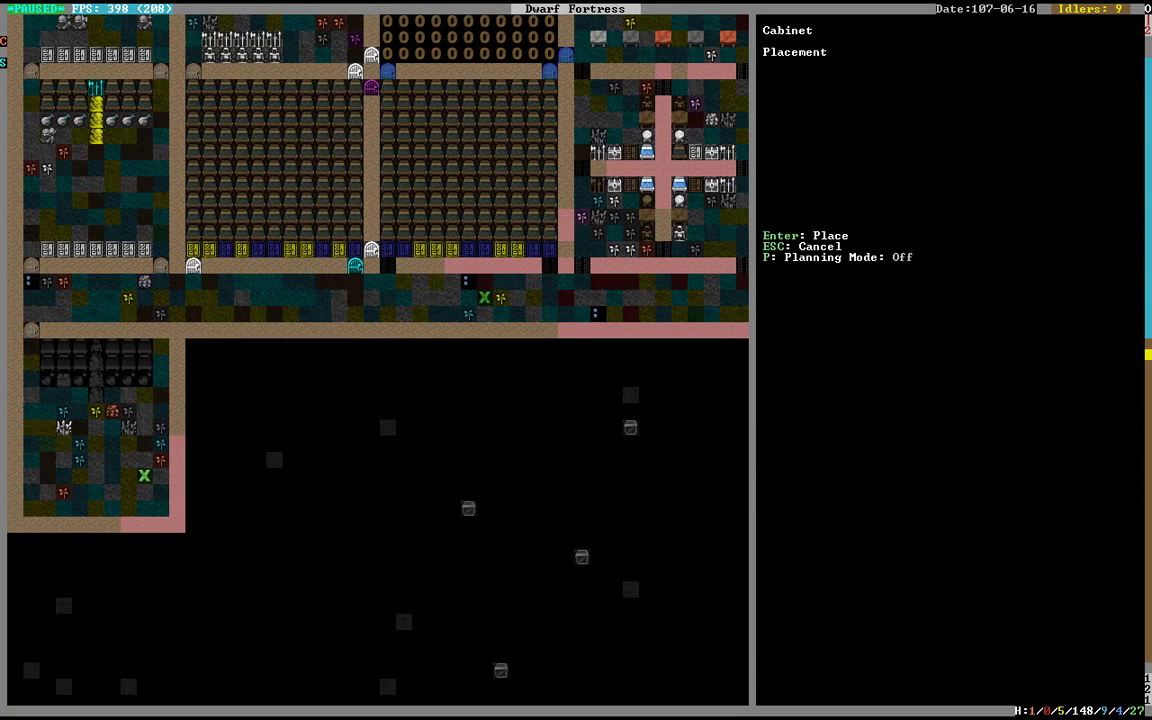
key(Down)
key(Down)
key(Down)
key(Up)
key(Return)
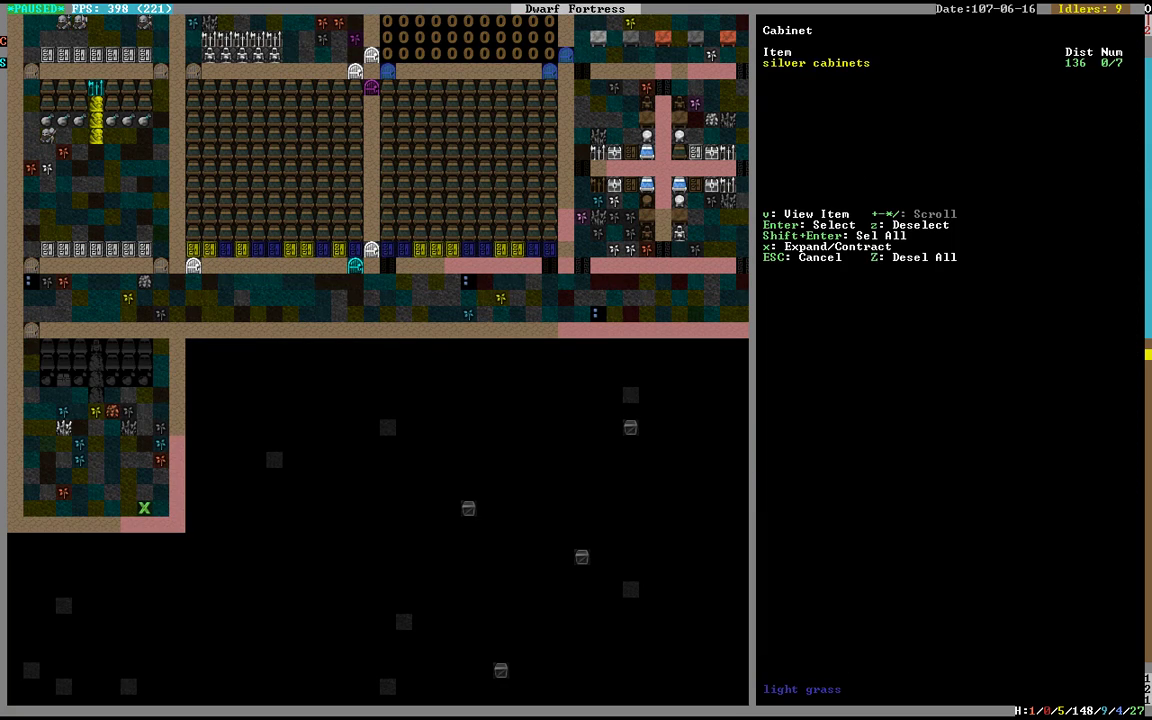
key(x)
key(Return)
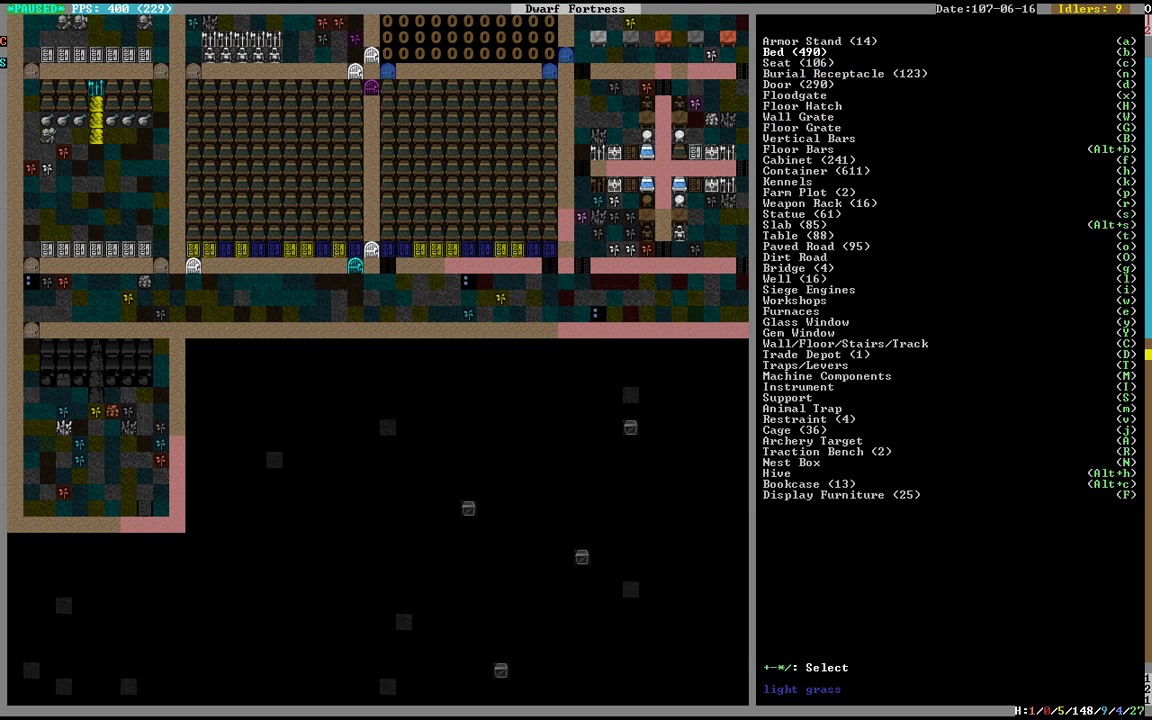
Step: Place more silver cabinets, shifting each spot further left
key(f)
key(Return)
key(Return)
key(f)
key(Left)
key(Return)
key(Return)
key(f)
key(Left)
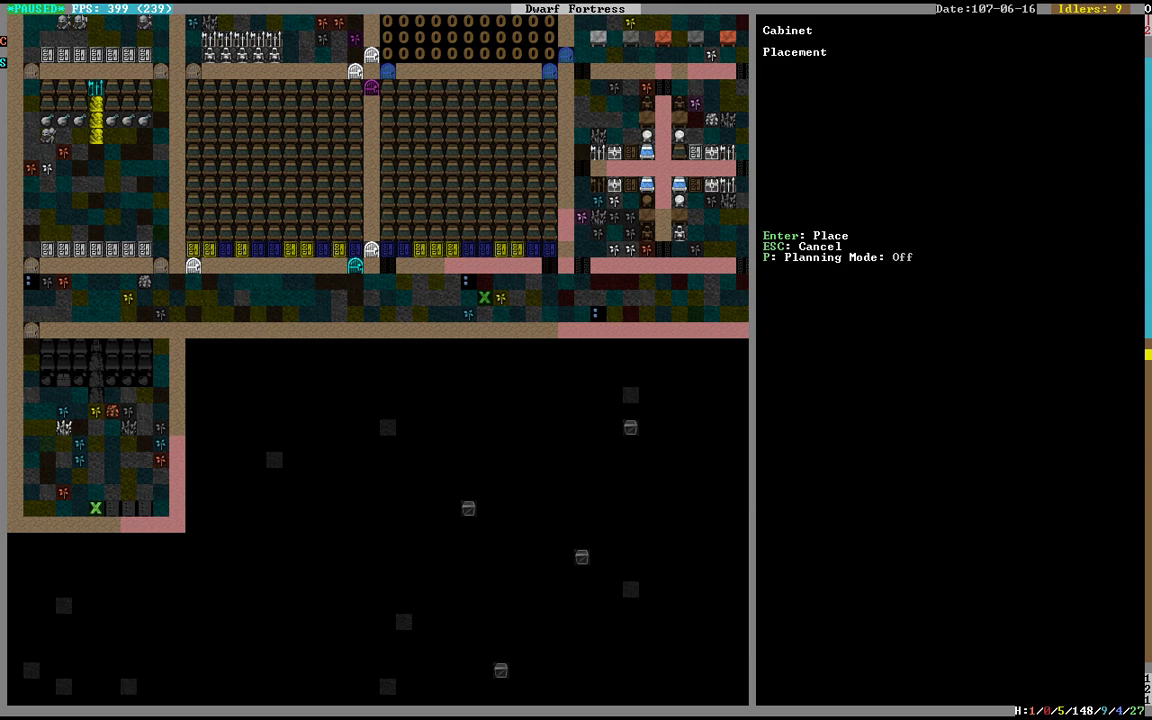
key(Left)
key(Left)
key(Return)
key(Left)
key(Return)
key(Return)
key(Escape)
key(shift+Up)
key(shift+Up)
key(shift+Up)
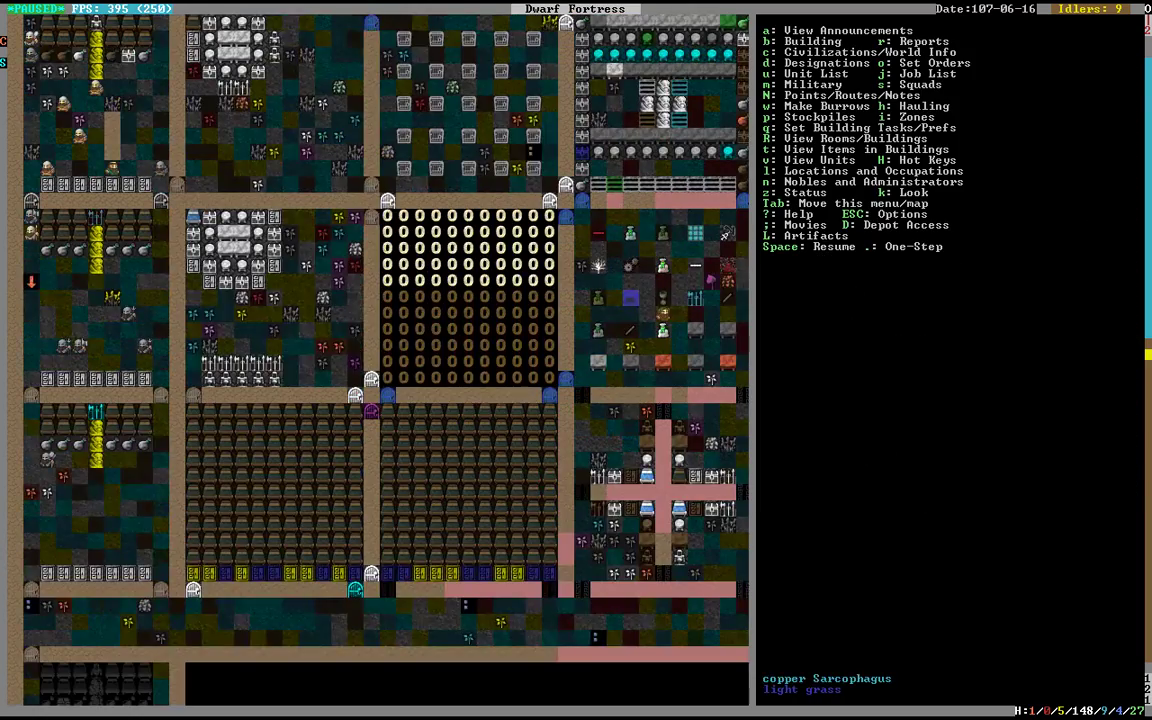
key(shift+Up)
key(shift+Down)
key(shift+Down)
key(shift+Down)
key(greater)
key(greater)
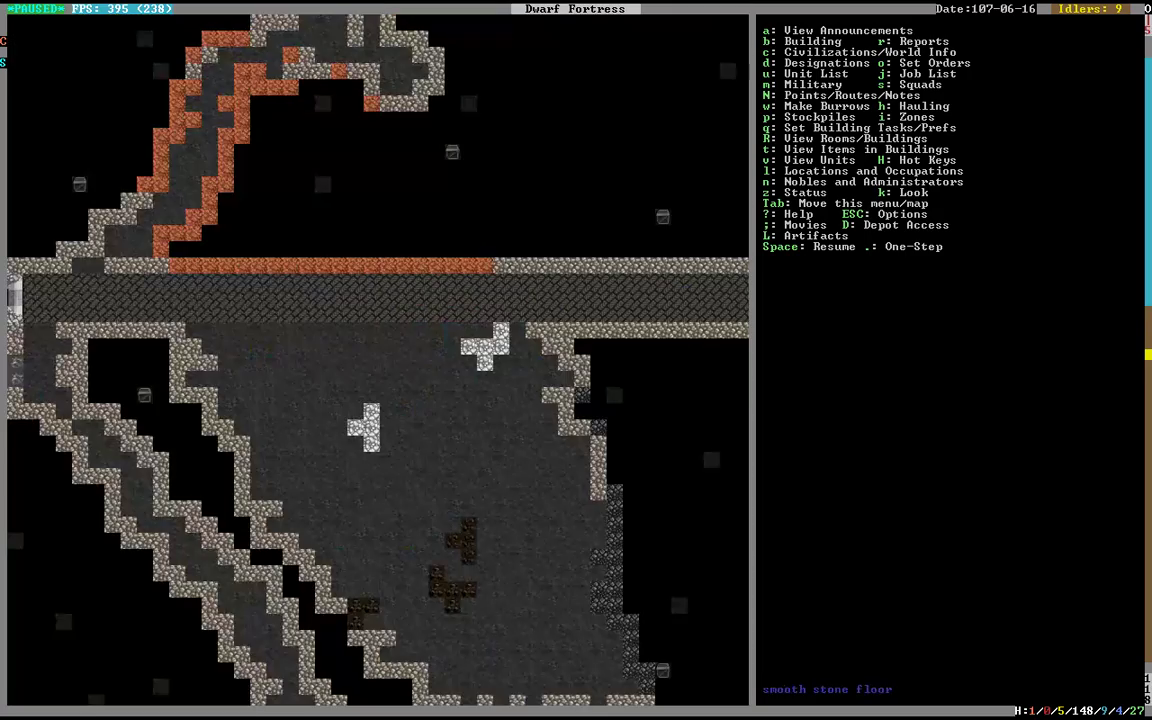
key(shift+Right)
key(less)
key(shift+Right)
key(shift+Right)
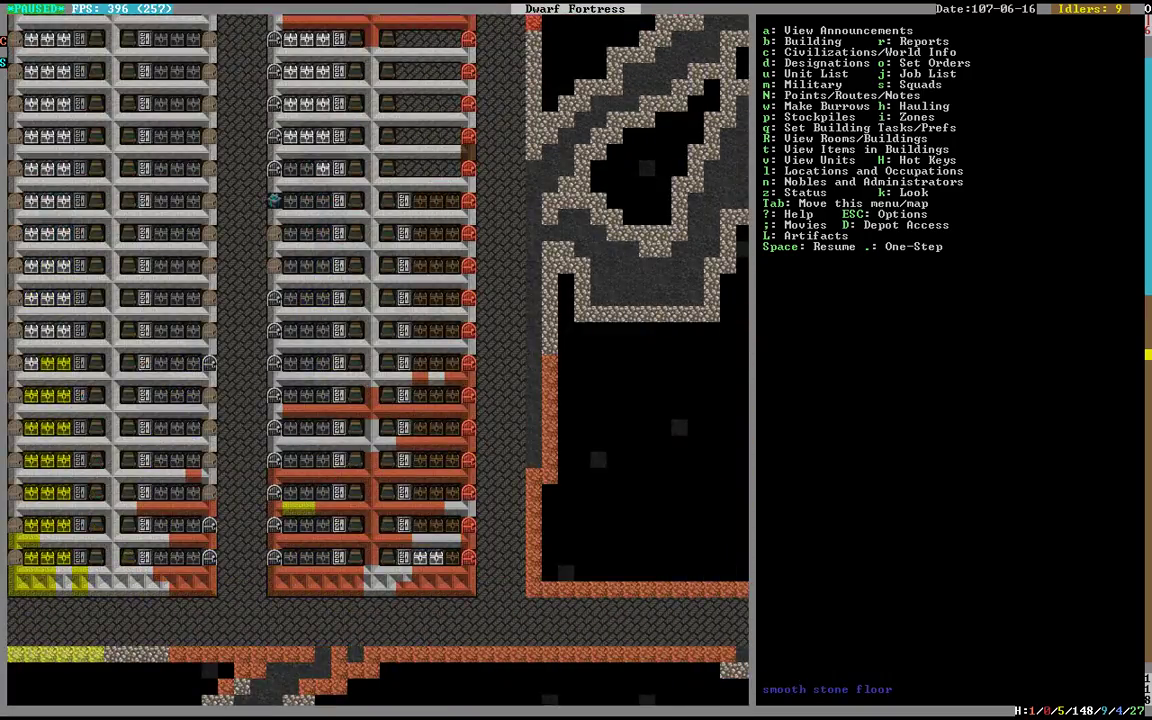
key(less)
key(less)
key(shift+Left)
key(a)
key(Escape)
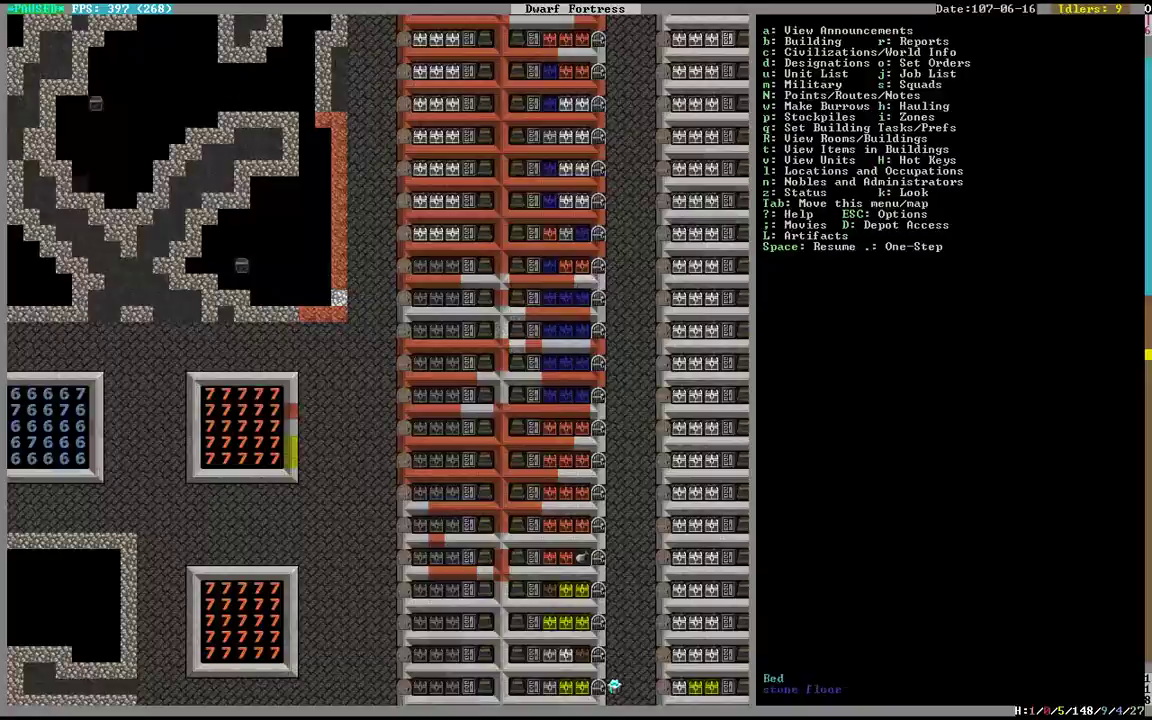
key(greater)
key(space)
key(greater)
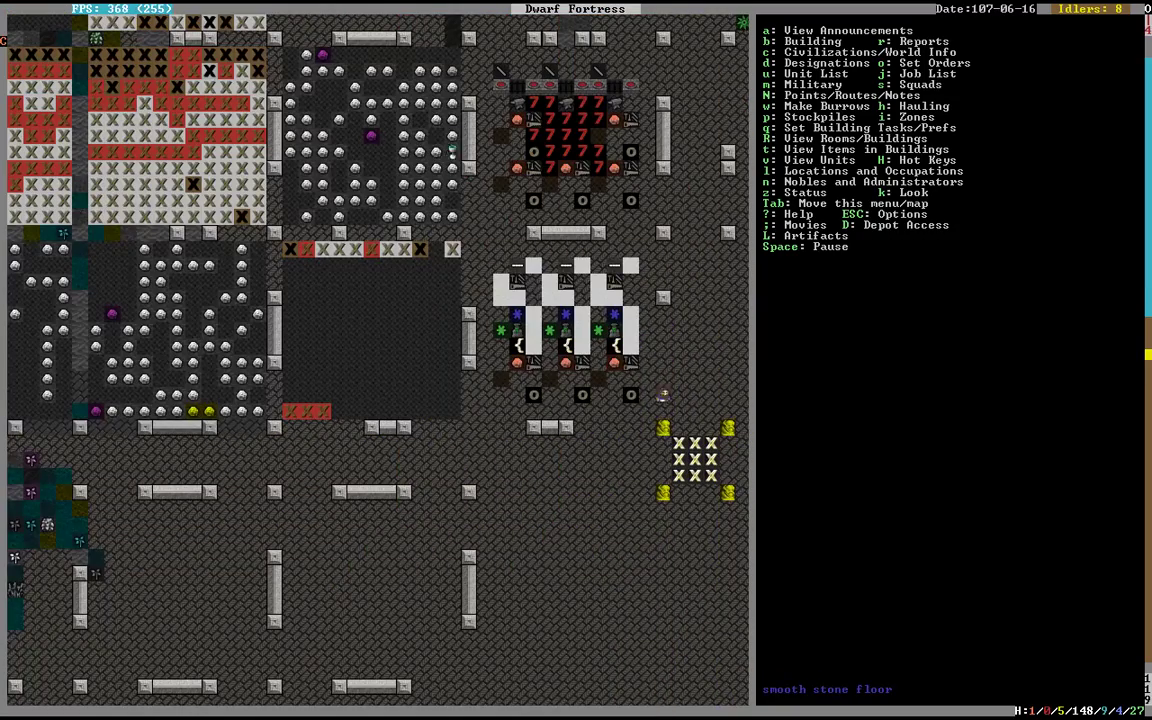
key(shift+Up)
key(shift+Up)
key(shift+Up)
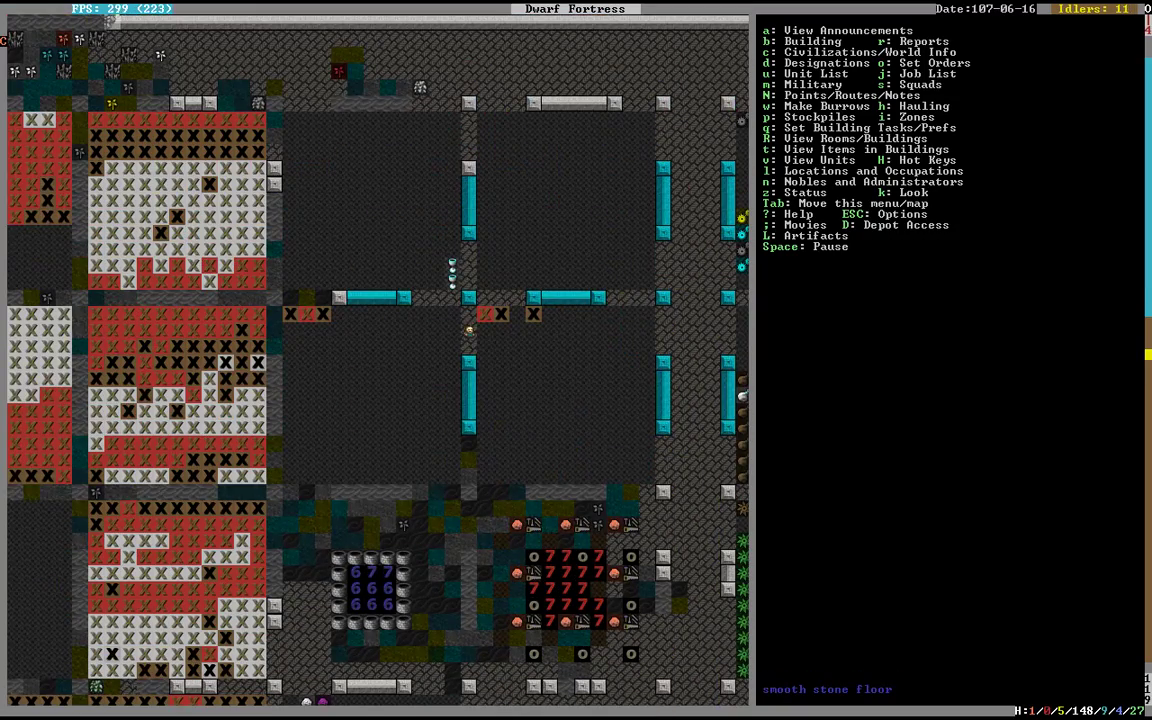
key(k)
key(Up)
key(Up)
key(Up)
key(Right)
key(Right)
key(Right)
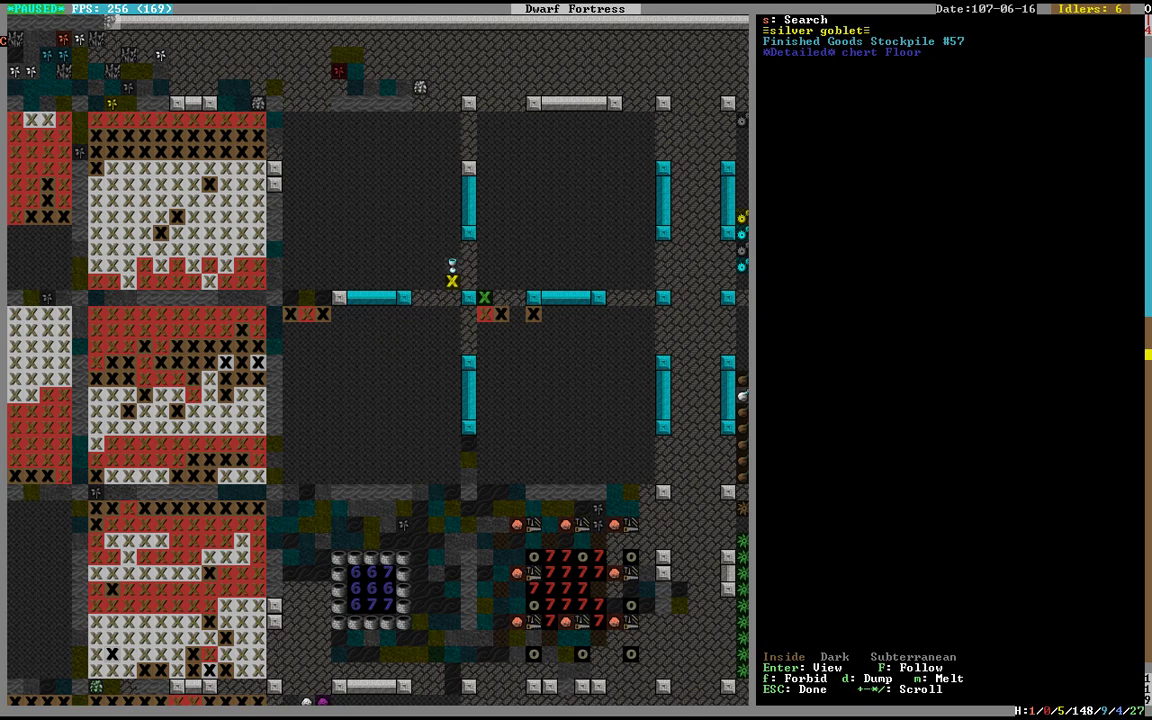
key(Escape)
key(shift+Down)
key(shift+Down)
key(q)
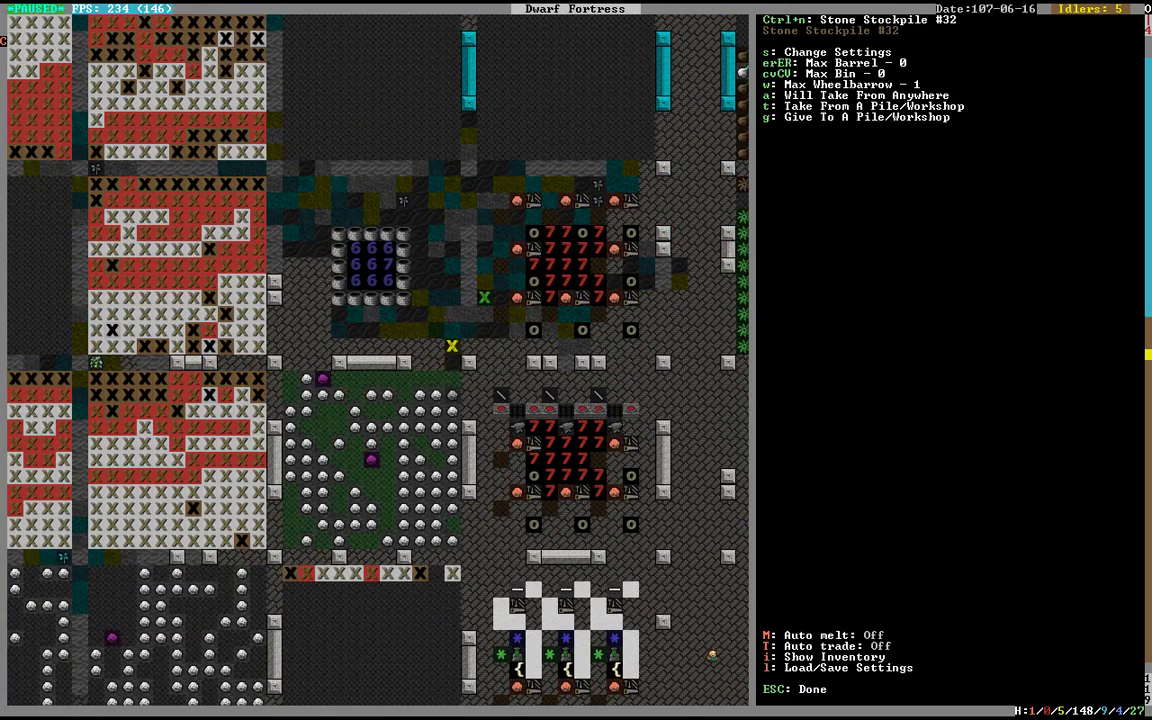
key(Up)
key(Up)
key(Up)
key(Right)
key(Right)
key(Right)
key(Right)
key(Right)
key(Right)
key(Escape)
key(shift+Down)
key(shift+Down)
key(shift+Left)
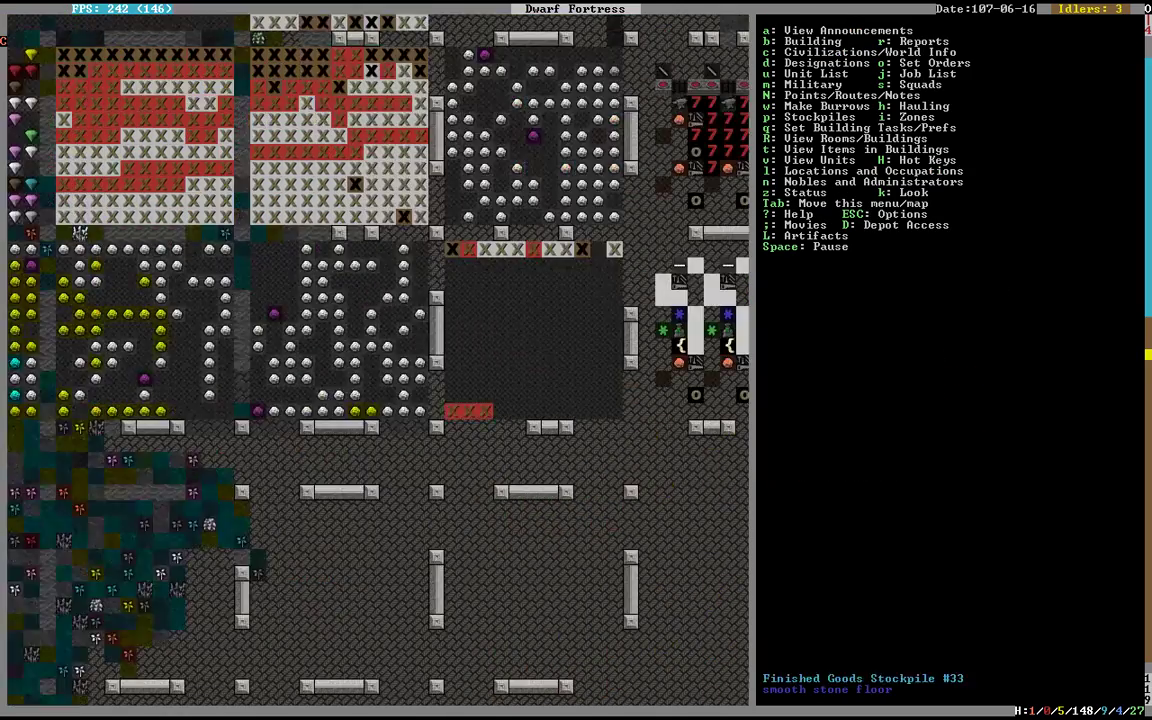
key(shift+Left)
key(shift+Left)
key(shift+Right)
key(shift+Right)
key(shift+Right)
key(shift+Right)
key(q)
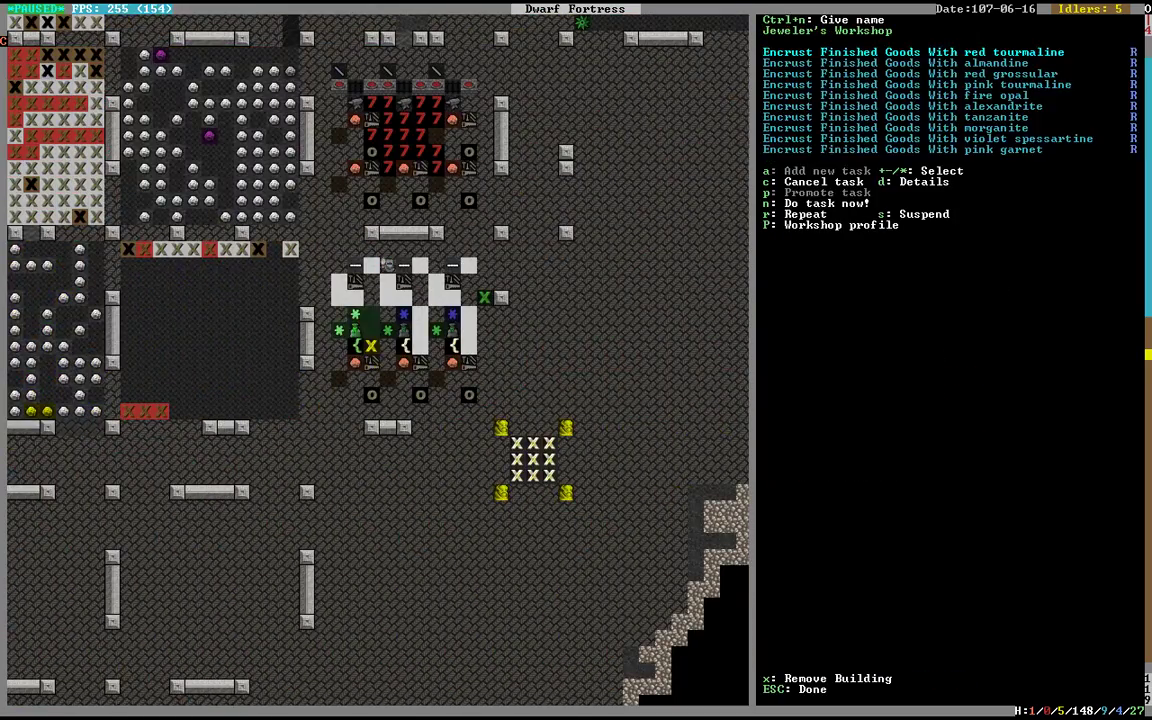
key(Escape)
key(shift+Up)
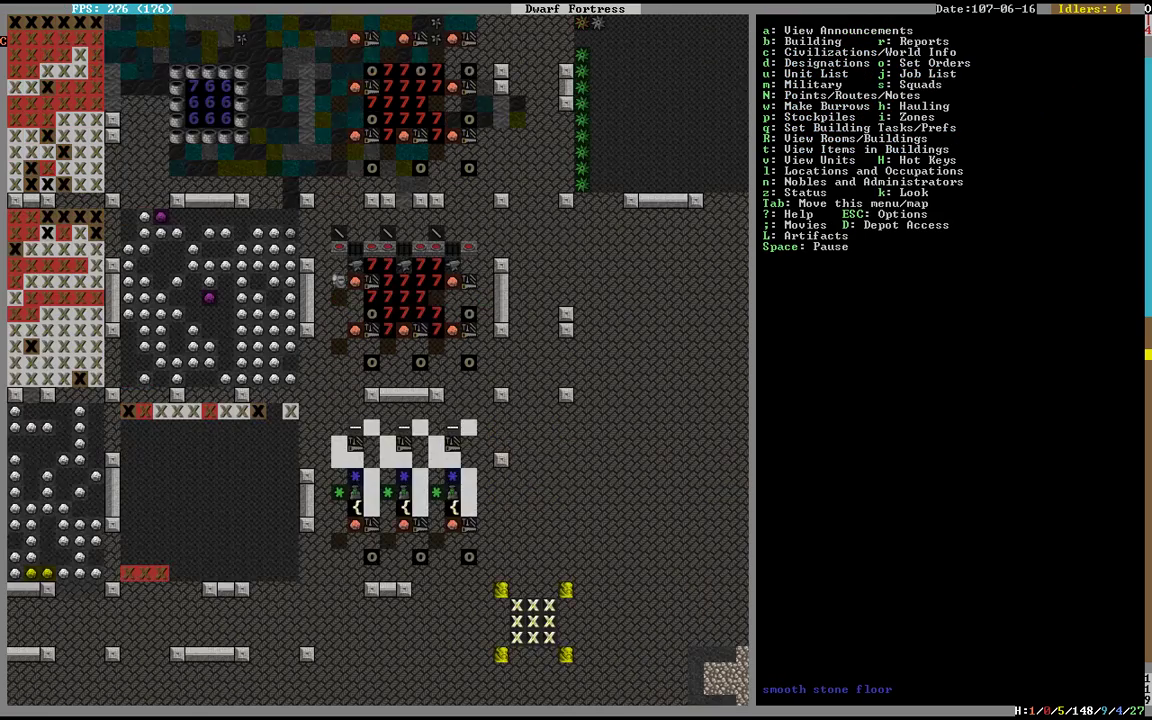
key(shift+Up)
key(shift+Up)
key(shift+Up)
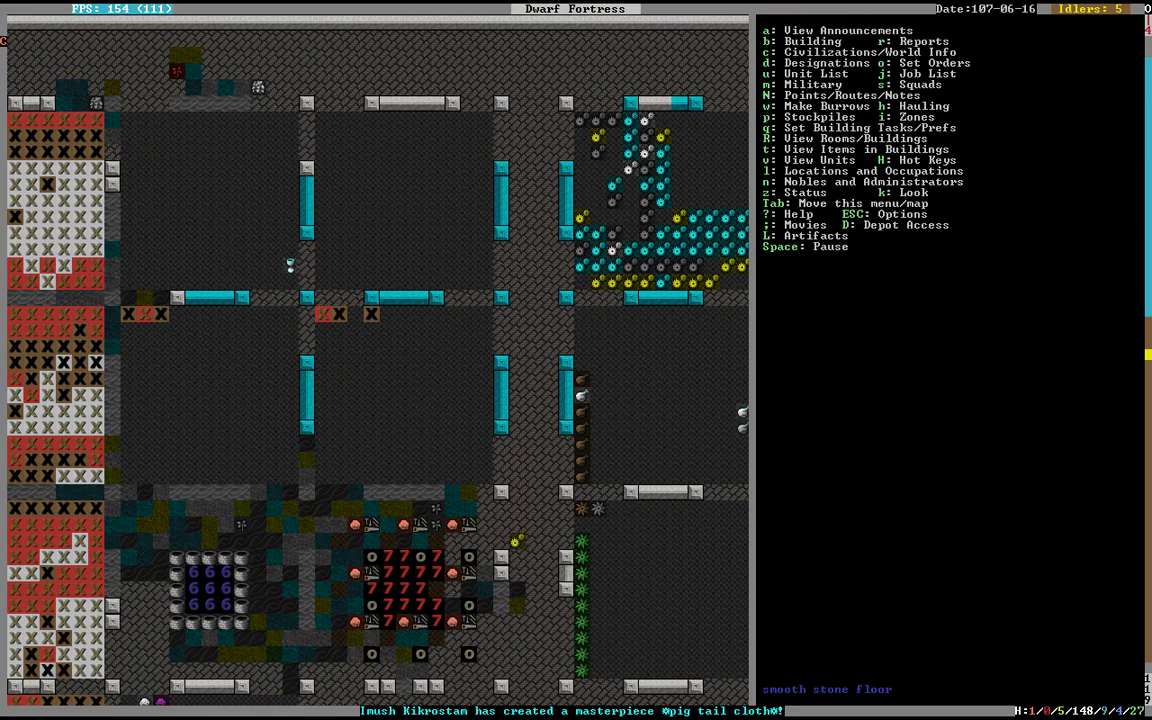
key(shift+Down)
key(shift+Down)
key(a)
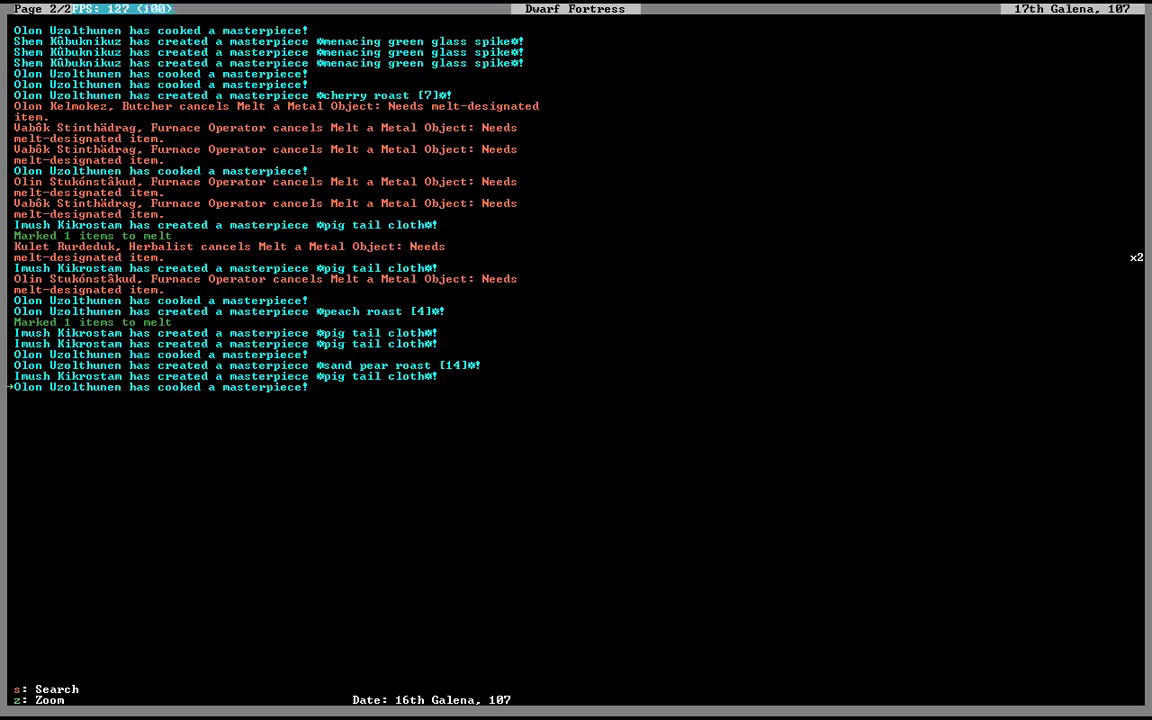
key(Escape)
key(j)
key(m)
key(Escape)
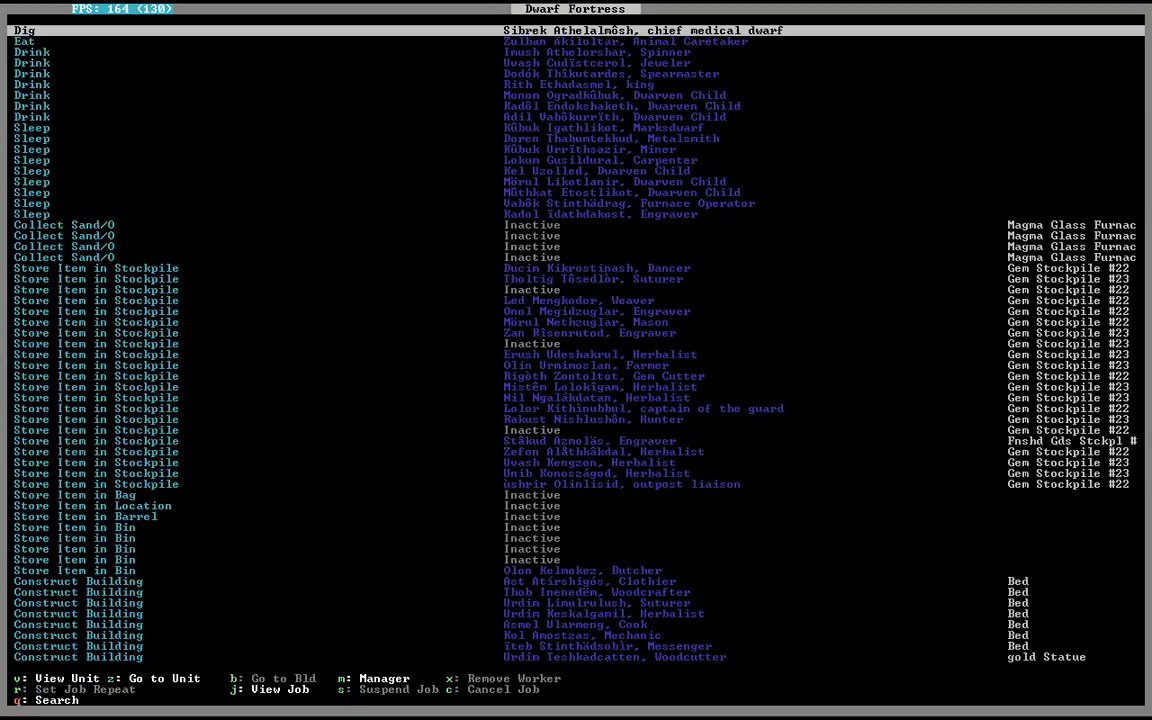
key(Escape)
key(z)
key(Right)
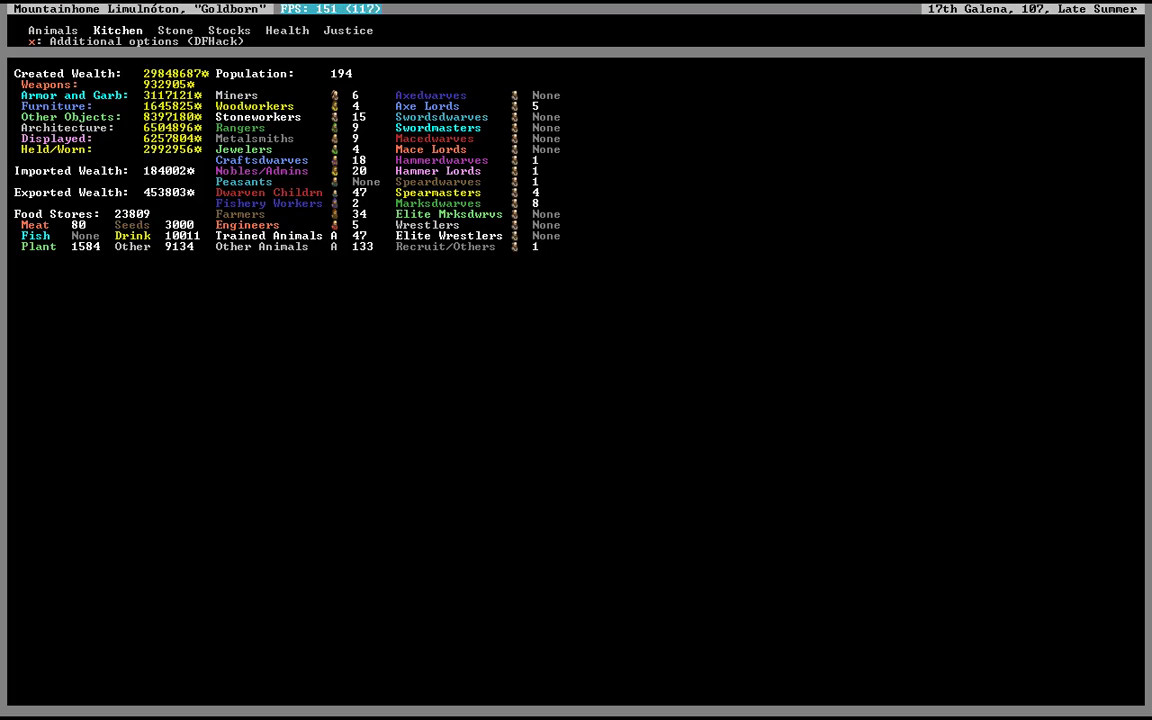
key(Return)
key(Down)
key(Down)
key(Down)
key(Up)
key(Up)
key(Up)
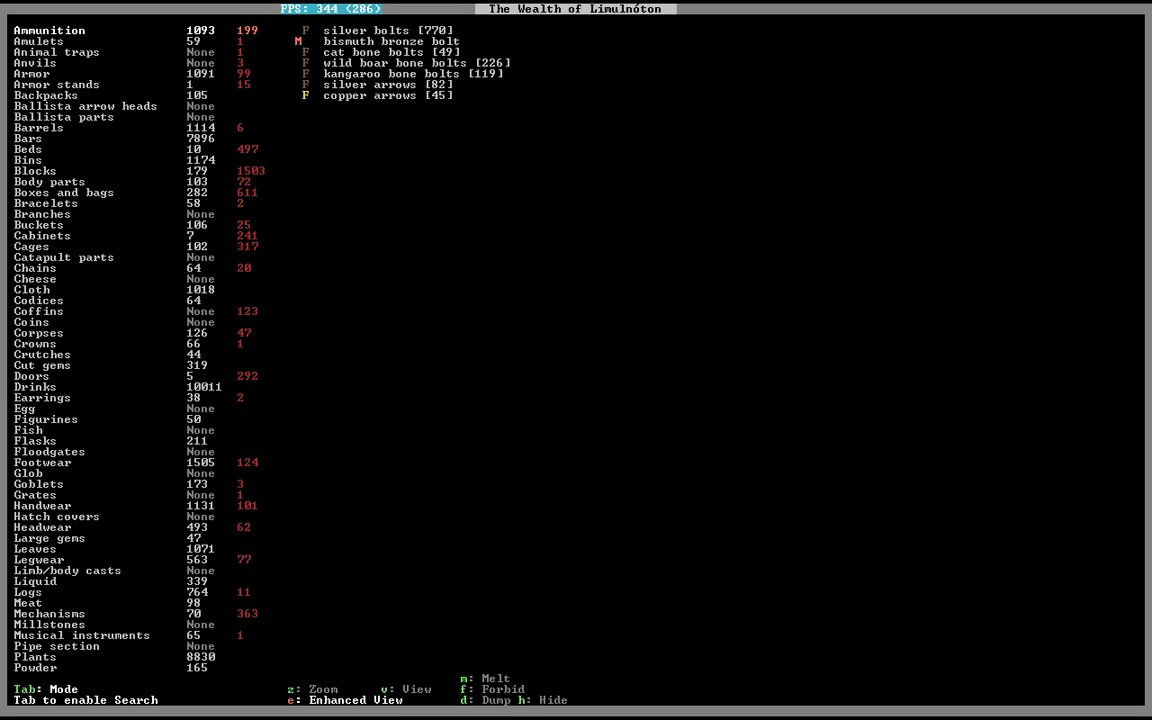
key(Down)
key(Down)
key(Down)
key(Down)
key(Down)
key(Down)
key(Down)
key(Down)
key(Down)
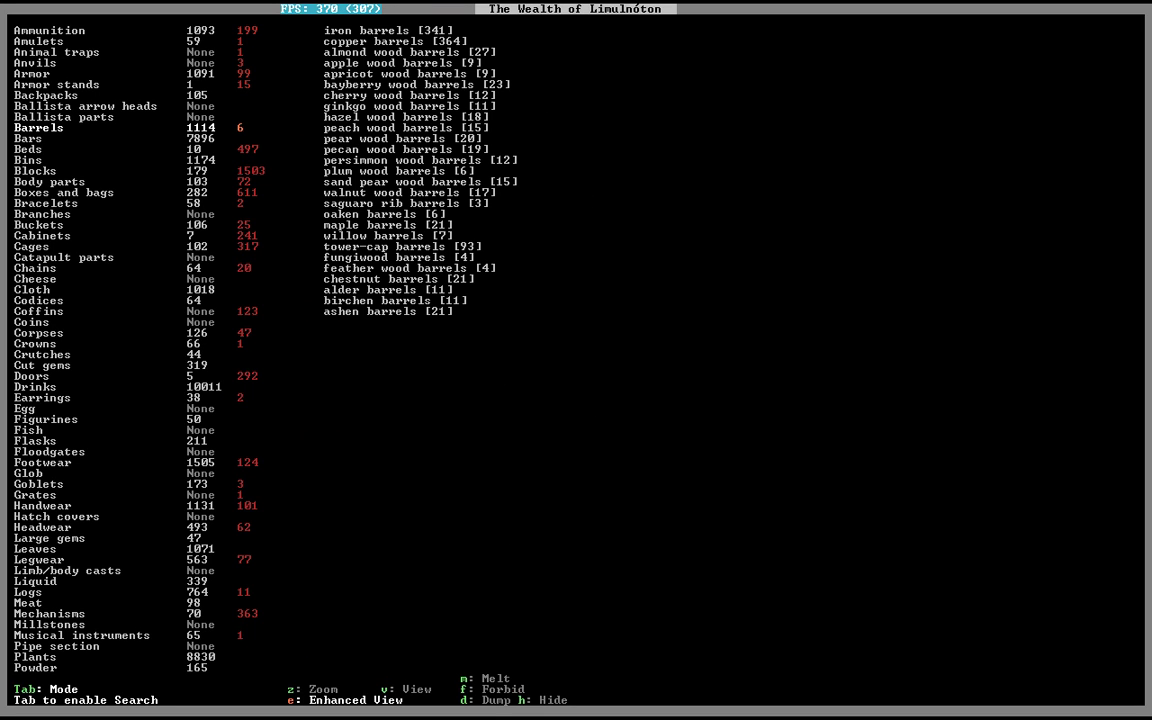
key(Down)
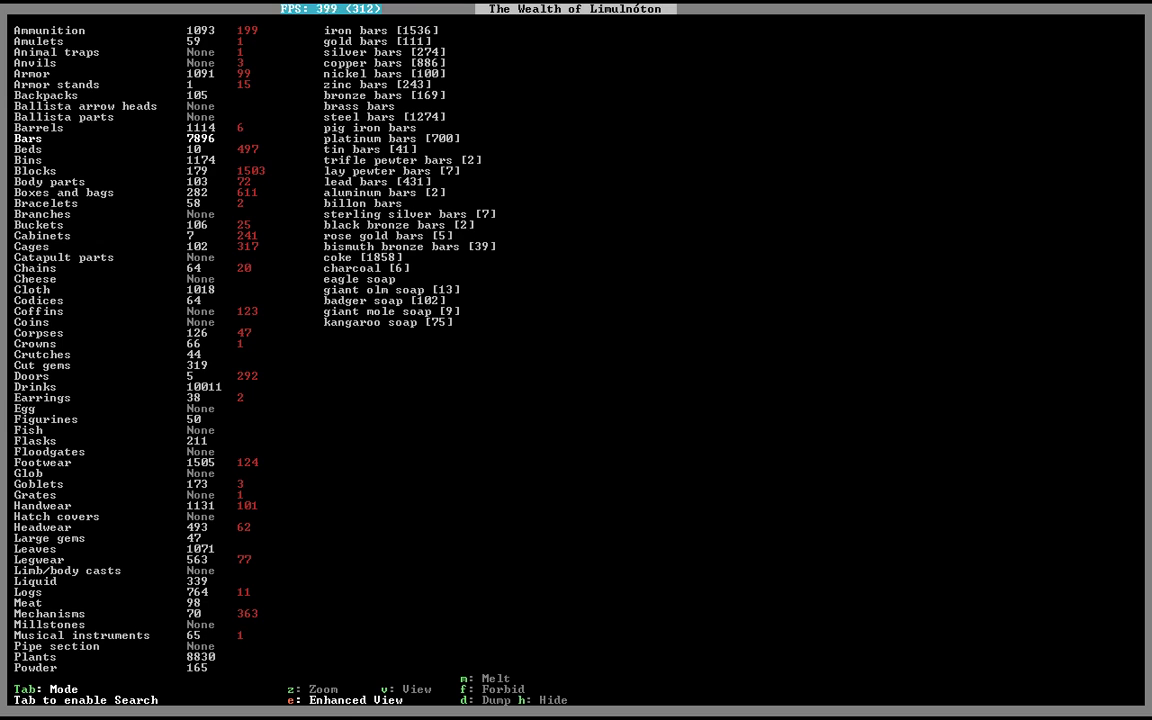
Step: Create a 'Forge copper short sword' work order for 40 and return to the map
key(Escape)
key(Escape)
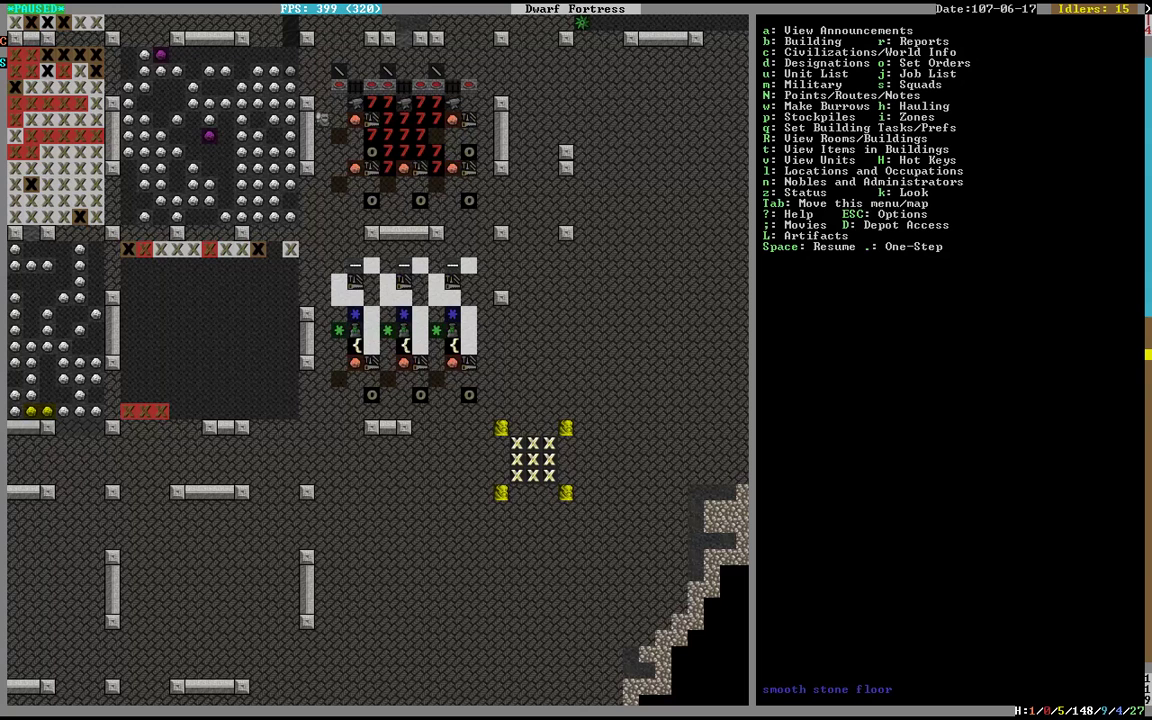
key(a)
key(Escape)
text(oncOPPER SWO)
key(Return)
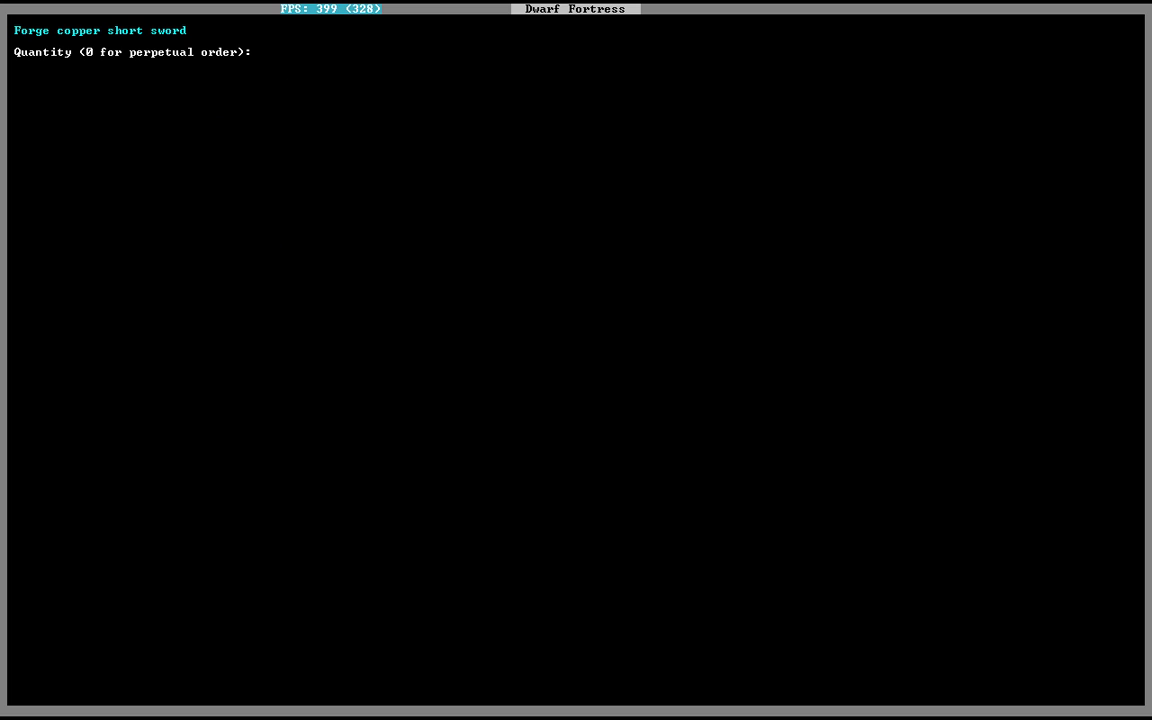
text(40)
key(Return)
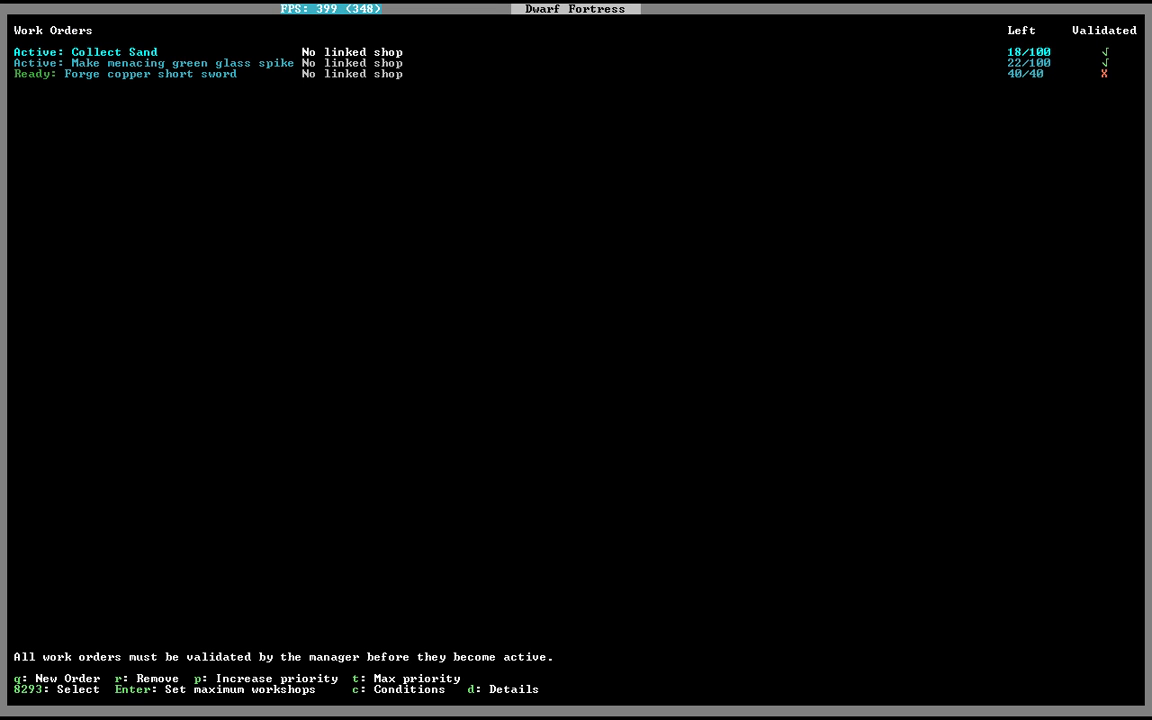
key(Escape)
Step: Review the recent announcements a few times while panning around the map
key(Escape)
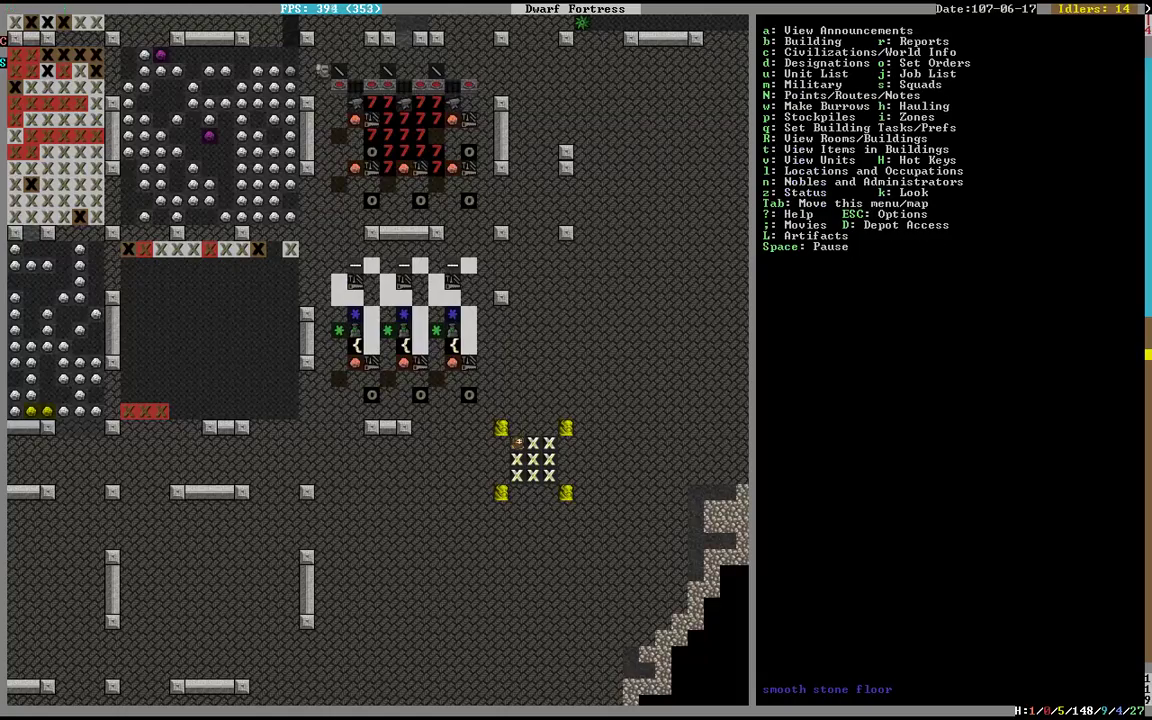
key(a)
key(Escape)
key(shift+Left)
key(a)
key(Escape)
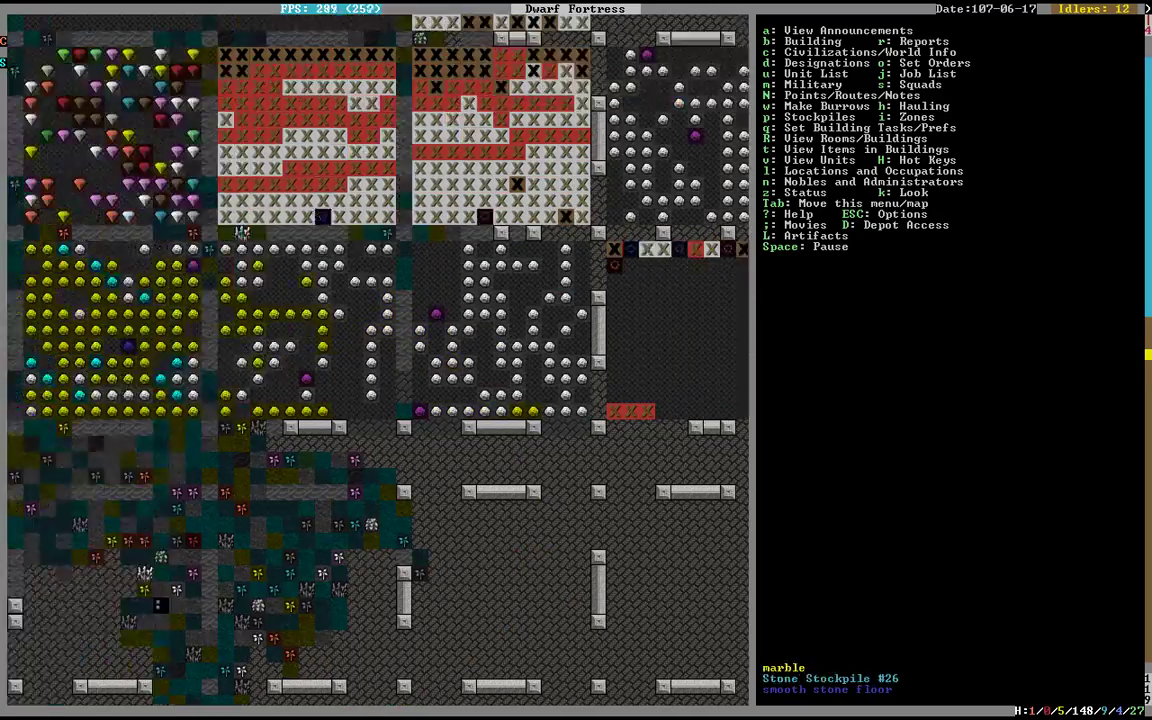
key(shift+Left)
key(shift+Right)
key(shift+Right)
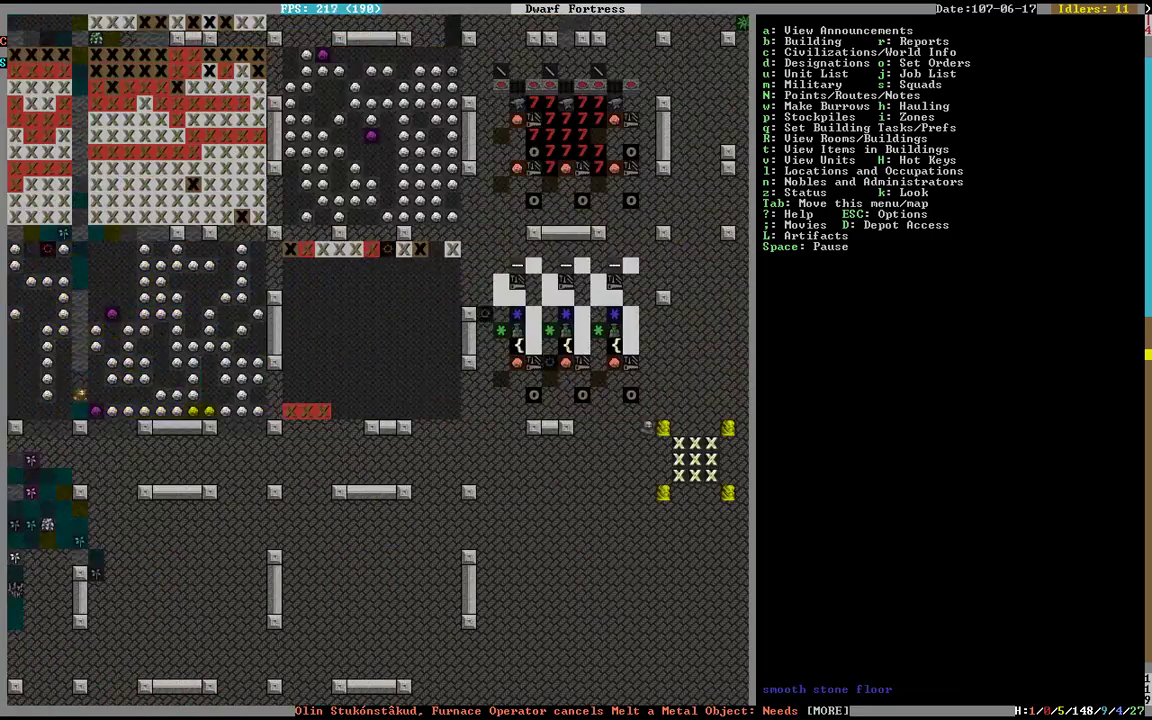
key(a)
key(Escape)
key(shift+Up)
key(shift+Up)
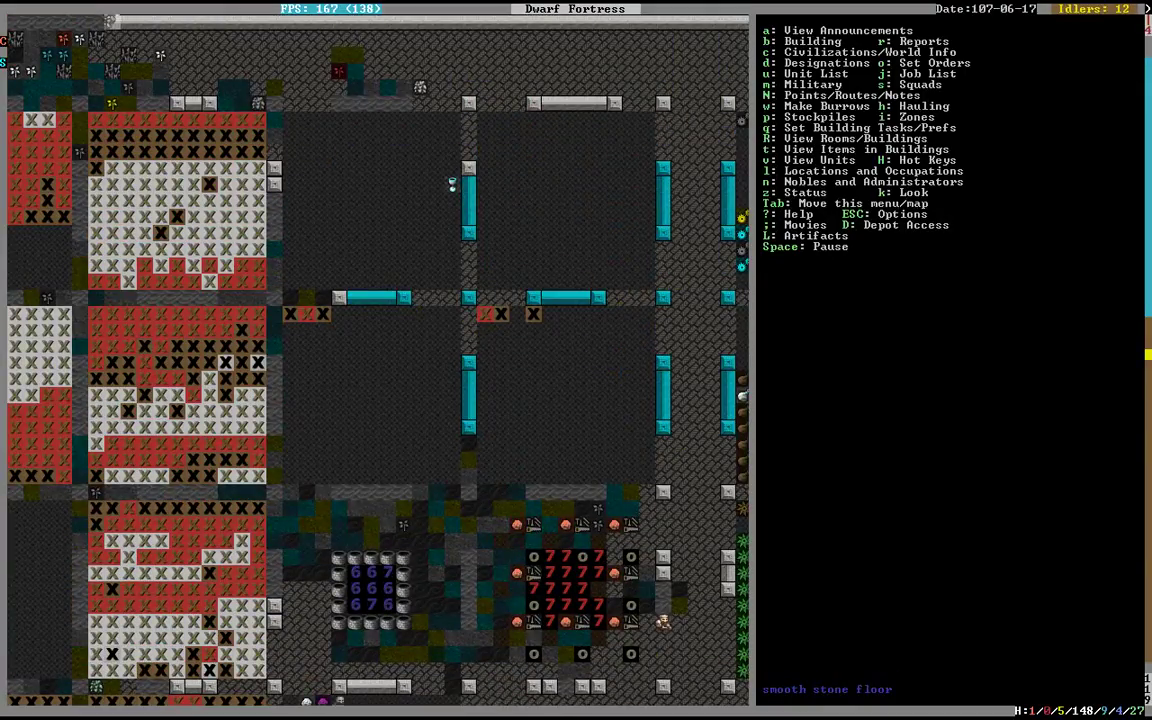
Step: Inspect the silver goblet in Finished Goods Stockpile #57
key(k)
key(Up)
key(Up)
key(Up)
key(Right)
key(Right)
key(Right)
key(Right)
key(Up)
key(Up)
key(Up)
key(Up)
key(Up)
key(Up)
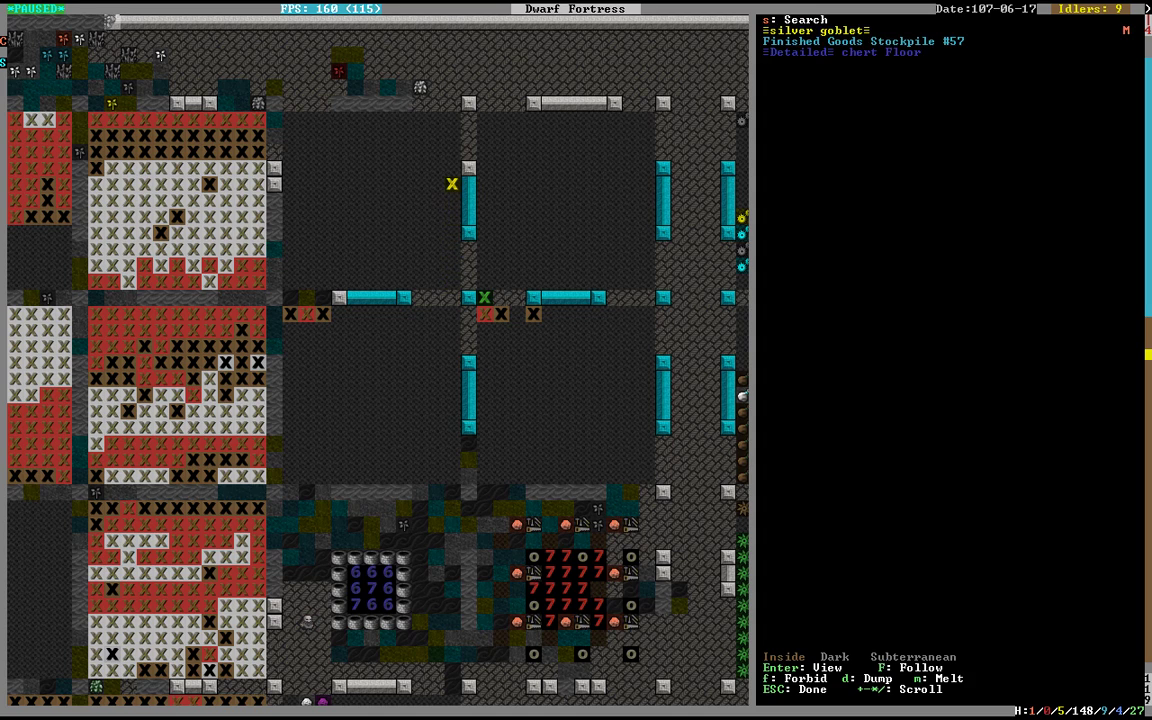
key(Escape)
Step: Check the magma smelter's details and available tasks
key(shift+Down)
key(shift+Down)
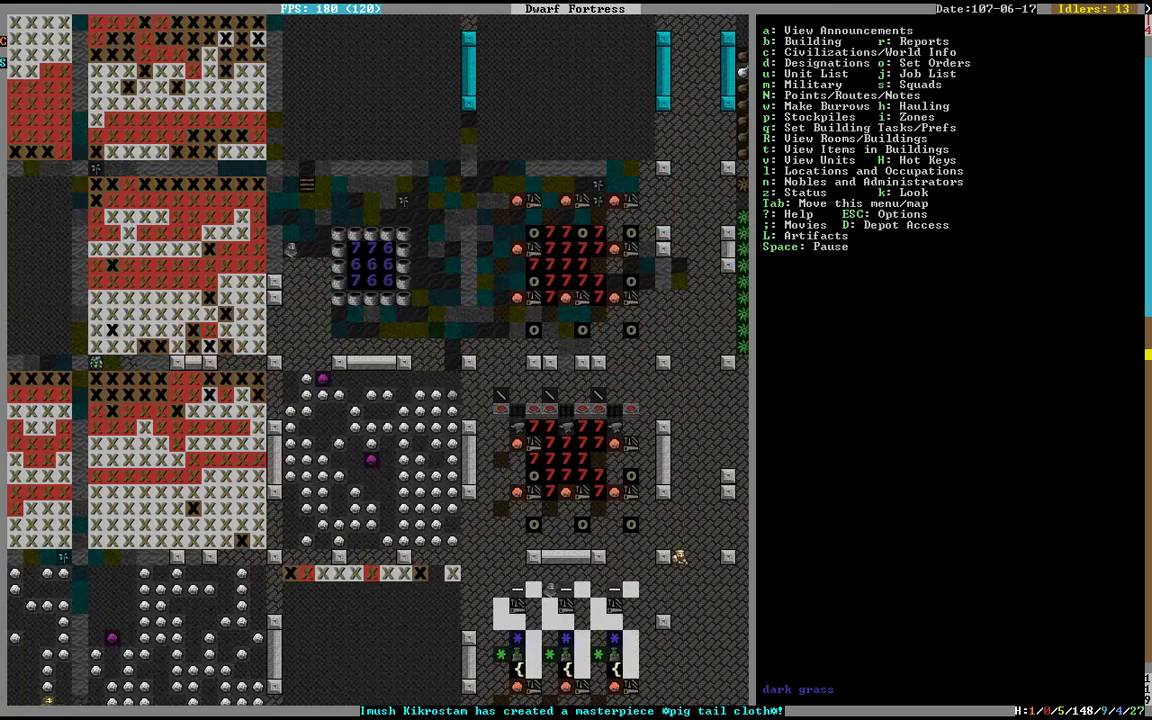
key(shift+Right)
key(q)
key(a)
key(Escape)
key(Escape)
key(shift+Up)
key(shift+Up)
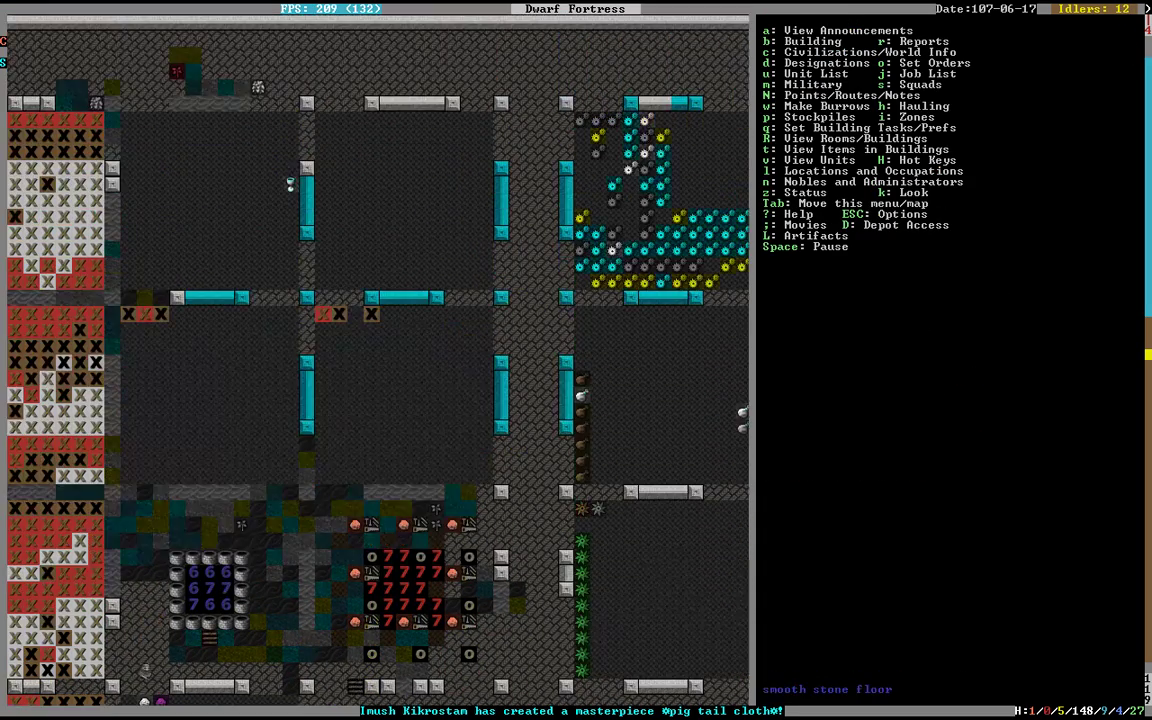
key(shift+Down)
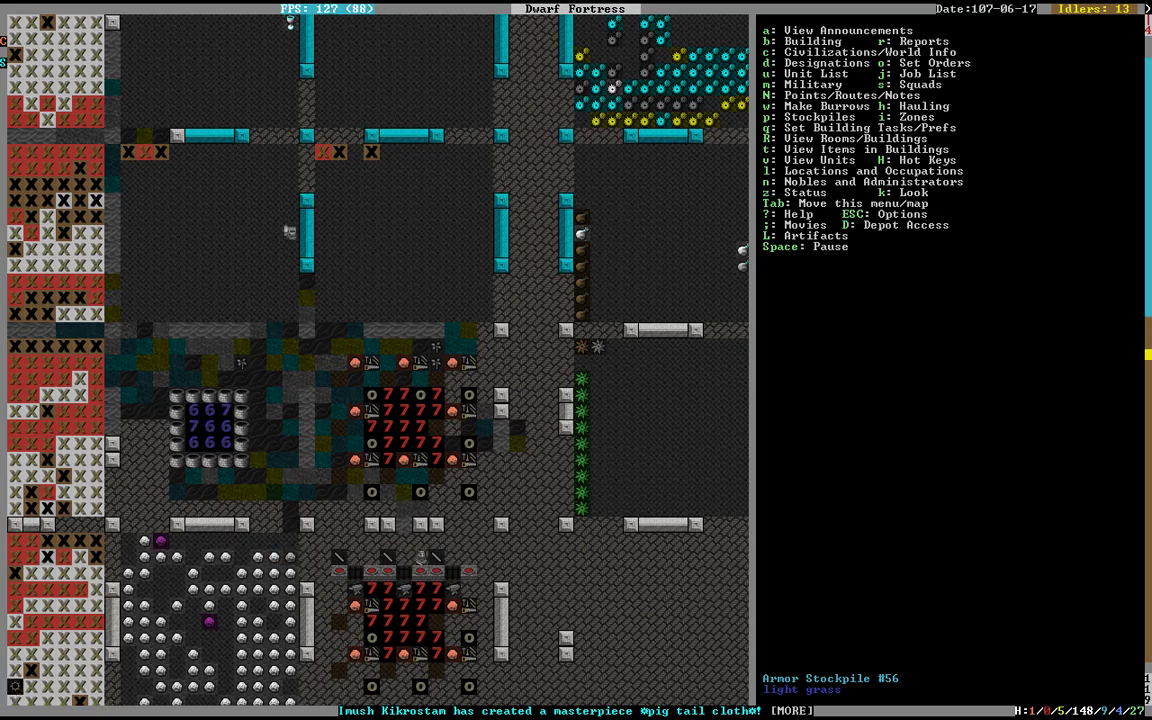
key(shift+Up)
key(shift+Down)
key(shift+Down)
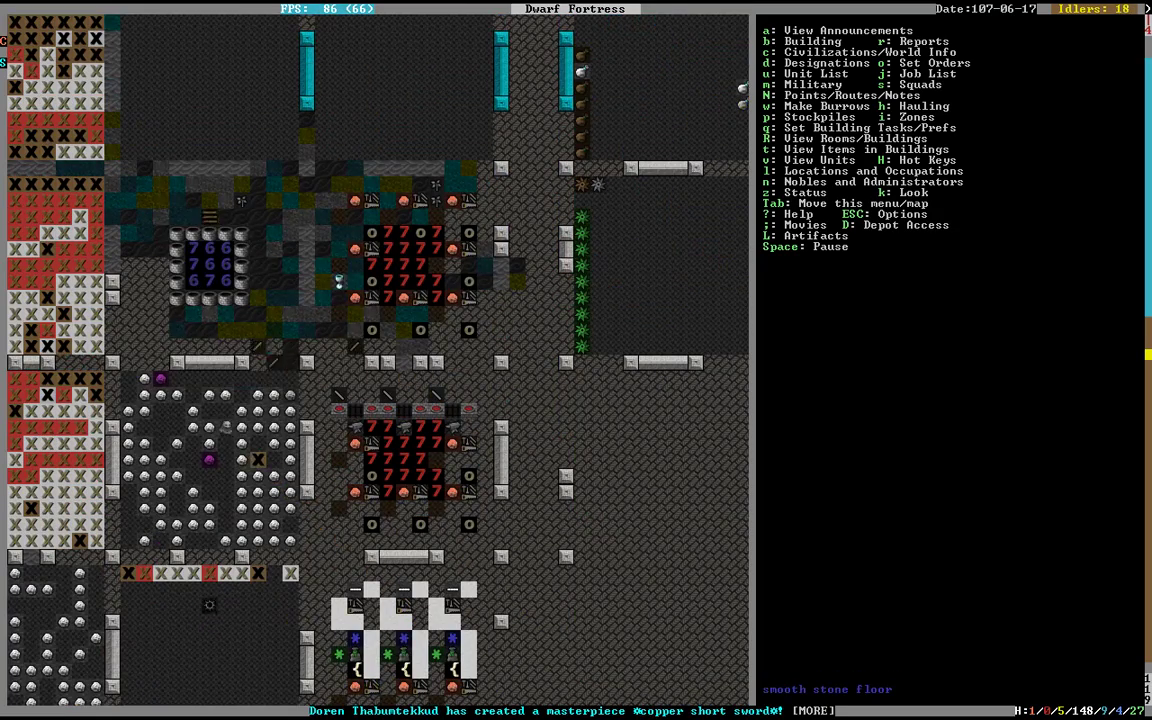
Step: Inspect the menacing green glass spike in Weapon Stockpile #29
key(shift+Left)
key(shift+Left)
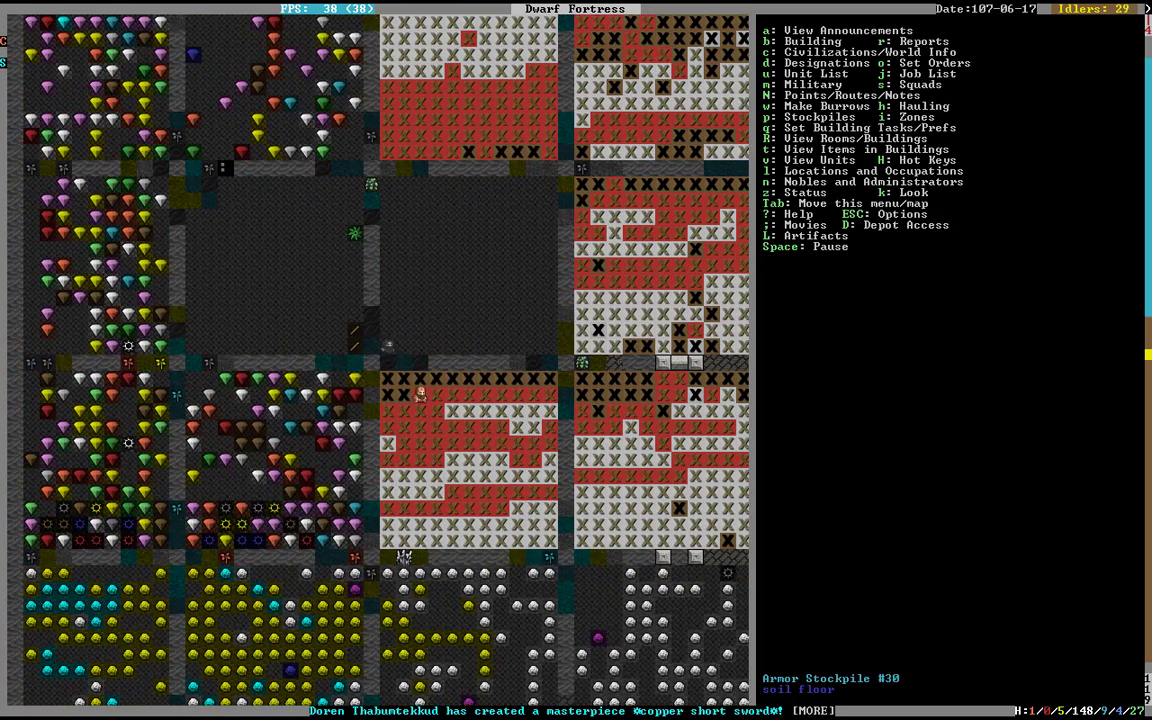
key(k)
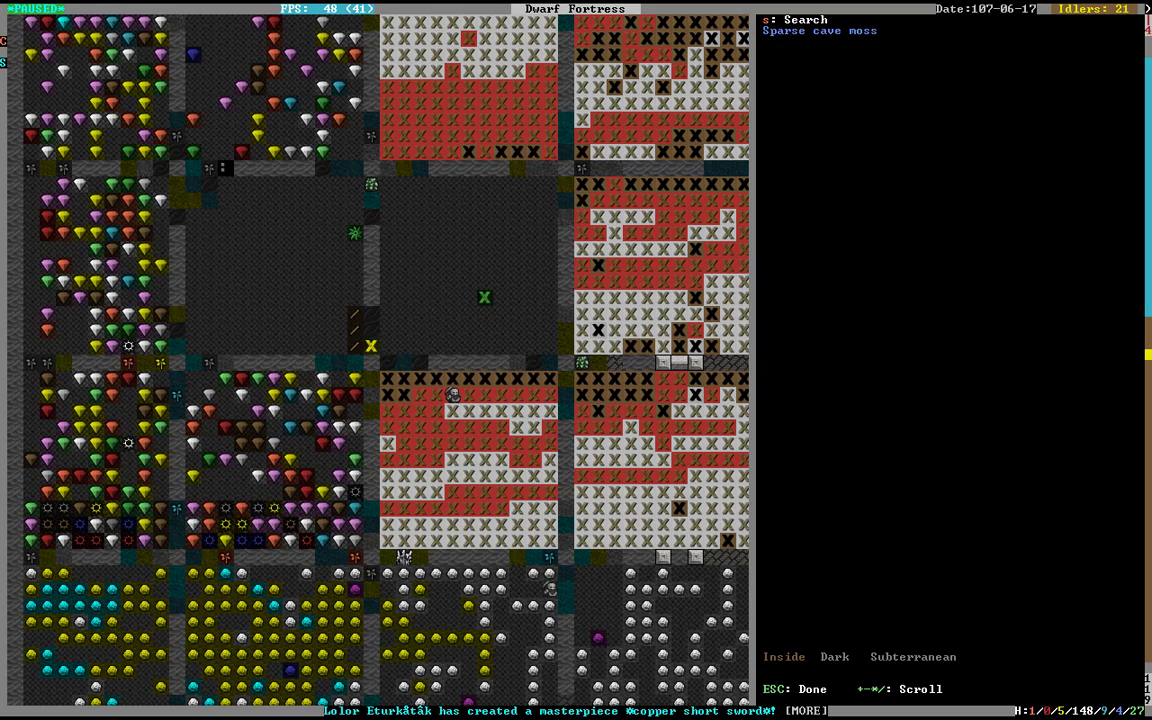
key(Up)
key(Up)
key(Up)
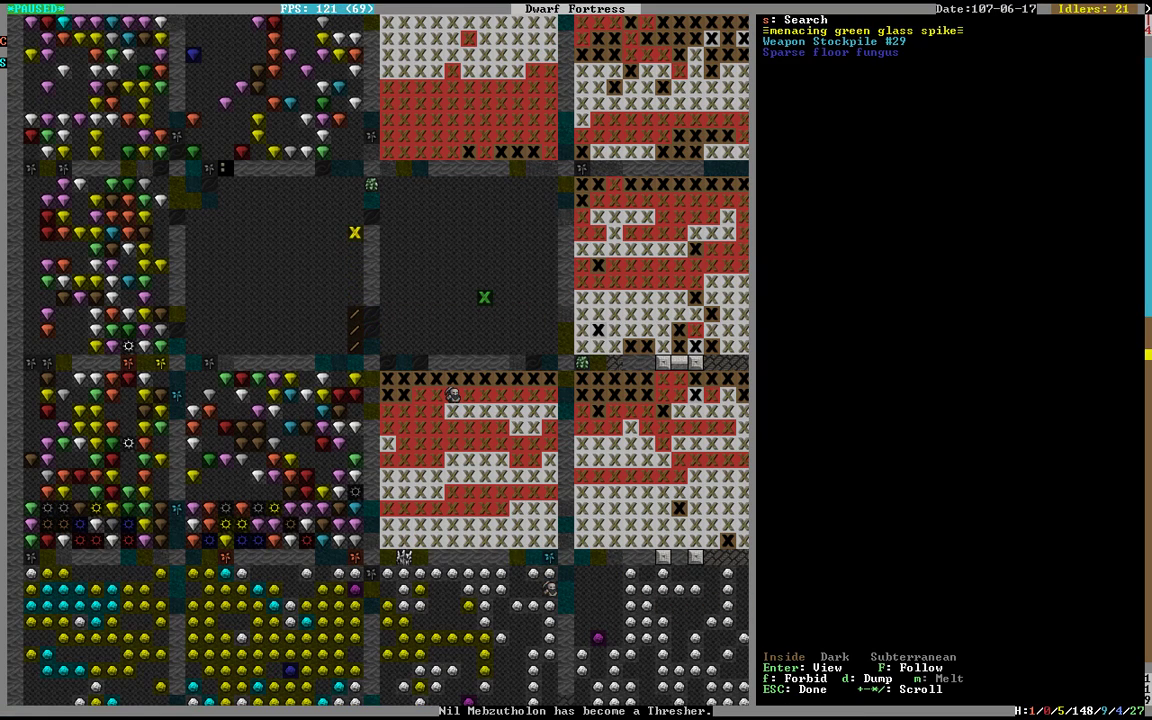
key(Escape)
key(shift+Down)
key(shift+Right)
key(shift+Right)
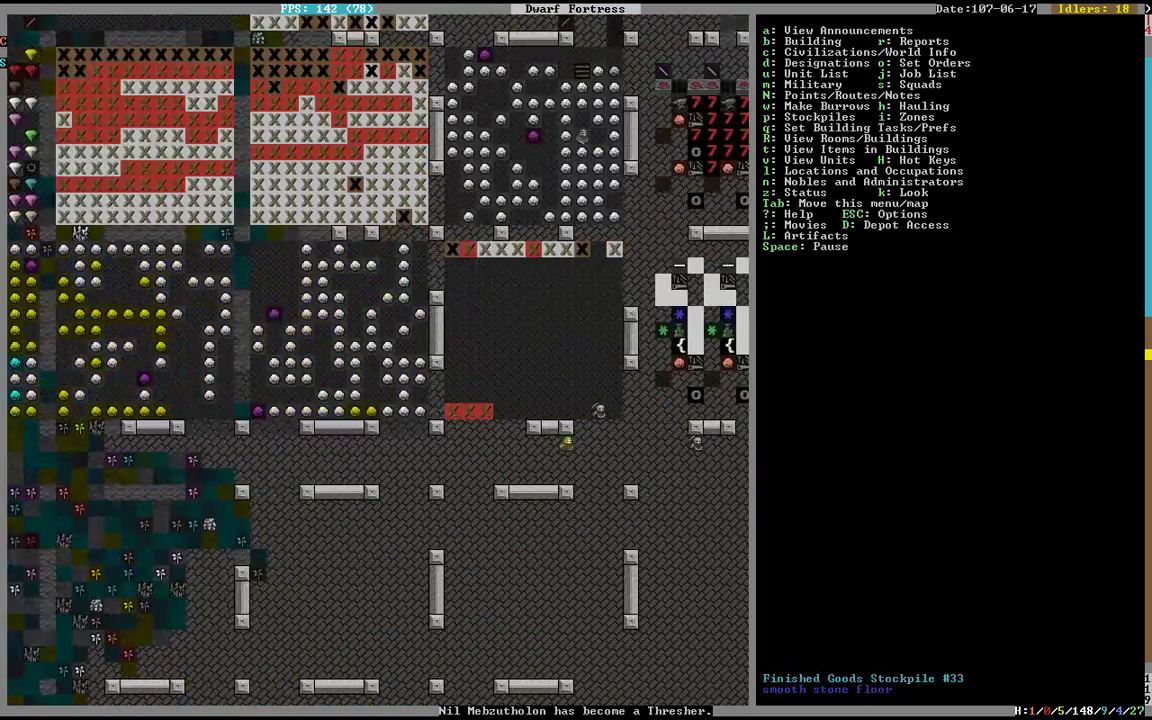
key(shift+Right)
key(shift+Right)
key(shift+Up)
key(shift+Up)
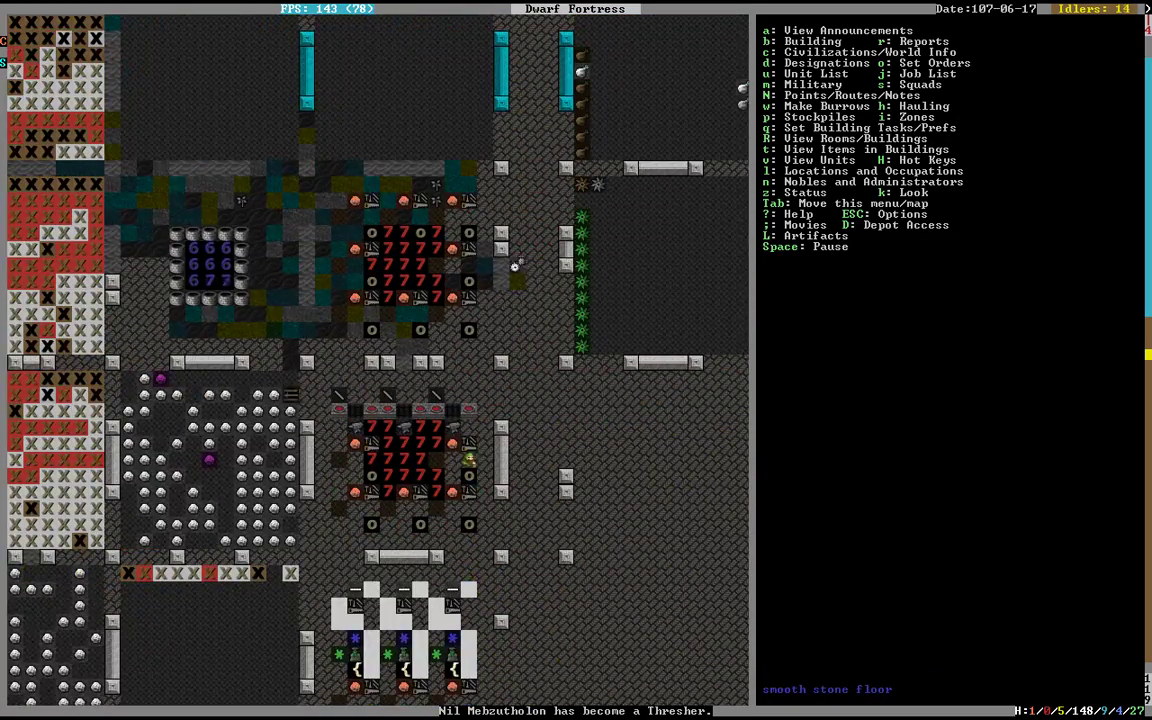
Step: Look over the work orders, checking the second order and the Collect Sand order
key(j)
key(m)
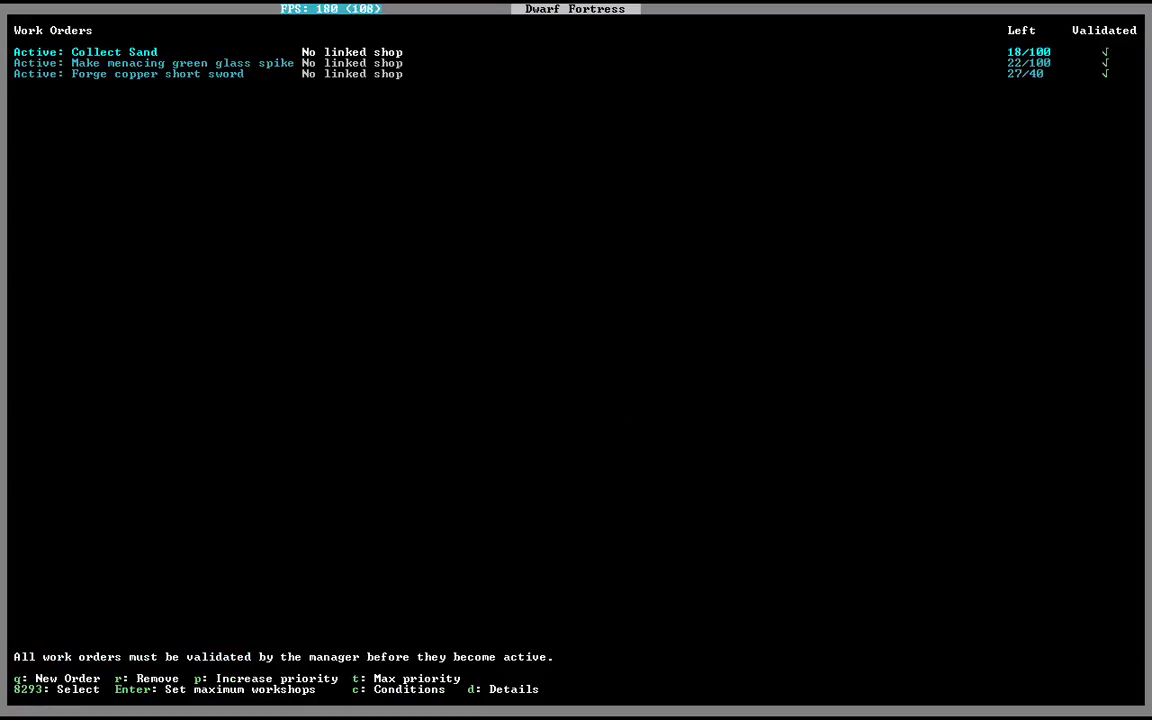
key(Down)
key(Up)
Step: Leave work orders, pan around the map, and review recent announcements
key(Escape)
key(shift+Up)
key(shift+Up)
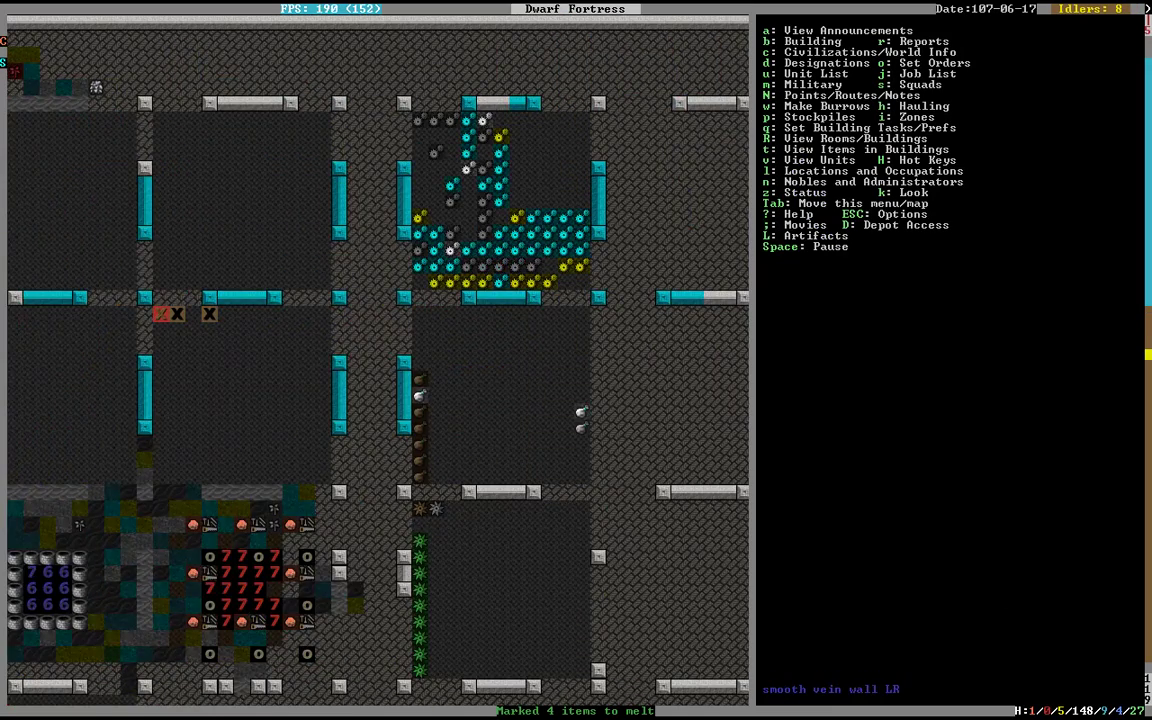
key(shift+Left)
key(shift+Down)
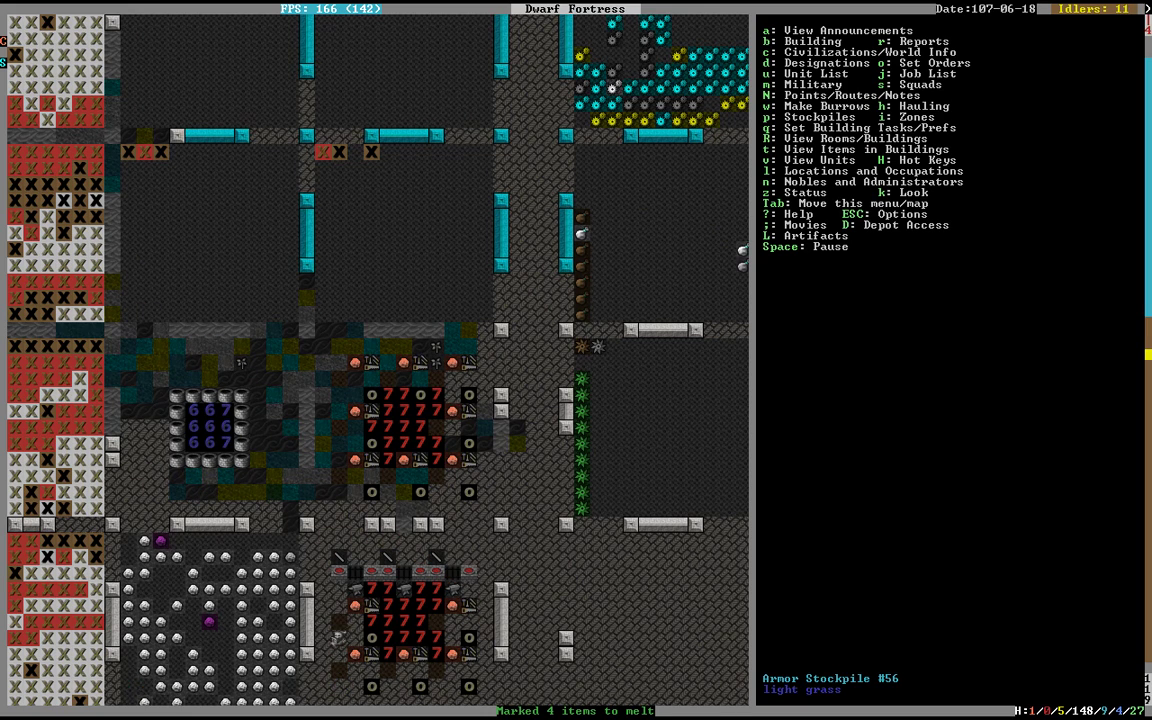
key(shift+Left)
key(shift+Left)
key(shift+Left)
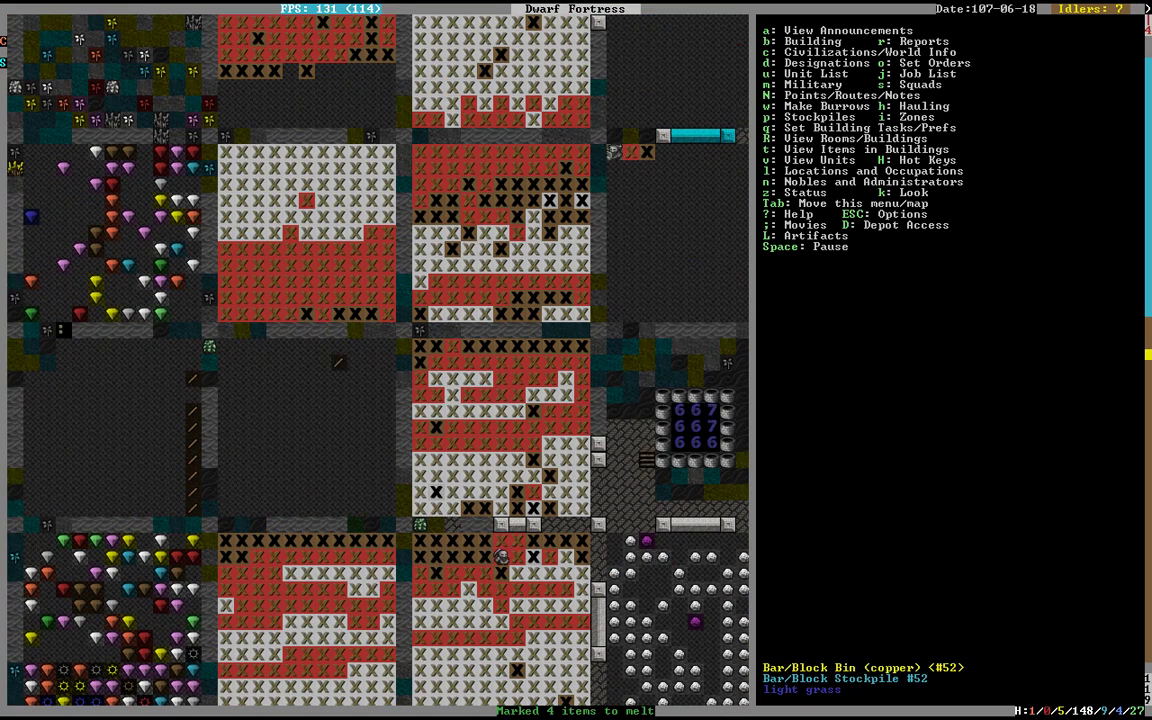
key(shift+Right)
key(shift+Right)
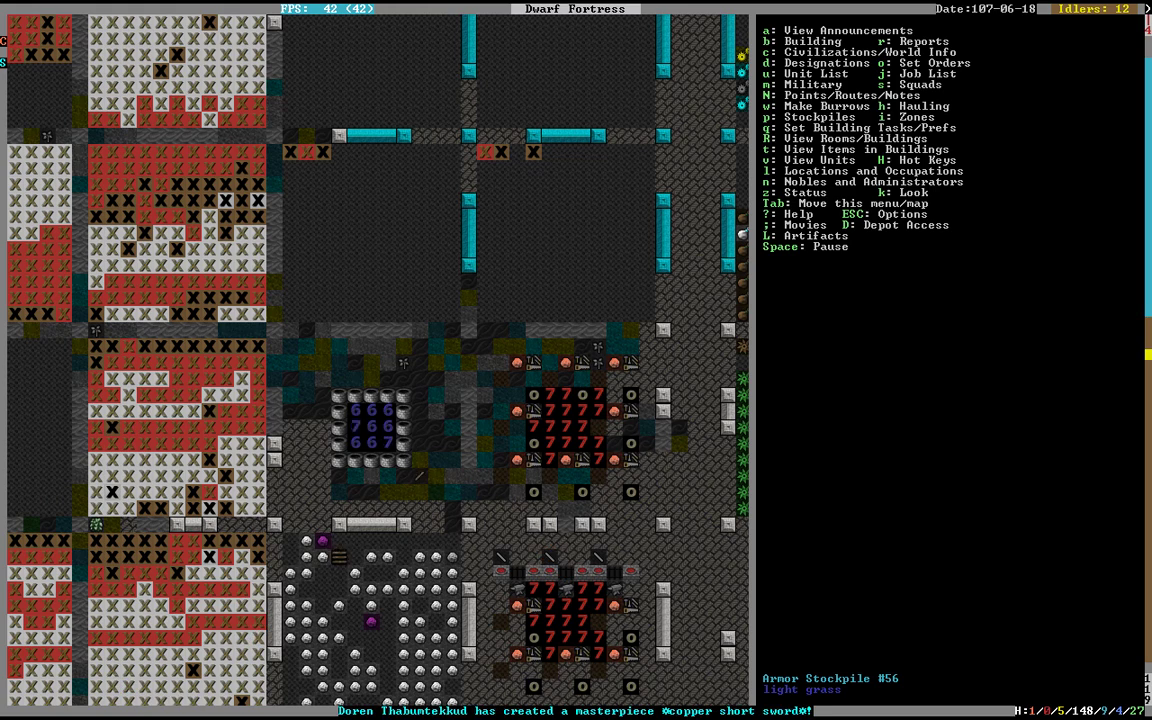
key(a)
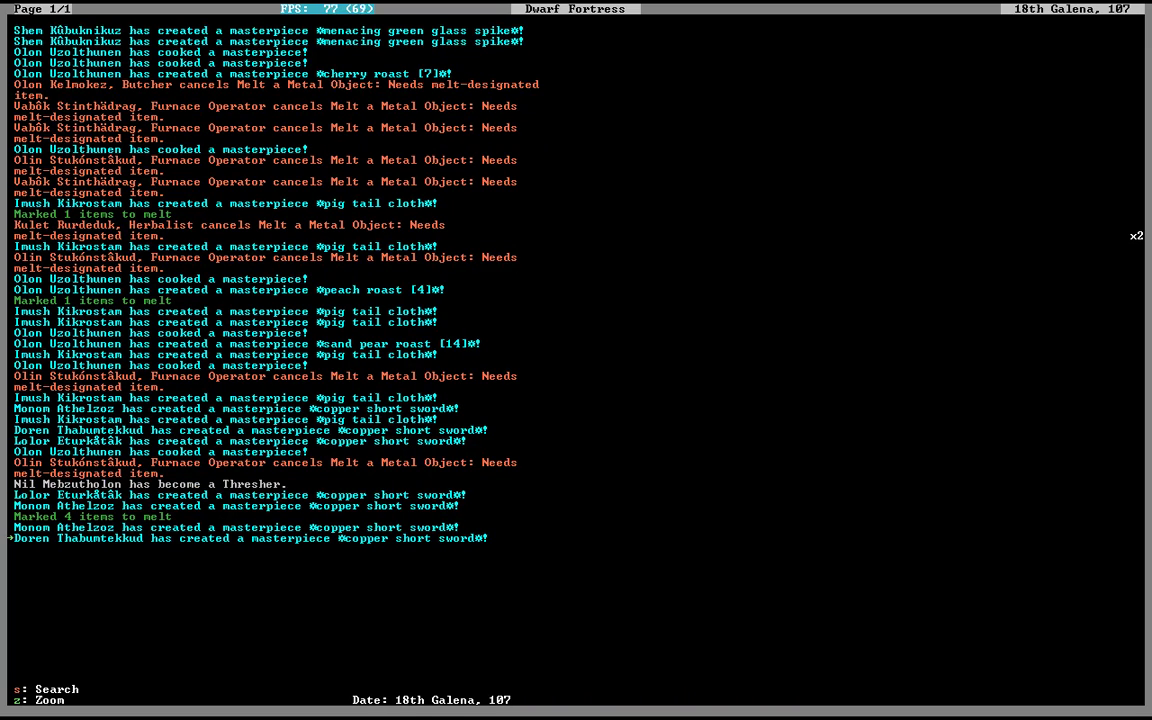
key(Escape)
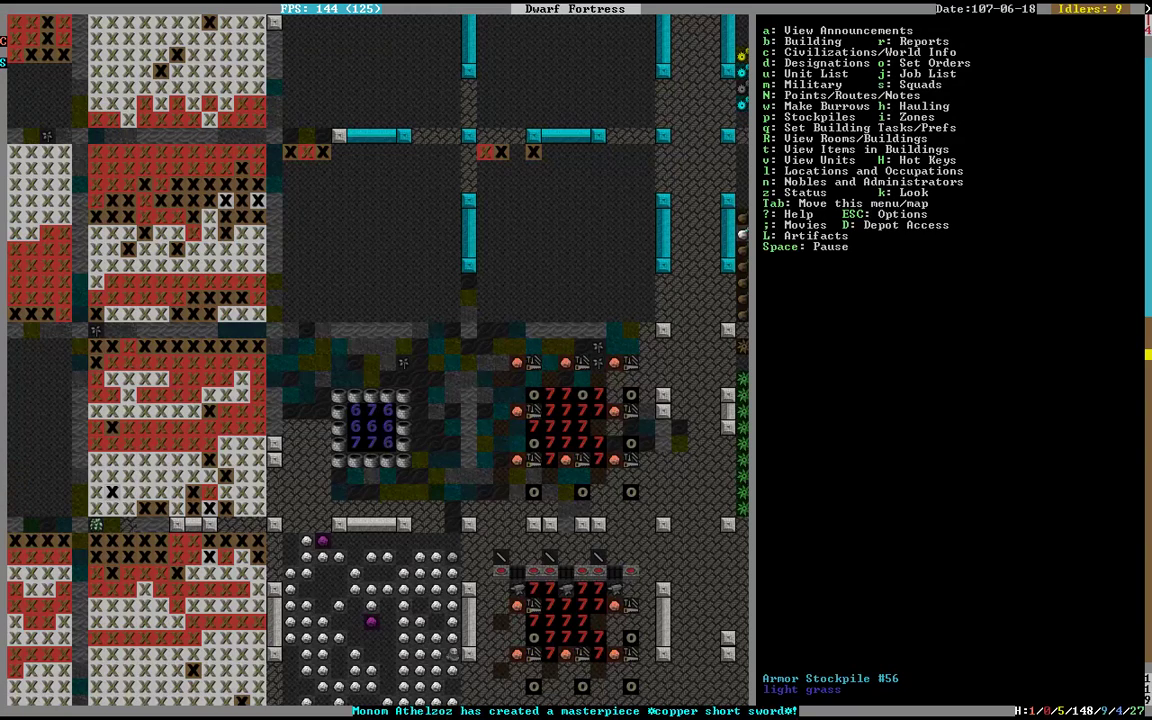
Step: Inspect the Magma Forge items, then see announcements of 10 items marked to melt
key(shift+Right)
key(shift+Down)
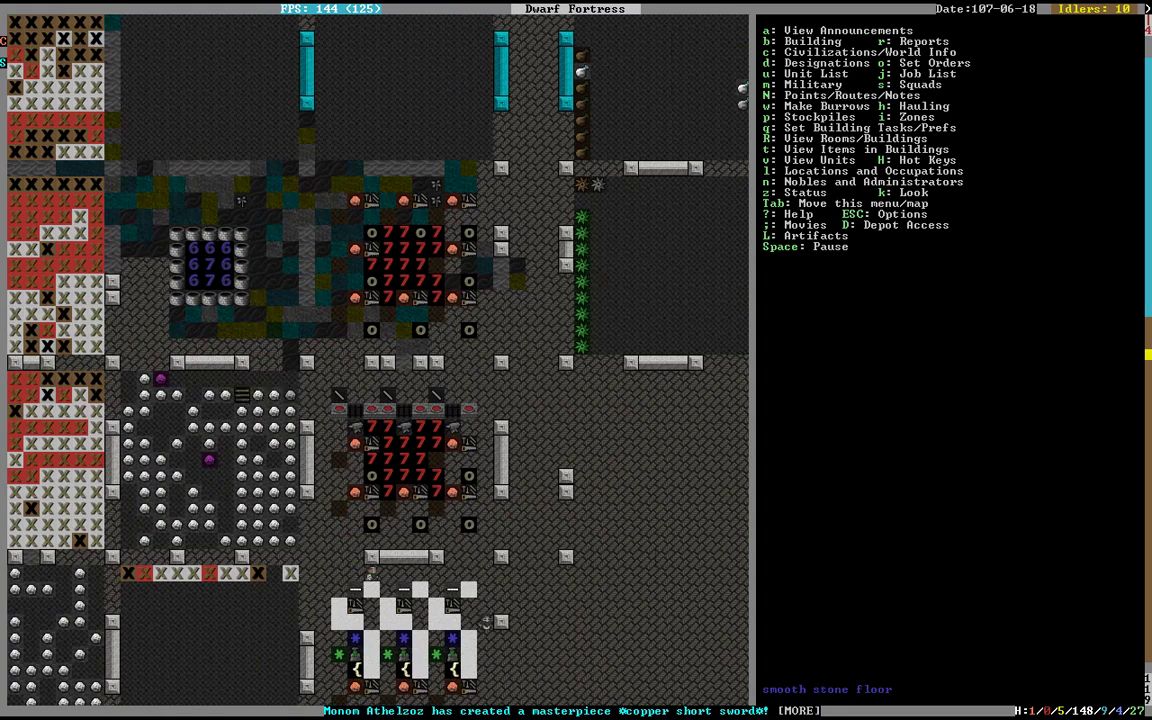
key(t)
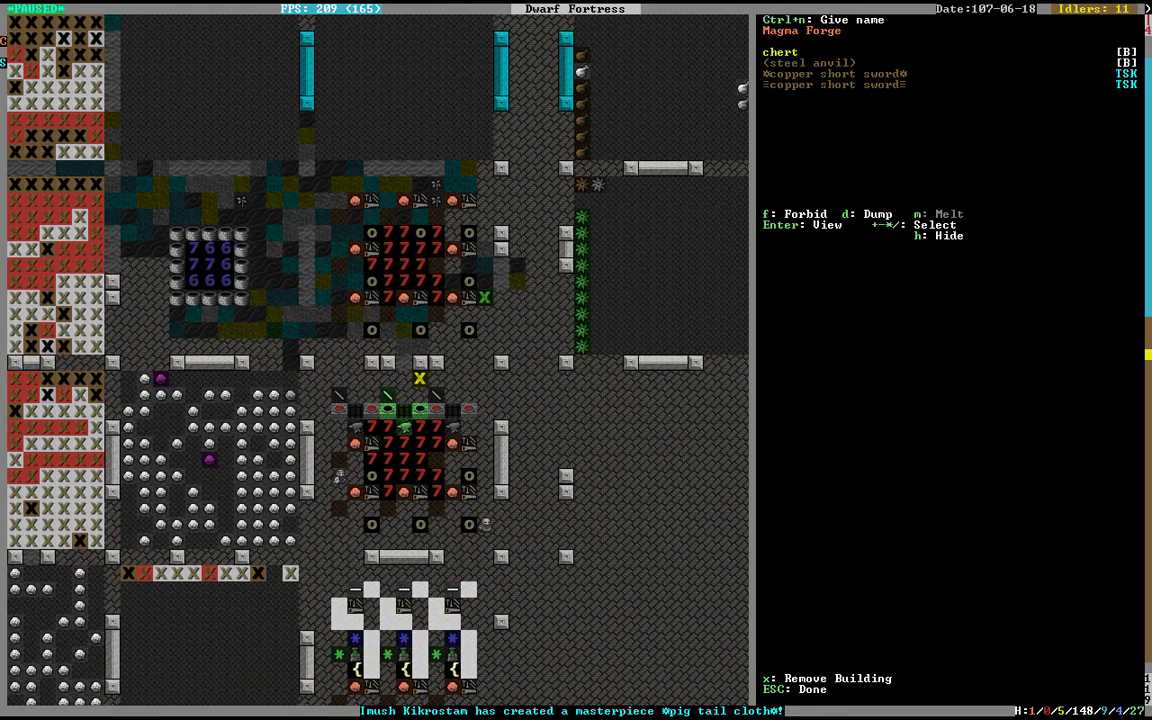
key(Left)
key(Left)
key(Left)
key(Escape)
key(shift+Left)
key(shift+Left)
key(shift+Left)
key(shift+Left)
key(shift+Right)
key(shift+Right)
key(shift+Right)
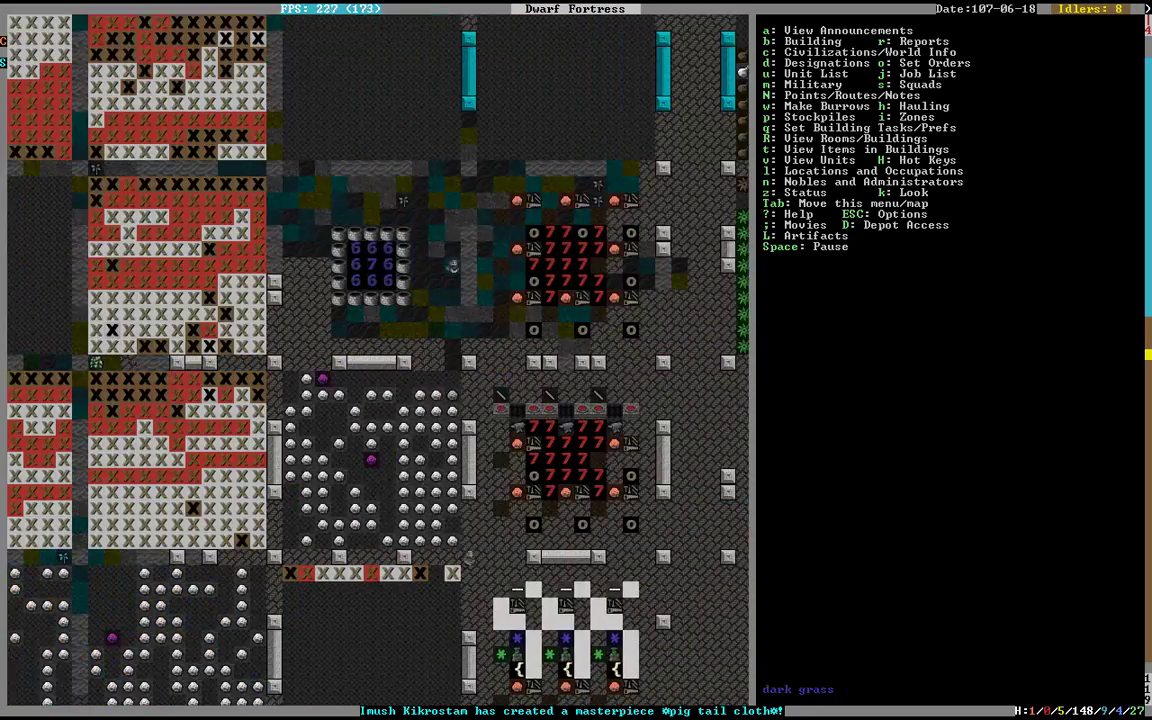
key(shift+Down)
key(shift+Down)
key(shift+Up)
key(shift+Up)
key(a)
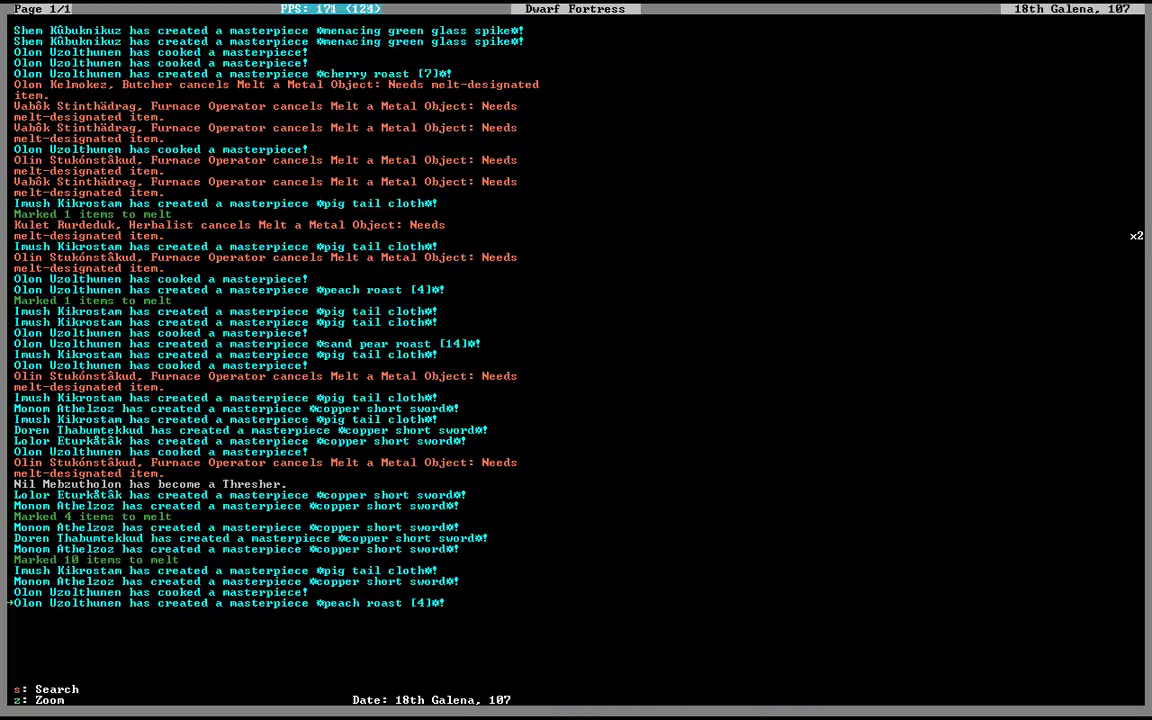
Step: Set The Rough Crews' uniform to replace normal clothing
key(Escape)
key(m)
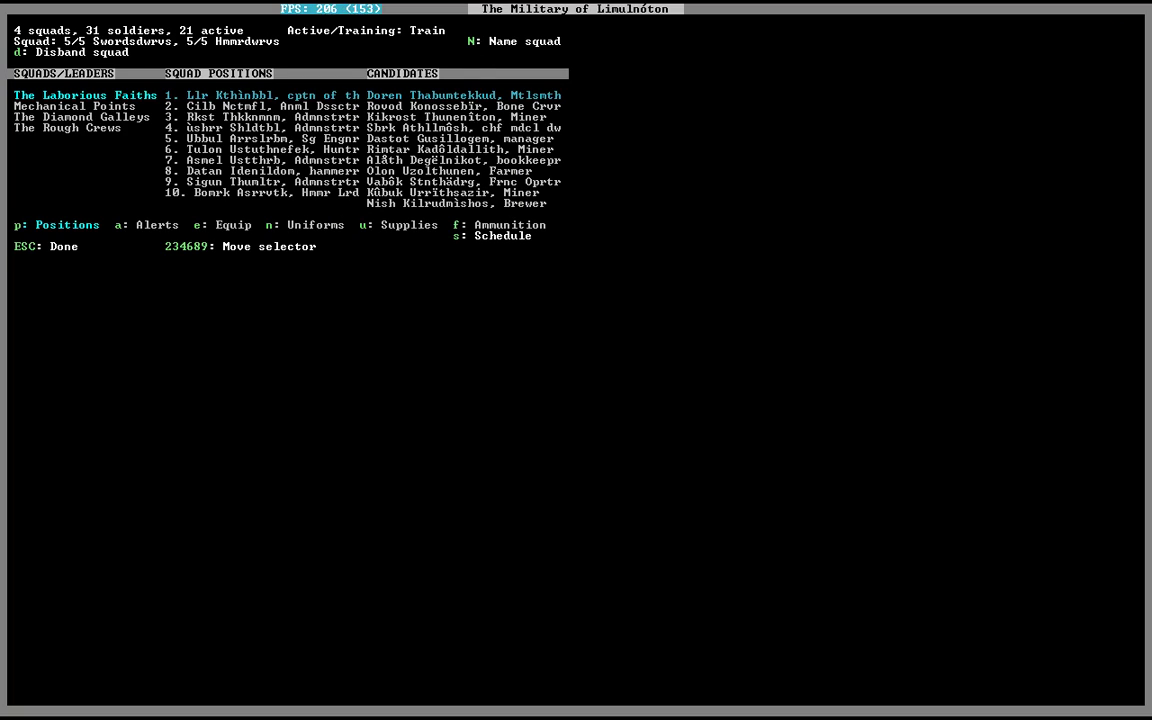
key(e)
key(Down)
key(Down)
key(Down)
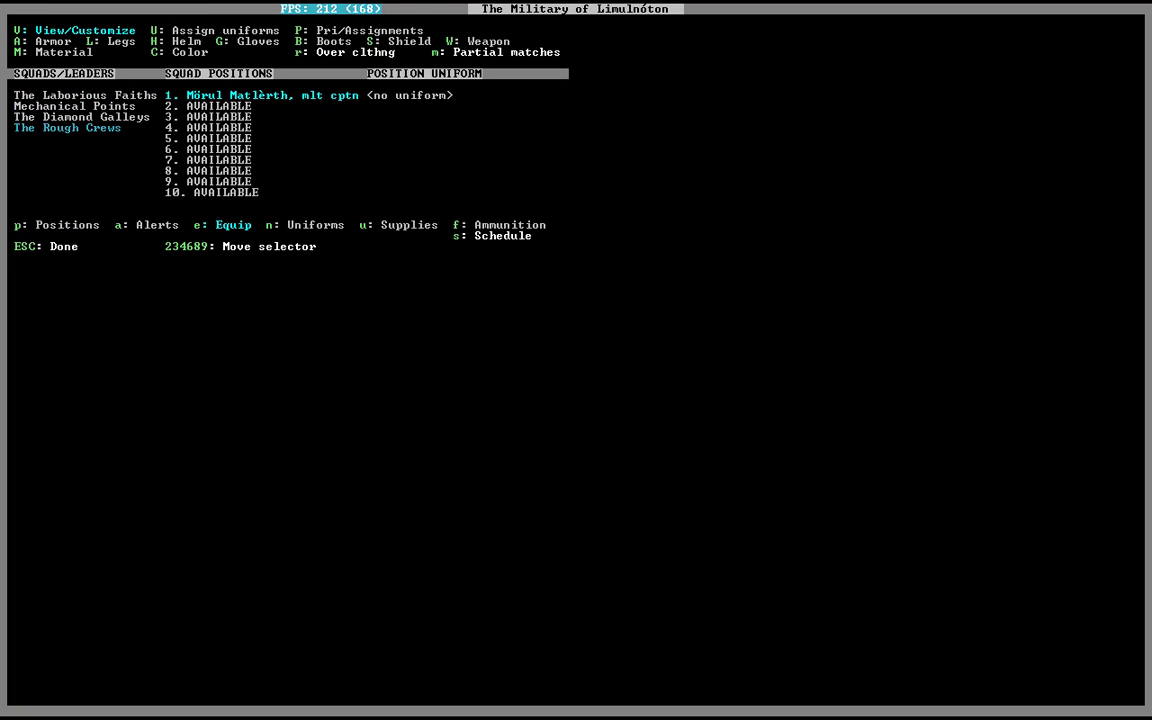
key(r)
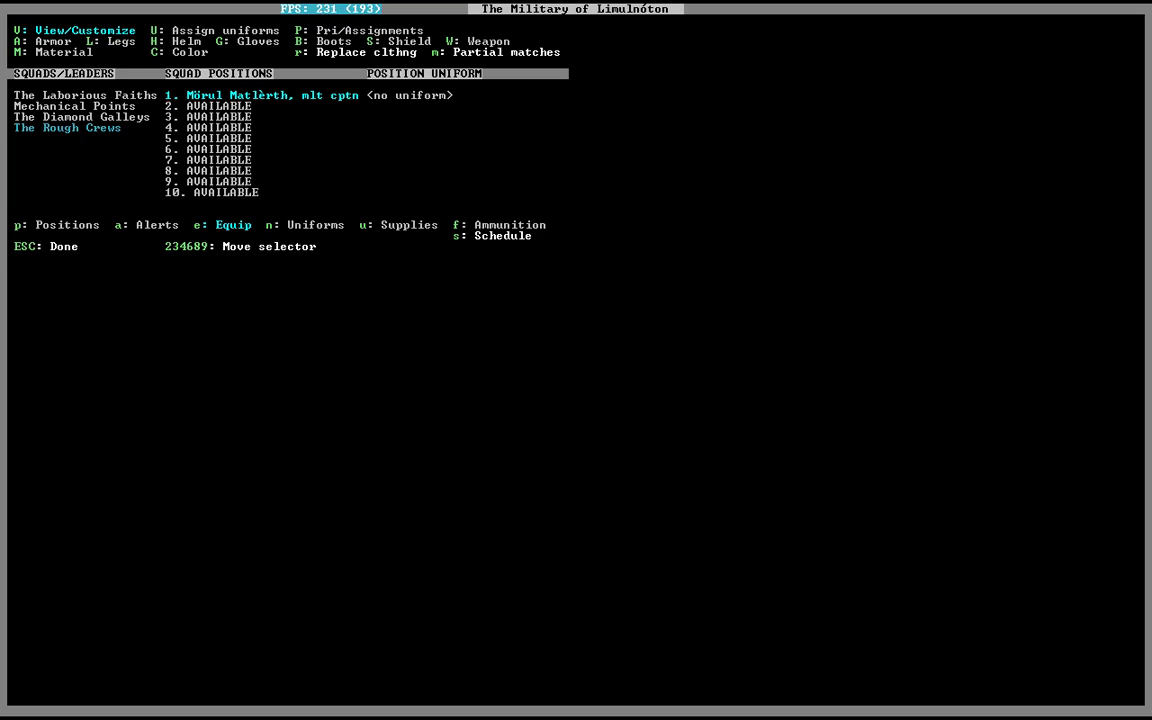
Step: Raise The Rough Crews' food supply from two to three
key(u)
key(Down)
key(Down)
key(Down)
key(asterisk)
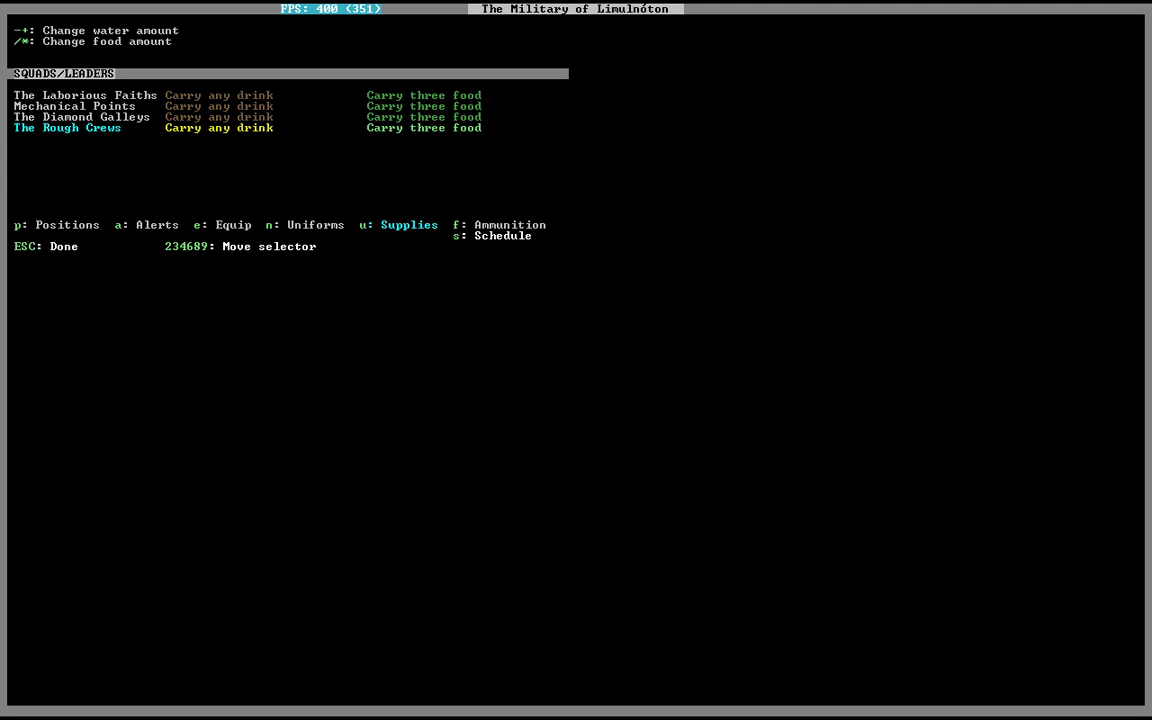
Step: Open the squad schedules and compare the Mechanical Points, Granite and Diamond Galleys training orders
key(s)
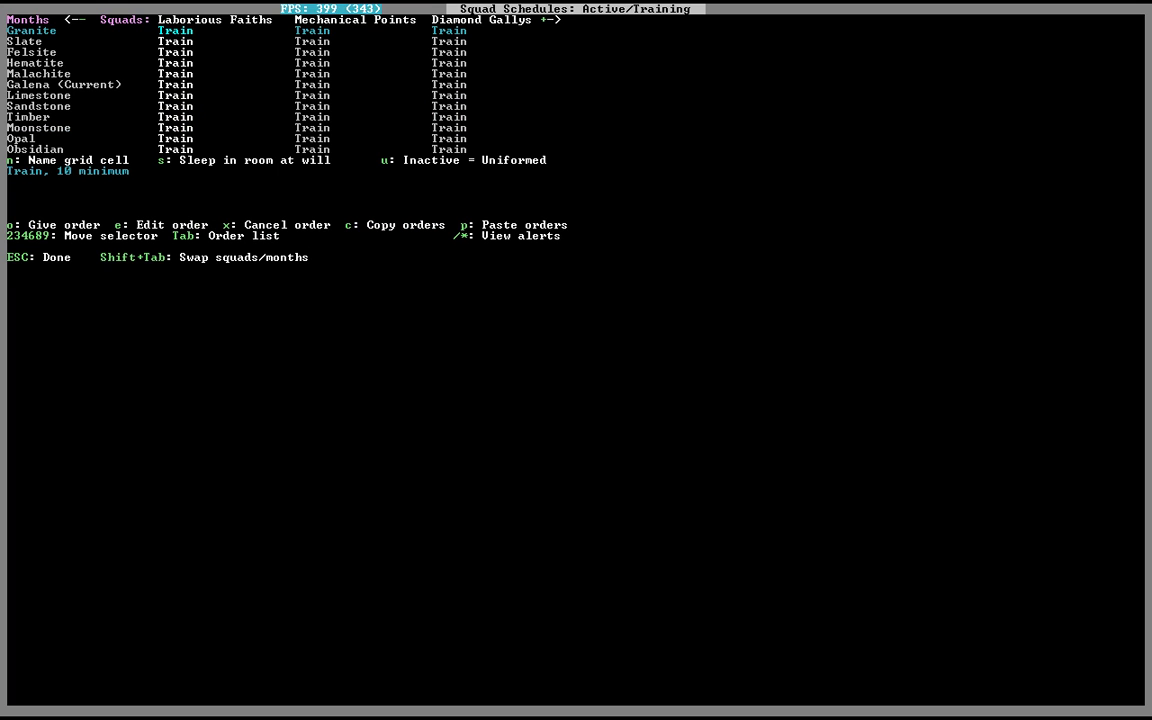
key(Right)
key(Down)
key(Up)
key(Right)
key(Left)
key(Right)
key(Left)
key(Right)
key(Left)
Step: Copy The Laborious Faiths' Felsite training order
key(Left)
key(Down)
key(Up)
key(p)
key(x)
key(x)
key(x)
key(Down)
key(Down)
key(Down)
key(Up)
key(c)
Step: Paste that order into The Rough Crews' months from Felsite through Obsidian
key(Right)
key(Left)
key(Right)
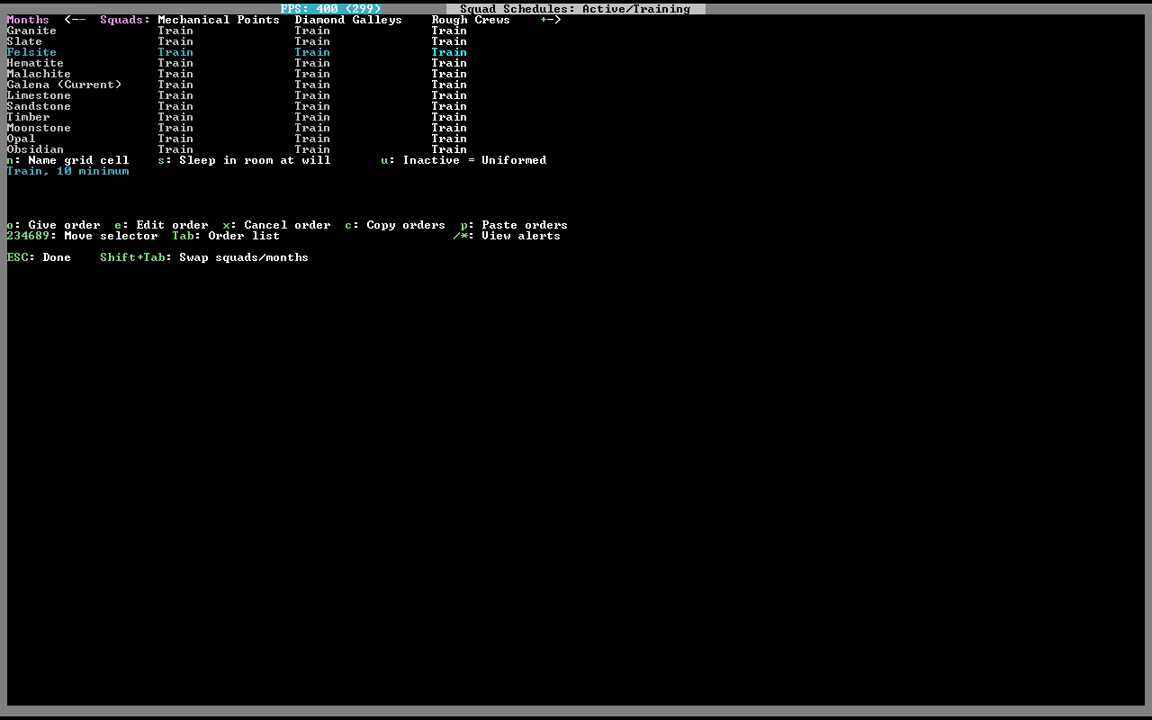
key(p)
key(Down)
key(Down)
key(Down)
key(p)
key(Down)
key(Down)
key(Down)
key(p)
key(Down)
key(Down)
key(Down)
key(p)
key(Up)
key(Up)
key(Up)
Step: Leave the schedules and select The Rough Crews in the squad equipment settings
key(Escape)
key(u)
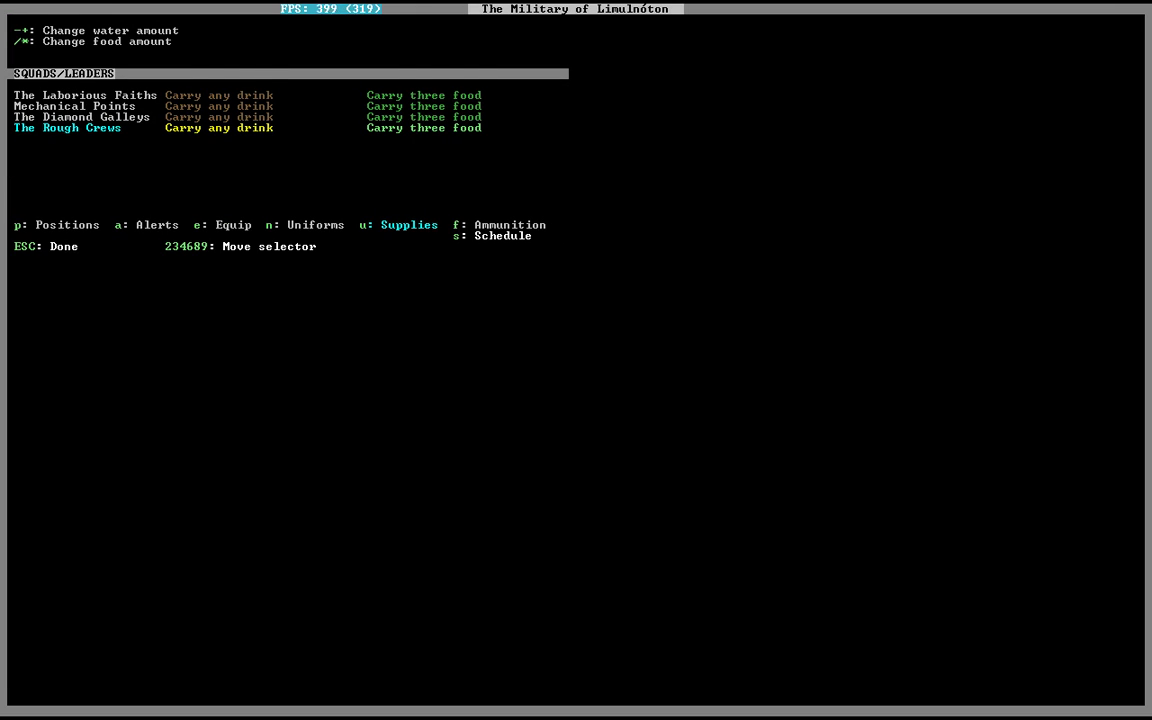
key(e)
key(Down)
key(Down)
key(Down)
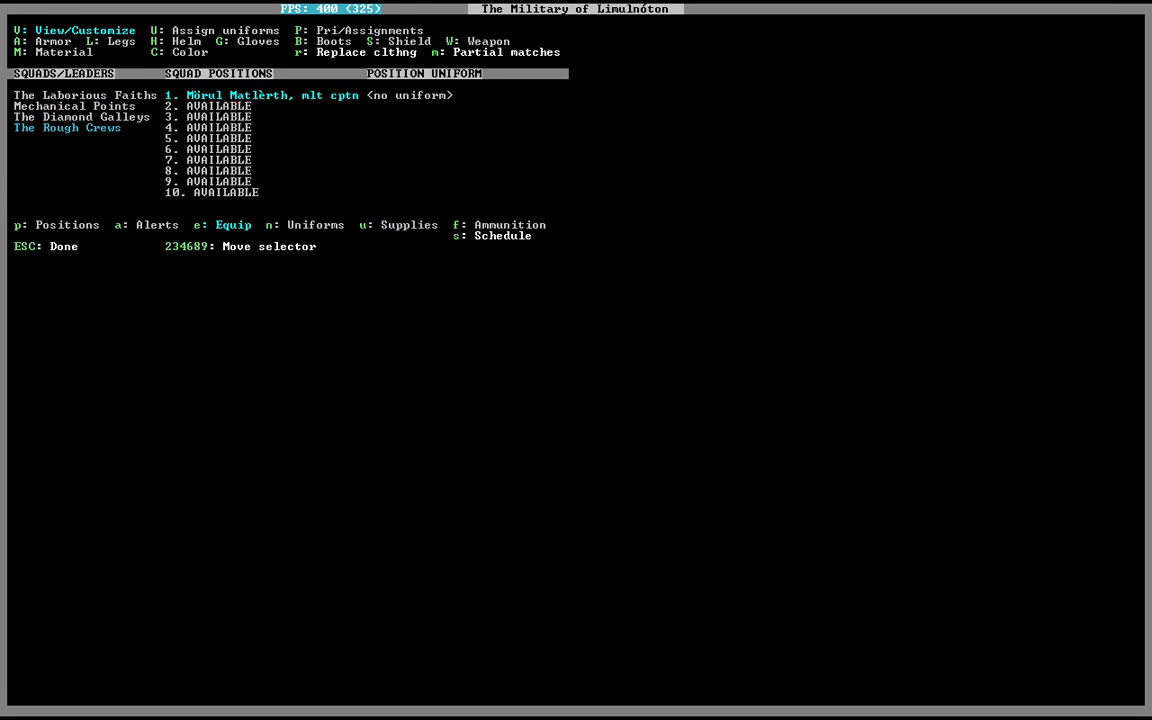
Step: Add a specific copper short sword to the captain's uniform and exit the military screen
key(shift+w)
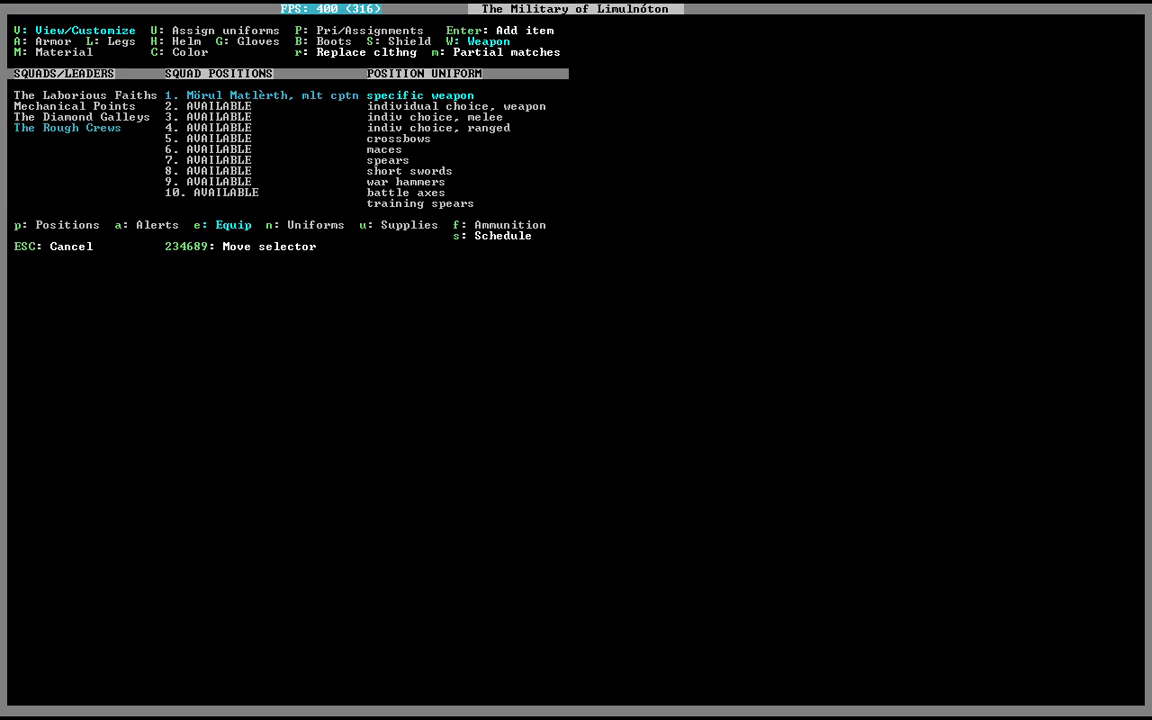
key(Return)
key(Down)
key(Down)
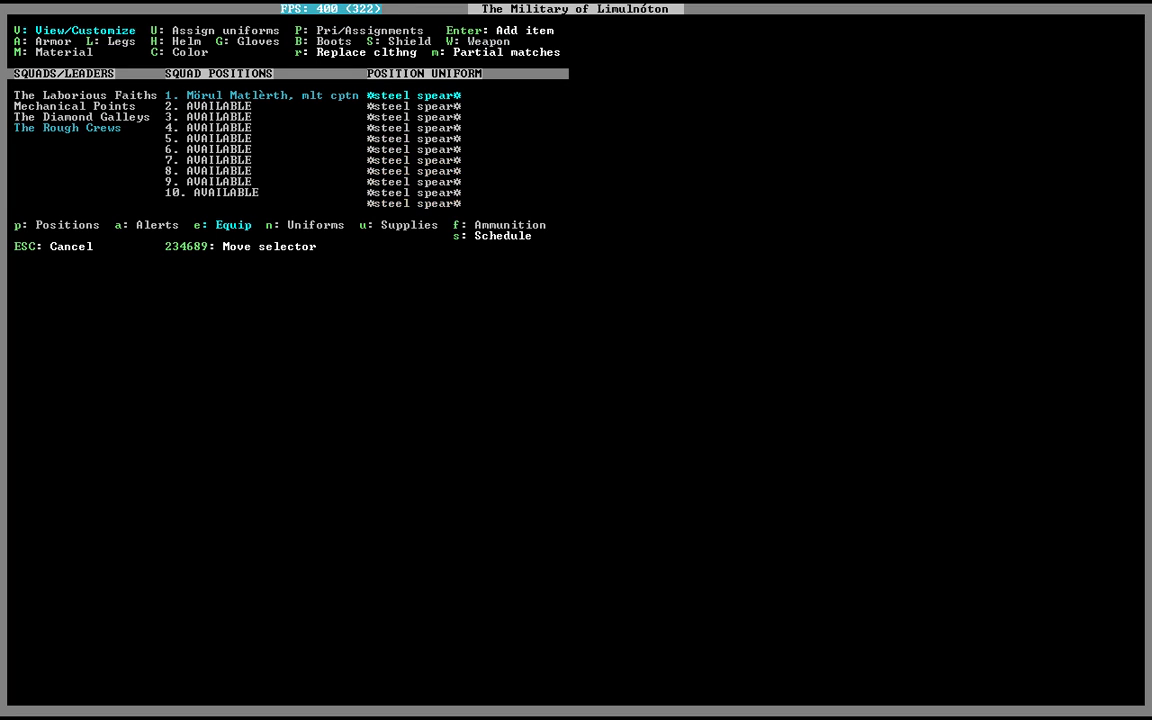
key(Down)
key(Page_Down)
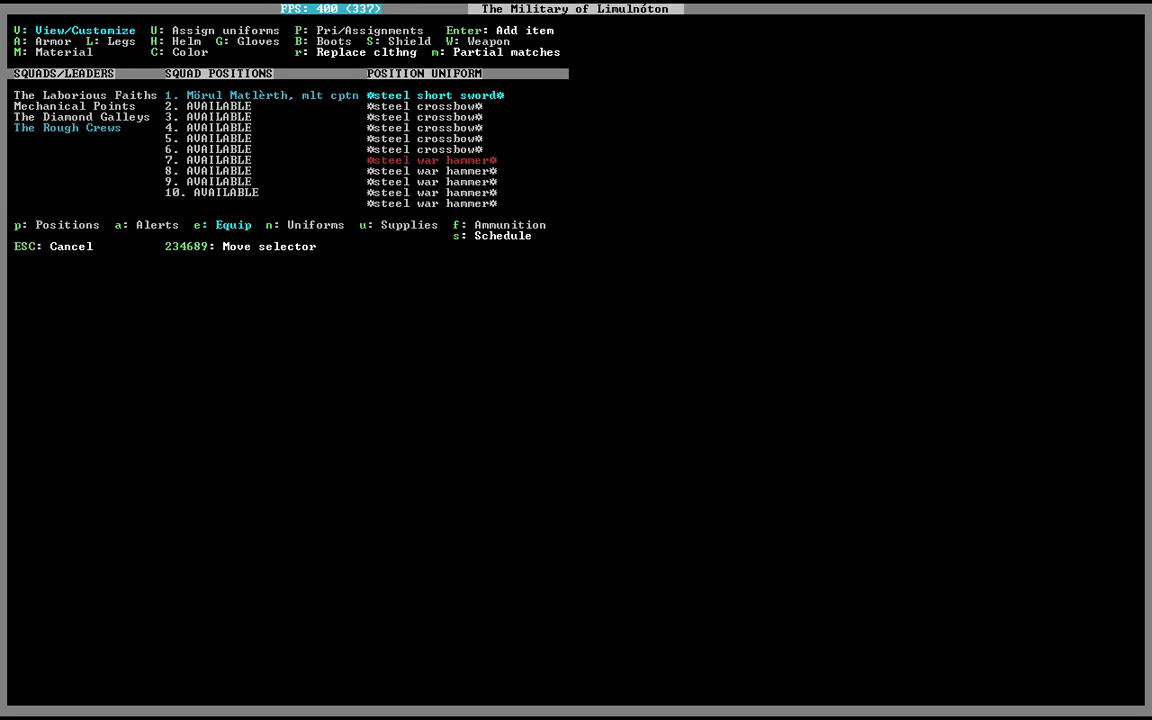
key(Page_Down)
key(Page_Down)
key(Page_Down)
key(Page_Down)
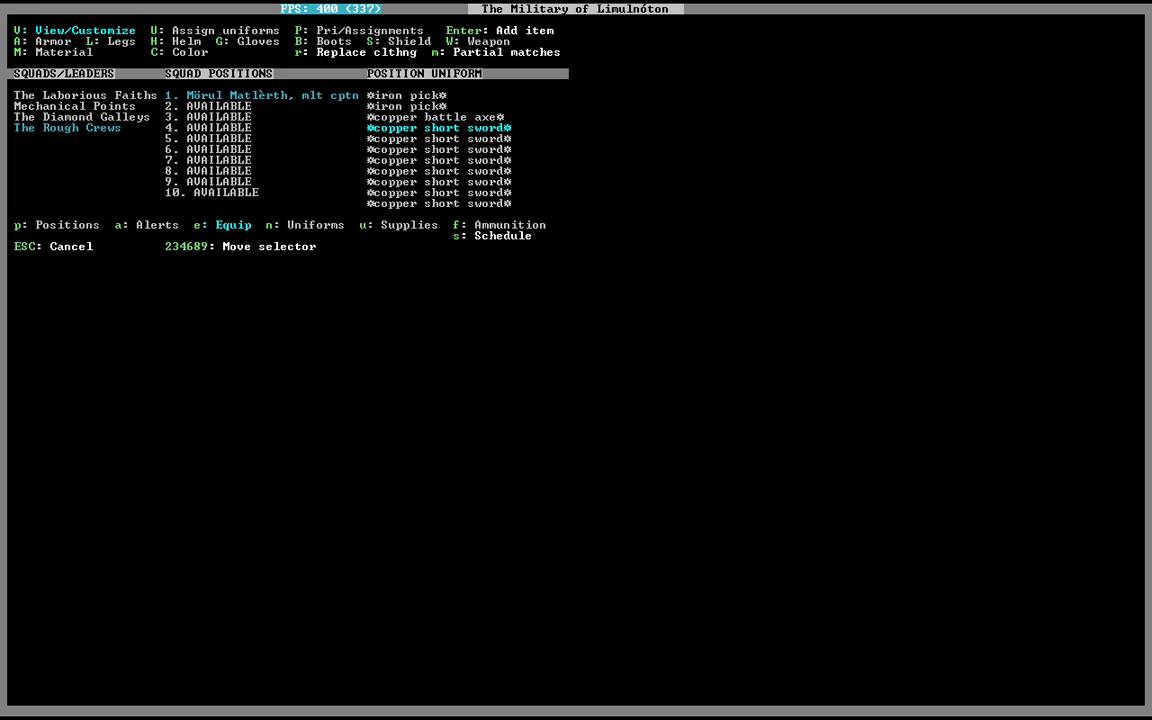
key(Return)
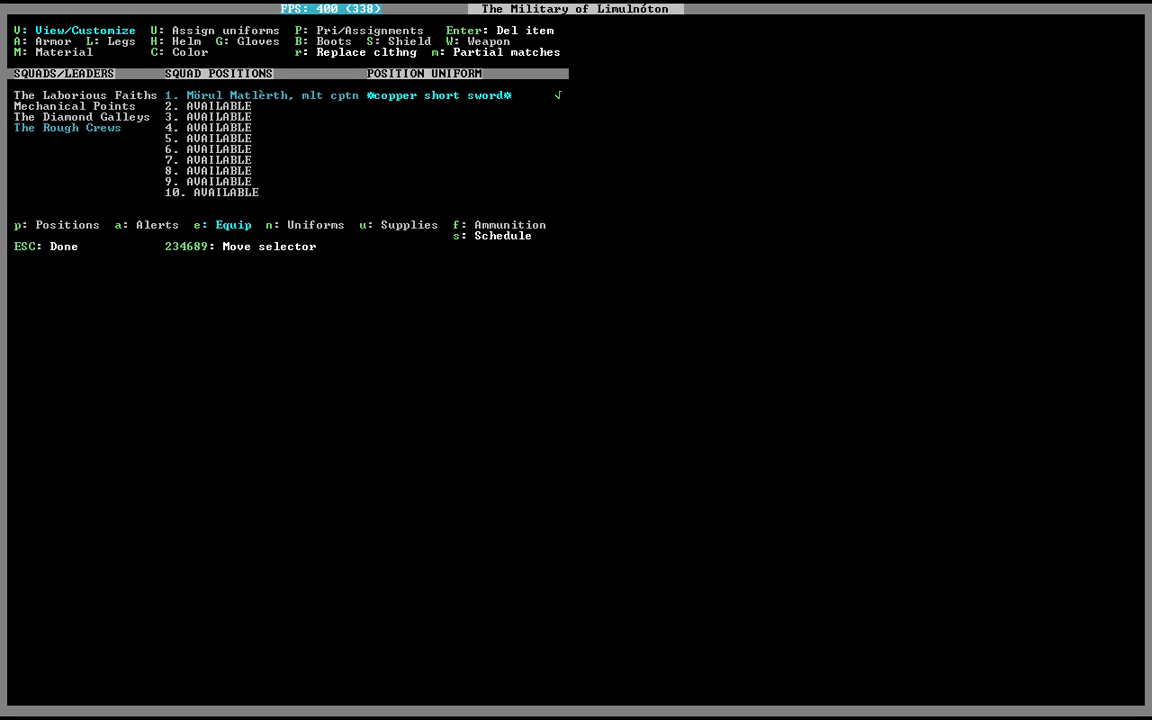
key(Escape)
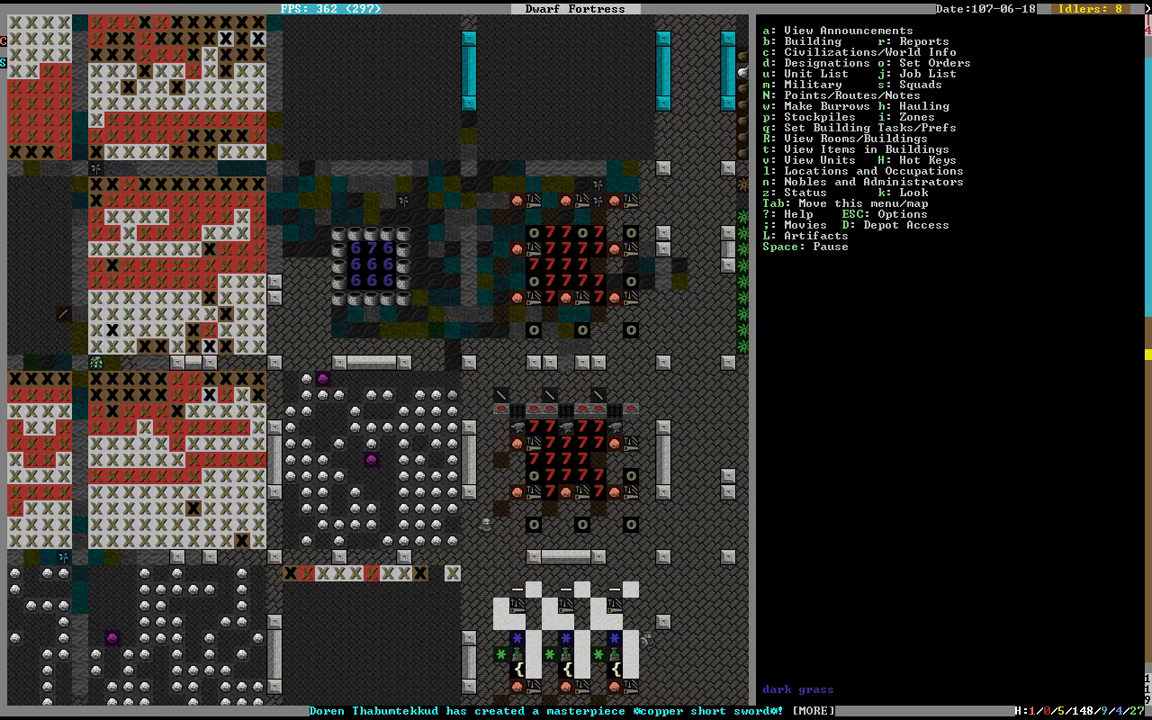
Step: Recruit dwarves into The Rough Crews' squad positions 2 and 3
key(m)
key(Up)
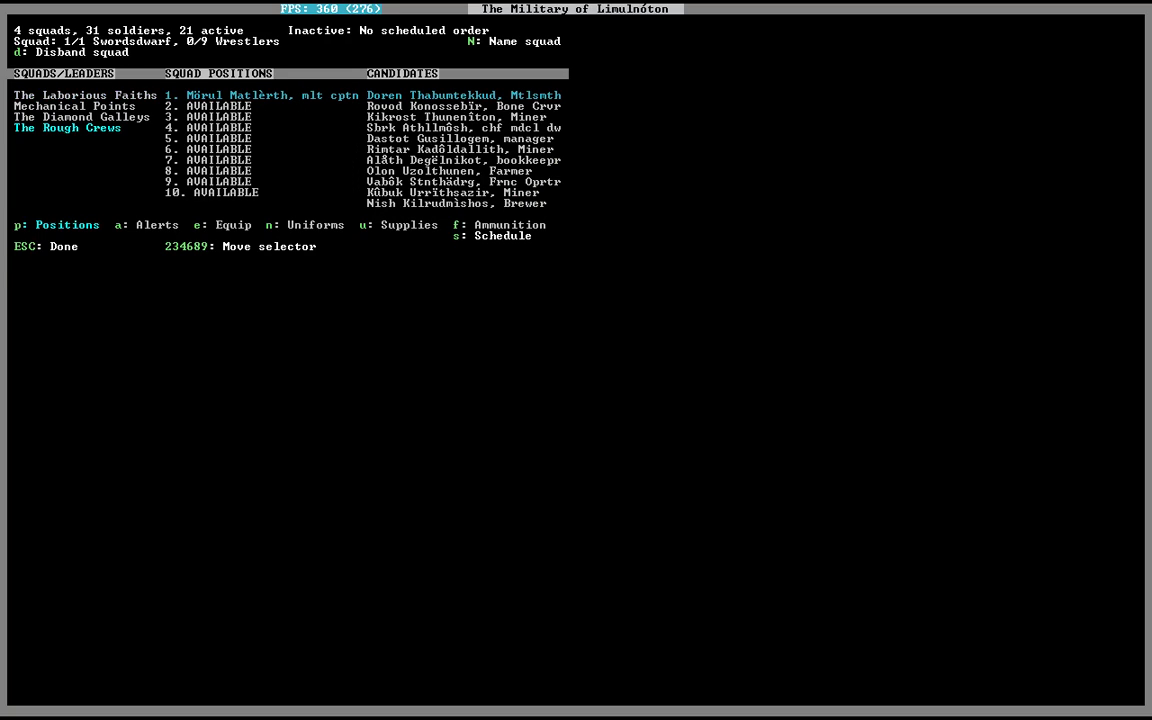
key(Right)
key(Down)
key(Right)
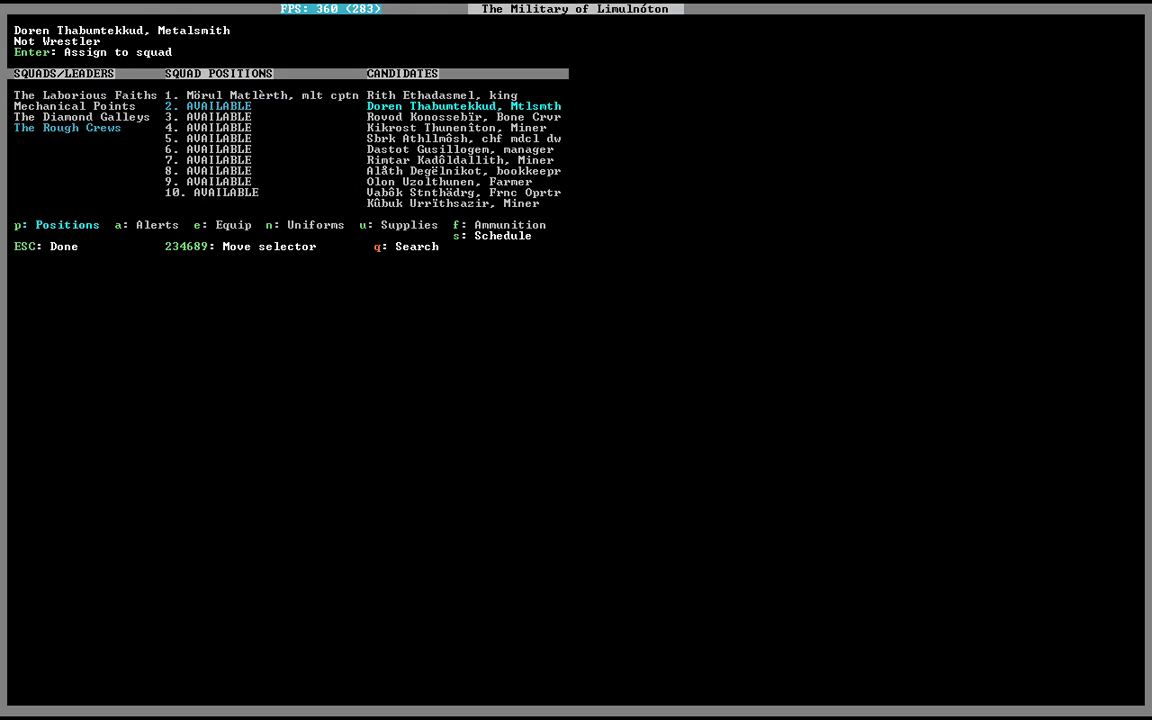
key(Down)
key(Up)
key(Up)
key(Down)
key(Down)
key(Up)
key(Up)
key(Up)
key(Up)
key(Up)
key(Up)
key(Up)
key(Up)
key(Up)
key(Up)
key(Up)
key(Up)
key(Up)
key(Up)
key(Up)
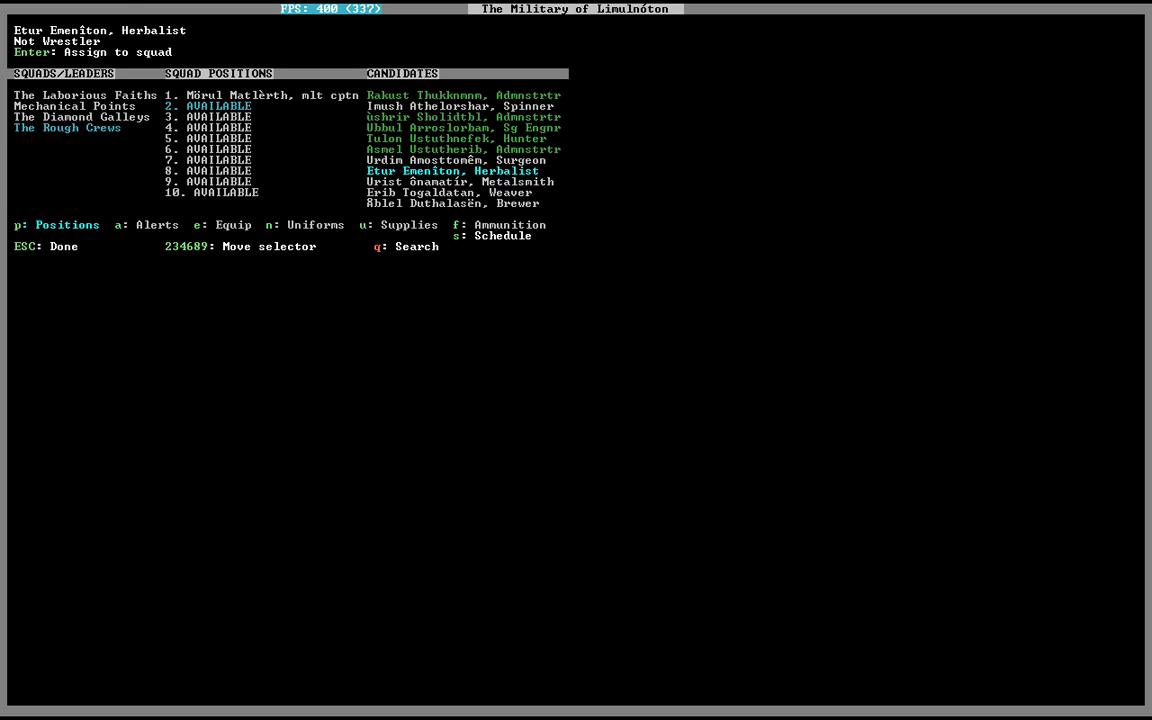
key(Up)
key(Up)
key(Up)
key(Up)
key(Up)
key(Up)
key(Up)
key(Up)
key(Up)
key(Up)
key(Up)
key(Up)
key(Return)
key(Up)
key(Up)
key(Up)
key(Up)
key(Up)
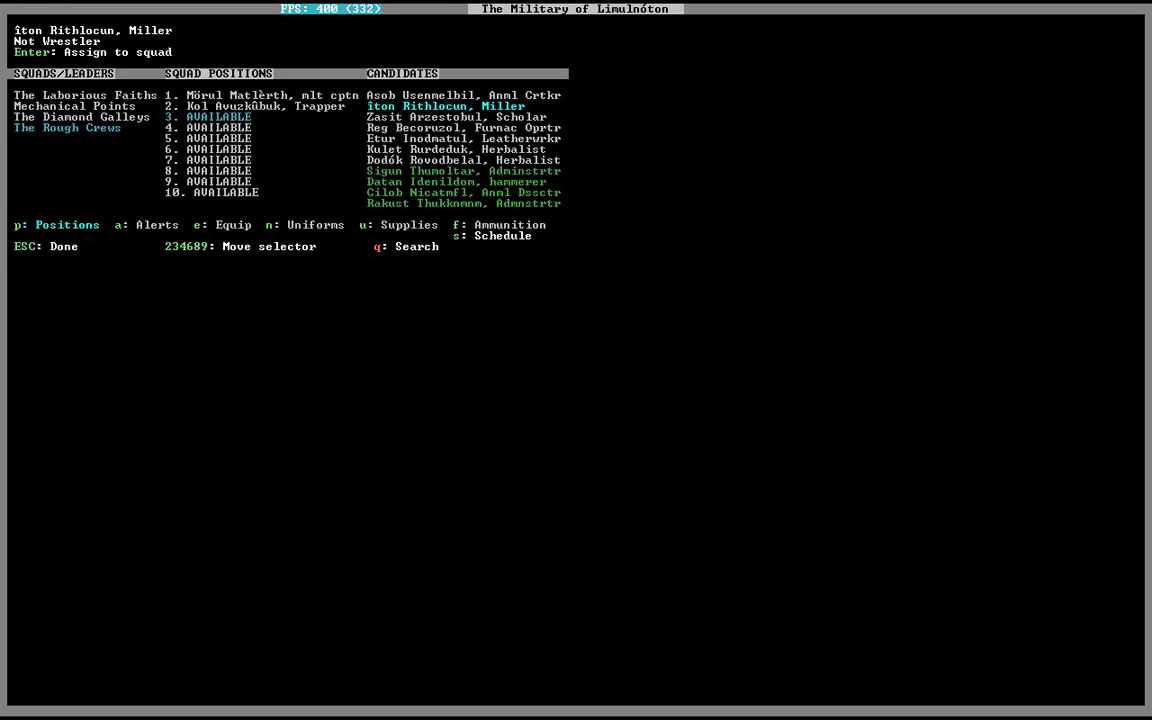
key(Return)
Step: Assign Tekkud, Shem and Kûbuk to squad positions 4, 5 and 6
key(Up)
key(Up)
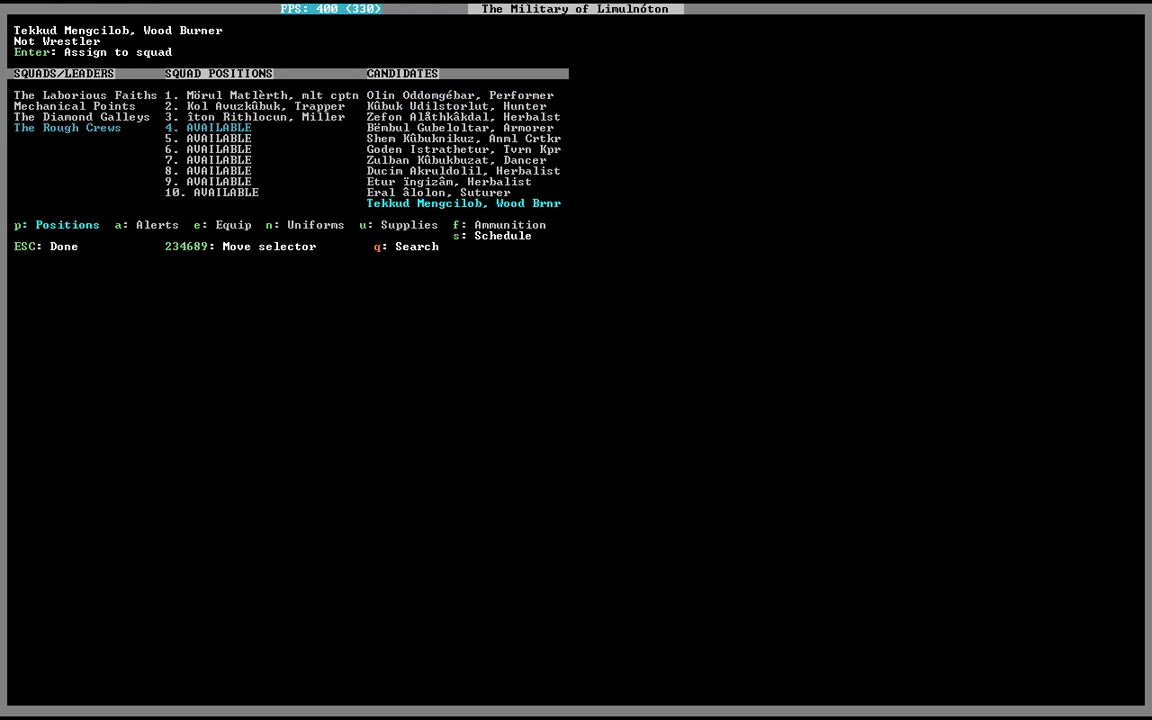
key(Up)
key(Down)
key(Return)
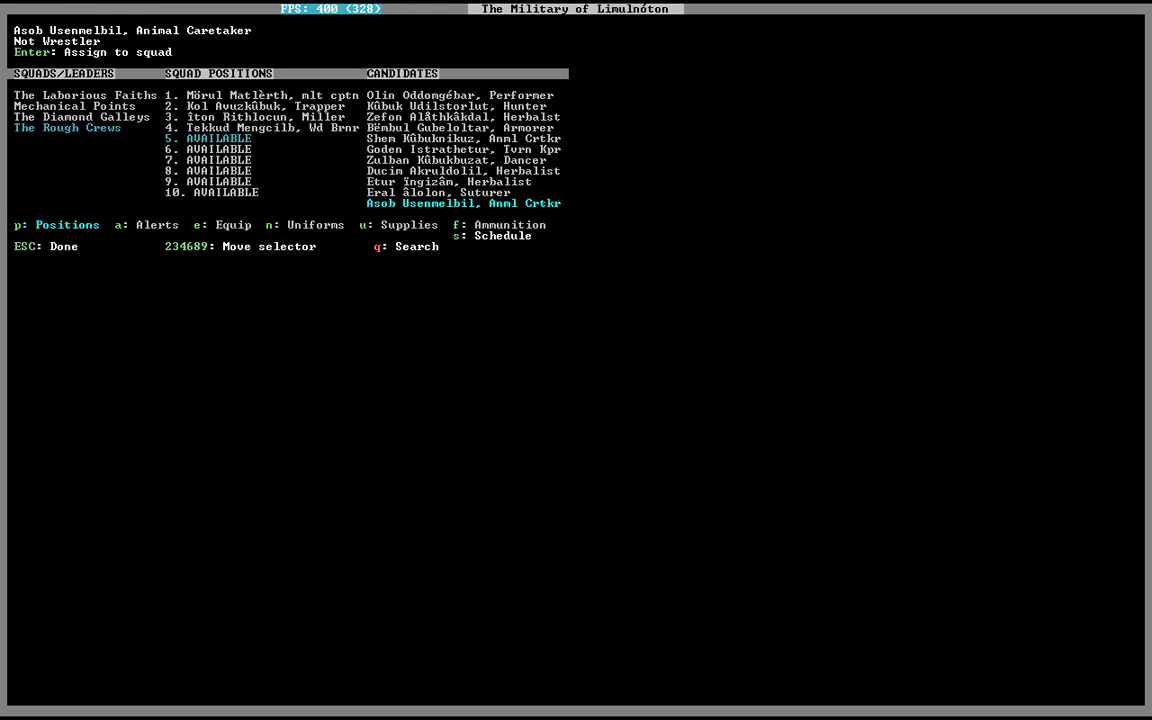
key(Up)
key(Up)
key(Up)
key(Up)
key(Up)
key(Up)
key(Return)
key(Up)
key(Up)
key(Up)
key(Return)
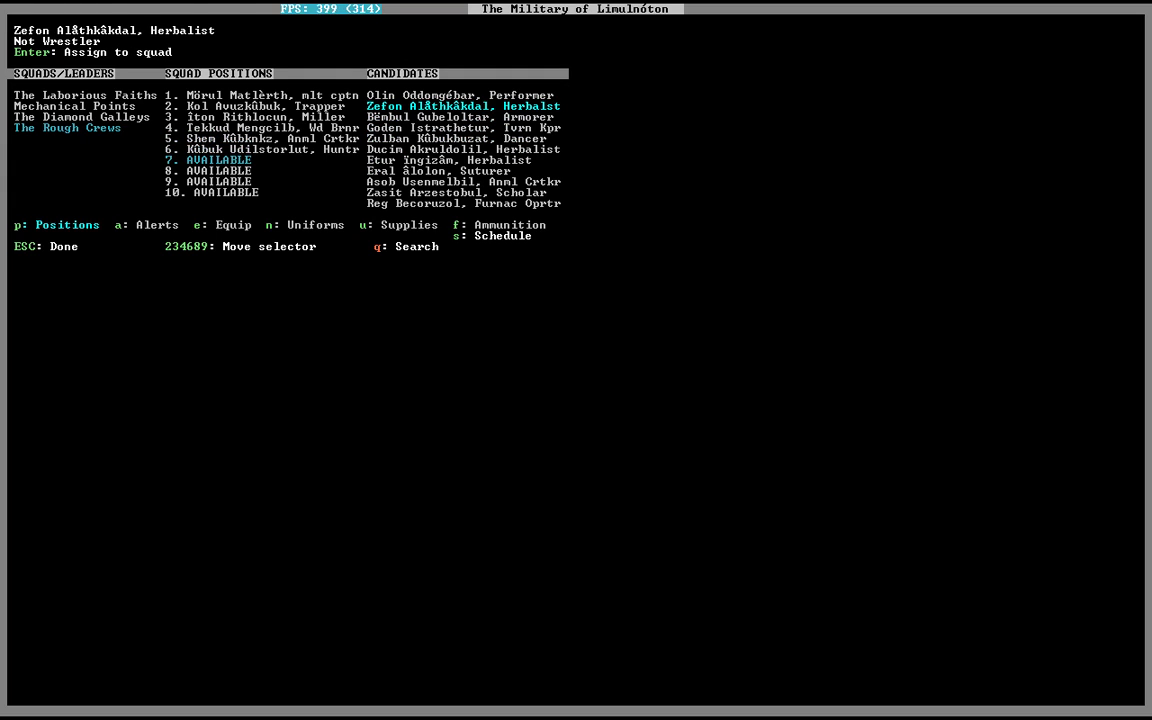
key(Up)
key(Up)
key(Up)
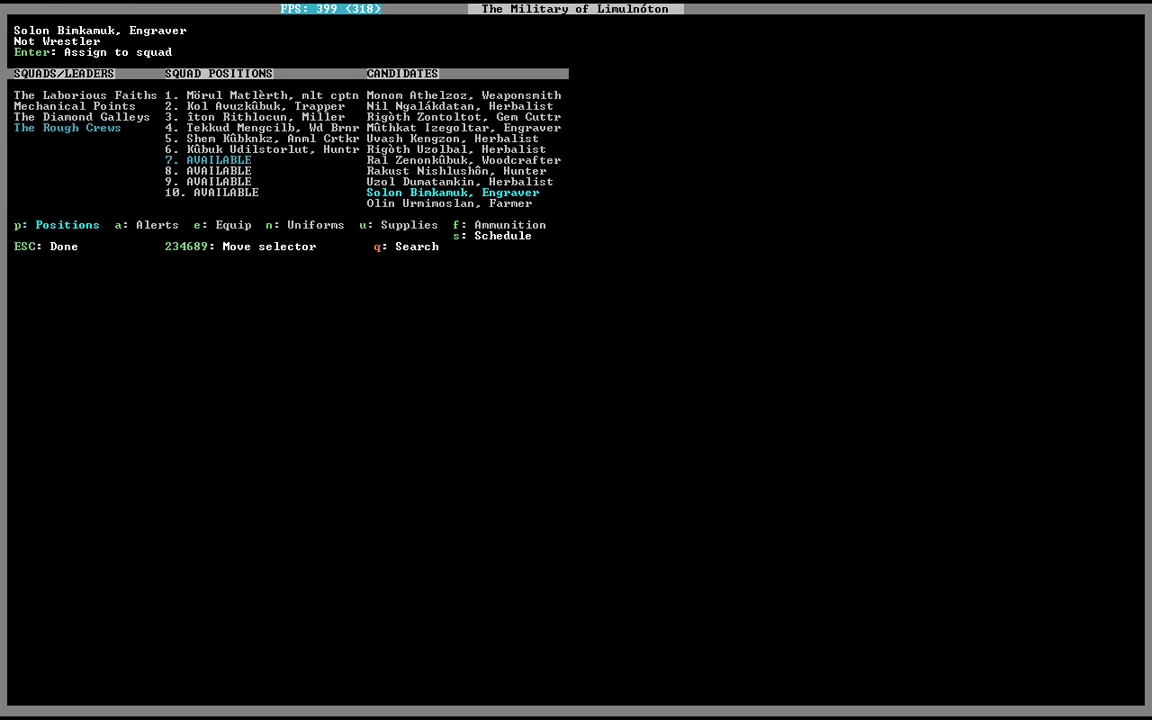
key(Up)
key(Up)
key(Up)
key(Up)
Step: Assign Stâkud and Urdim to squad positions 7 and 8
key(Up)
key(Up)
key(Up)
key(Up)
key(Up)
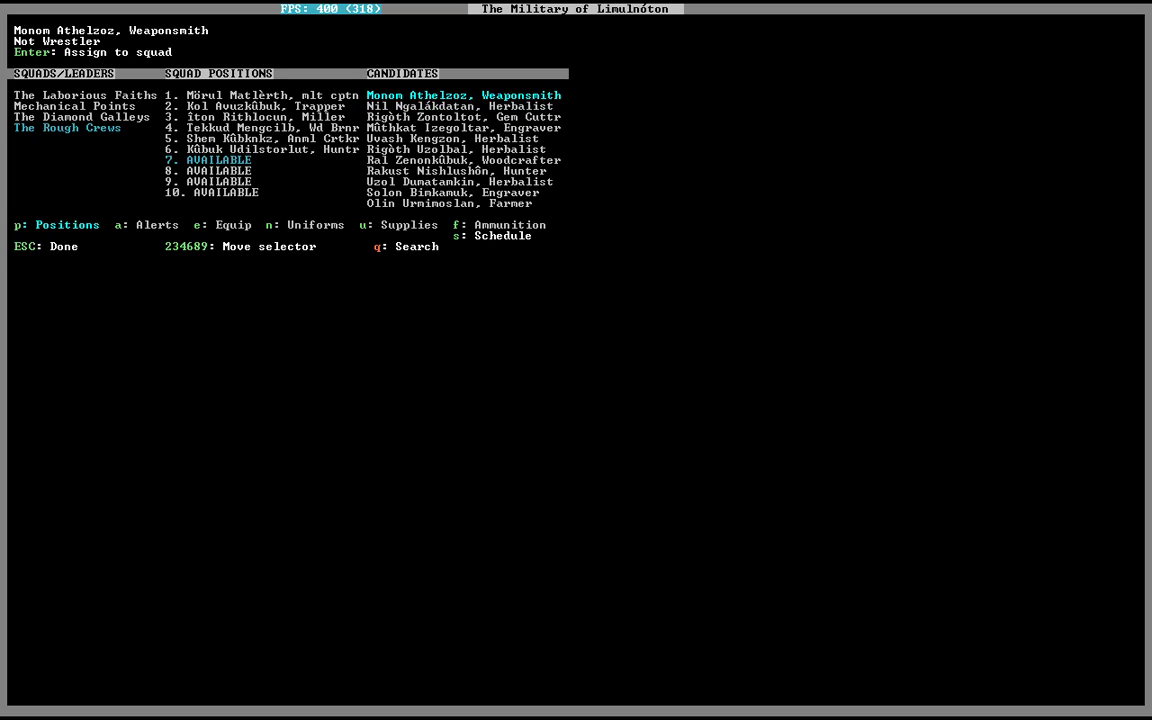
key(Up)
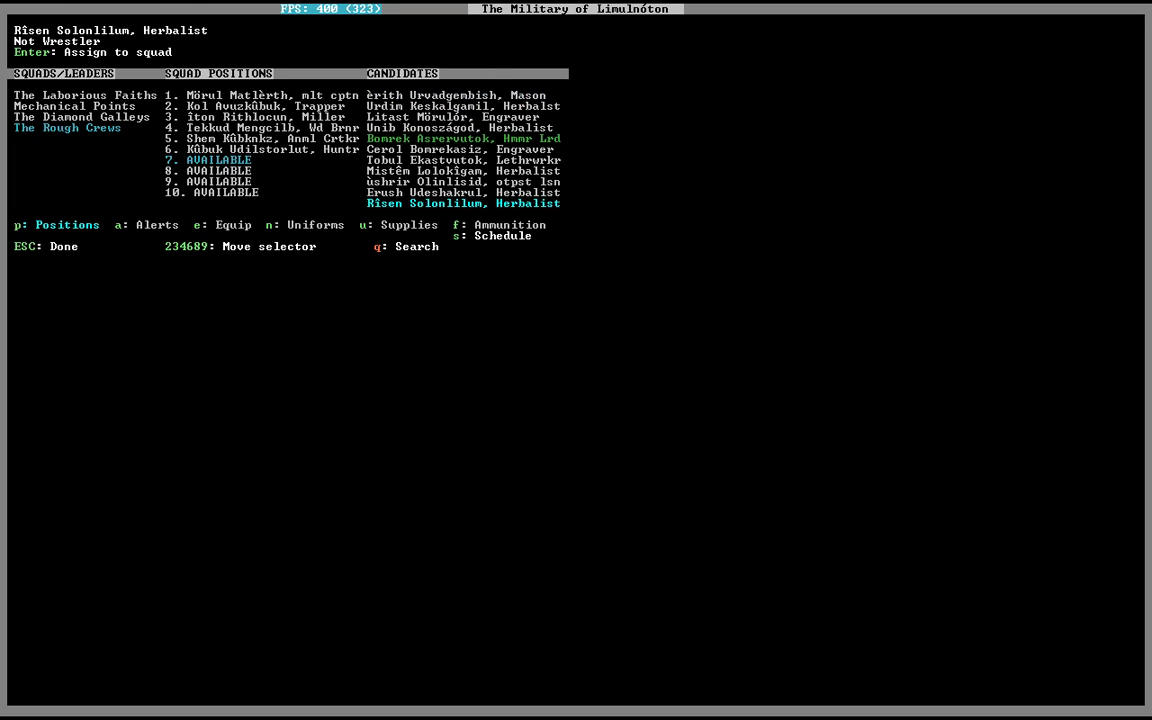
key(Up)
key(Up)
key(Up)
key(Up)
key(Up)
key(Up)
key(Up)
key(Up)
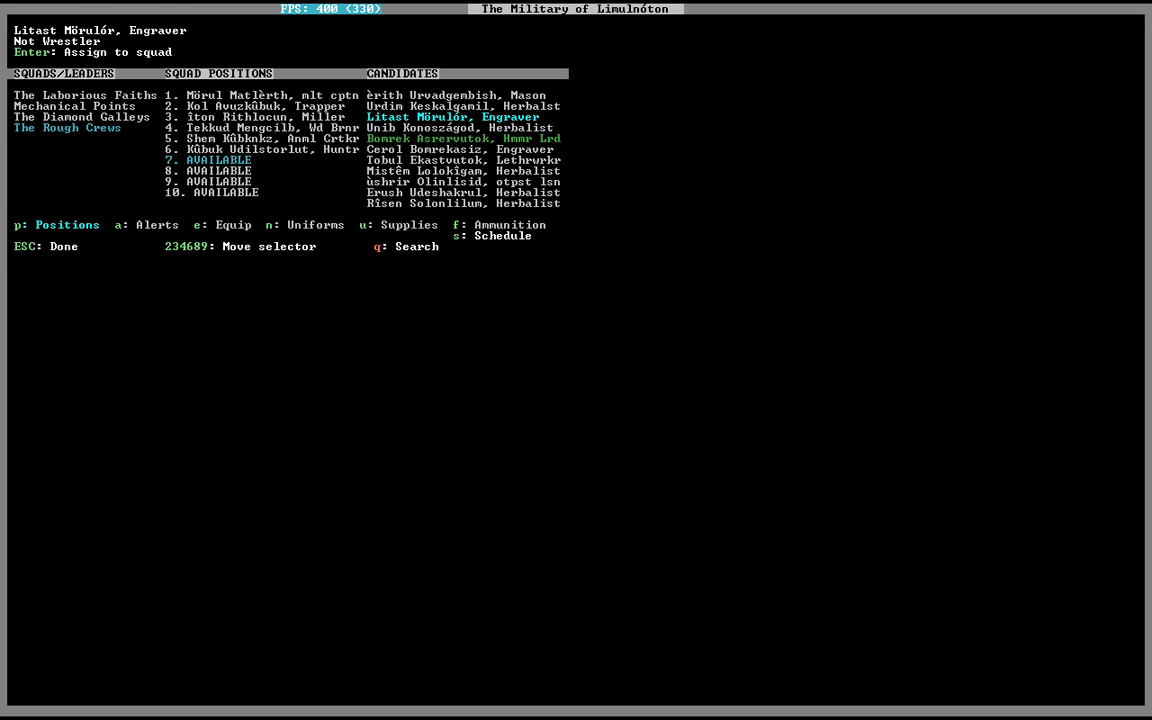
key(Up)
key(Up)
key(Up)
key(Up)
key(Up)
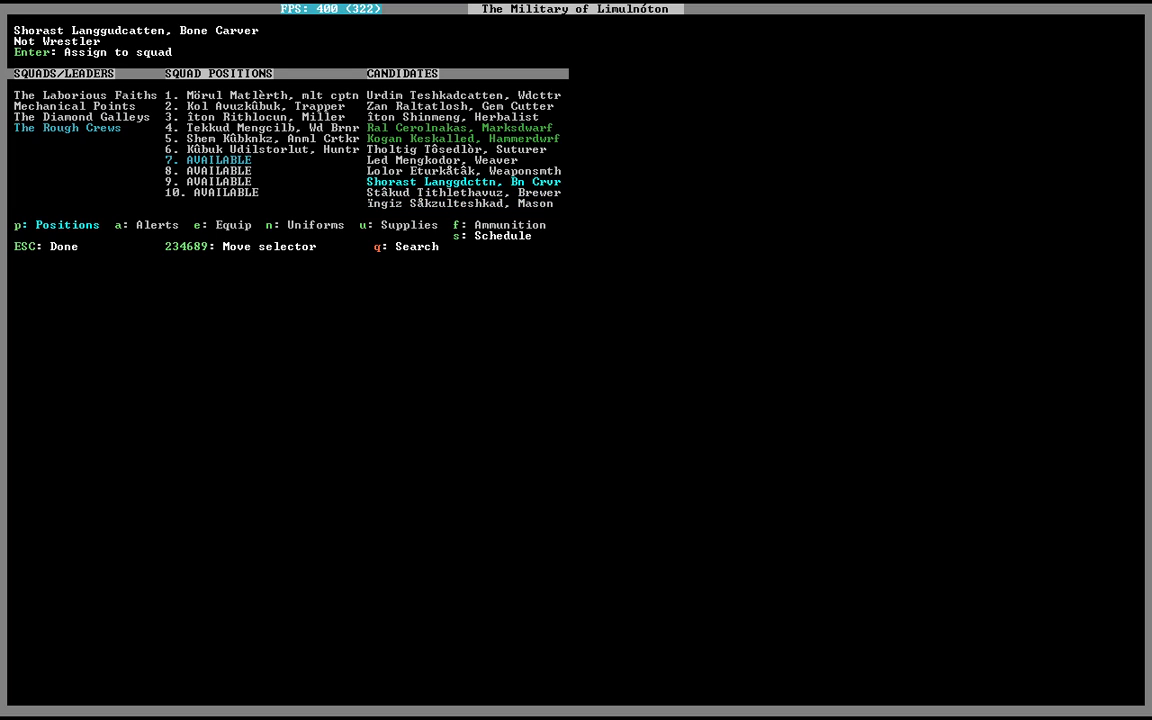
key(Down)
key(Return)
key(Up)
key(Up)
key(Up)
key(Up)
key(Up)
key(Up)
key(Up)
key(Up)
key(Up)
key(Up)
key(Down)
key(Return)
key(Up)
key(Up)
key(Up)
key(Up)
key(Up)
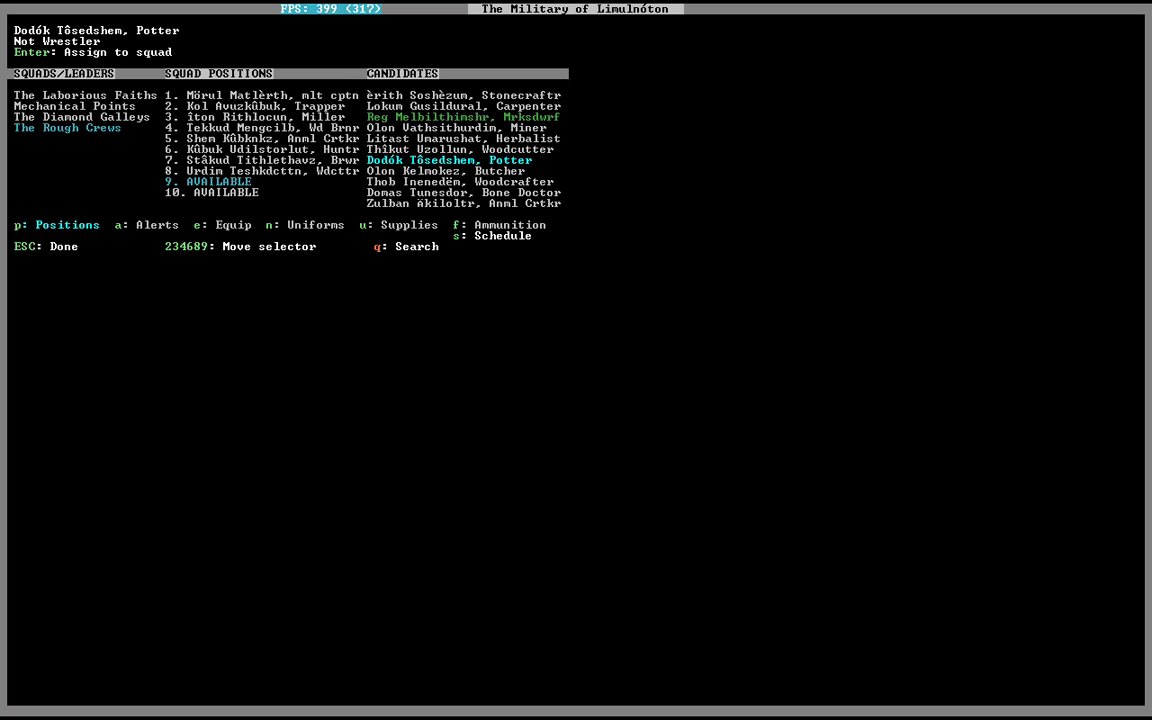
Step: Assign Zulban and Litast Umarushat to positions 9 and 10, then show The Rough Crews' equipment
key(Down)
key(Down)
key(Down)
key(Down)
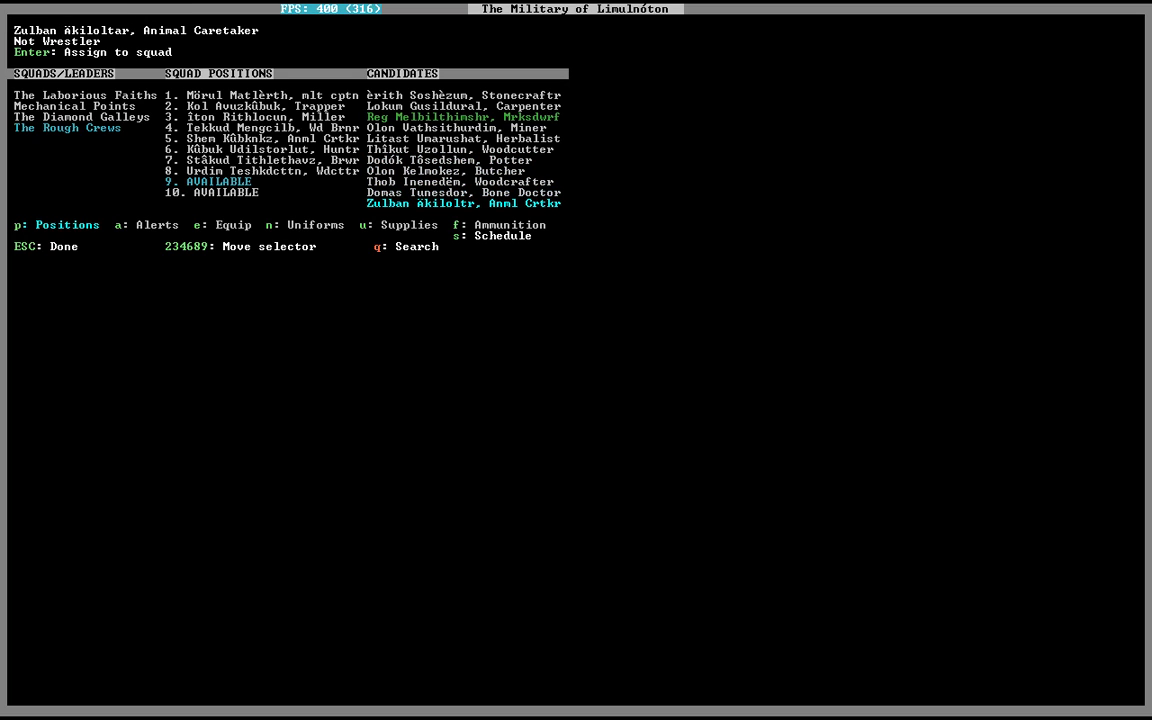
key(Return)
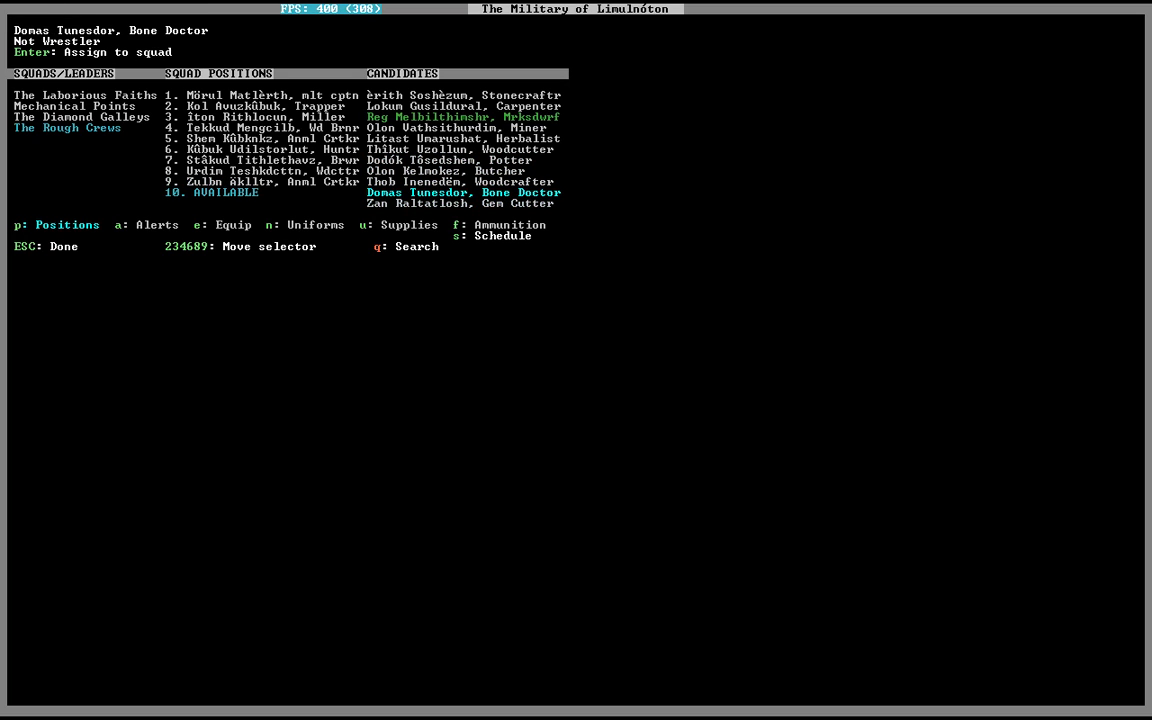
key(Up)
key(Up)
key(Up)
key(Up)
key(Up)
key(Up)
key(Down)
key(Return)
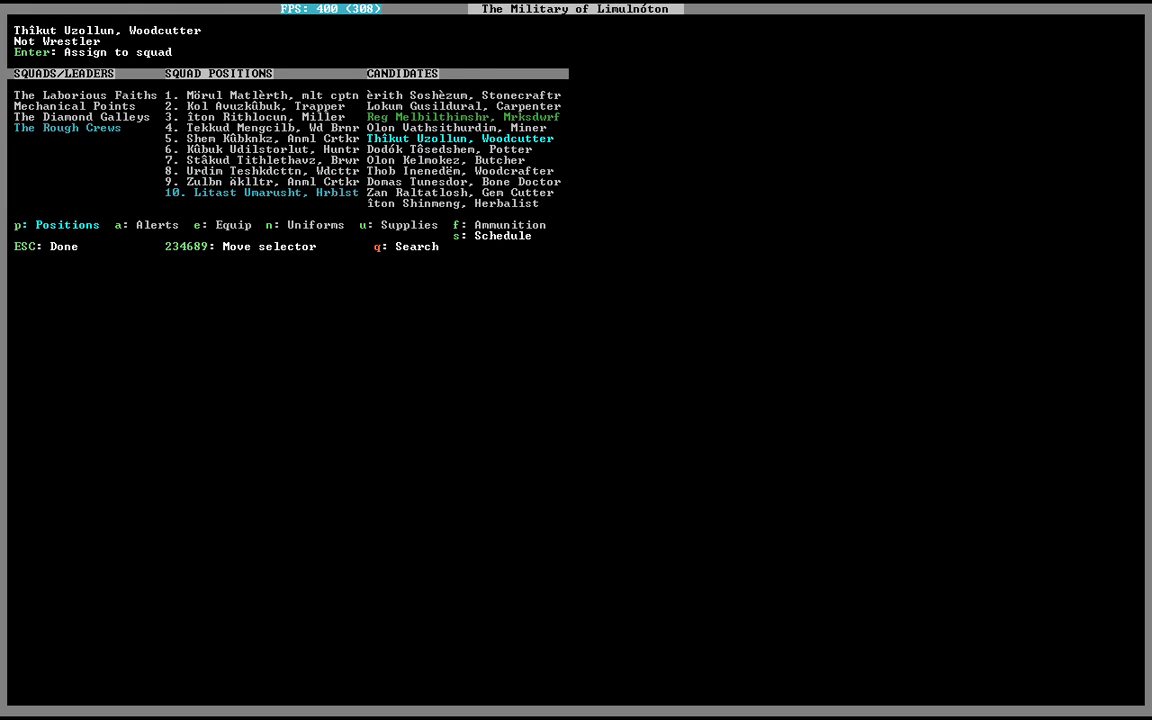
key(e)
key(Down)
key(Down)
key(Down)
Step: Try a copper battle axe in position 2's uniform, toggle replace-clothing, then remove it
key(Right)
key(Down)
key(Down)
key(Down)
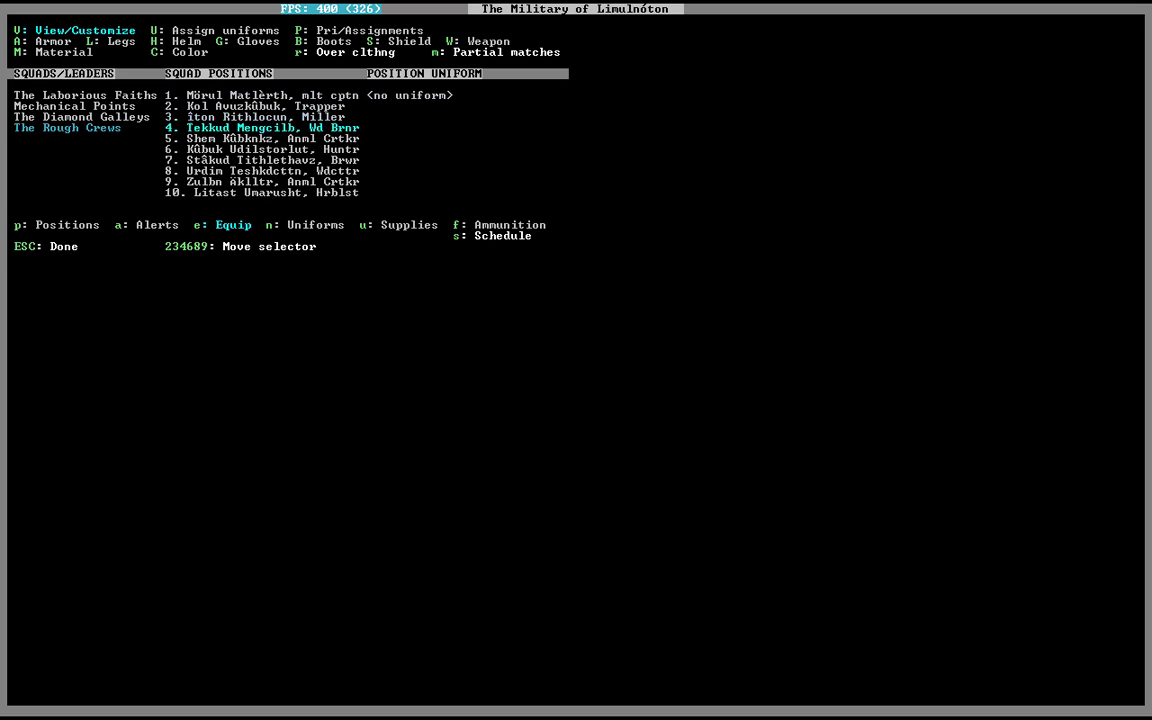
key(Up)
key(Down)
key(Down)
key(Down)
key(Down)
key(Down)
key(Down)
key(Down)
key(Down)
key(Up)
key(Up)
key(Down)
key(shift+w)
key(Return)
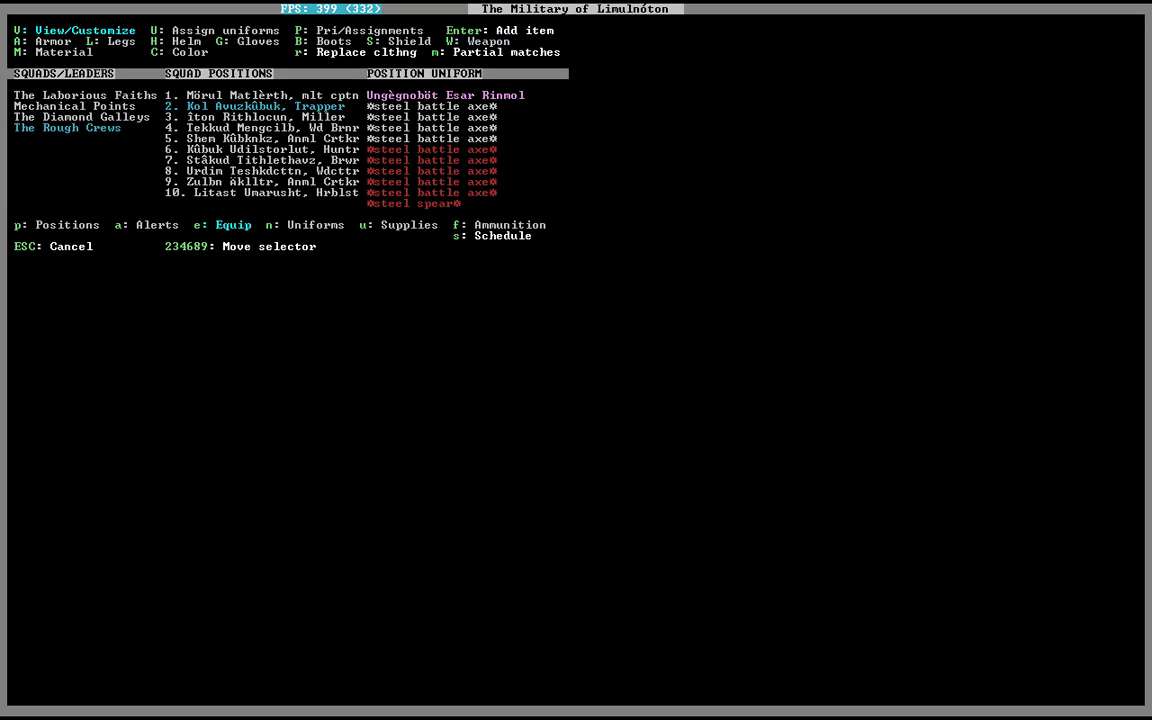
key(Page_Down)
key(Page_Down)
key(Page_Down)
key(Page_Down)
key(Page_Down)
key(Page_Down)
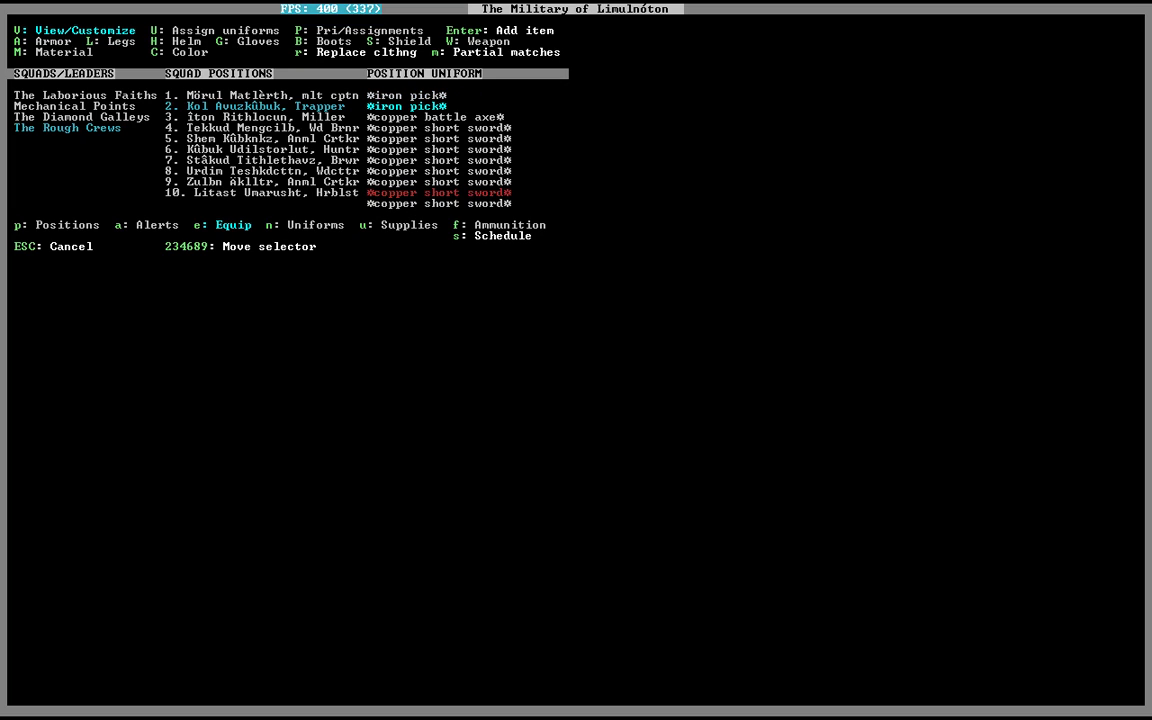
key(Return)
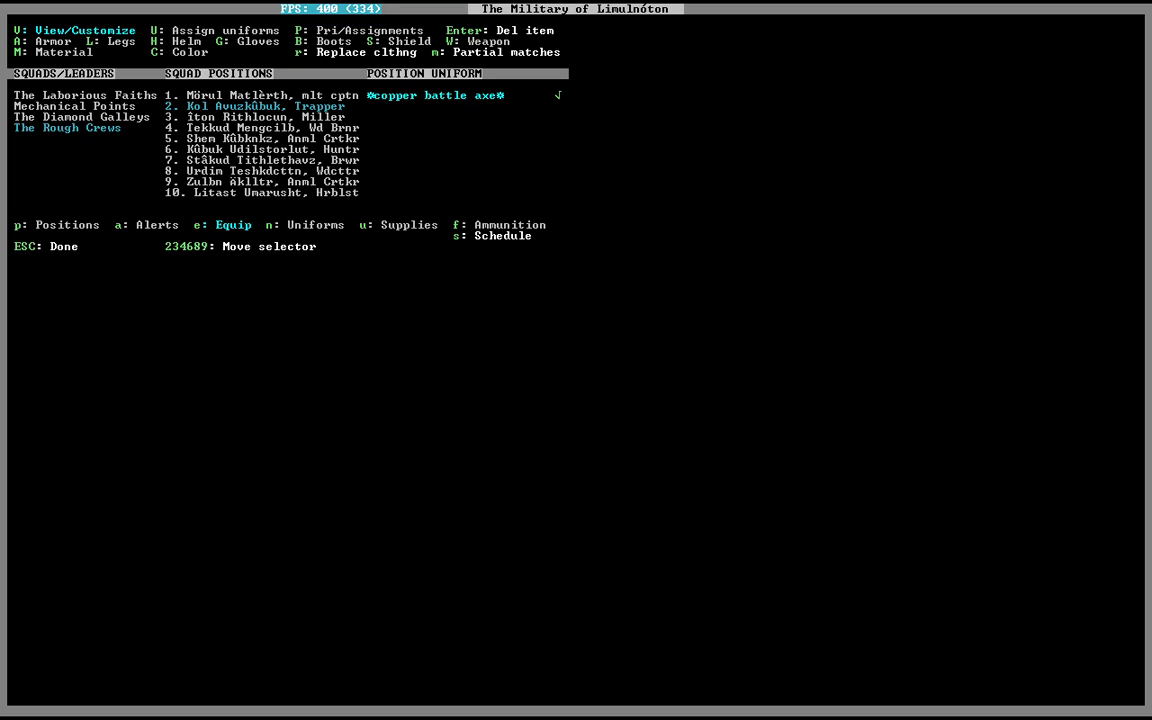
key(r)
key(r)
key(Return)
Step: Add a copper short sword to position 2's uniform
key(w)
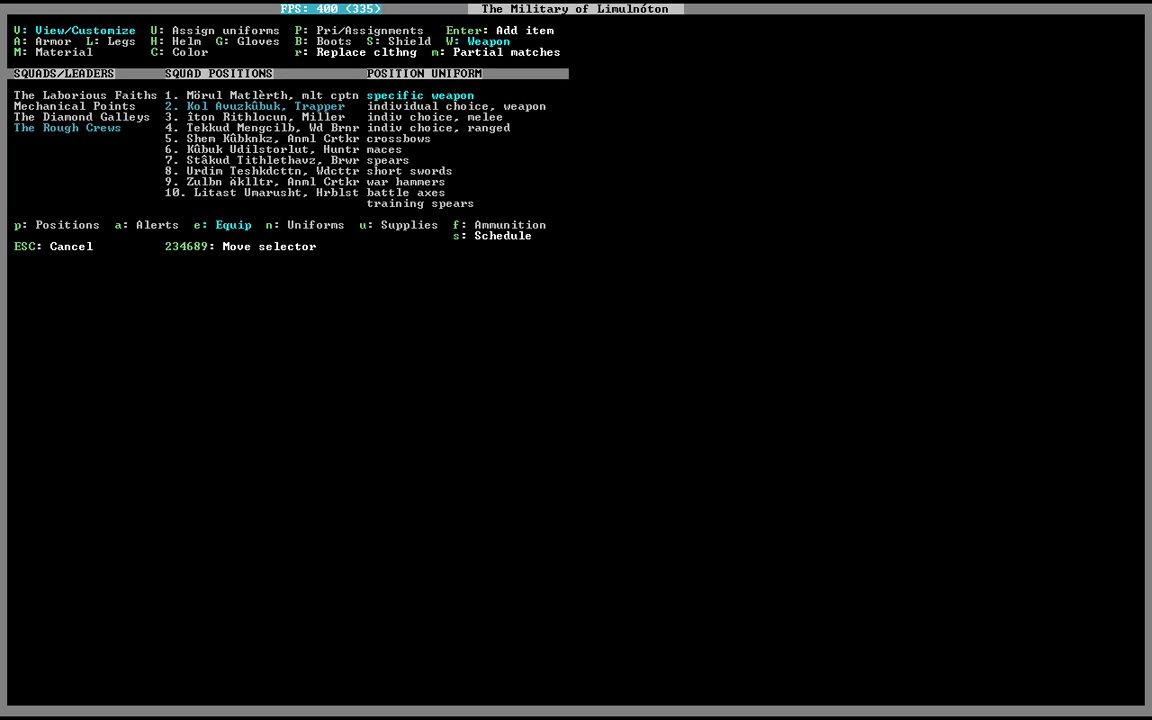
key(Return)
key(Page_Down)
key(Page_Down)
key(Page_Down)
key(Page_Down)
key(Page_Down)
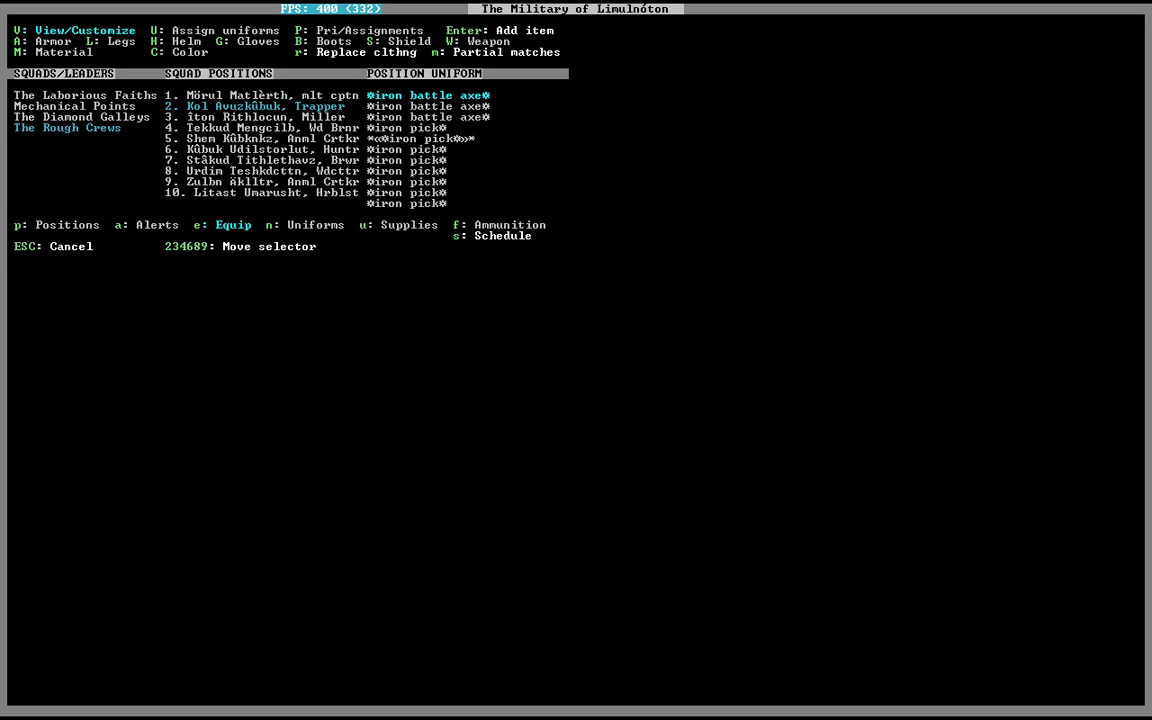
key(Page_Down)
key(Return)
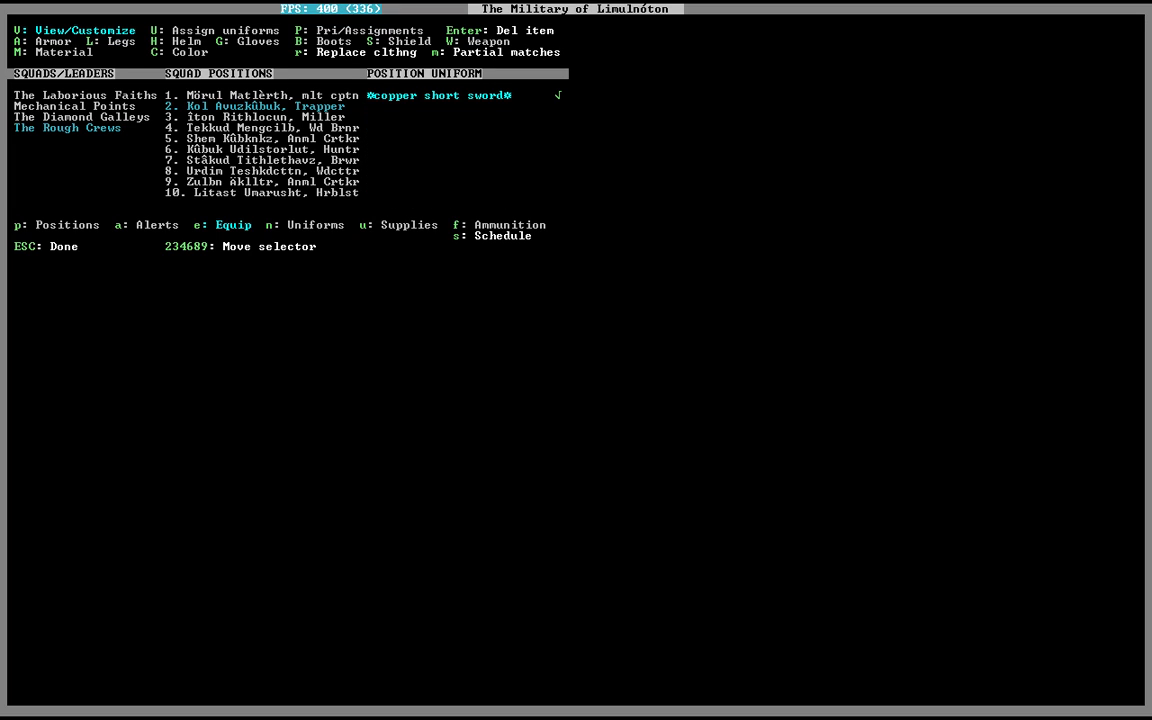
Step: Add copper short swords to the uniforms of positions 3 and 4
key(Down)
key(shift+w)
key(Page_Down)
key(Page_Down)
key(Page_Down)
key(Page_Down)
key(Page_Down)
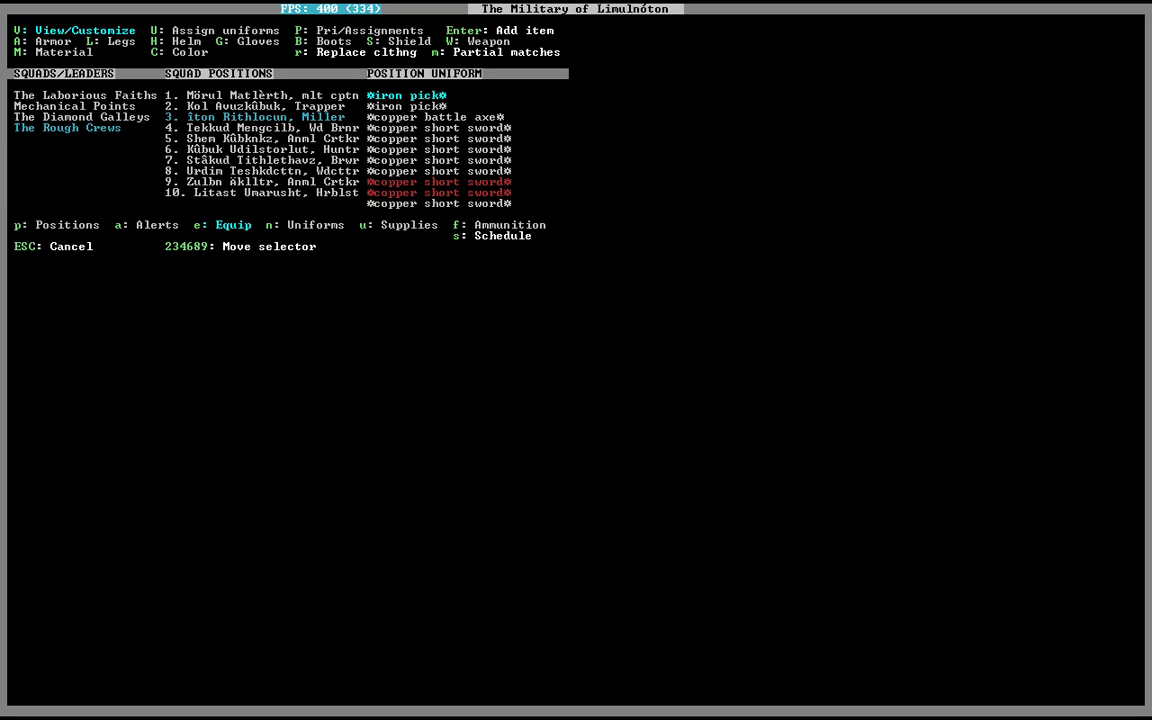
key(Return)
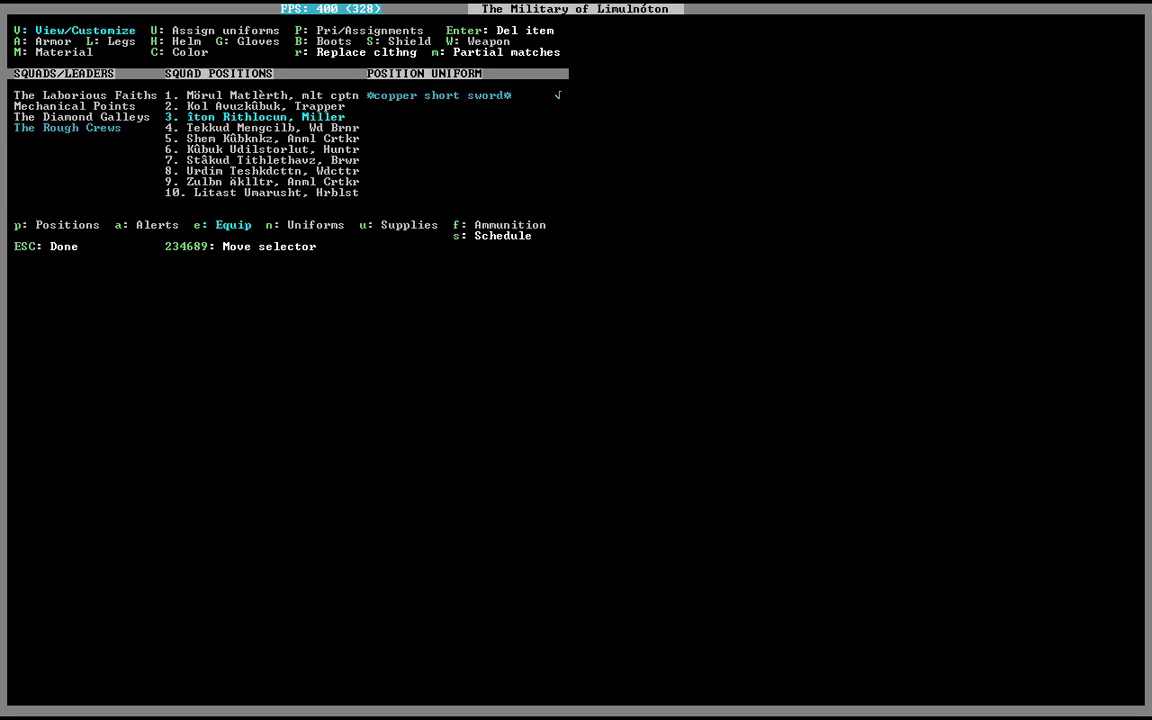
key(Down)
key(w)
key(Page_Down)
key(Page_Down)
key(Page_Down)
key(Page_Down)
key(Page_Down)
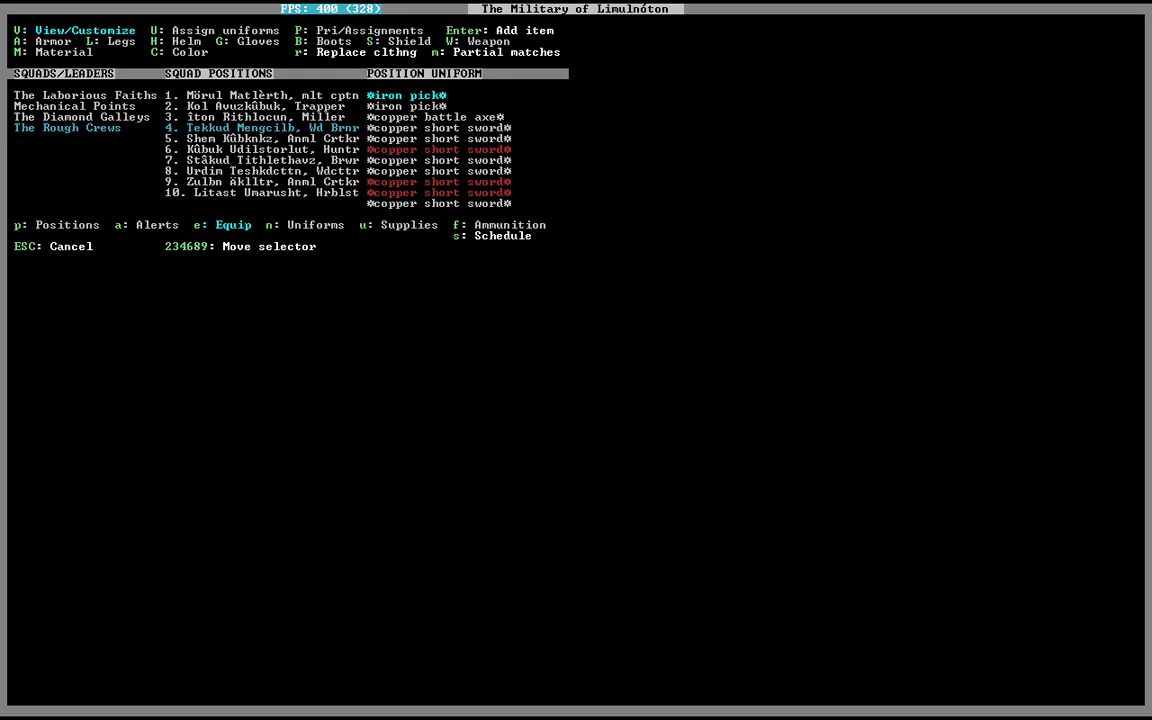
key(Page_Down)
key(Page_Up)
key(Return)
Step: Add copper short swords to the uniforms of positions 5 and 6
key(Down)
key(shift+w)
key(Page_Down)
key(Page_Down)
key(Page_Down)
key(Page_Down)
key(Page_Down)
key(Page_Down)
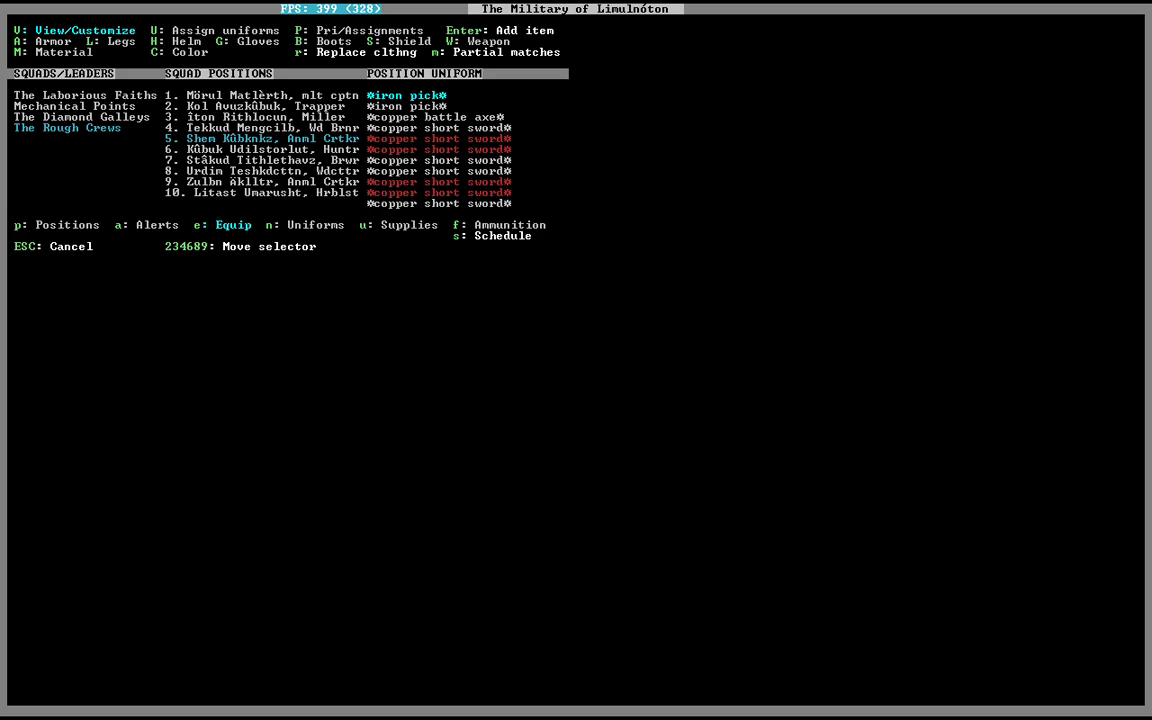
key(Return)
key(Down)
key(shift+w)
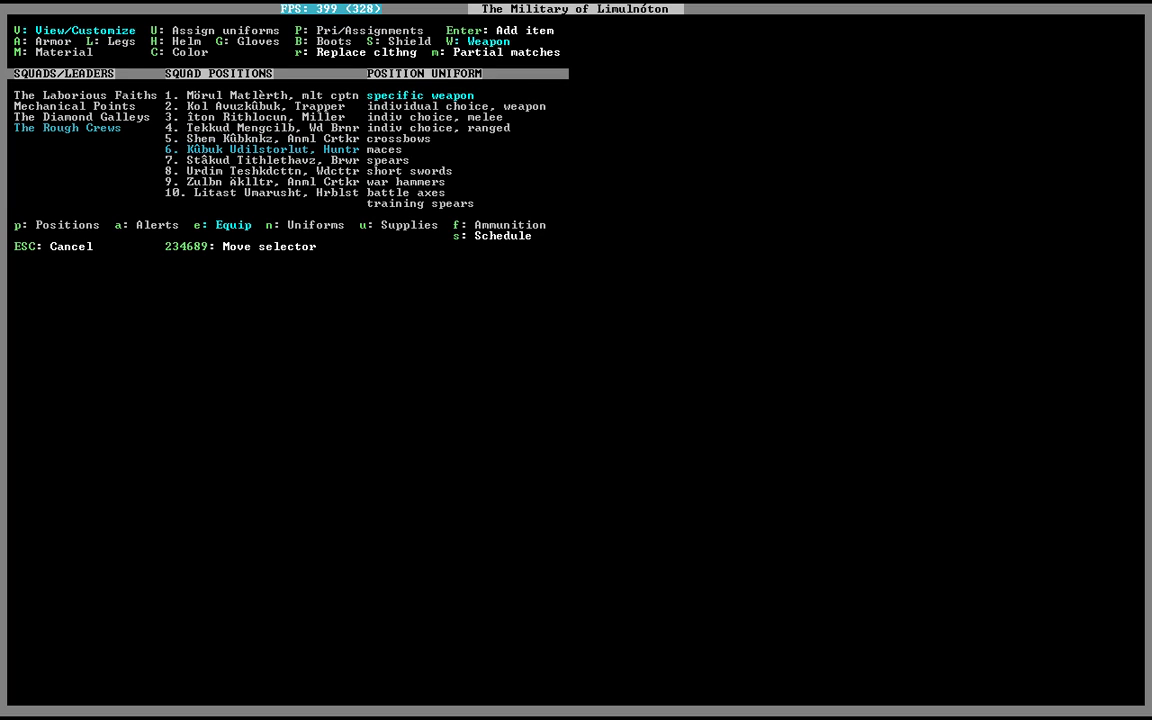
key(Page_Down)
key(Page_Down)
key(Page_Down)
key(Page_Down)
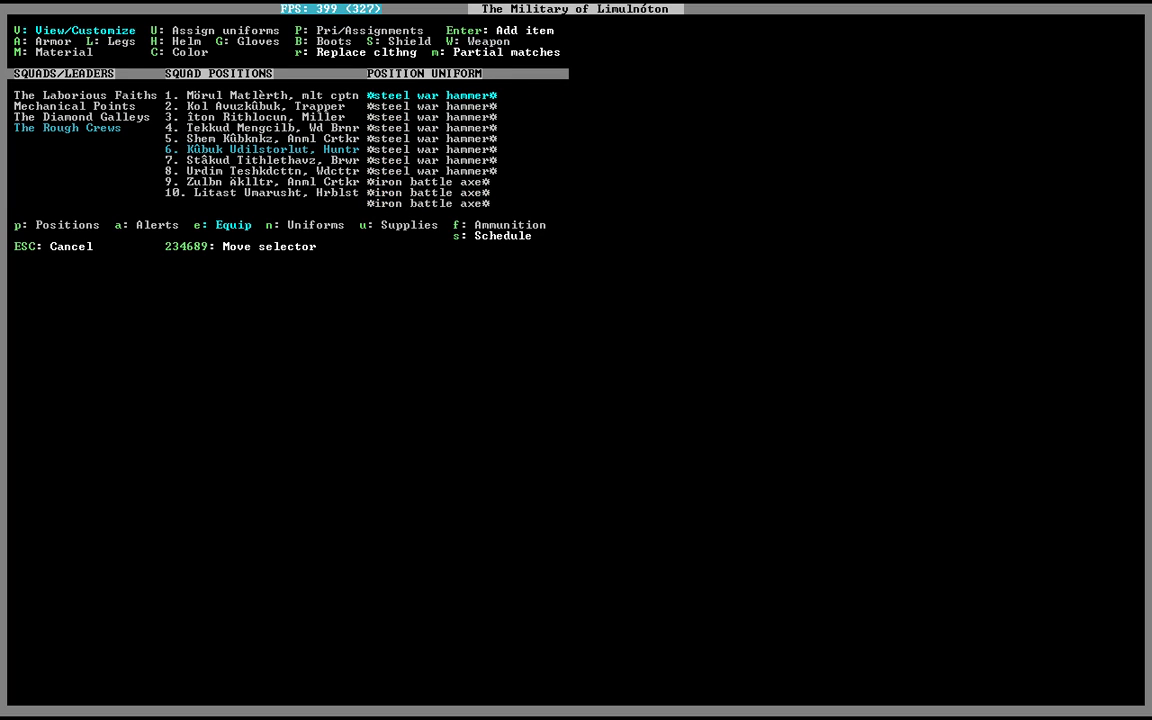
key(Page_Down)
key(Page_Down)
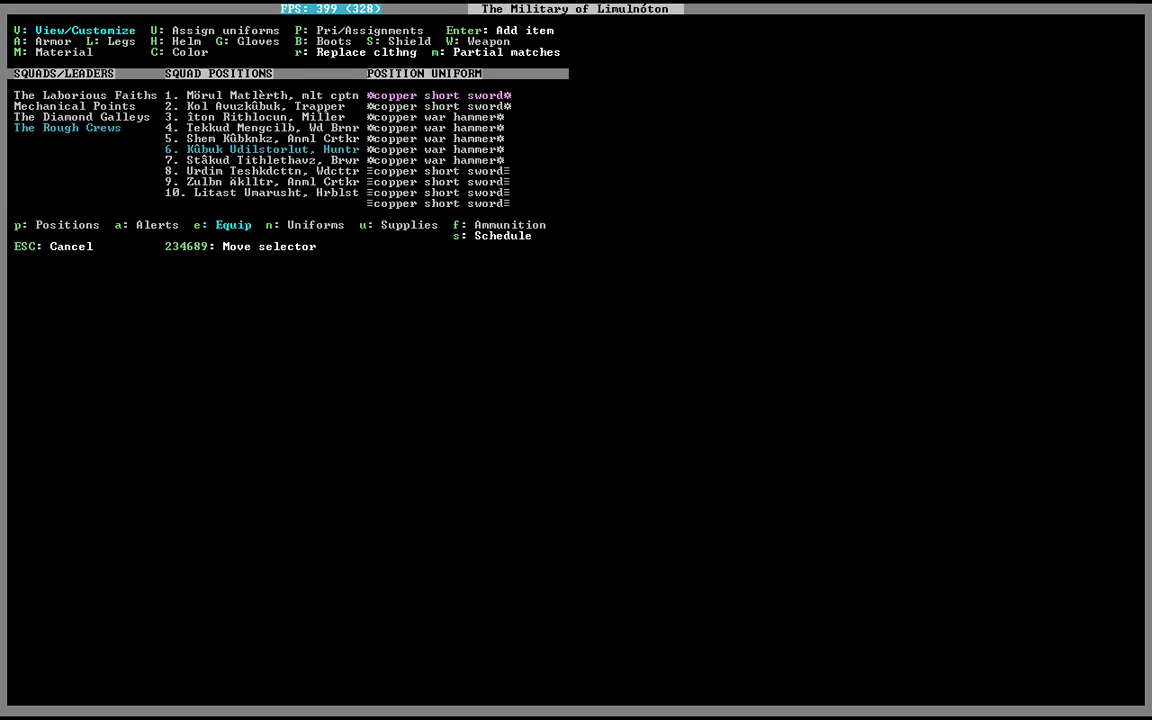
key(Return)
Step: Give positions 7 and 8 free copper short swords in their uniforms
key(Down)
key(shift+w)
key(Return)
key(Page_Down)
key(Page_Down)
key(Page_Down)
key(Page_Down)
key(Page_Down)
key(Page_Down)
key(Up)
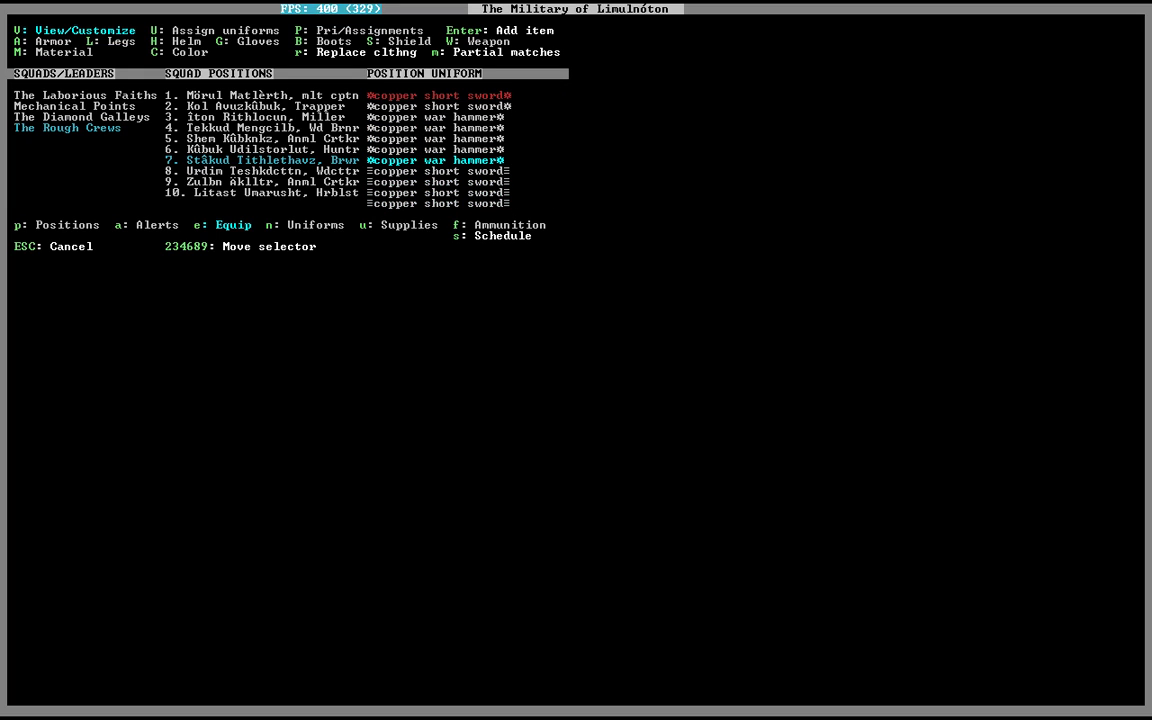
key(Return)
key(Down)
key(shift+w)
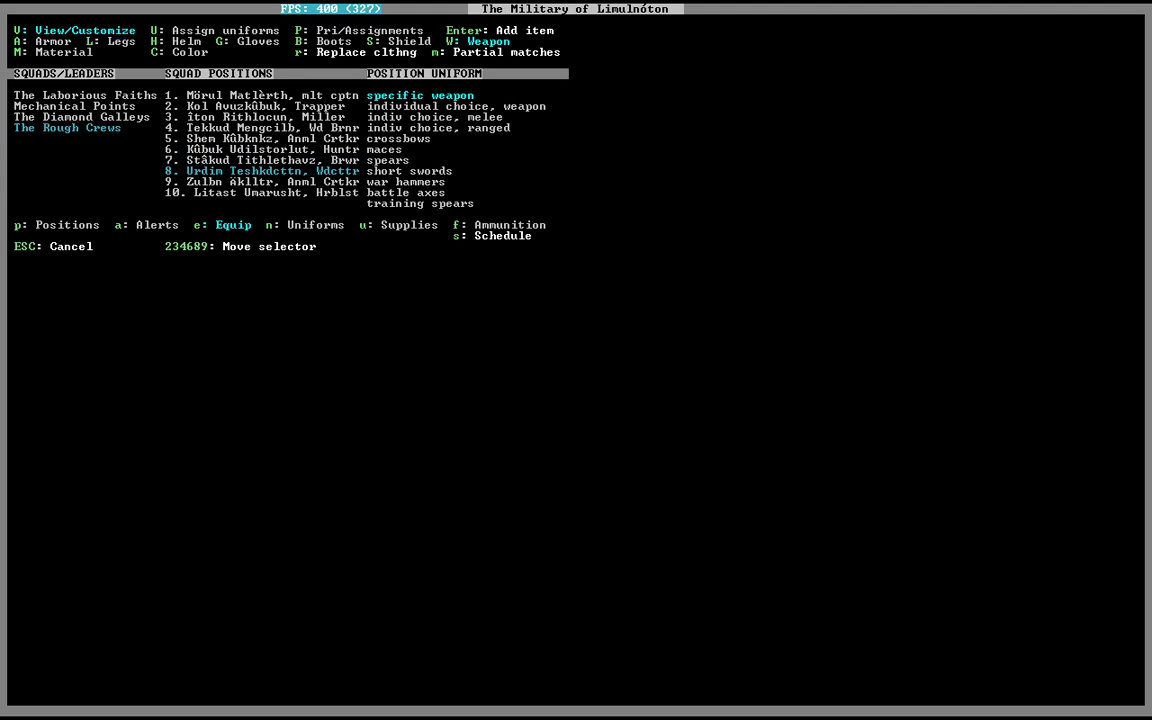
key(Return)
key(Page_Down)
key(Page_Down)
key(Page_Down)
key(Page_Up)
key(Page_Up)
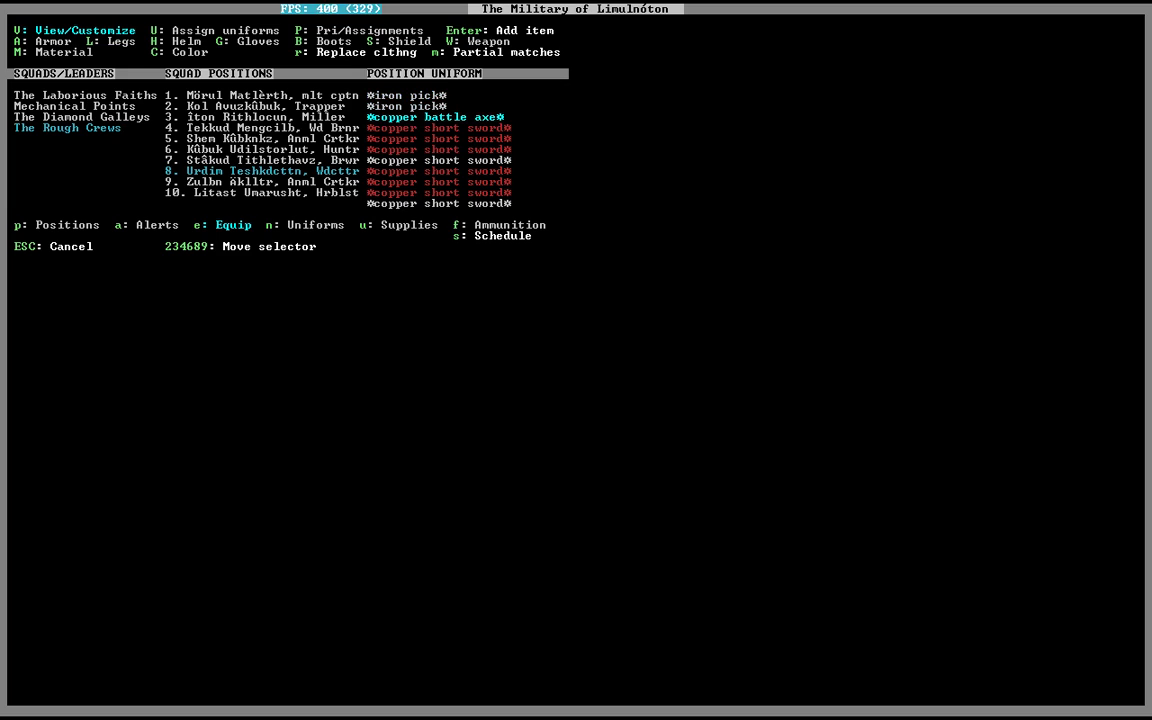
key(Down)
key(Return)
Step: Give position 9 a free copper short sword in its uniform
key(Down)
key(shift+w)
key(Return)
key(Page_Down)
key(Page_Down)
key(Page_Up)
key(Page_Up)
key(Up)
key(Up)
key(Up)
key(Up)
key(Return)
Step: Browse the weapon list for position 10's uniform
key(Down)
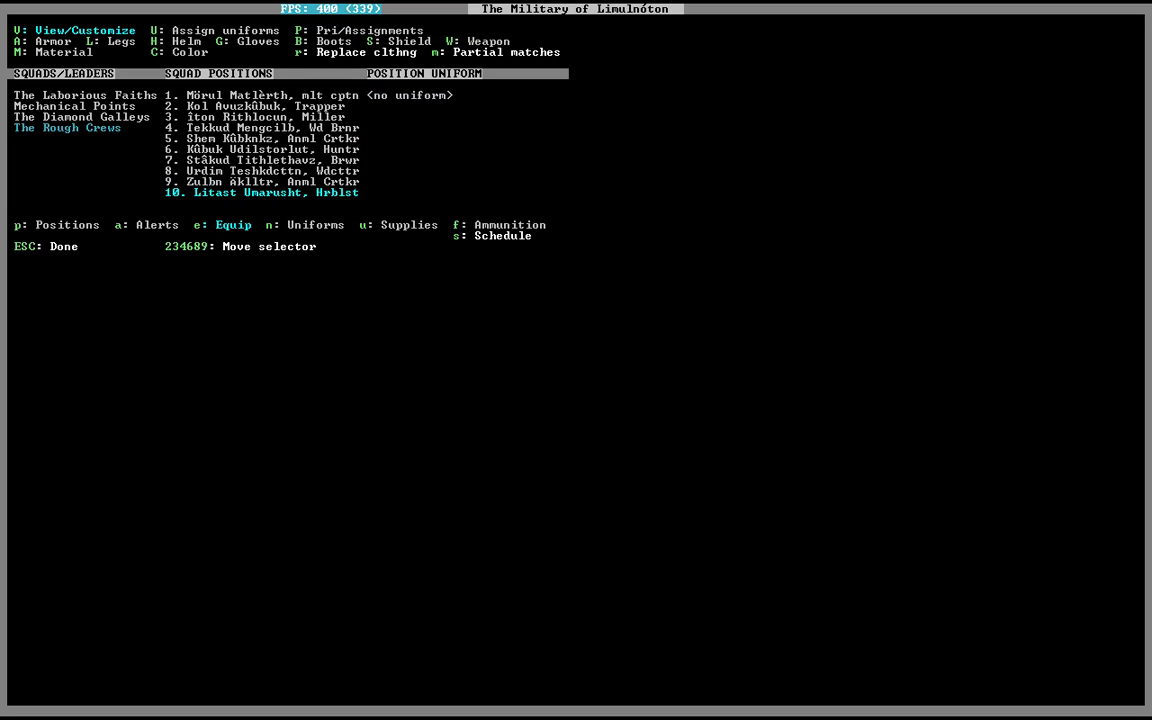
key(shift+w)
key(Return)
key(Page_Down)
key(Page_Up)
key(Page_Up)
key(Page_Down)
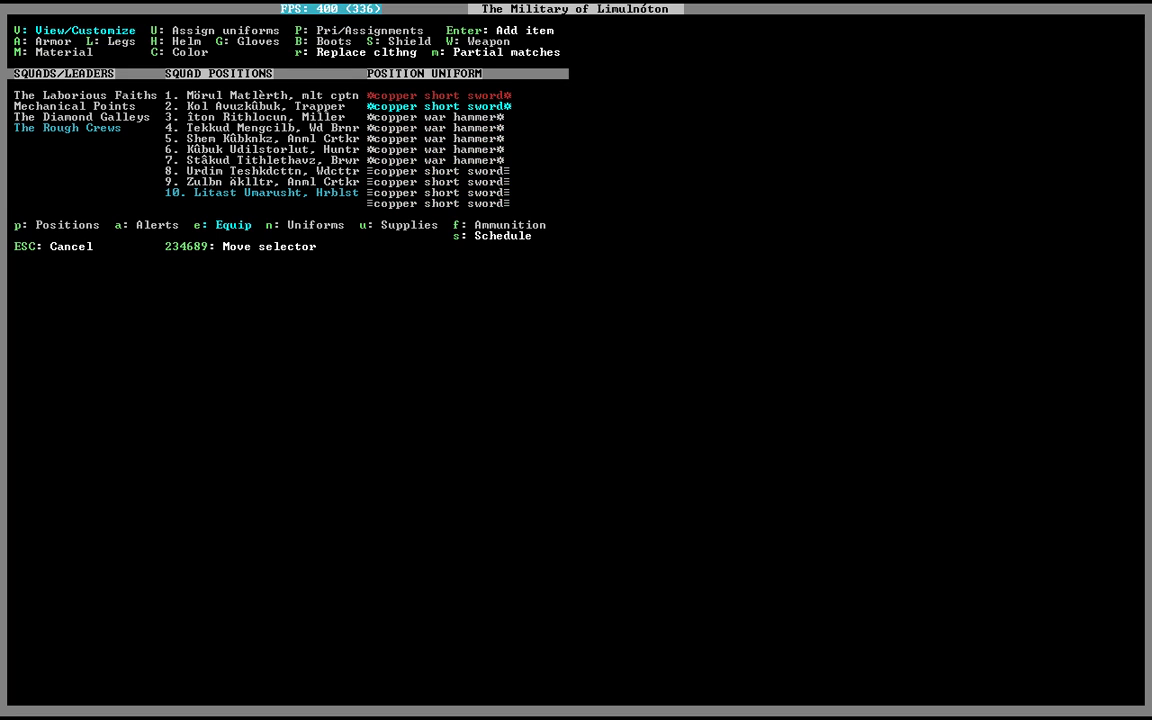
Step: Add the chosen copper short sword to position 10 and leave the uniforms
key(Return)
key(Up)
key(Escape)
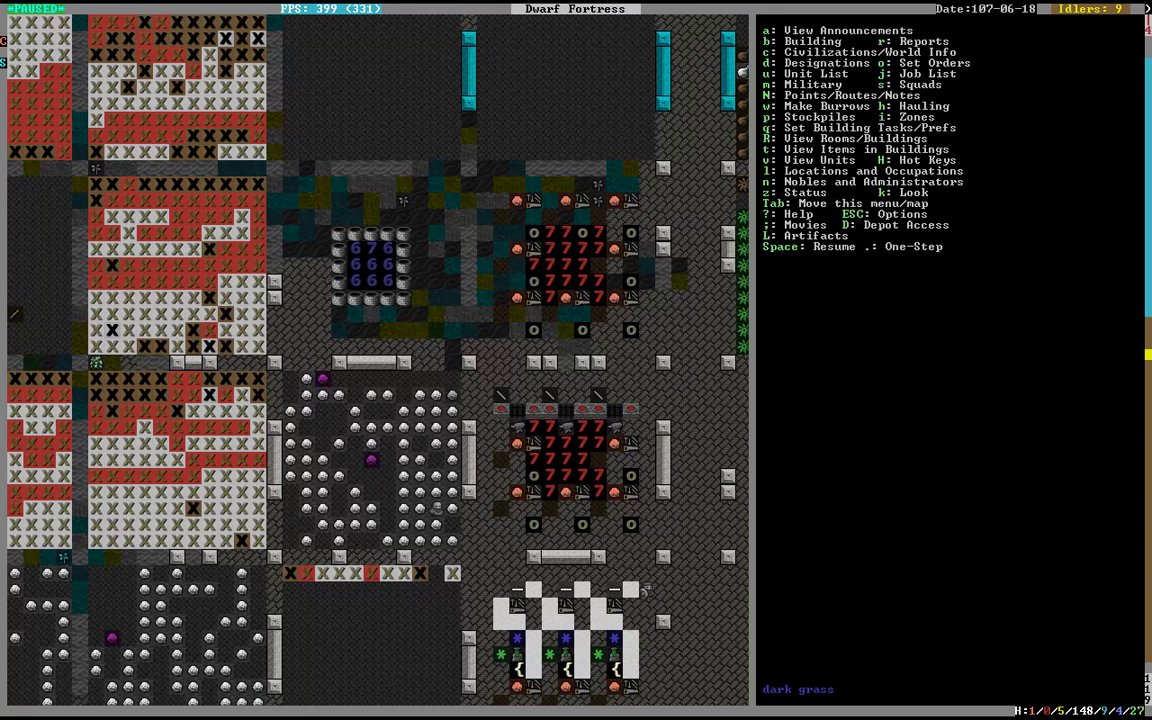
Step: Delete the 'Forge copper short sword' work order
key(j)
key(m)
key(Down)
key(Down)
key(r)
key(Escape)
Step: Queue 'Melt a Metal Object' at both magma smelters
key(shift+Left)
key(shift+Left)
key(shift+Right)
key(shift+Right)
key(q)
key(Left)
key(a)
key(Return)
key(Right)
key(Right)
key(Right)
key(a)
key(Return)
key(Escape)
Step: Briefly resume the game, move the view to the bedroom, and pause
key(space)
key(shift+Up)
key(shift+Up)
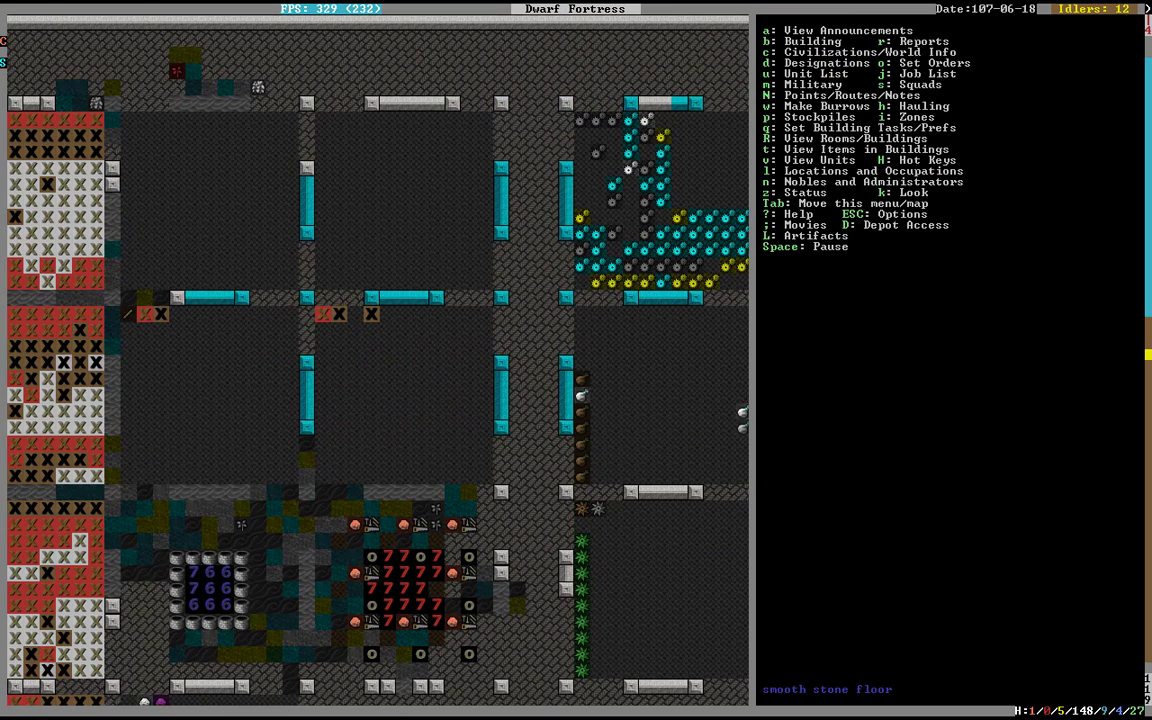
key(shift+Down)
key(shift+Down)
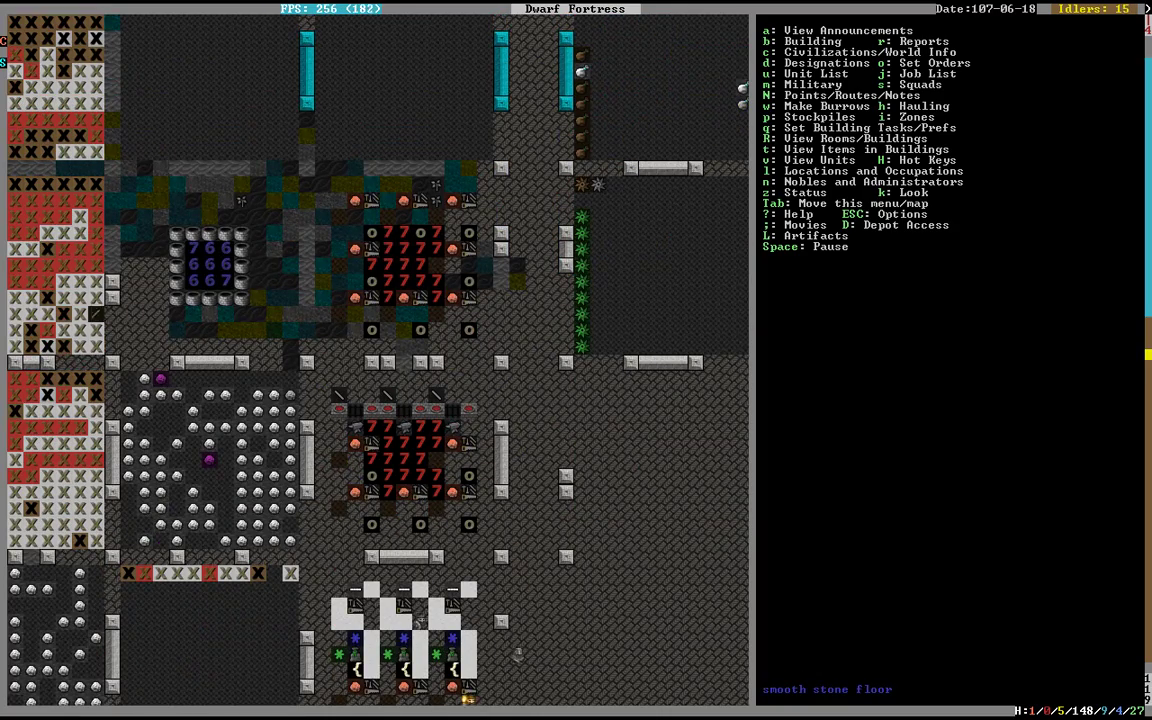
key(less)
key(space)
key(shift+Down)
key(shift+Down)
key(less)
Step: Make barracks from the armor stand, enlarged to fill the room
key(shift+Left)
key(shift+Down)
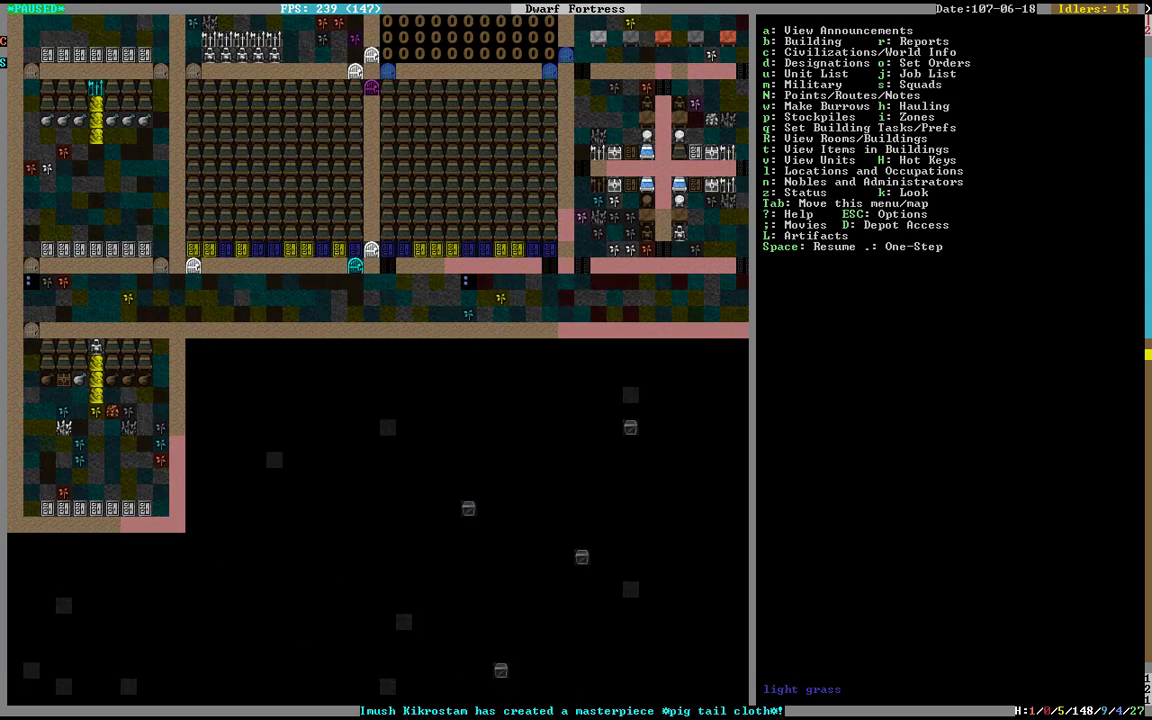
key(q)
key(shift+Left)
key(shift+Left)
key(Up)
key(r)
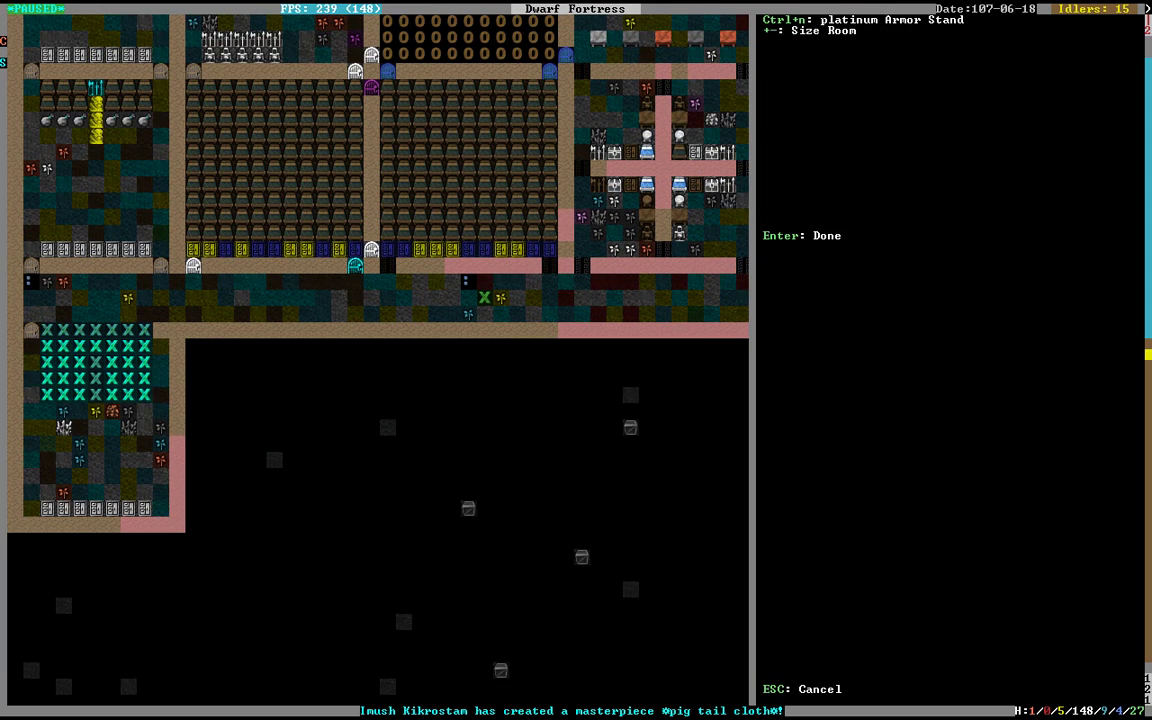
key(plus)
key(plus)
key(plus)
key(plus)
key(Return)
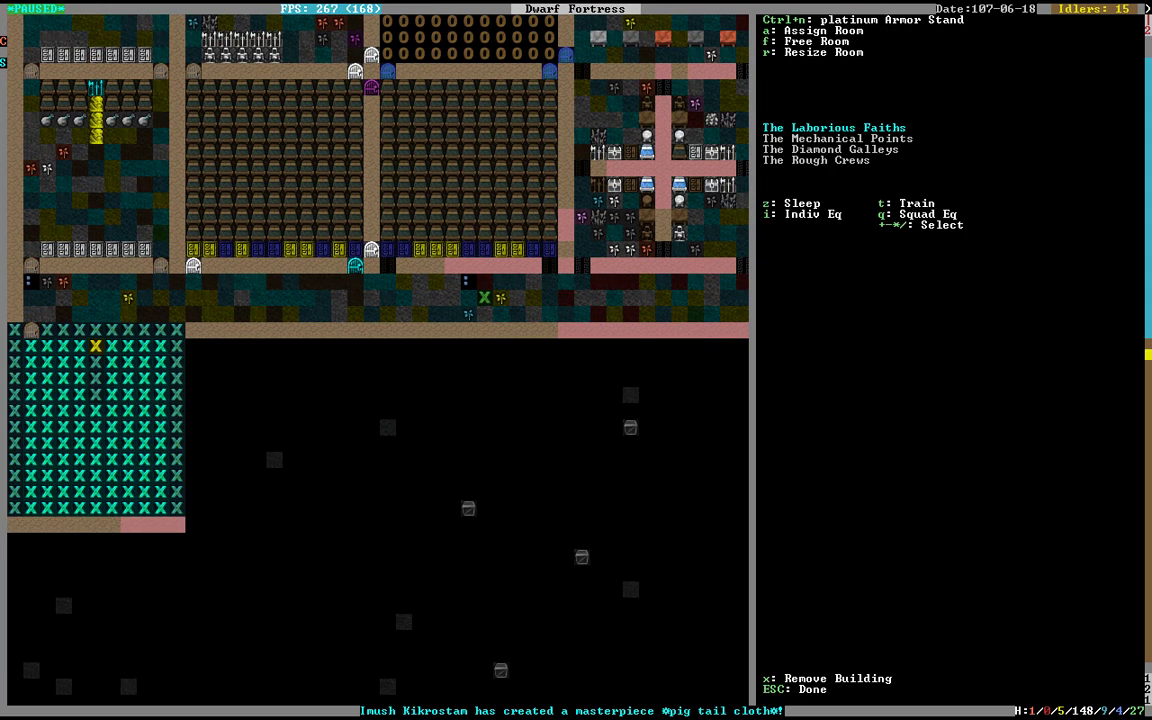
key(plus)
key(plus)
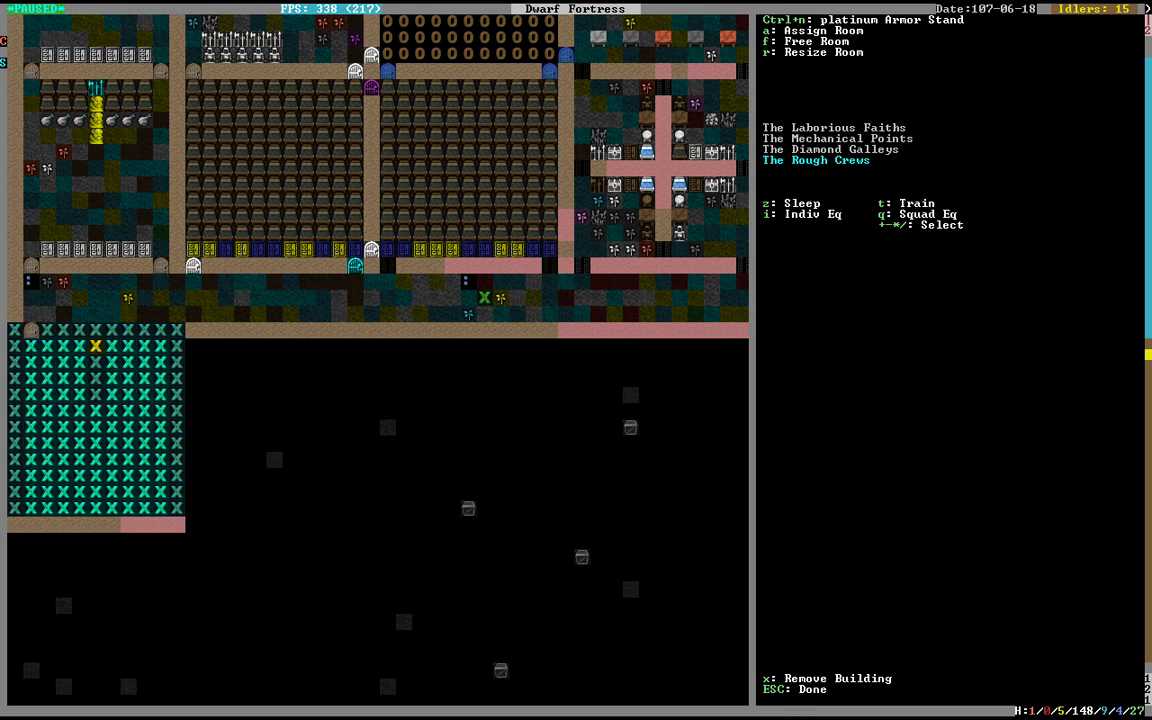
Step: Let The Rough Crews sleep, train, and store individual and squad equipment there
key(z)
key(t)
key(i)
key(q)
key(Escape)
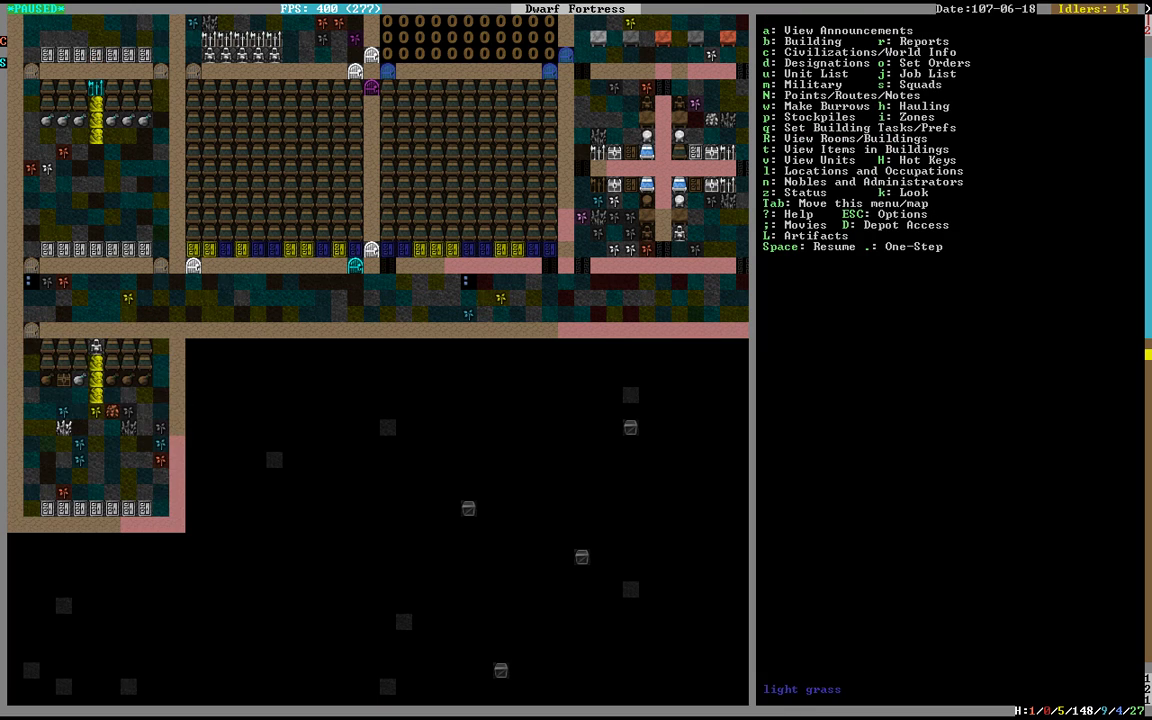
key(m)
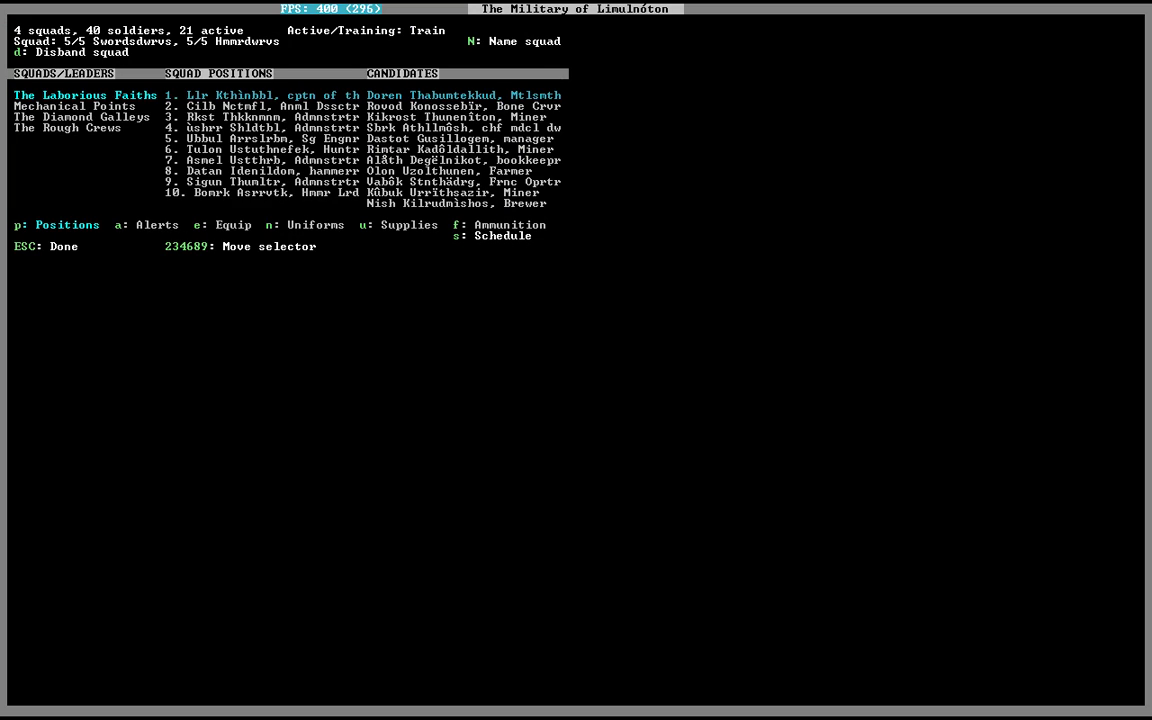
key(s)
key(Tab)
key(Tab)
key(Tab)
key(Tab)
key(plus)
key(Down)
key(Up)
key(s)
key(s)
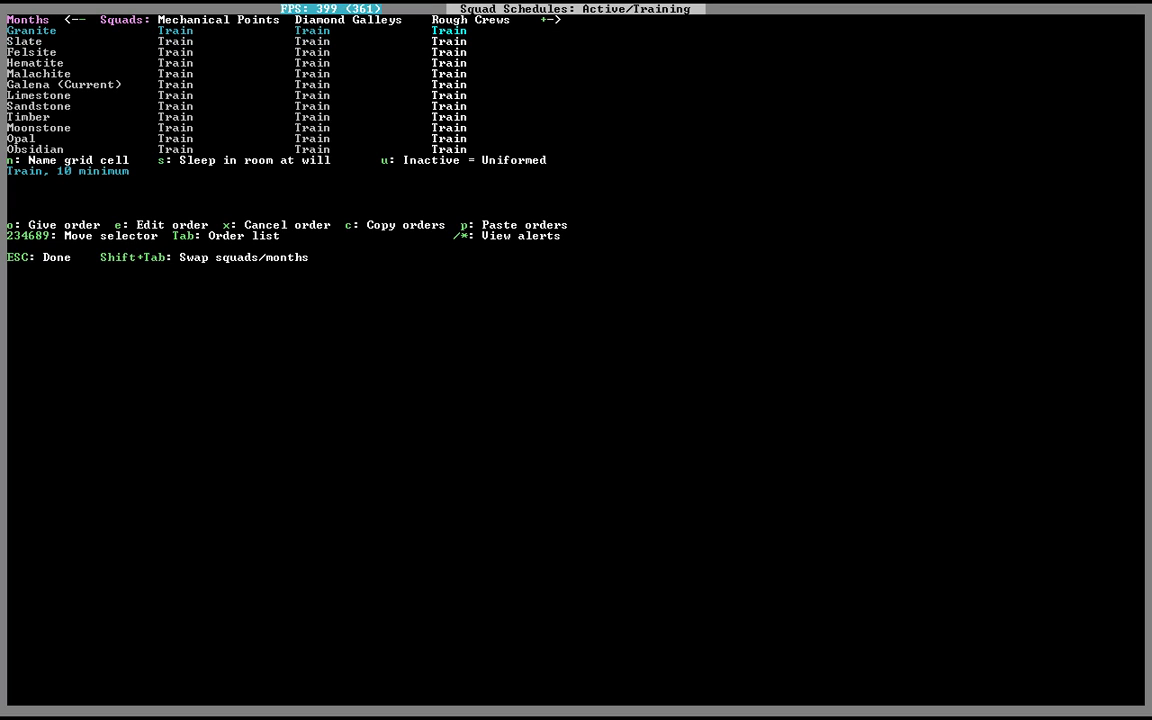
key(s)
key(Down)
key(Down)
key(Down)
key(Down)
key(Down)
key(Down)
key(Down)
key(Down)
key(Down)
key(Down)
key(Down)
key(Down)
key(Escape)
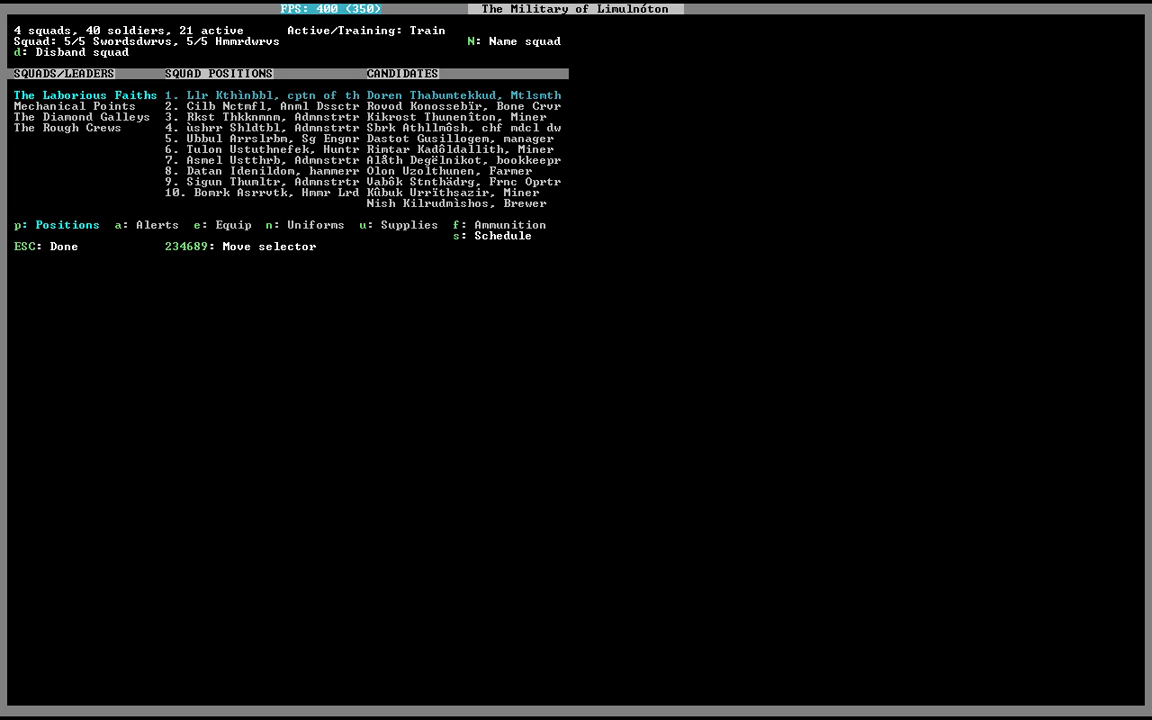
key(Down)
key(Down)
key(Down)
key(Escape)
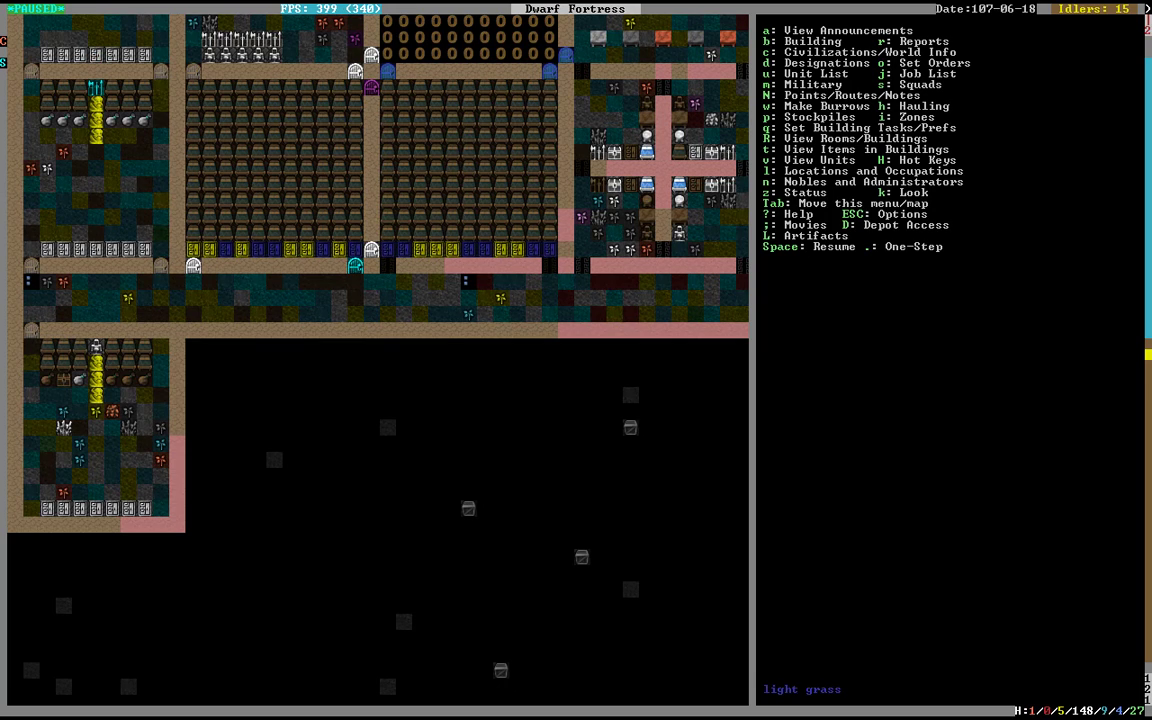
key(a)
key(Escape)
key(m)
key(Down)
key(Down)
key(Up)
key(Up)
key(e)
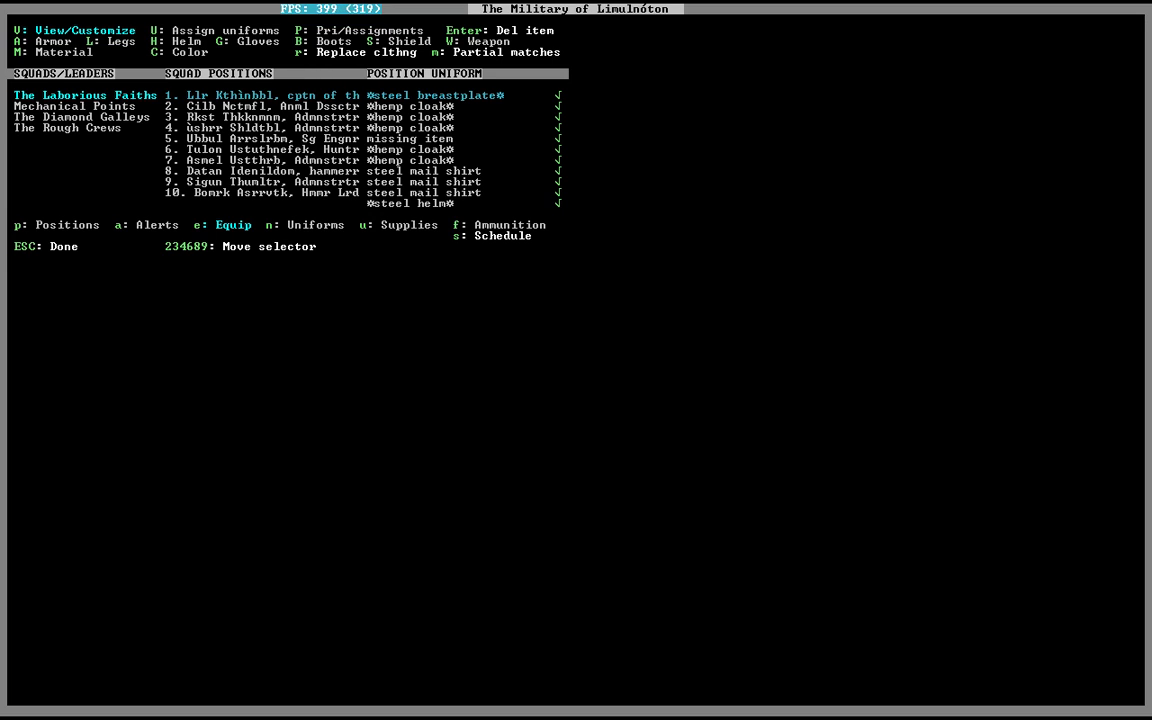
key(Down)
key(Down)
key(Down)
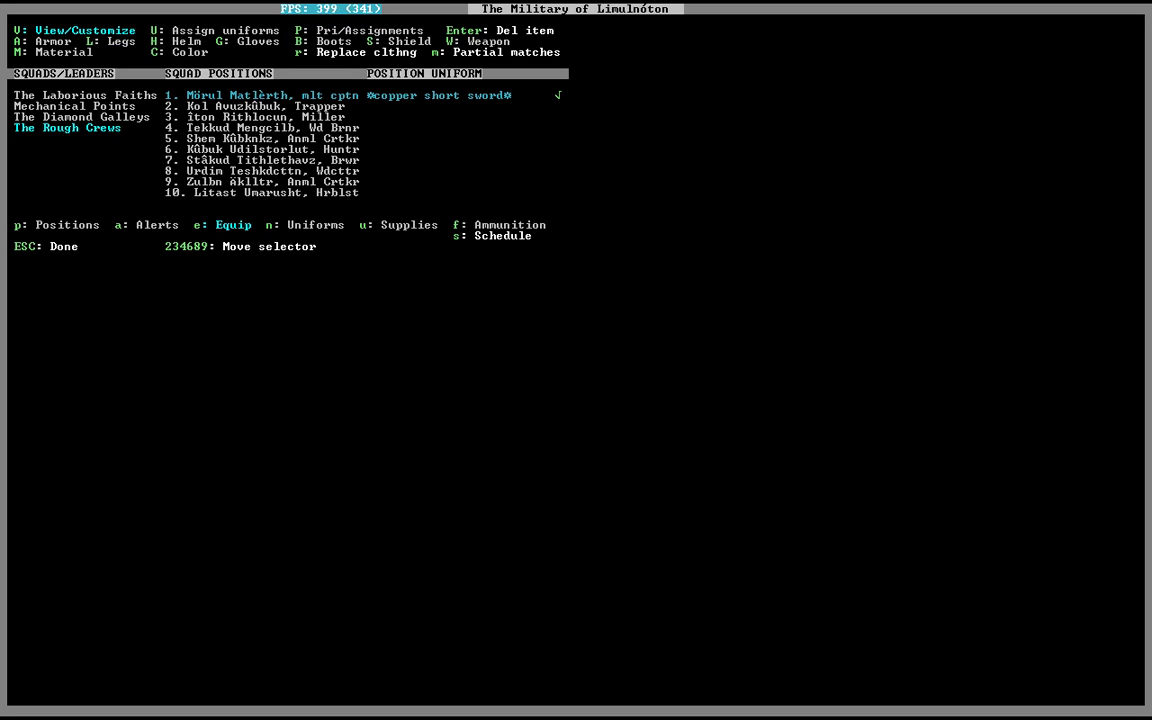
key(Escape)
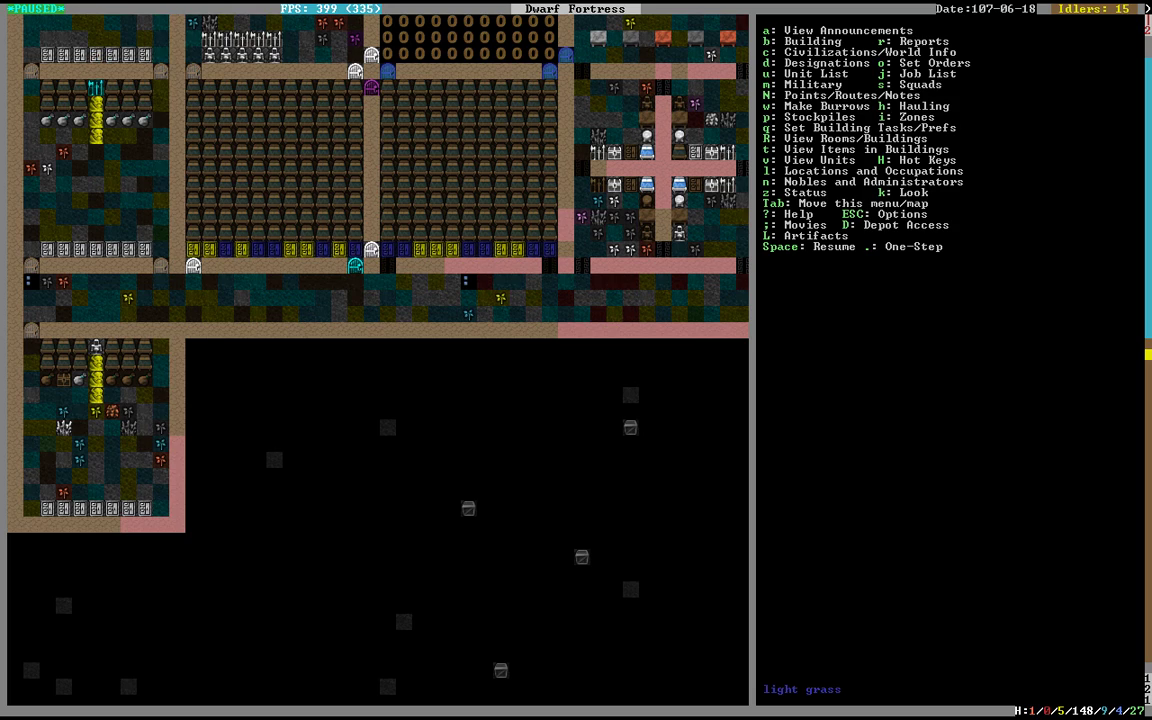
Step: Queue a Forge copper shield work order for 4 shields
key(j)
key(m)
text(q)
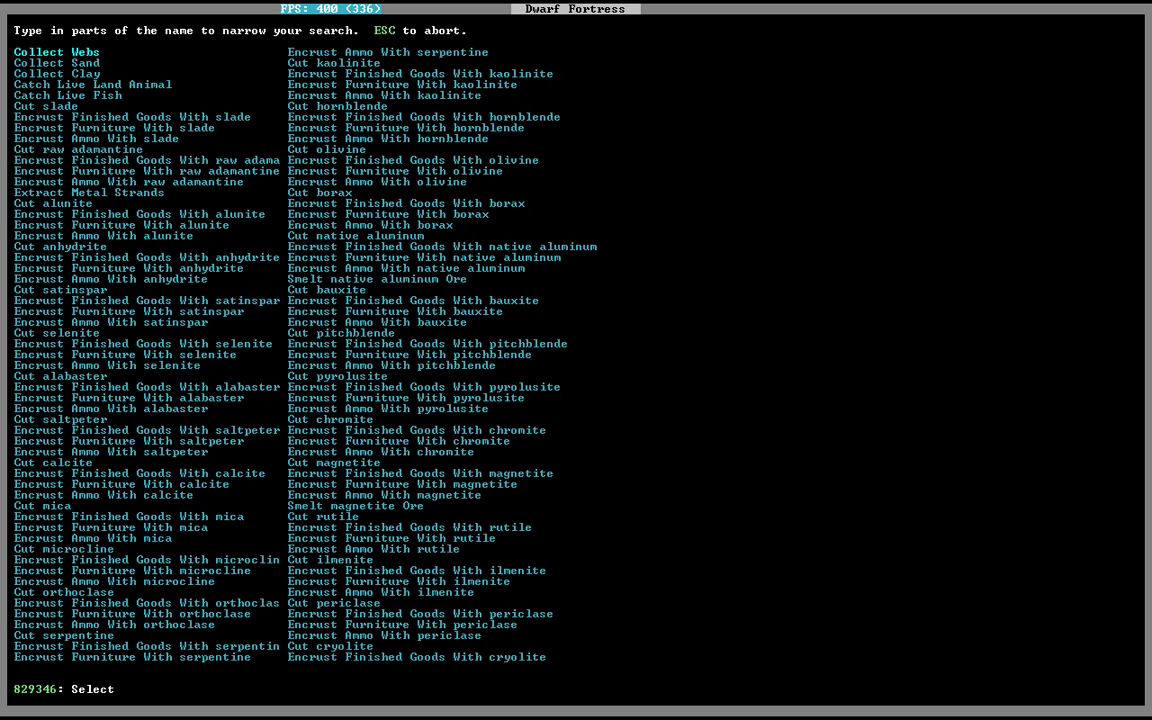
text(COPPER SHIE)
key(Return)
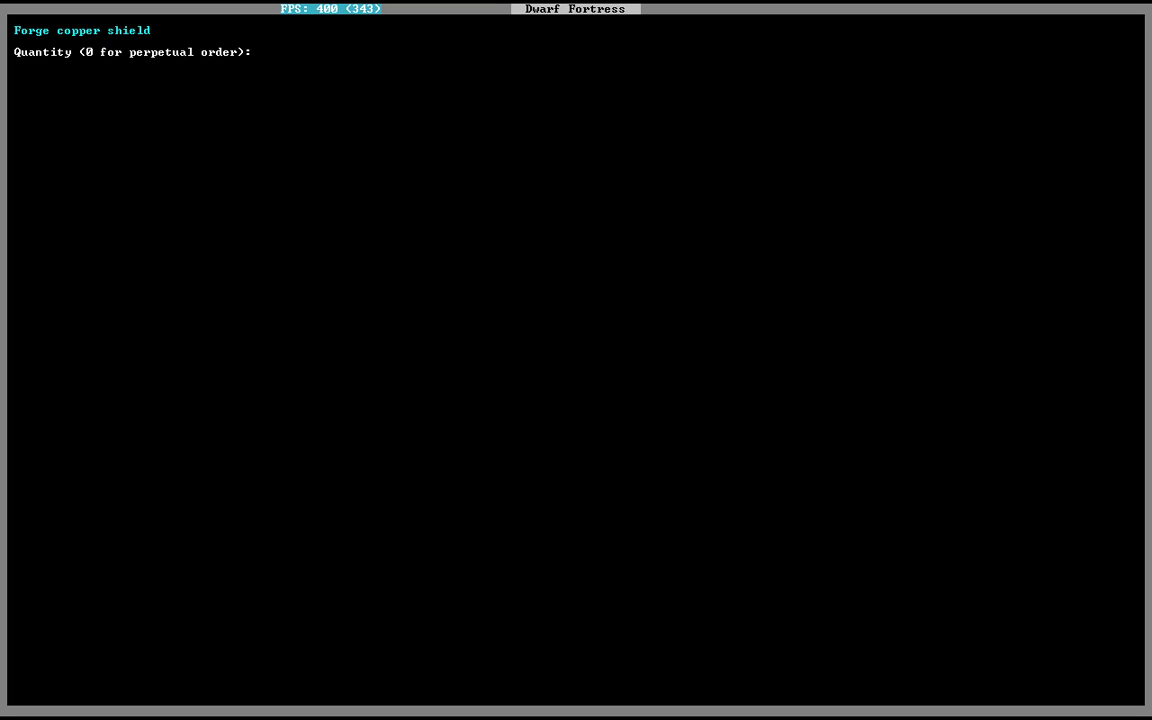
text(4)
key(Return)
key(Escape)
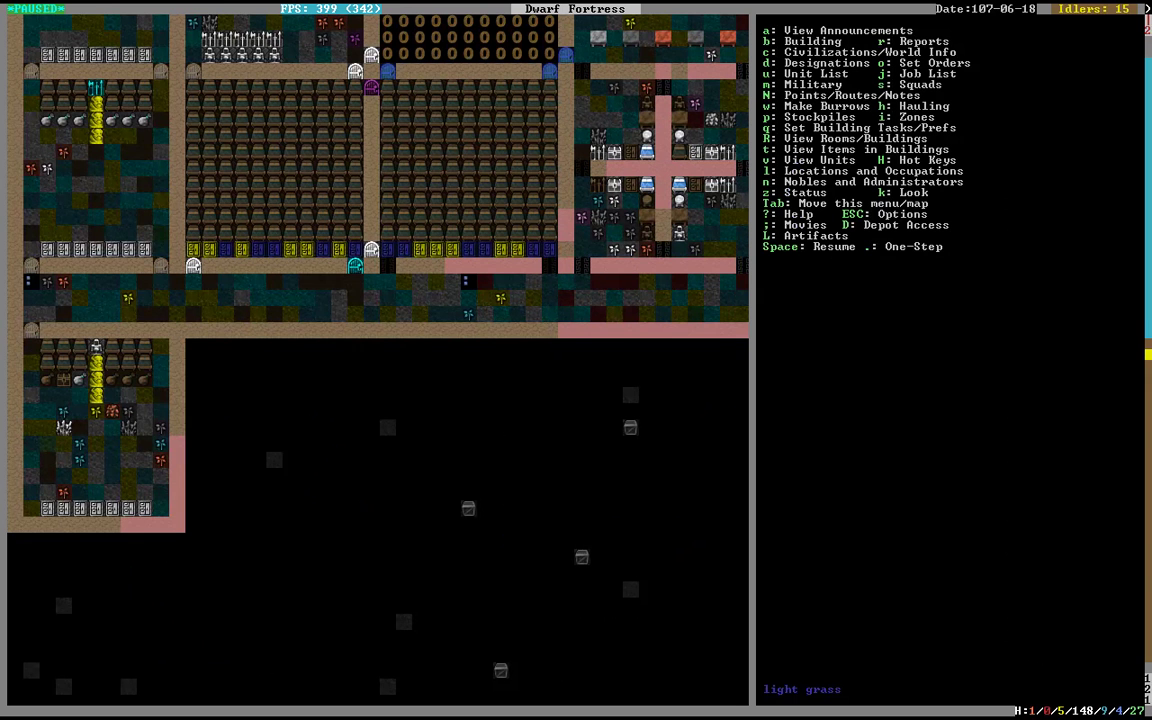
Step: Check the announcements list and view other fortress levels
key(shift+Right)
key(shift+Right)
key(less)
key(a)
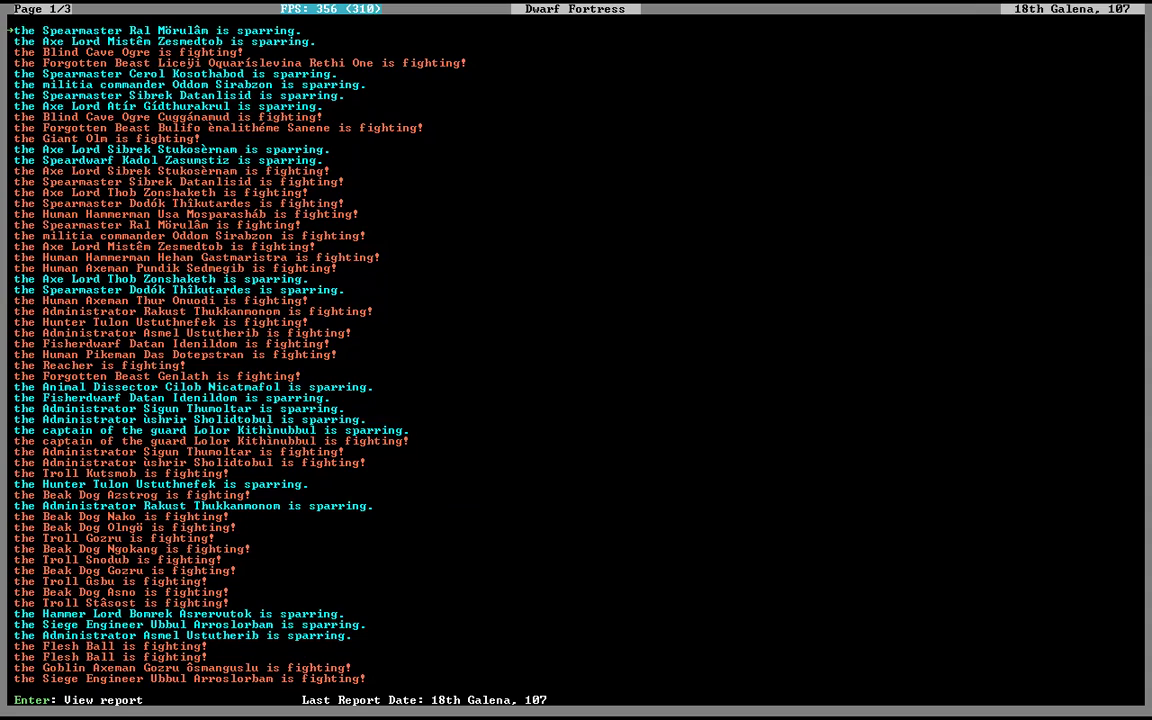
key(Escape)
key(less)
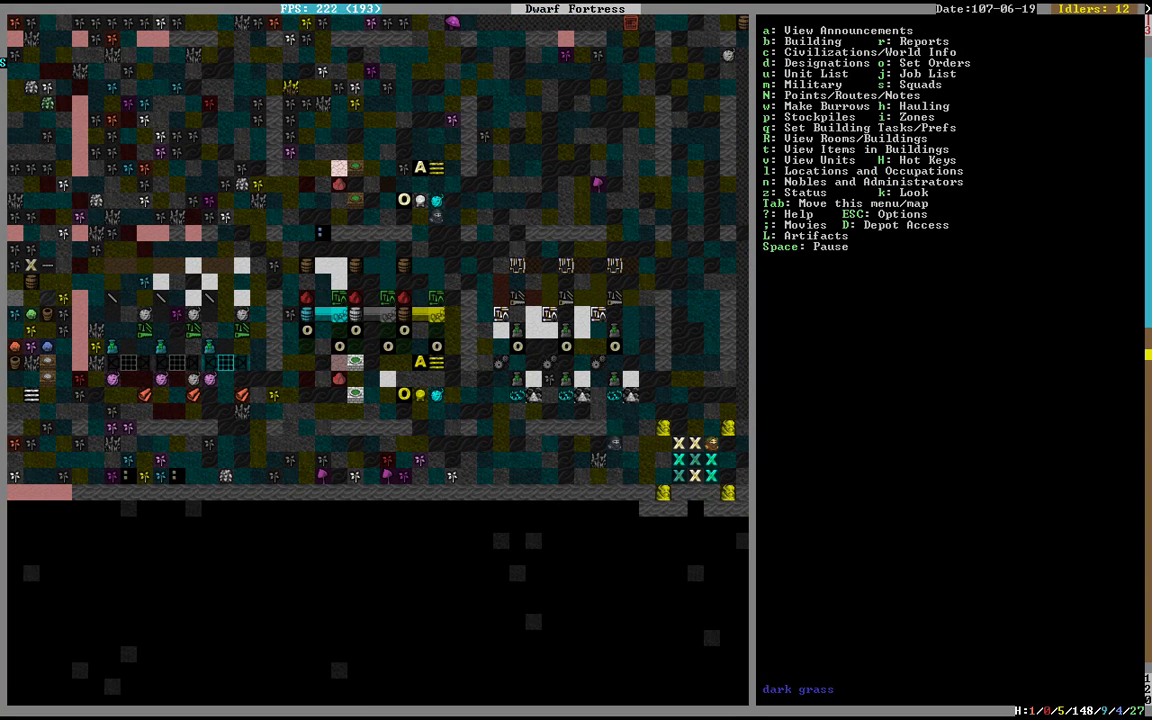
Step: Create a raid mission on Tameglows with The Mechanical Points assigned
key(c)
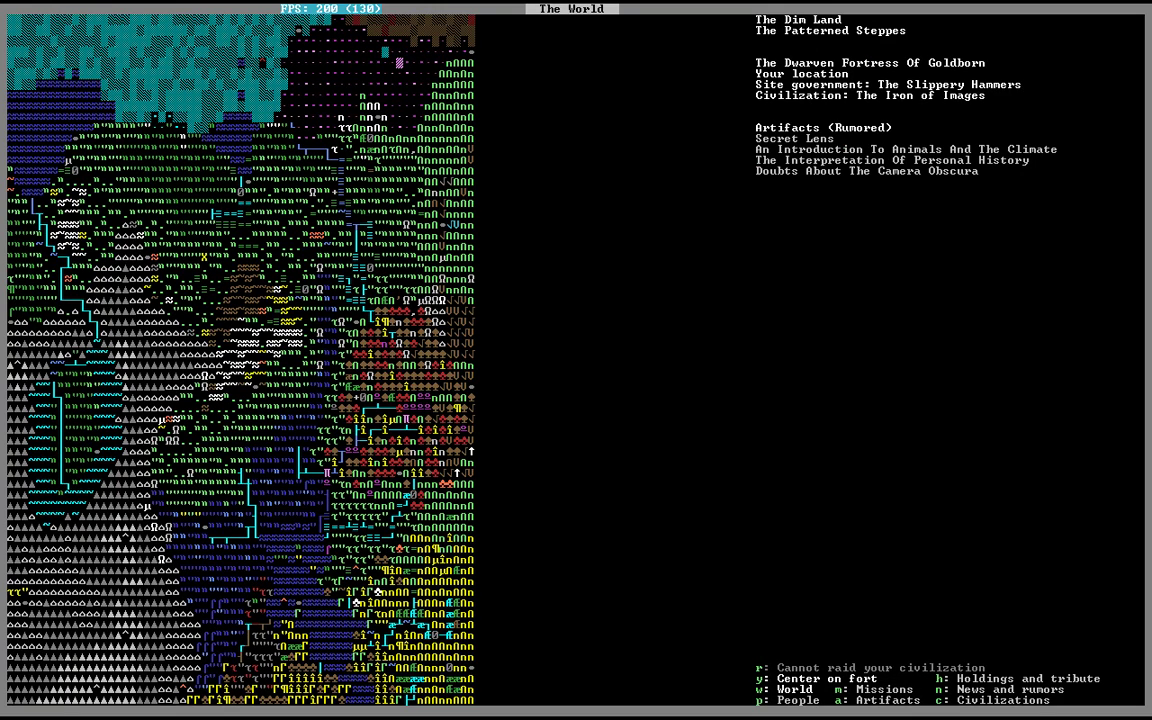
key(Right)
key(Right)
key(Right)
key(Right)
key(Right)
key(Right)
key(Right)
key(Right)
key(Right)
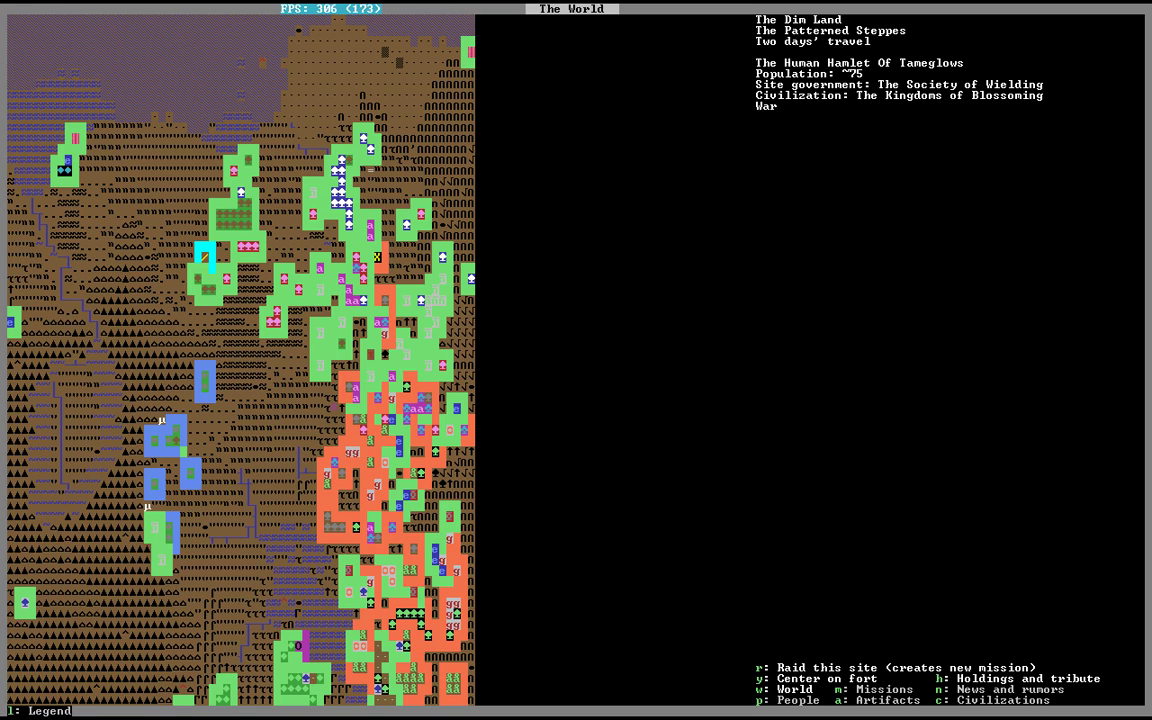
key(r)
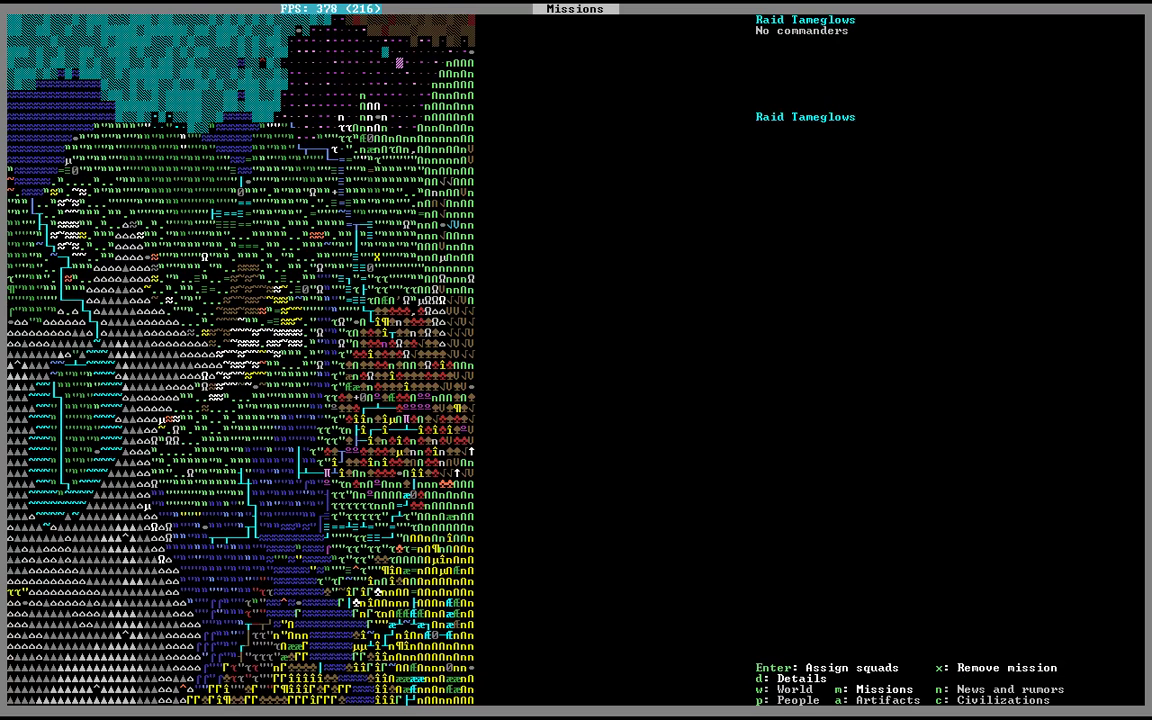
key(Return)
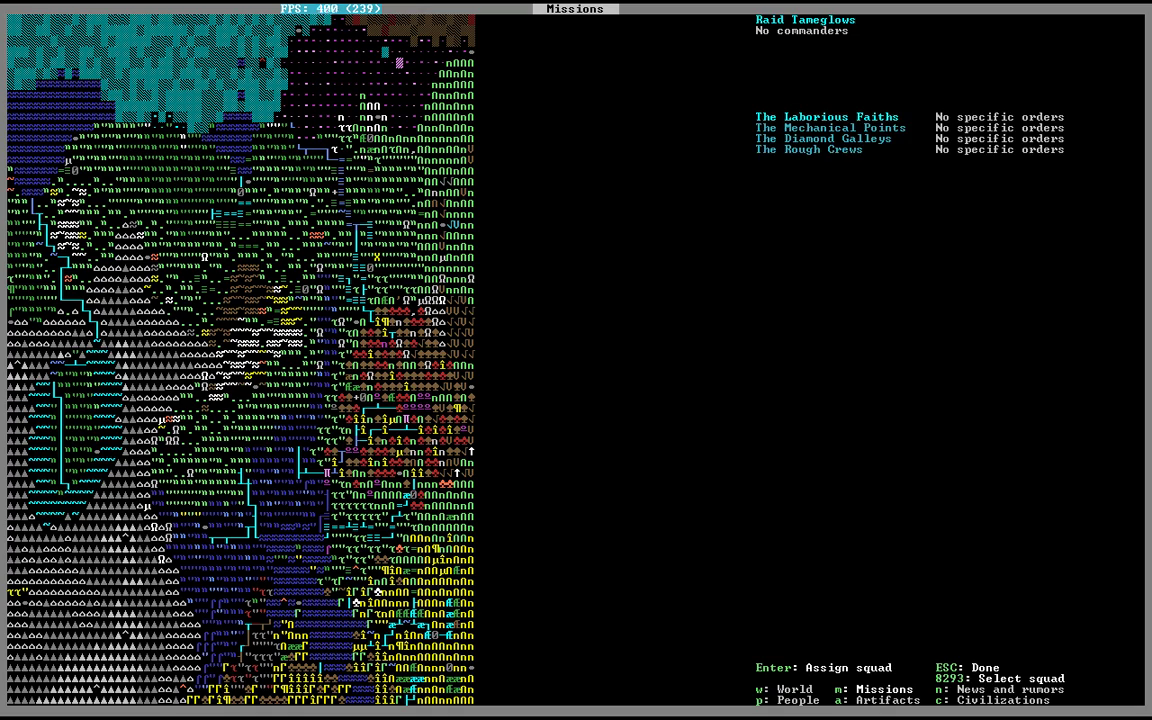
key(Down)
key(Return)
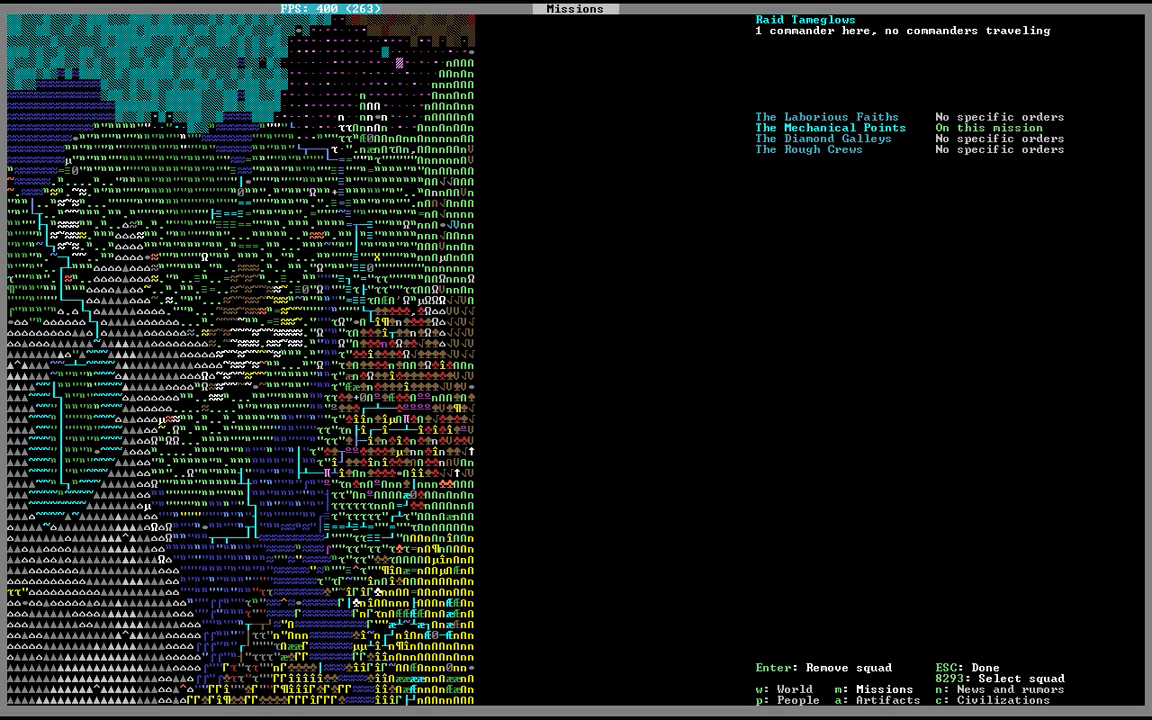
Step: Add The Diamond Galleys and set the mission objective to pillage
key(Down)
key(Return)
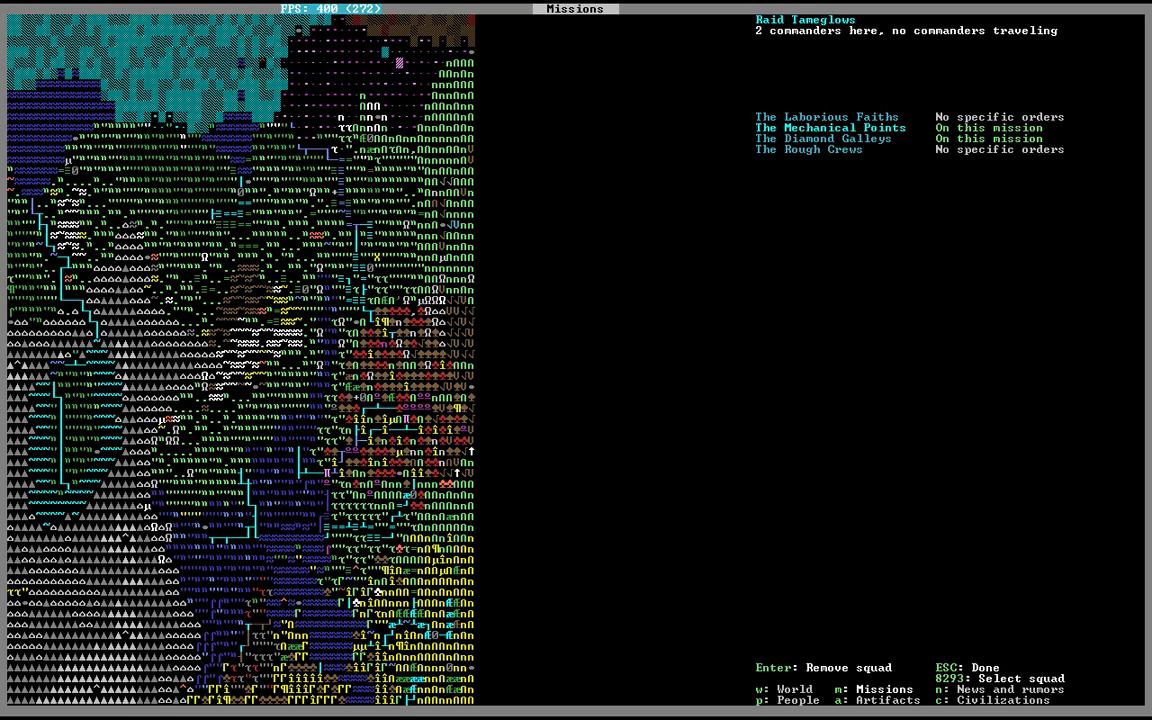
key(Escape)
key(d)
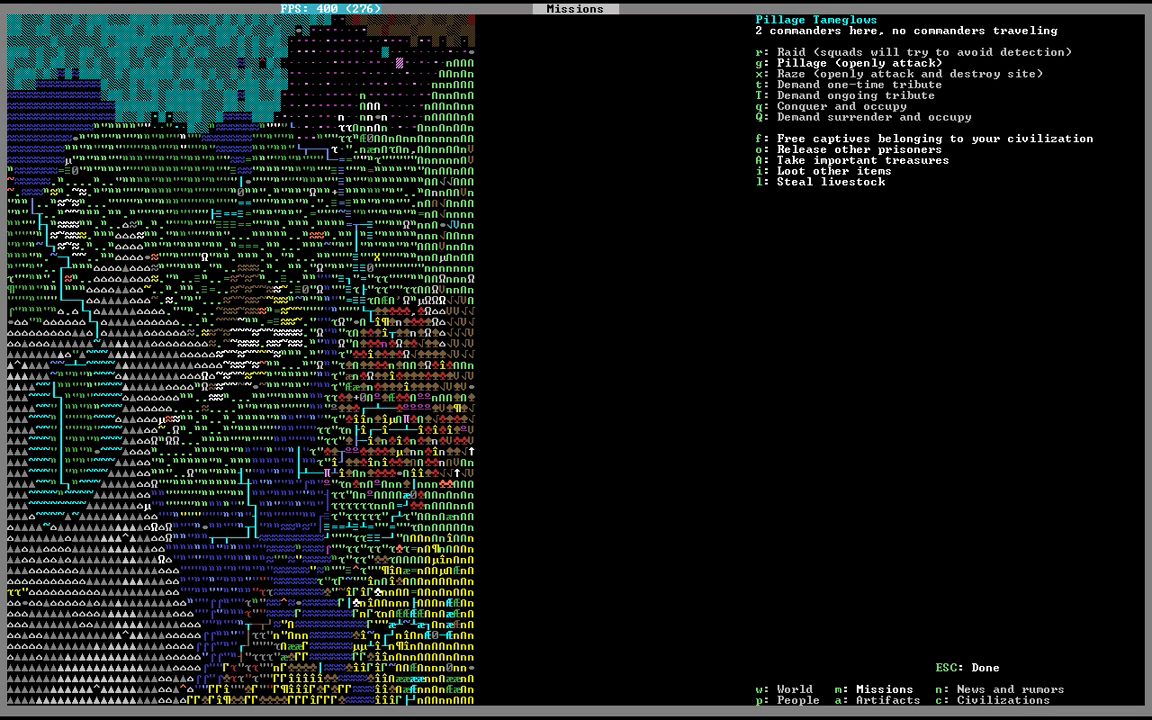
key(Escape)
key(Escape)
Step: Pan east toward the barrel stockpiles with the game resumed, briefly checking the manual
key(shift+Left)
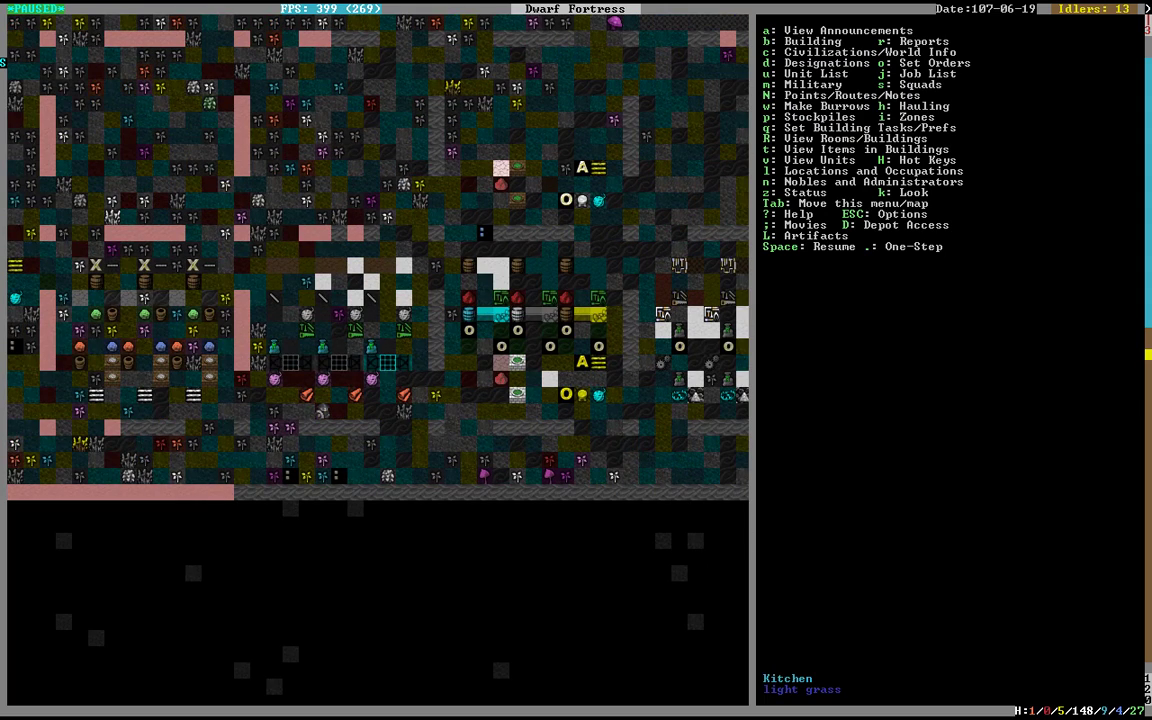
key(space)
key(shift+Left)
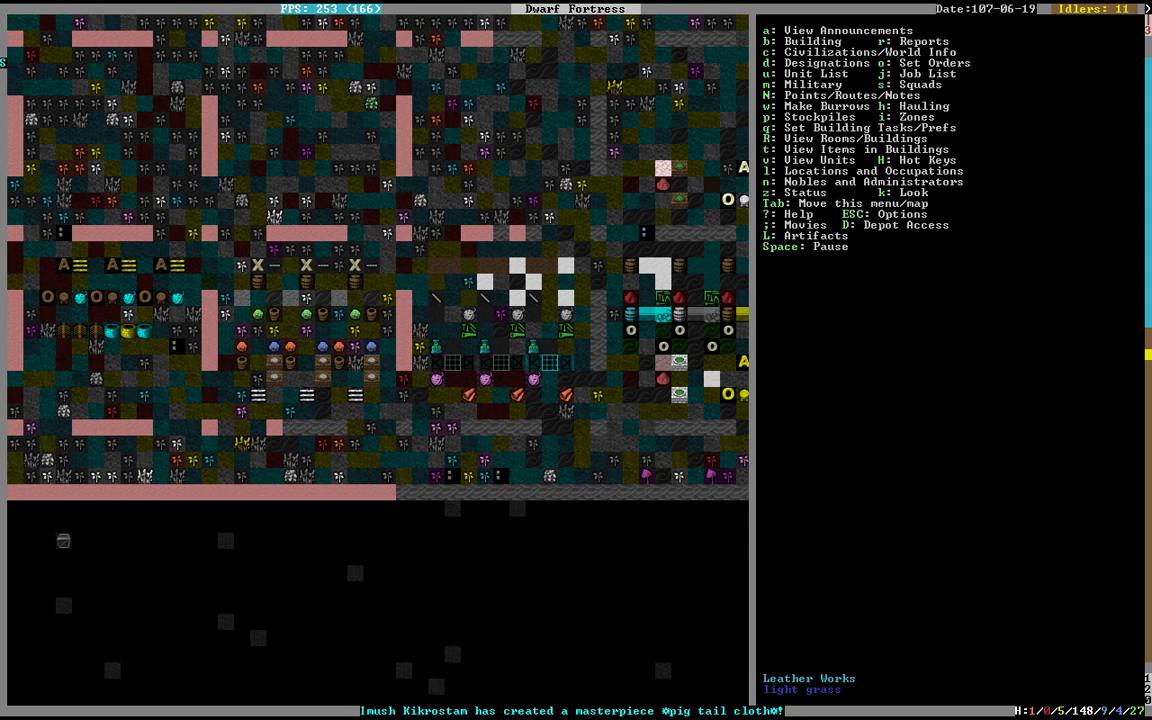
key(shift+Right)
key(shift+Right)
key(shift+Right)
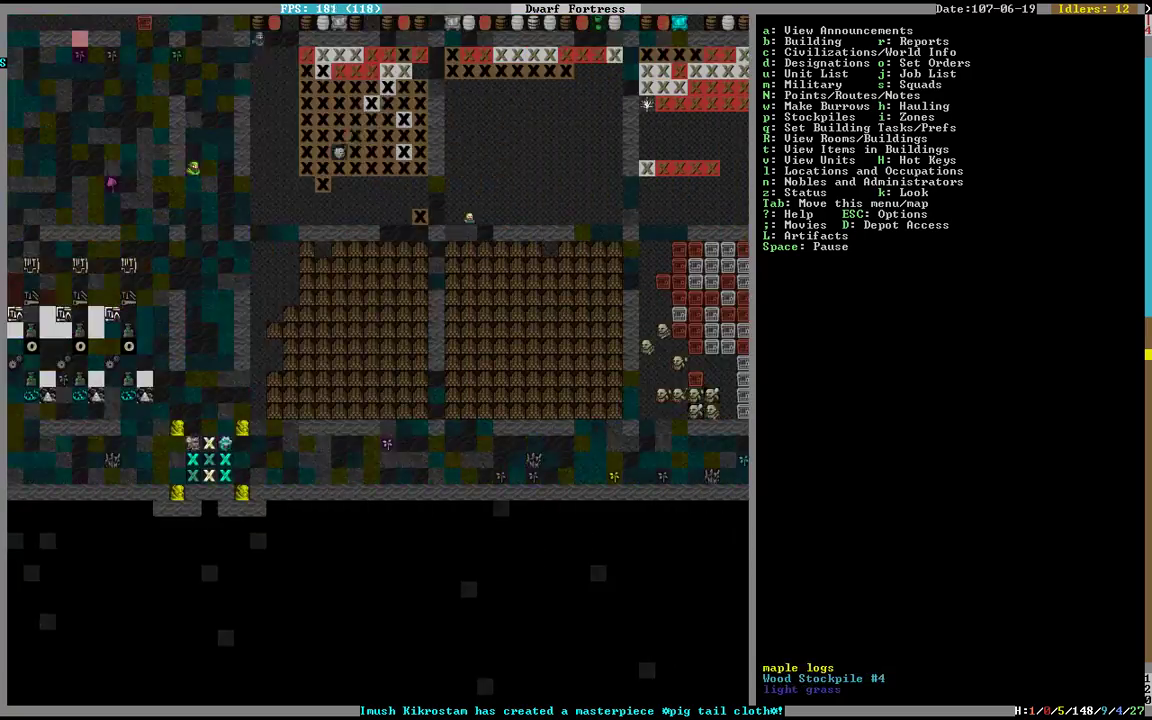
key(shift+period)
key(shift+Up)
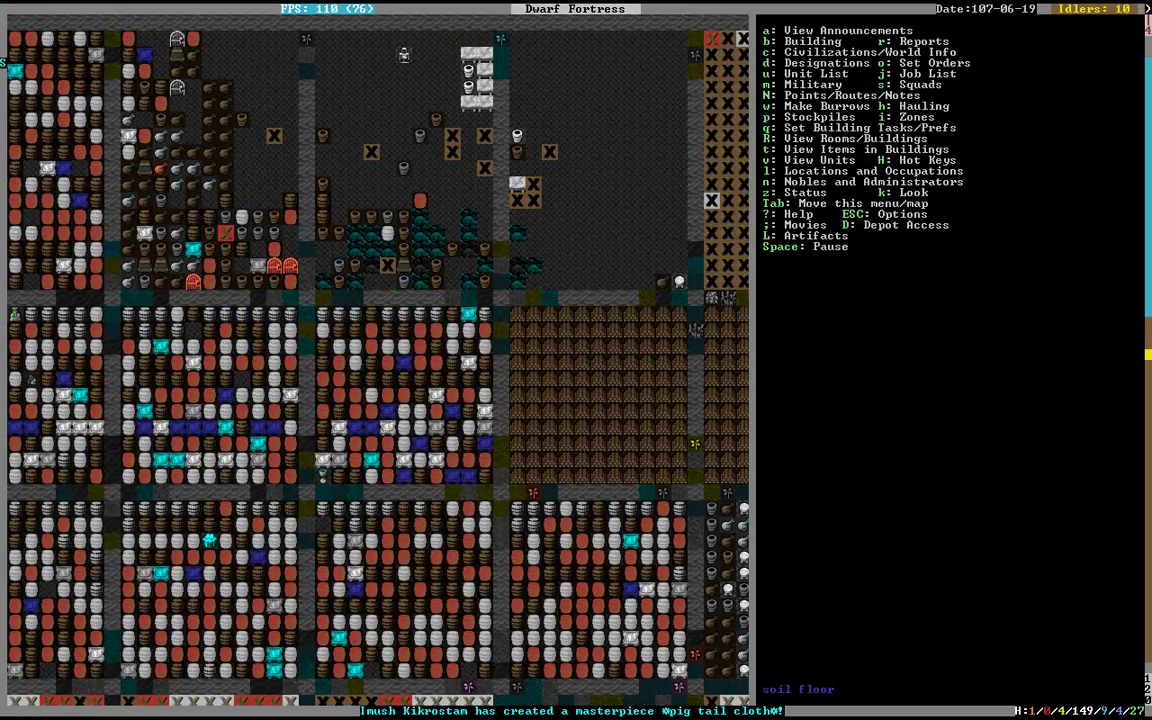
key(question)
key(Escape)
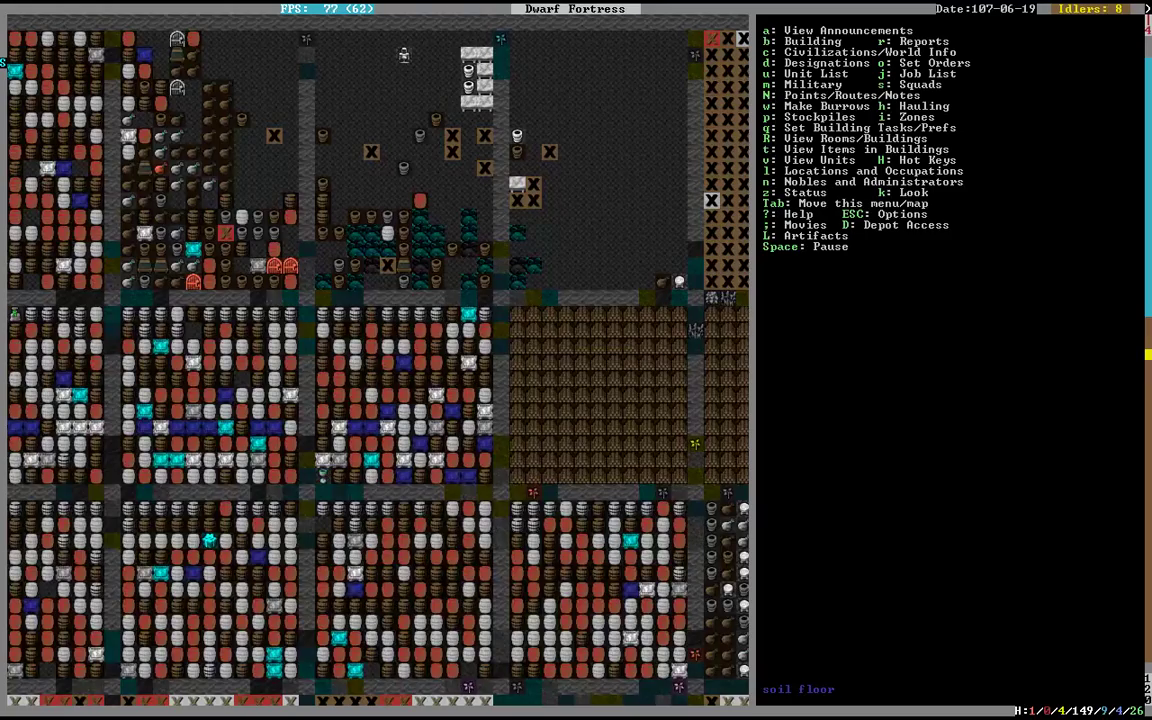
Step: Go to the fortress rooms level, check the status overview, and pan west
key(shift+comma)
key(shift+Down)
key(shift+period)
key(shift+Left)
key(shift+Down)
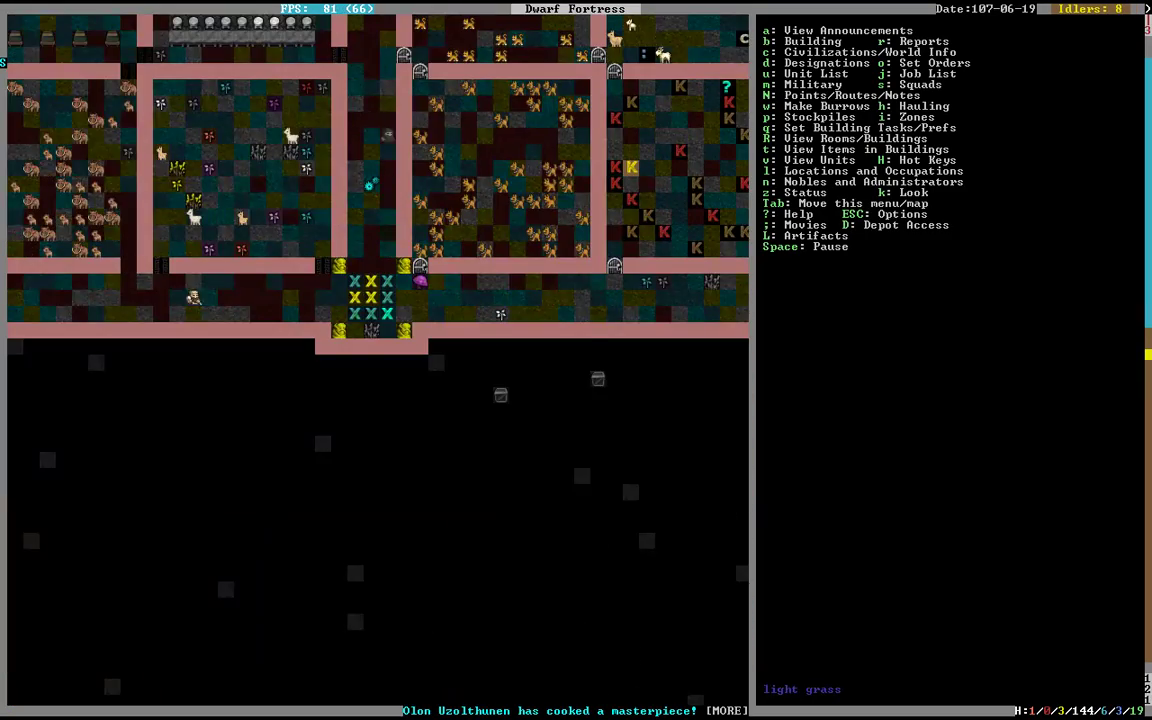
key(shift+Left)
key(shift+Up)
key(shift+Up)
key(shift+Up)
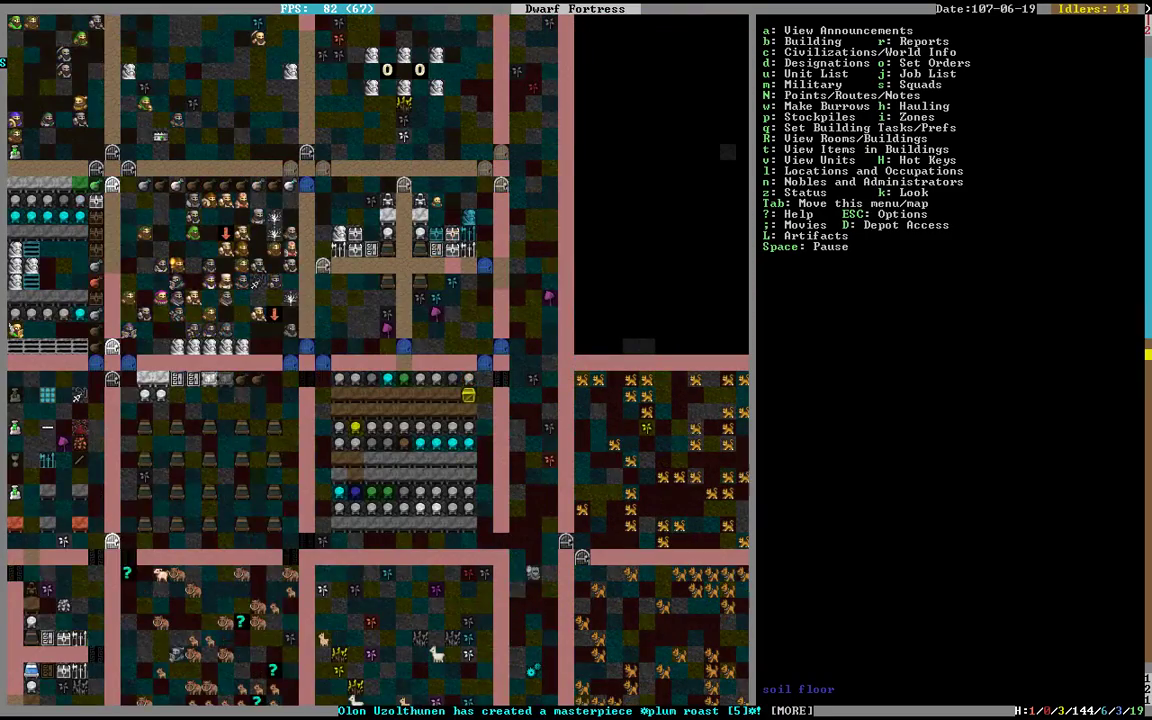
key(z)
key(Escape)
key(Escape)
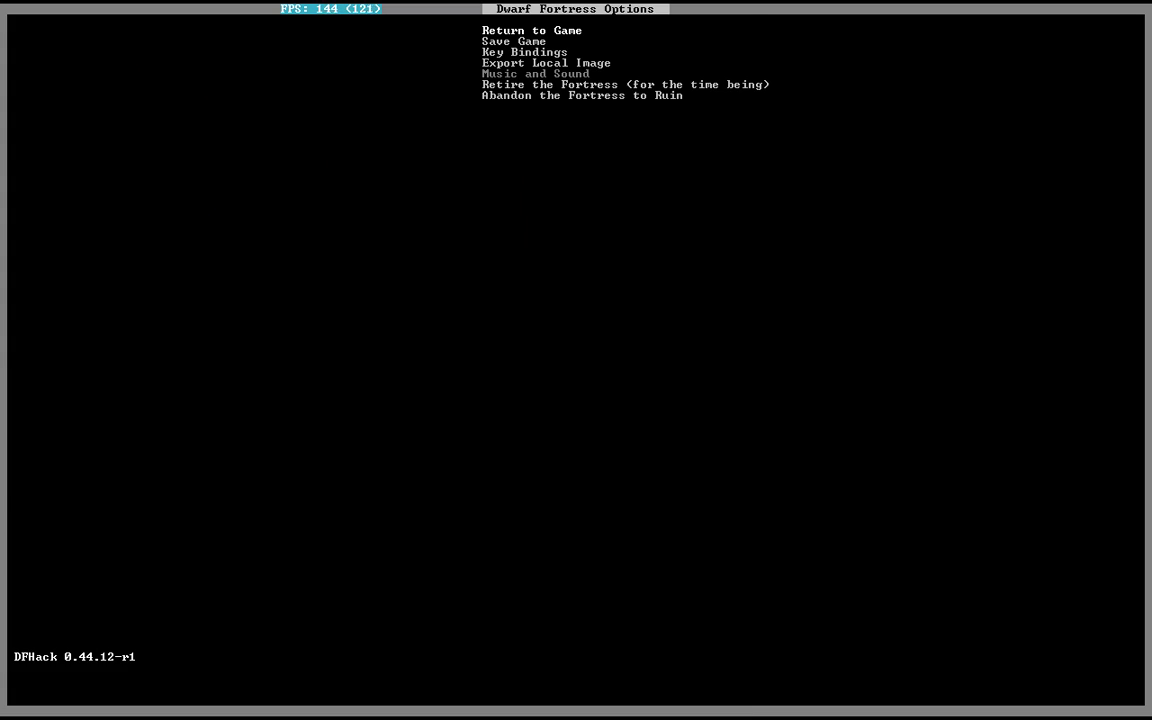
key(Escape)
key(shift+Left)
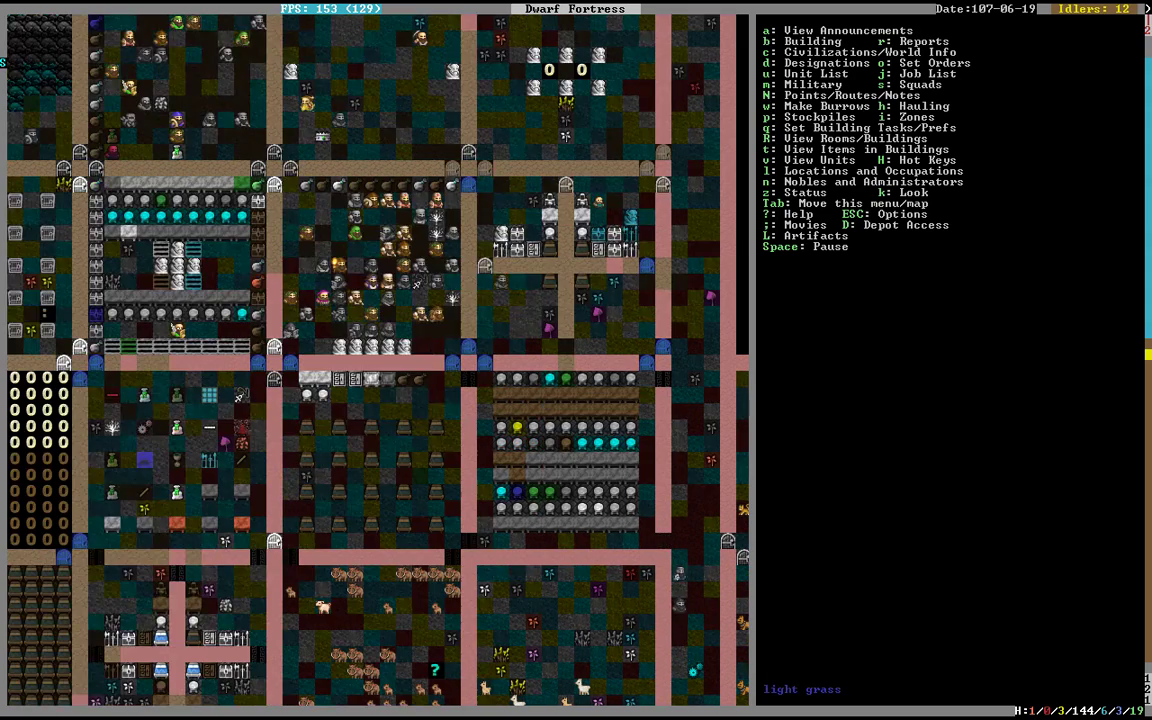
key(shift+Left)
key(shift+Up)
key(shift+Up)
key(shift+Left)
key(shift+Down)
Step: Place a slab in a fortress room using the nearest microcline slab
key(b)
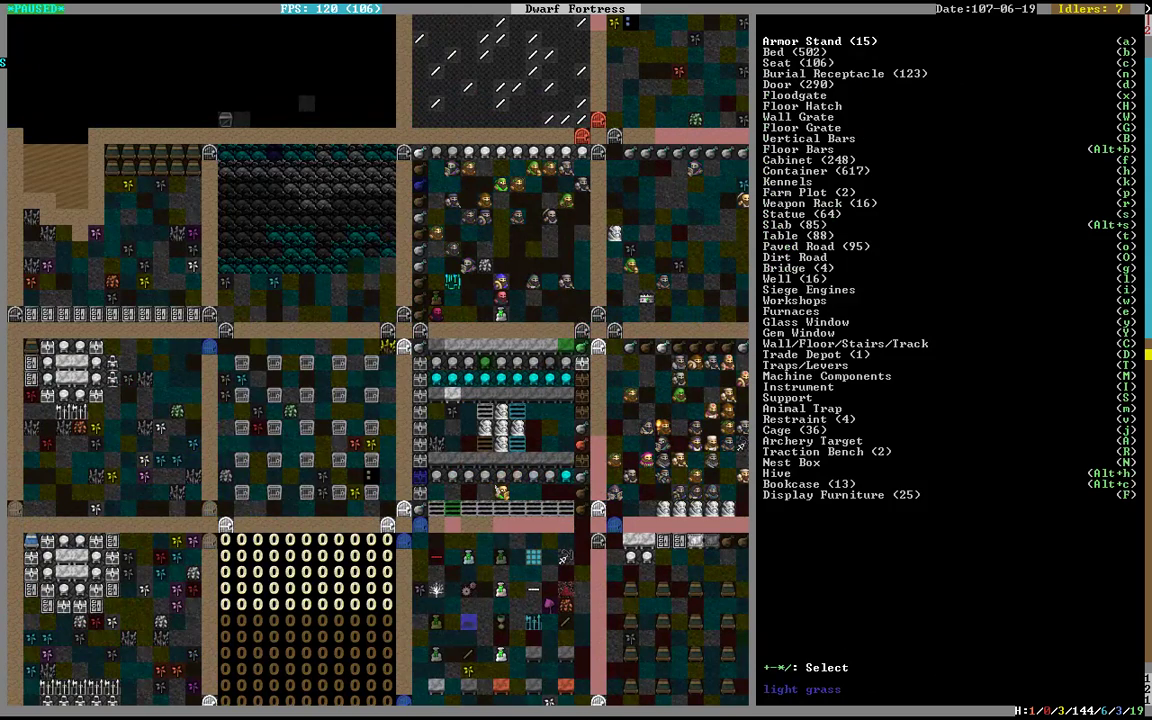
key(alt+s)
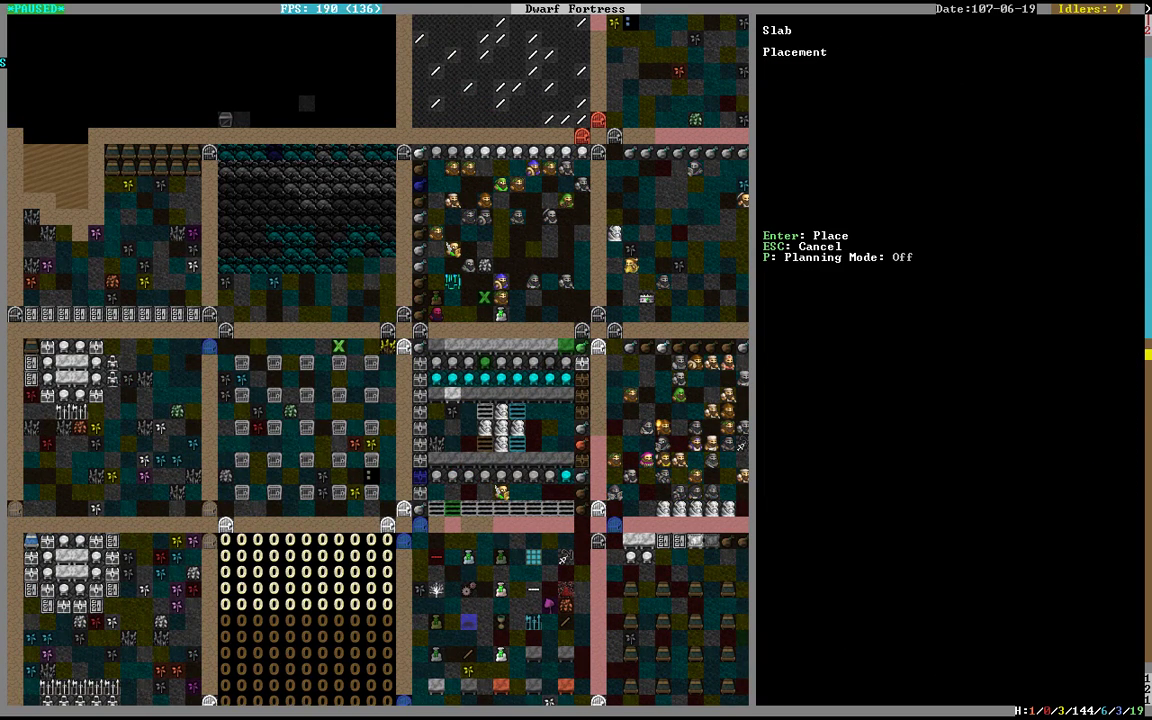
key(shift+Left)
key(Right)
key(Up)
key(Up)
key(Return)
key(x)
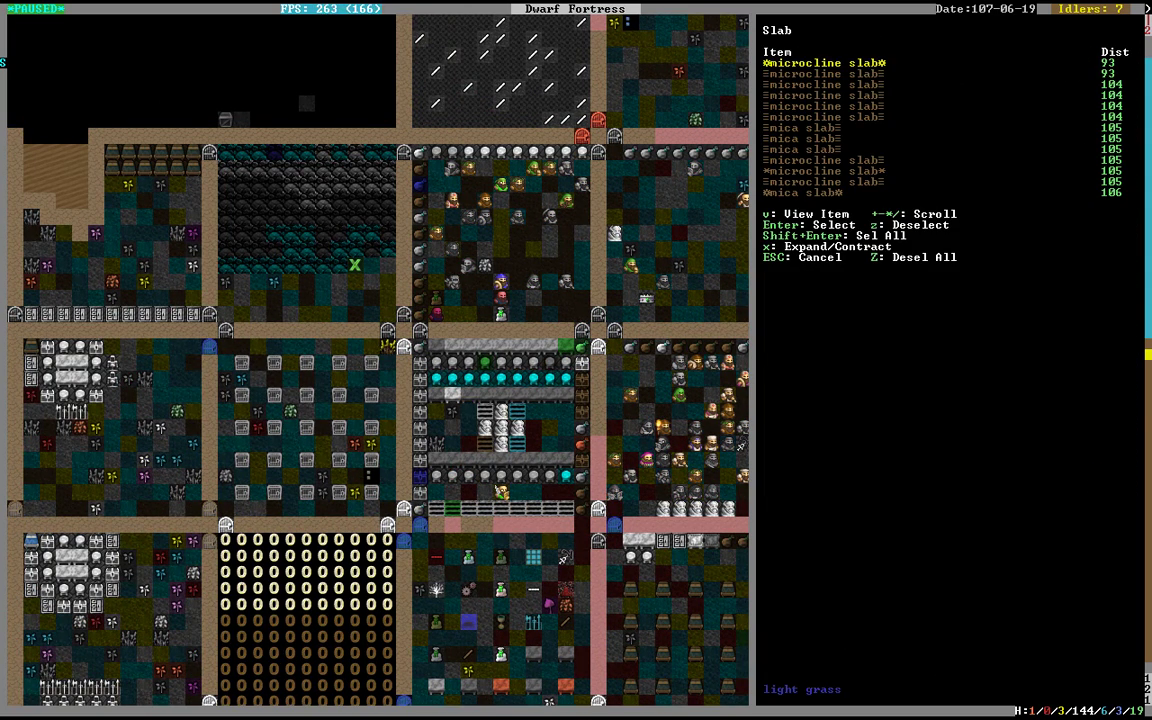
key(Up)
key(Down)
key(Return)
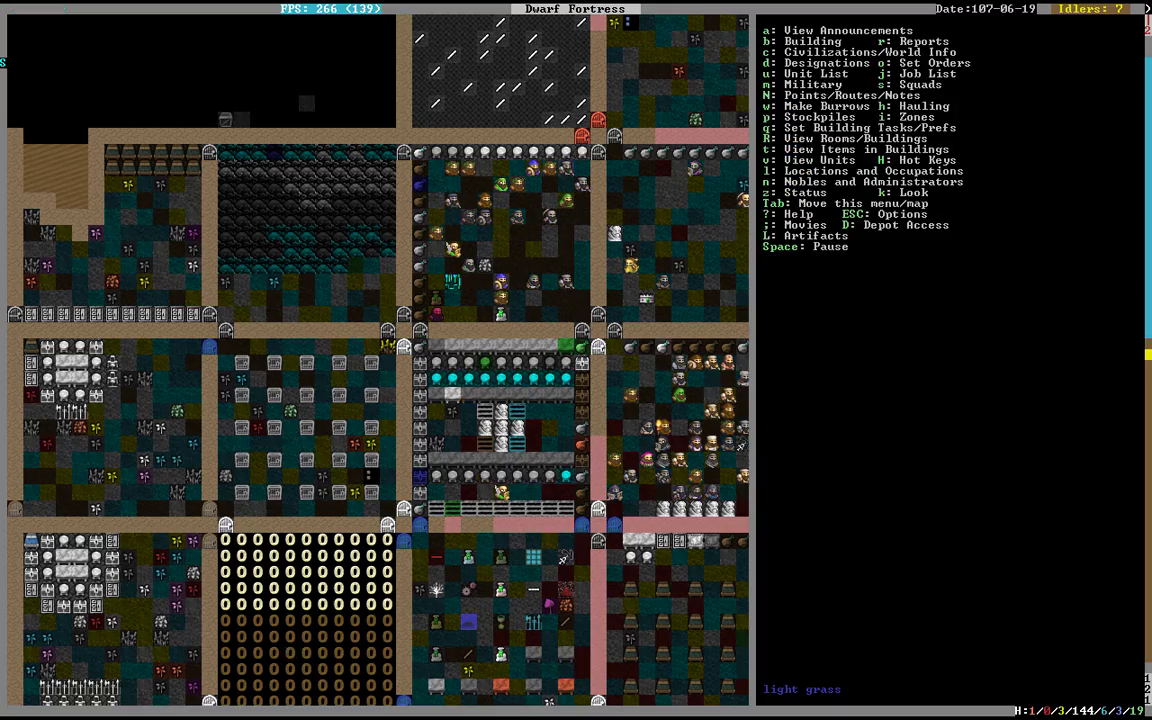
Step: Jump the view south and descend to the workshop level
key(shift+Down)
key(shift+Down)
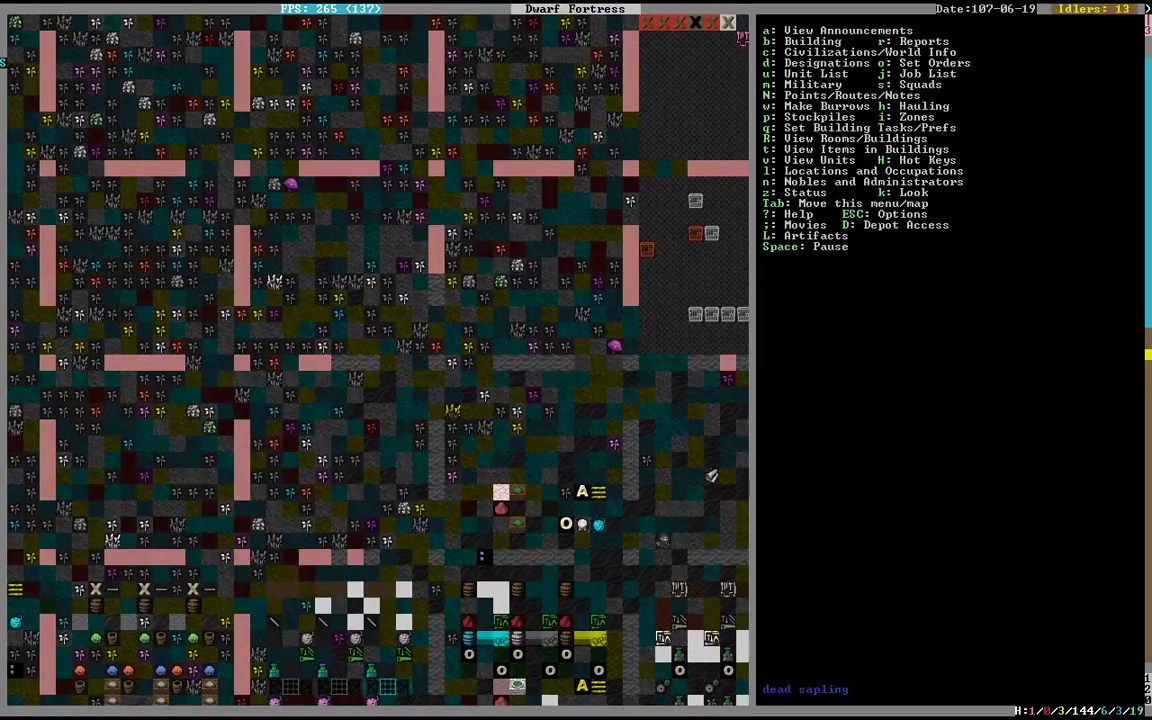
key(greater)
key(greater)
key(greater)
key(shift+Down)
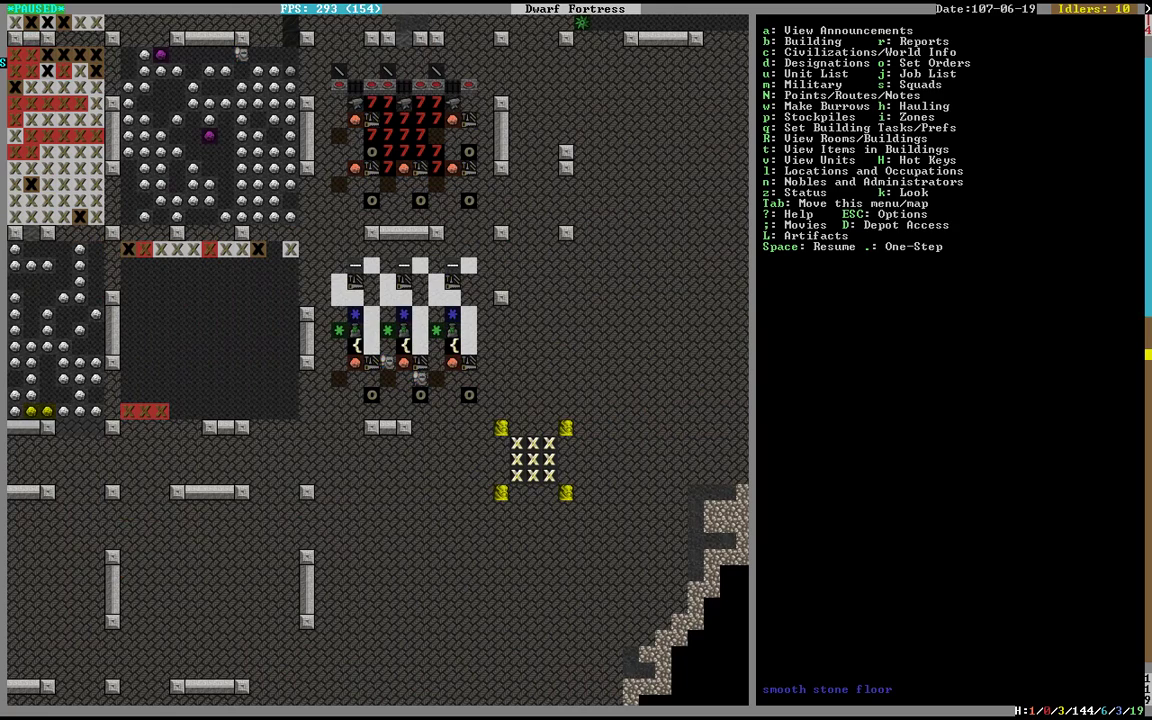
Step: Add an Engrave Memorial Slab task for Cuggánamud at the craftsdwarf's workshop
key(q)
key(Left)
key(a)
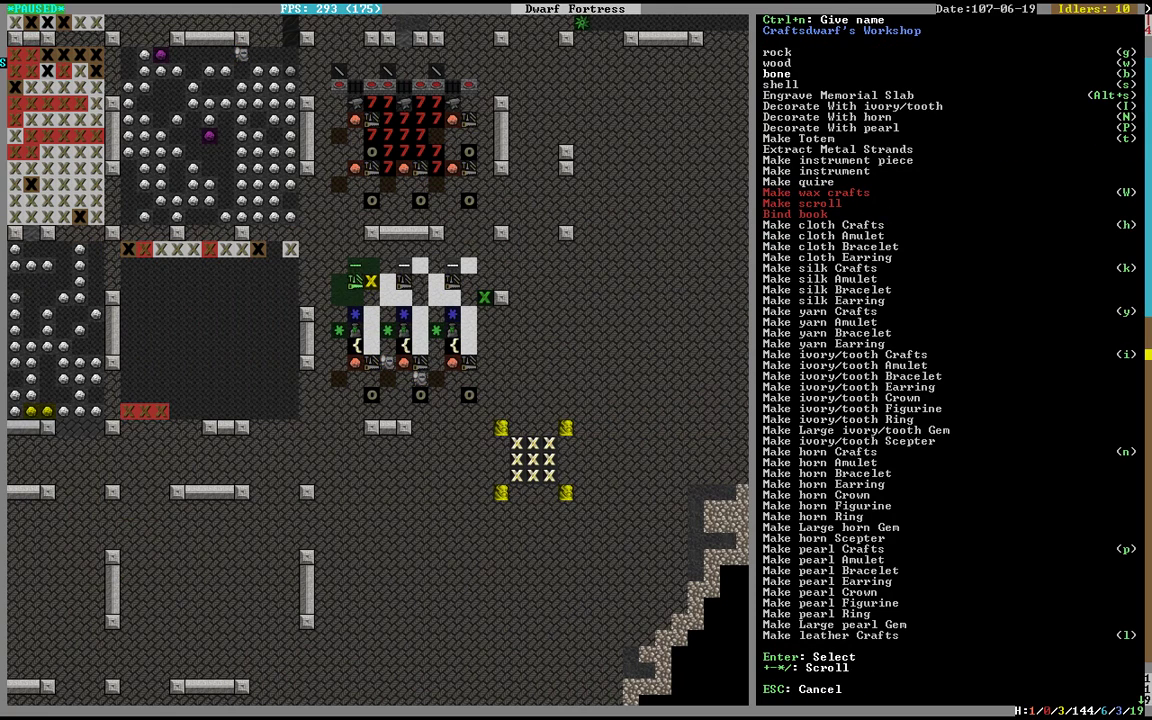
key(alt+s)
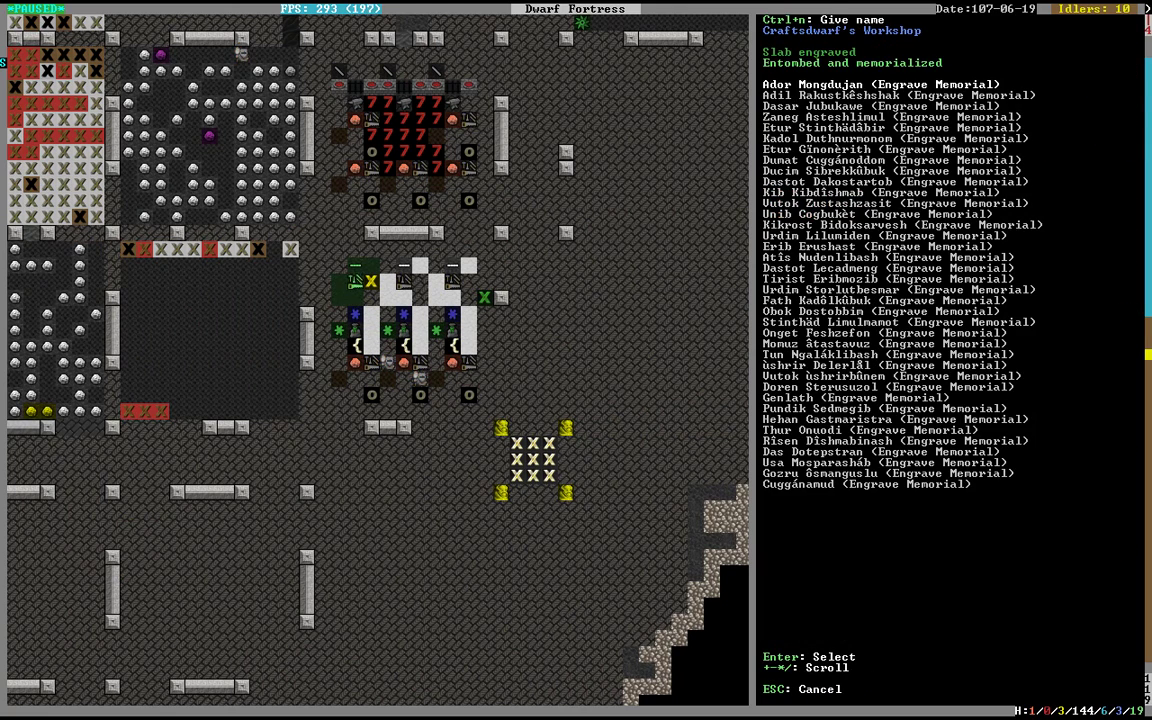
key(Up)
key(Return)
Step: Browse the dead dwarves' memorial list again, then close the workshop menus
key(a)
key(alt+s)
key(Up)
key(Up)
key(Up)
key(Up)
key(Up)
key(Up)
key(Up)
key(Up)
key(Up)
key(Up)
key(Up)
key(Up)
key(Up)
key(Up)
key(Up)
key(Up)
key(Up)
key(Up)
key(Up)
key(Up)
key(Up)
key(Up)
key(Up)
key(Up)
key(Up)
key(Up)
key(Return)
key(Escape)
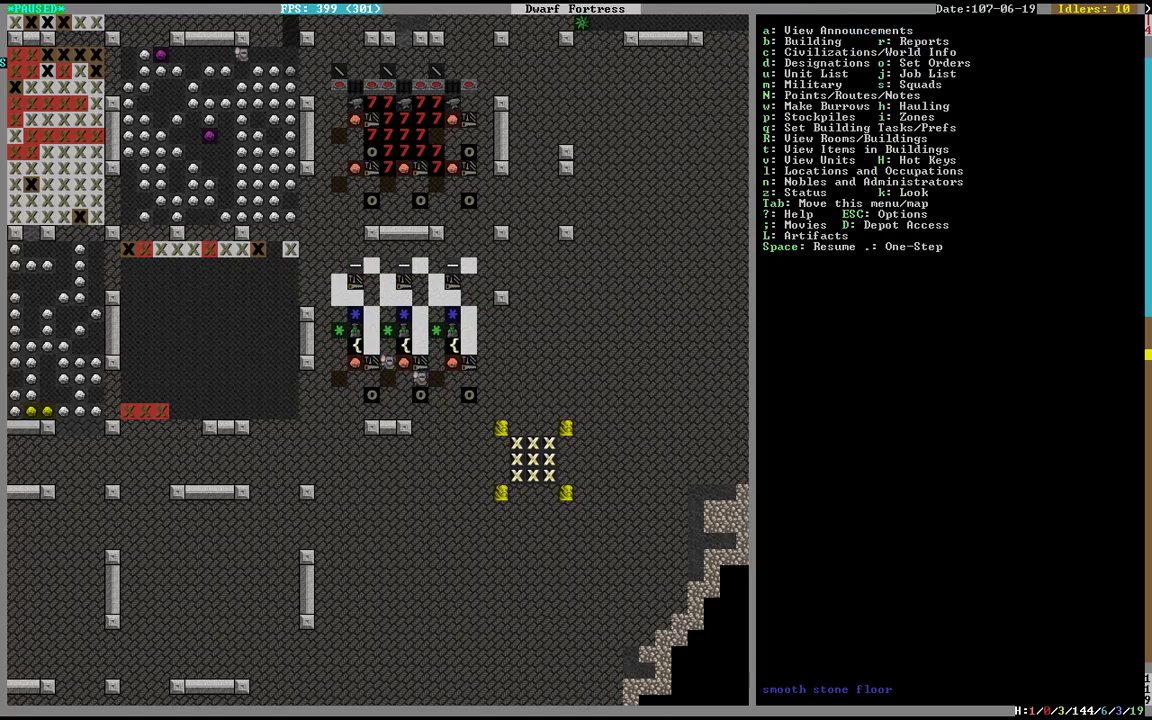
key(Escape)
key(Escape)
Step: Go to the lever's level and select the microcline lever
key(less)
key(shift+Up)
key(shift+Up)
key(shift+Up)
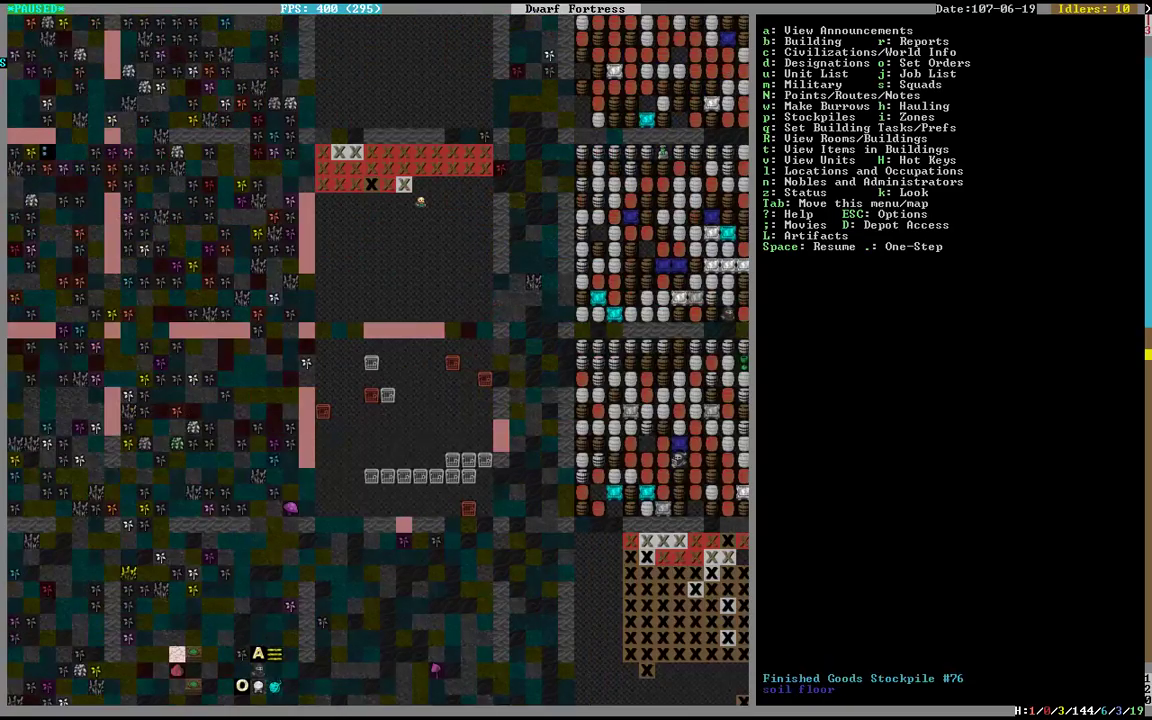
key(greater)
key(shift+Up)
key(q)
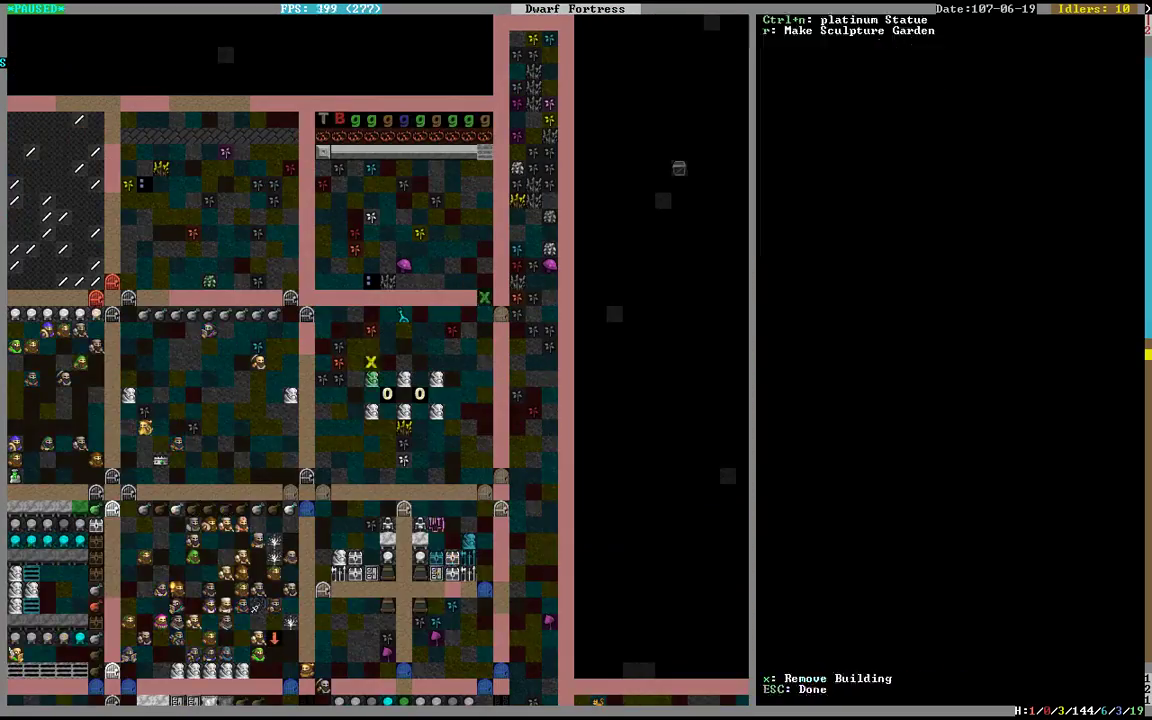
key(Up)
key(Up)
key(Right)
key(Right)
key(Right)
key(Right)
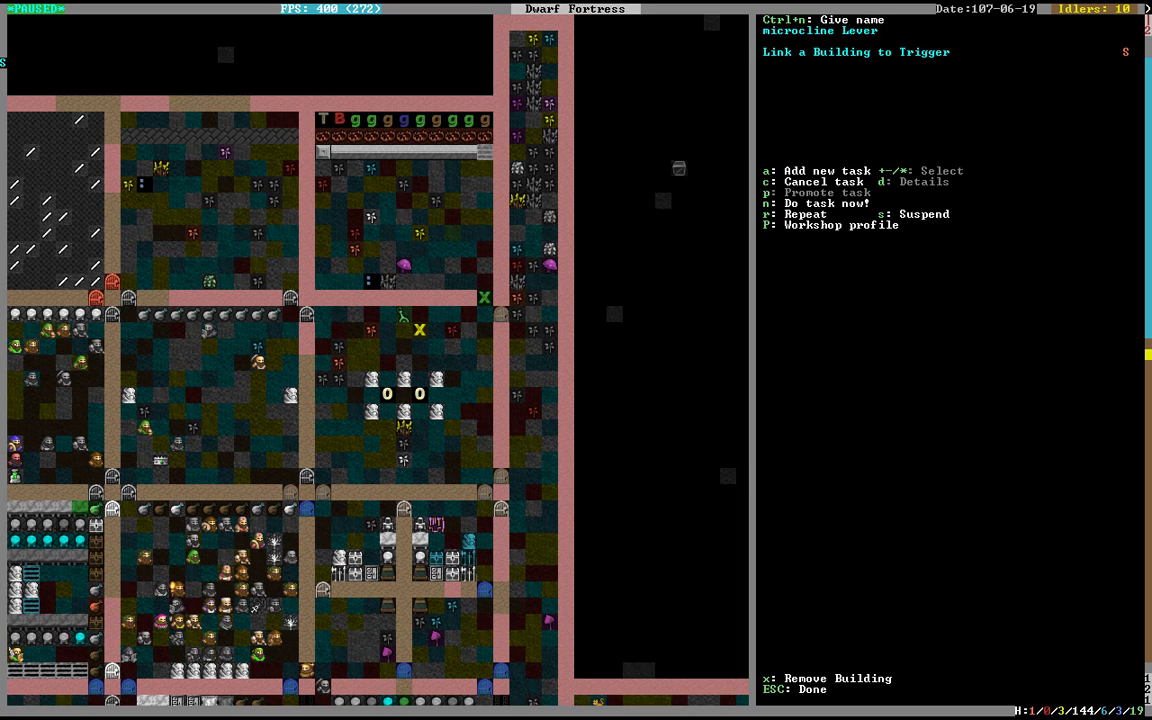
Step: View the lever's Link up cage list, back out, and resume the game
key(a)
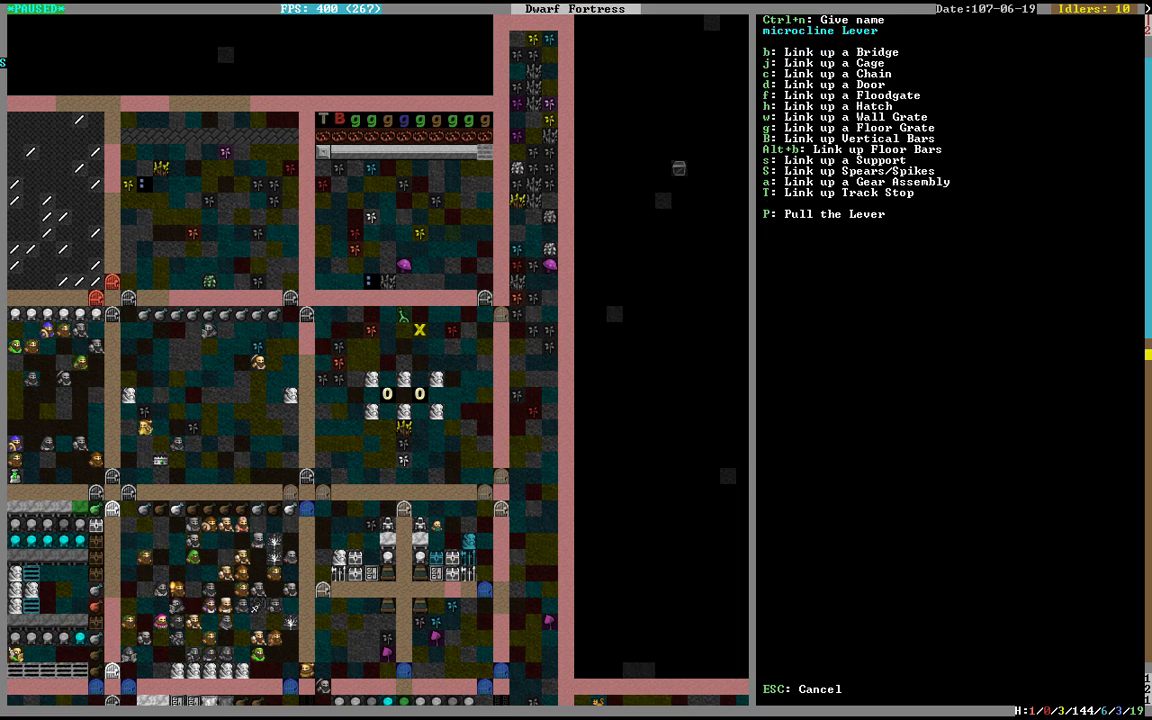
key(j)
key(Escape)
key(Escape)
key(Escape)
key(Escape)
key(Escape)
key(space)
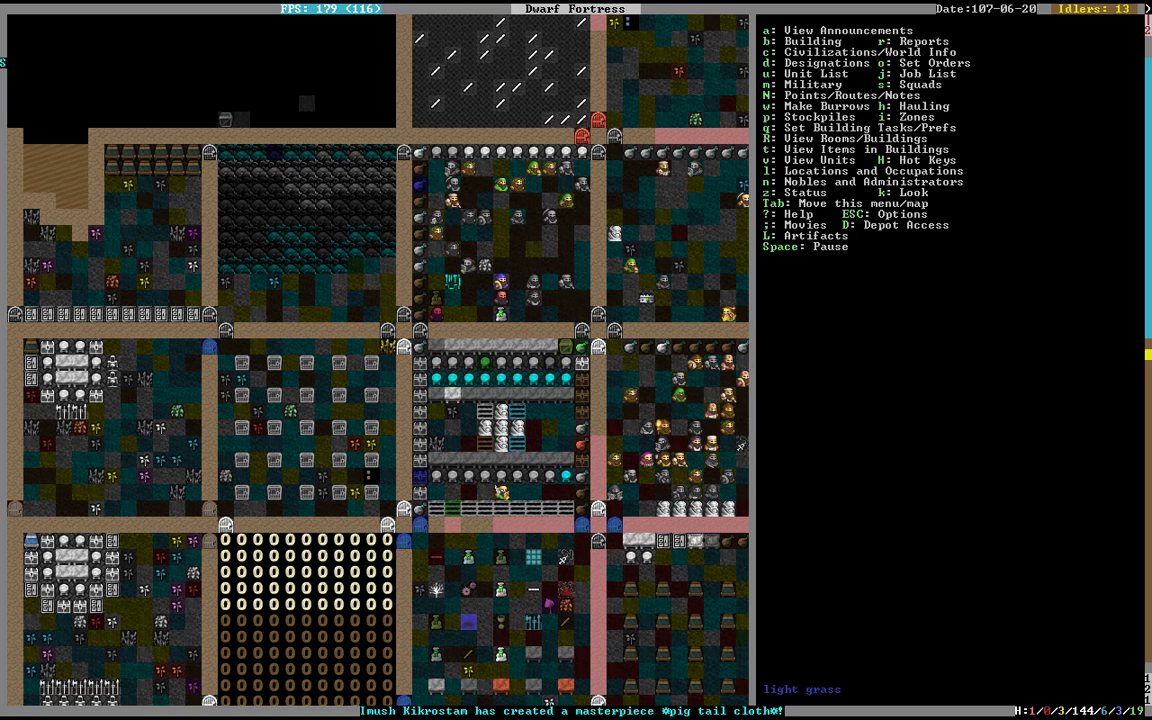
Step: Mark the bone ring on a trap tile for dumping, then check the neighbouring tile
key(space)
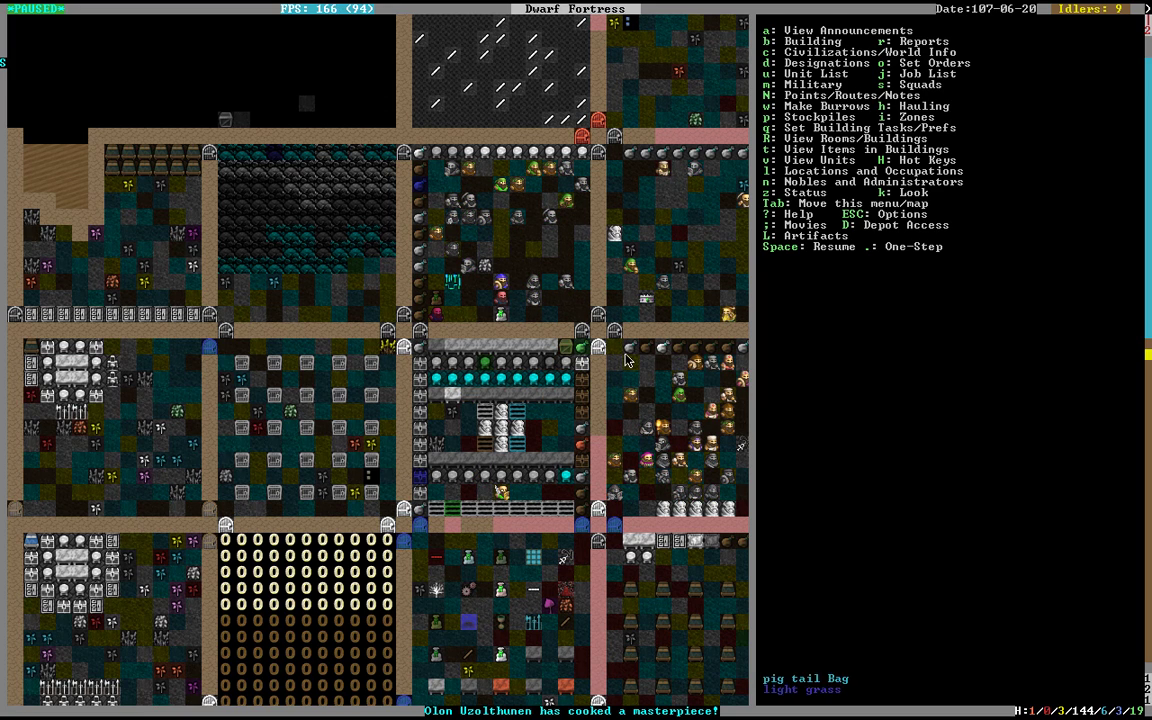
key(shift+Right)
key(k)
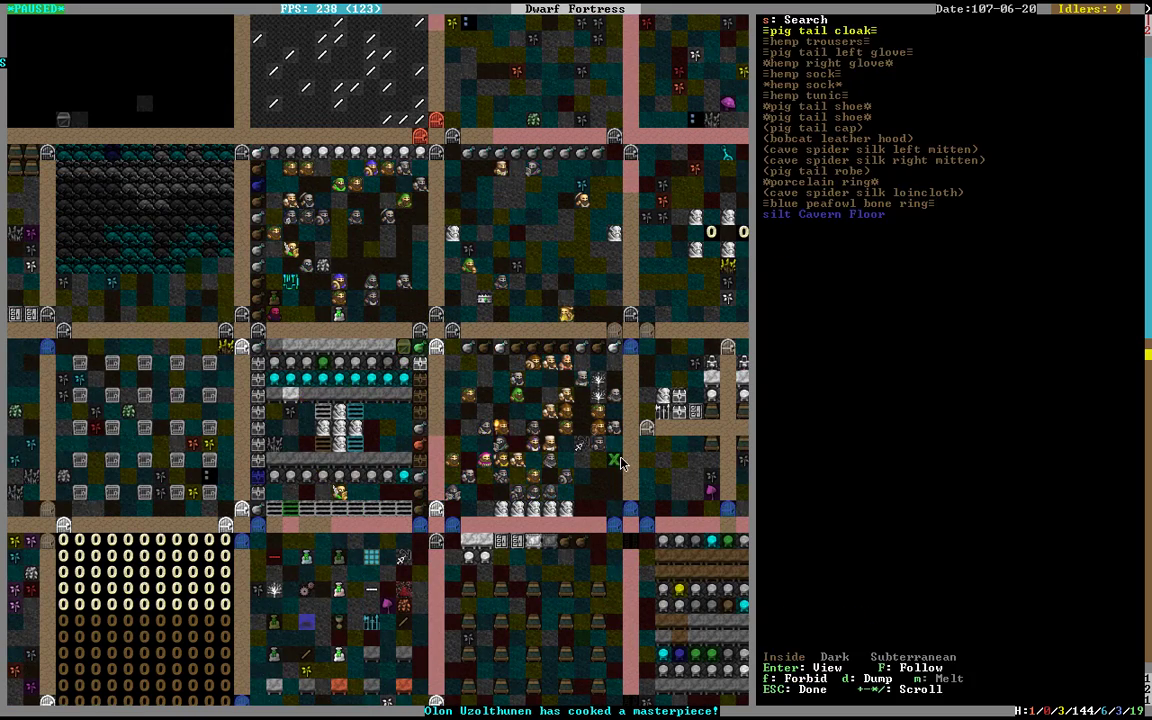
key(plus)
key(minus)
key(minus)
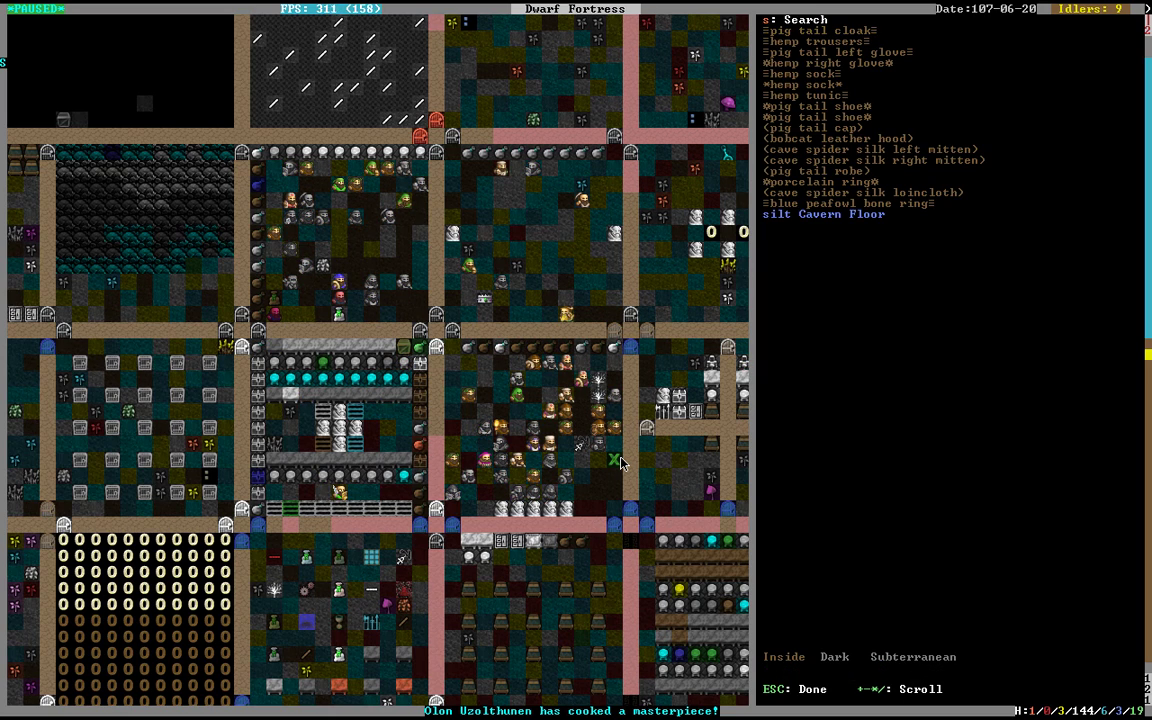
key(minus)
key(minus)
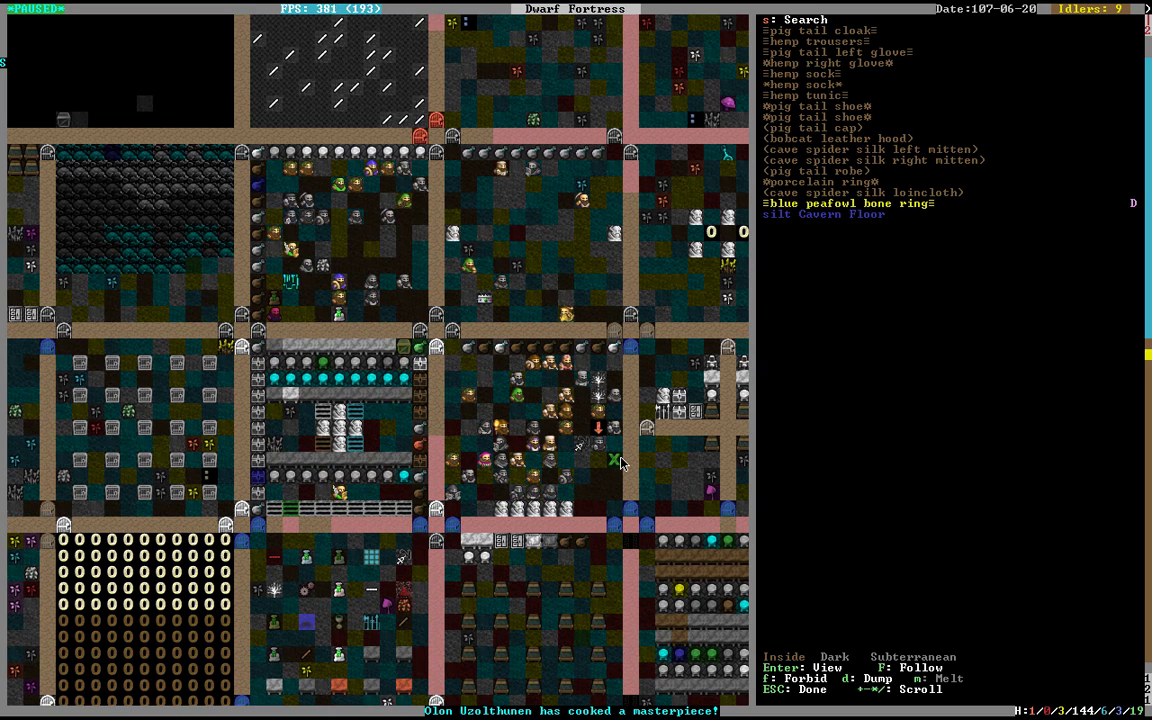
key(minus)
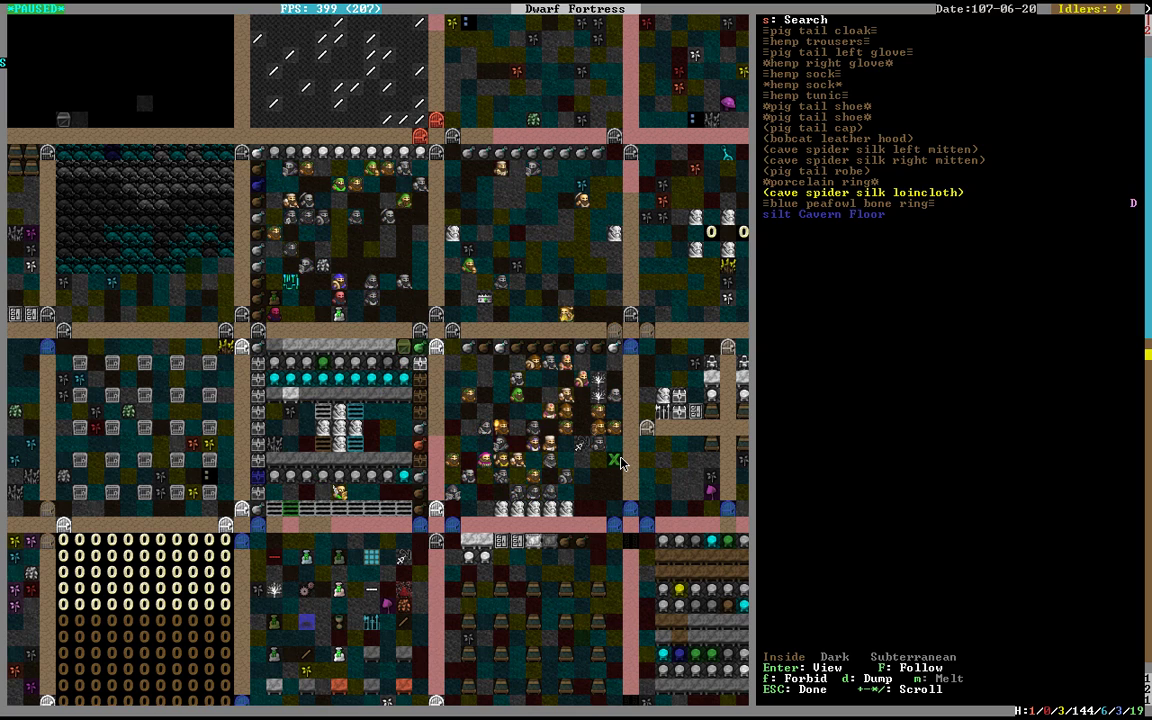
key(Left)
key(Up)
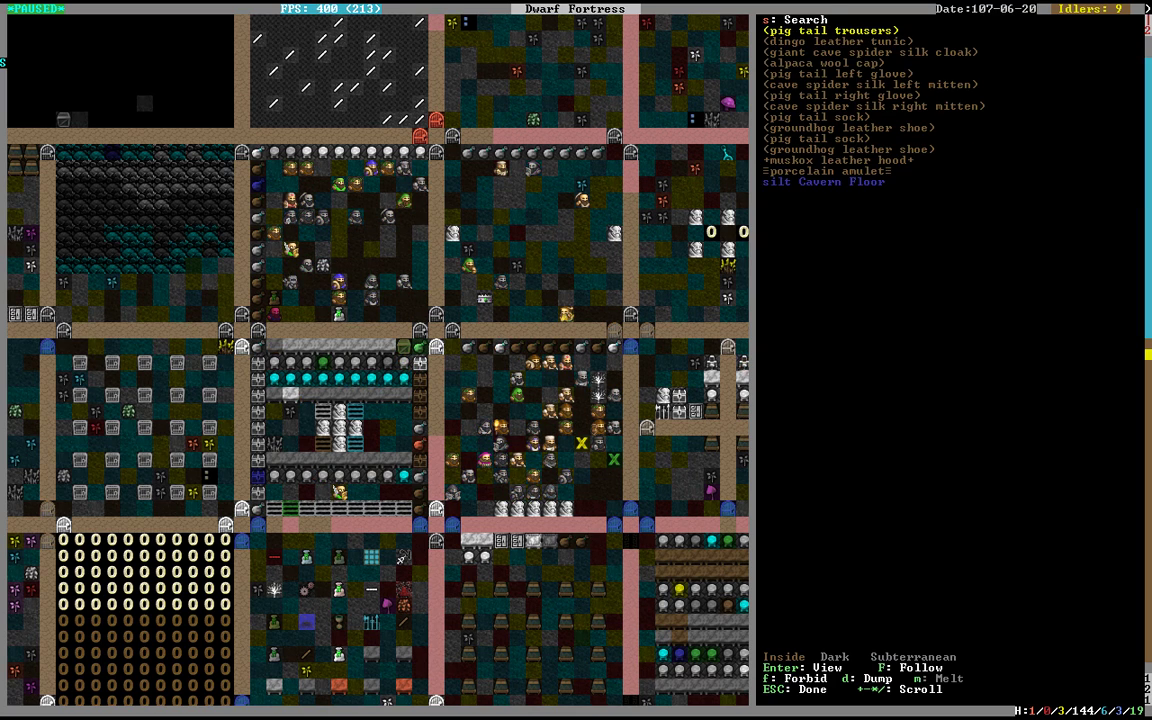
key(minus)
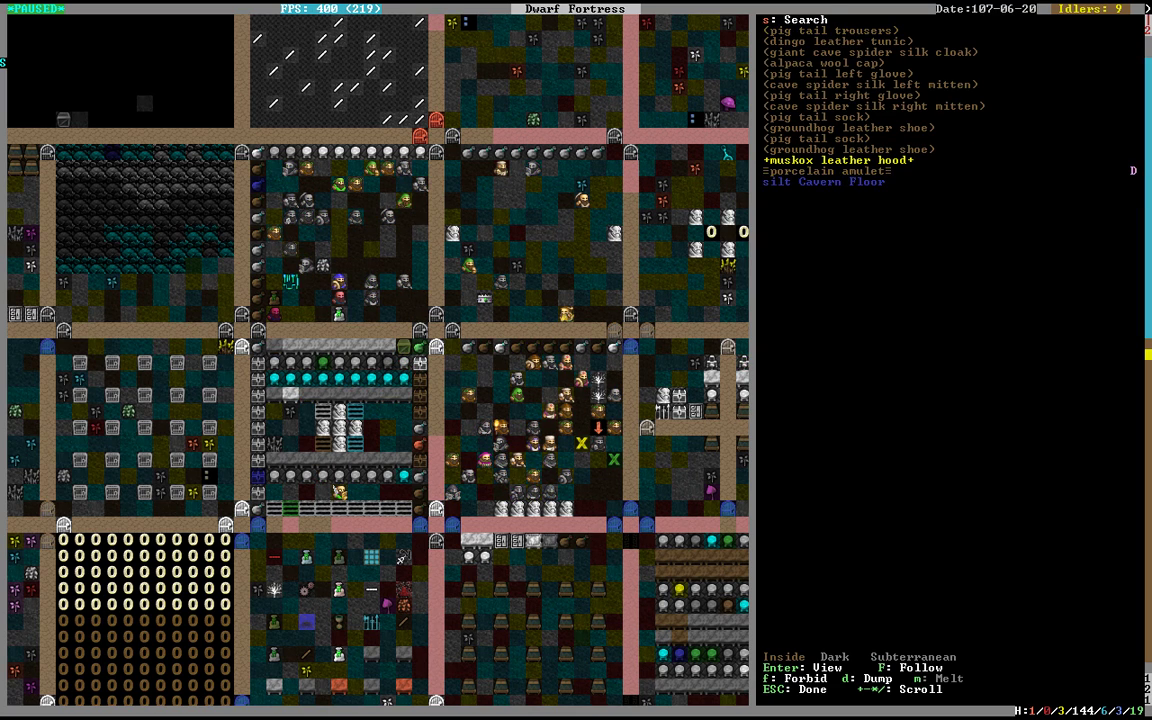
key(Escape)
key(space)
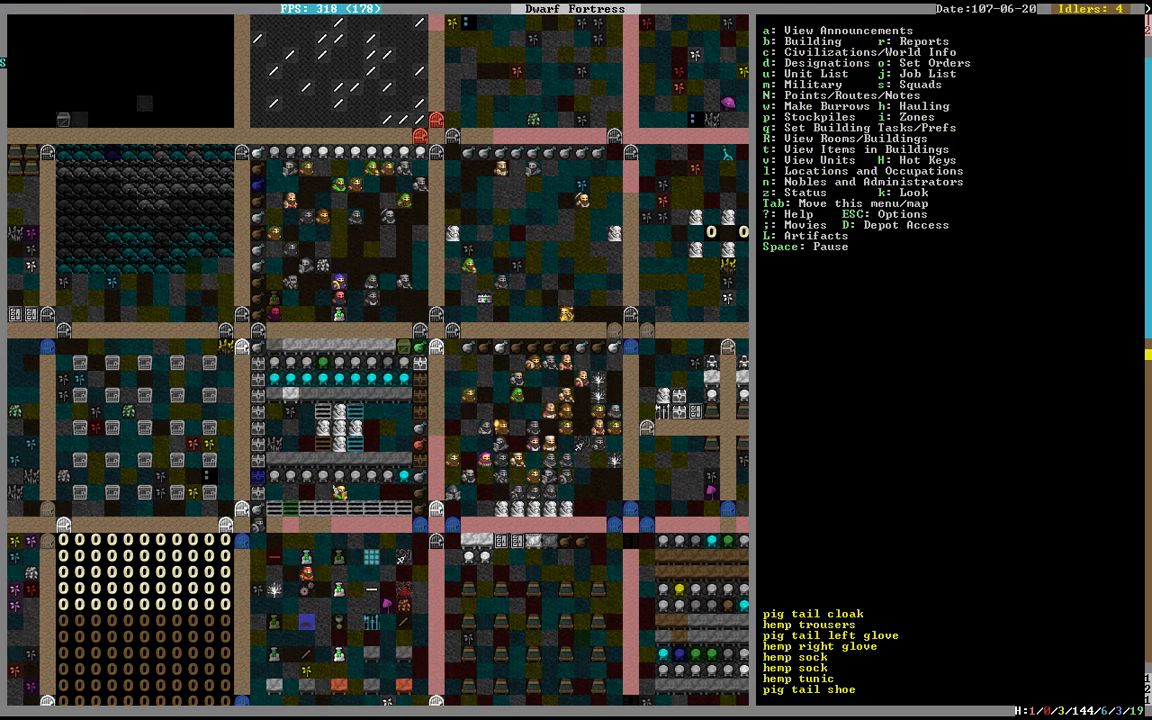
Step: Examine another trap tile's goblin gear, including a troll fur loincloth, and resume play
key(k)
key(minus)
key(minus)
key(minus)
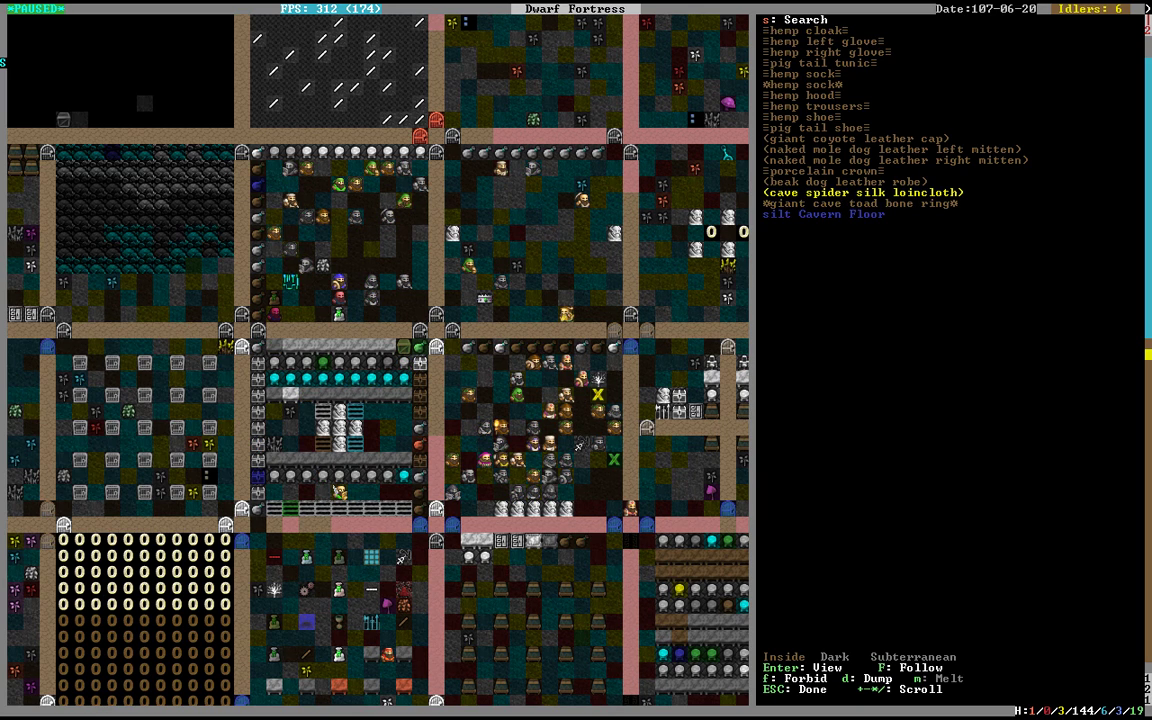
key(minus)
key(minus)
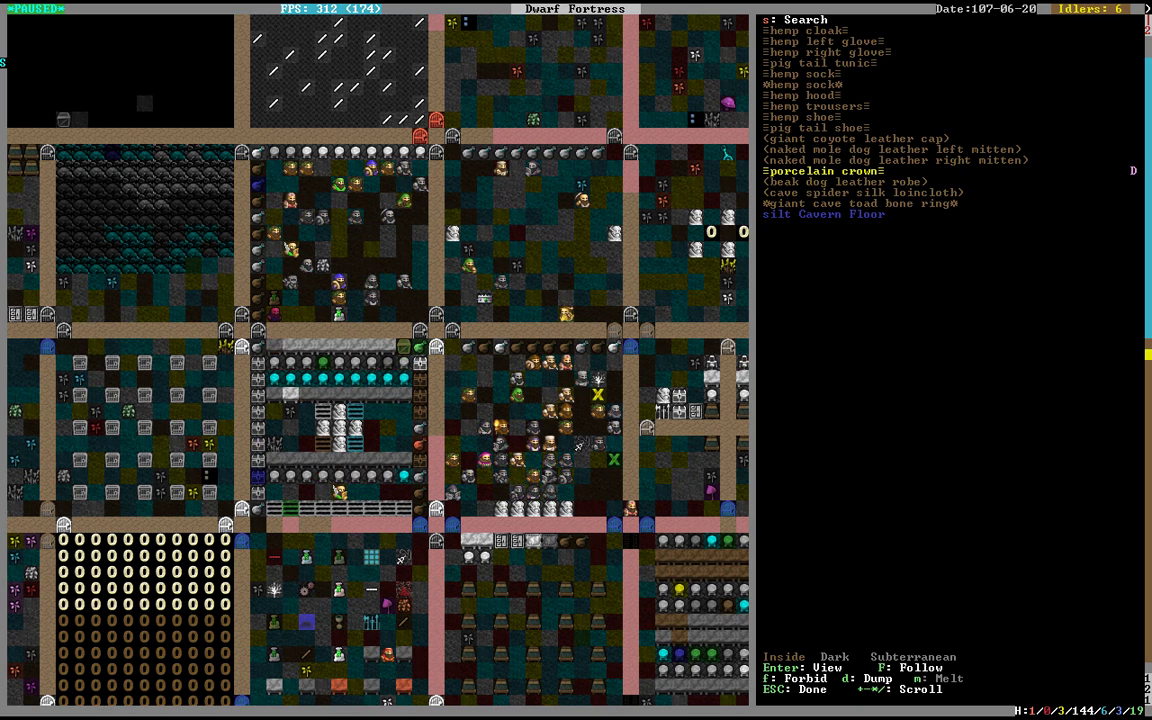
key(Up)
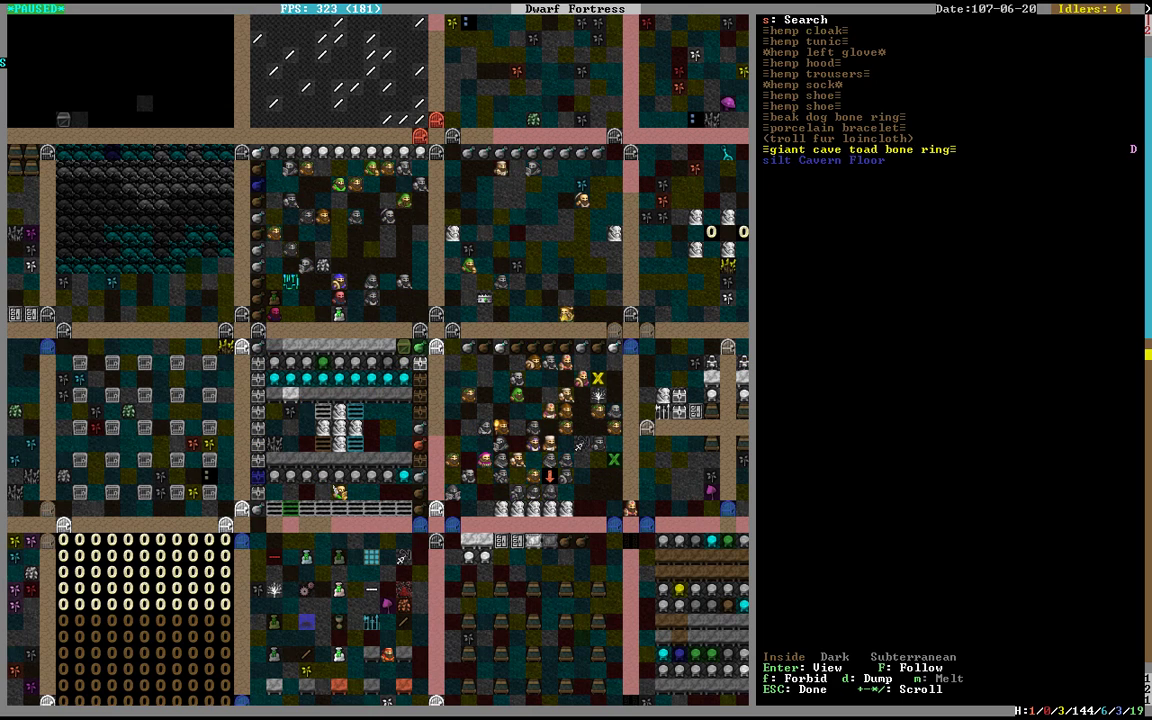
key(minus)
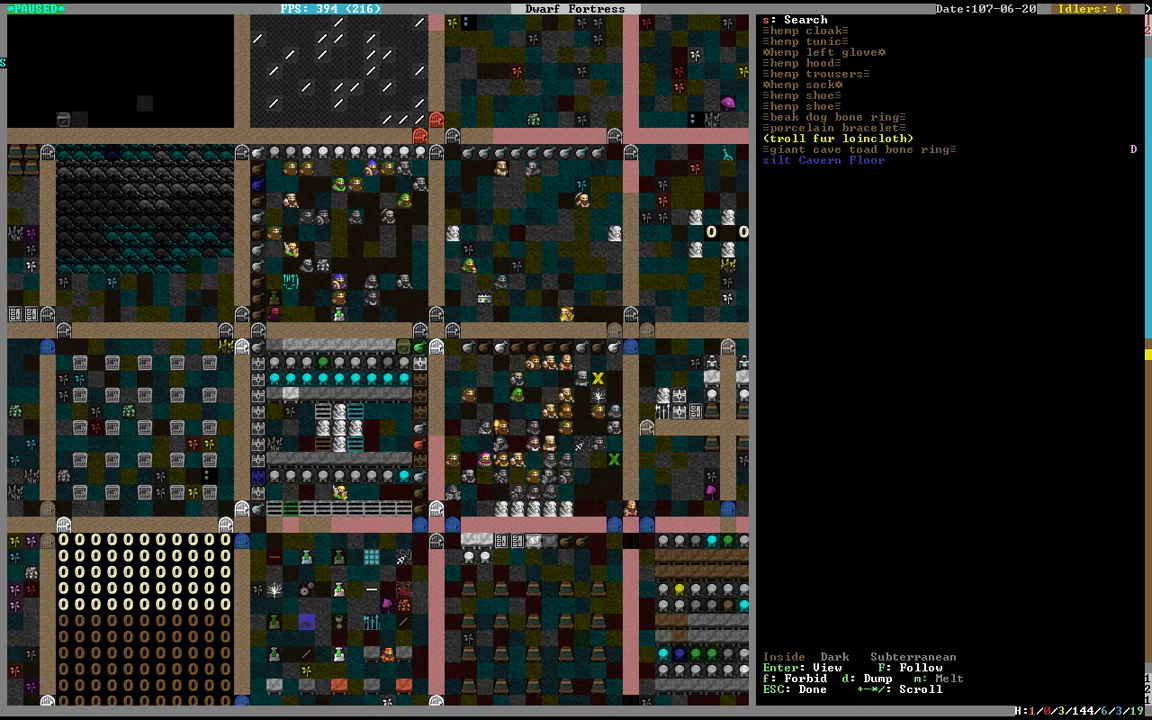
key(Escape)
key(space)
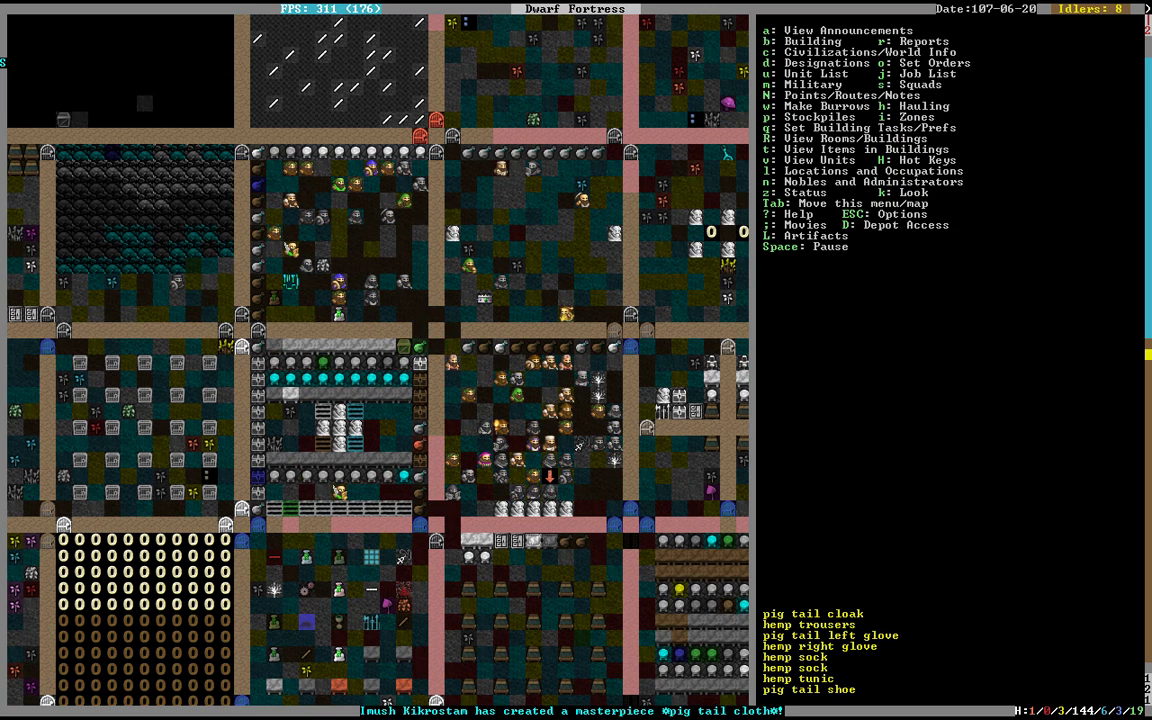
key(shift+Right)
Step: Scroll to Finished Goods Stockpile #11 and look at its items
key(shift+Down)
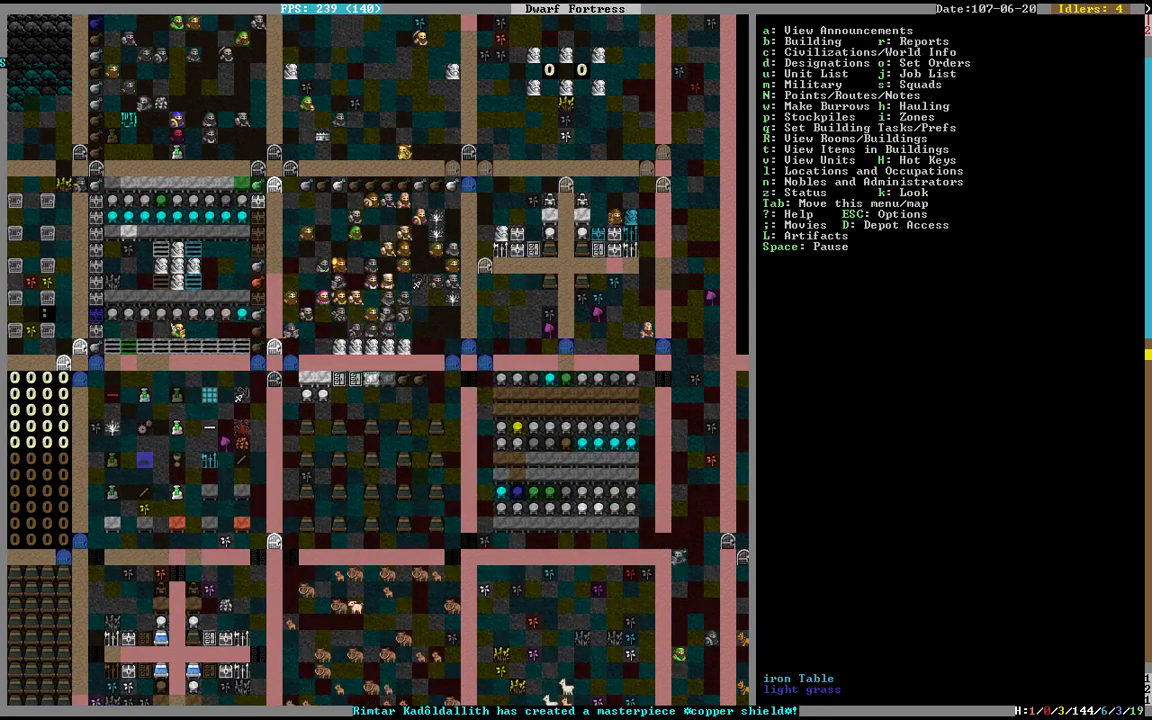
key(shift+Down)
key(shift+Right)
key(shift+Right)
key(shift+Right)
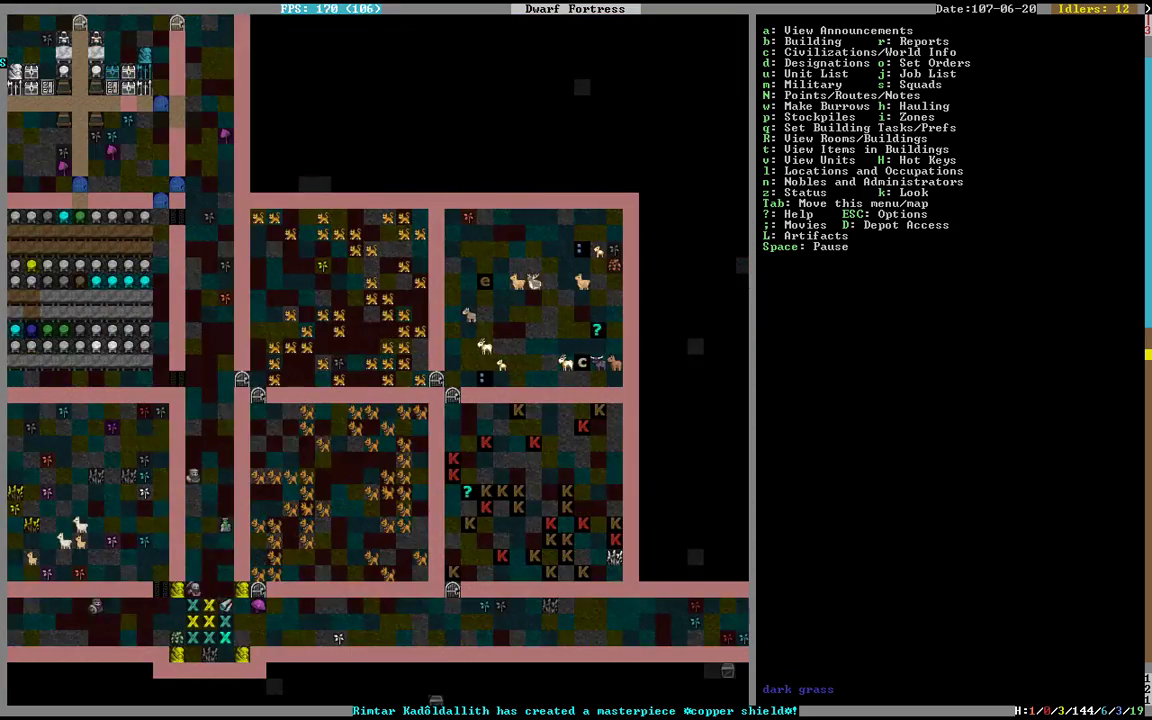
key(shift+Left)
key(shift+comma)
key(shift+Right)
key(shift+Right)
key(shift+Right)
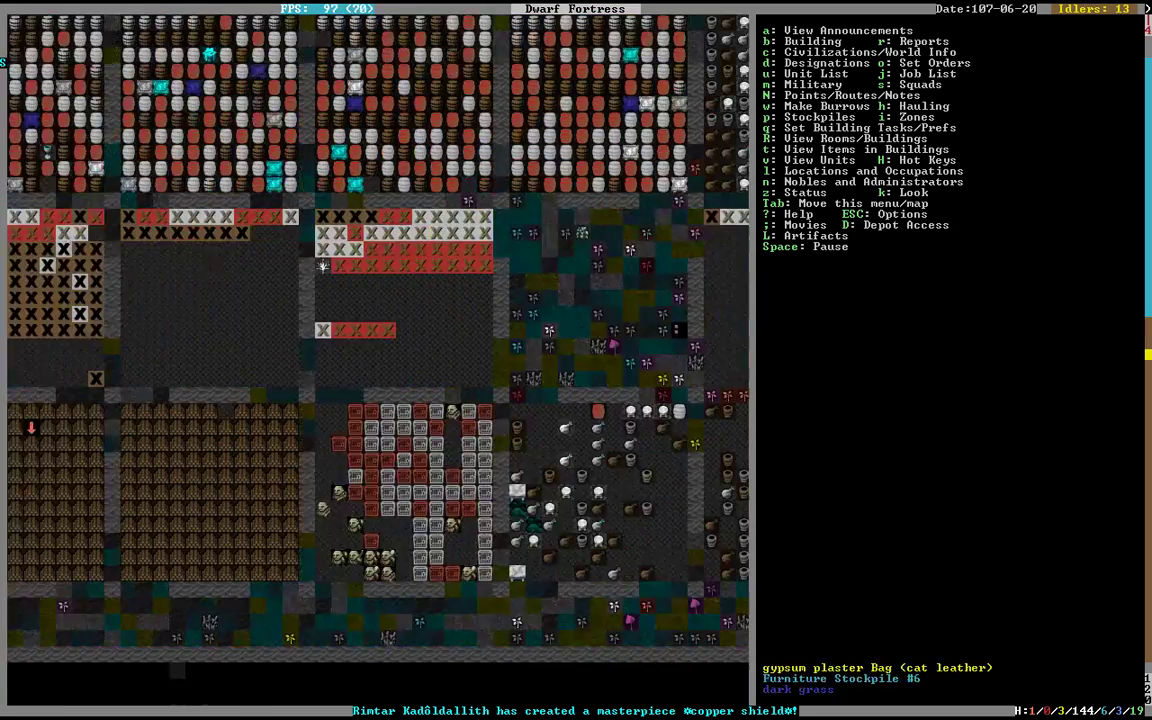
key(shift+Left)
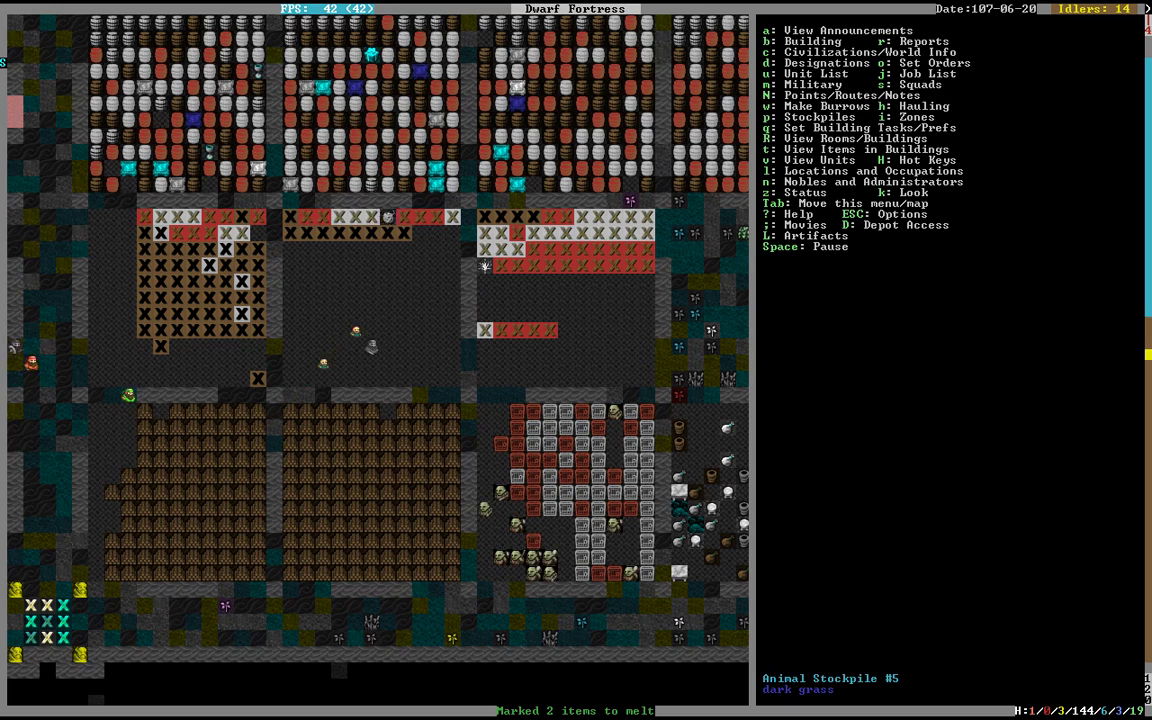
key(k)
key(Up)
key(Up)
key(Up)
key(Right)
key(Right)
key(Right)
key(Up)
key(Right)
key(Right)
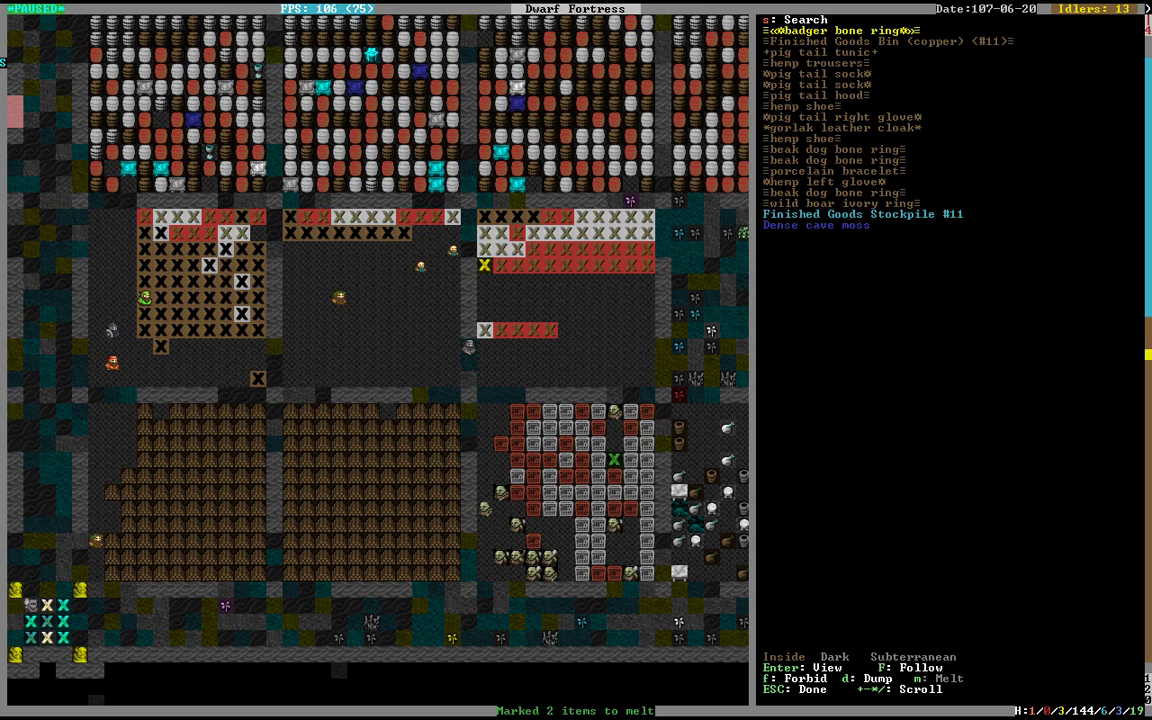
Step: Mark the wild boar ivory ring and two beak dog bone rings for dumping
key(minus)
key(minus)
key(minus)
key(d)
key(minus)
key(d)
key(minus)
key(minus)
key(d)
key(minus)
key(minus)
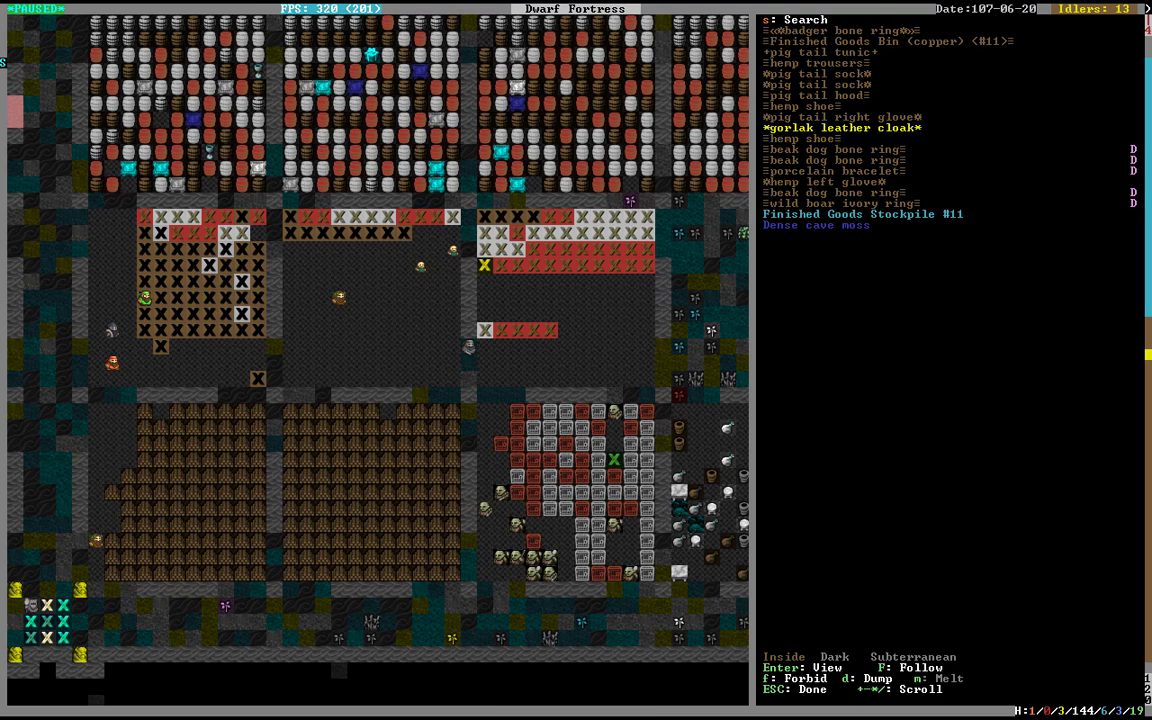
key(minus)
key(minus)
Step: Resume the game and head toward the lever's z-level
key(Escape)
key(space)
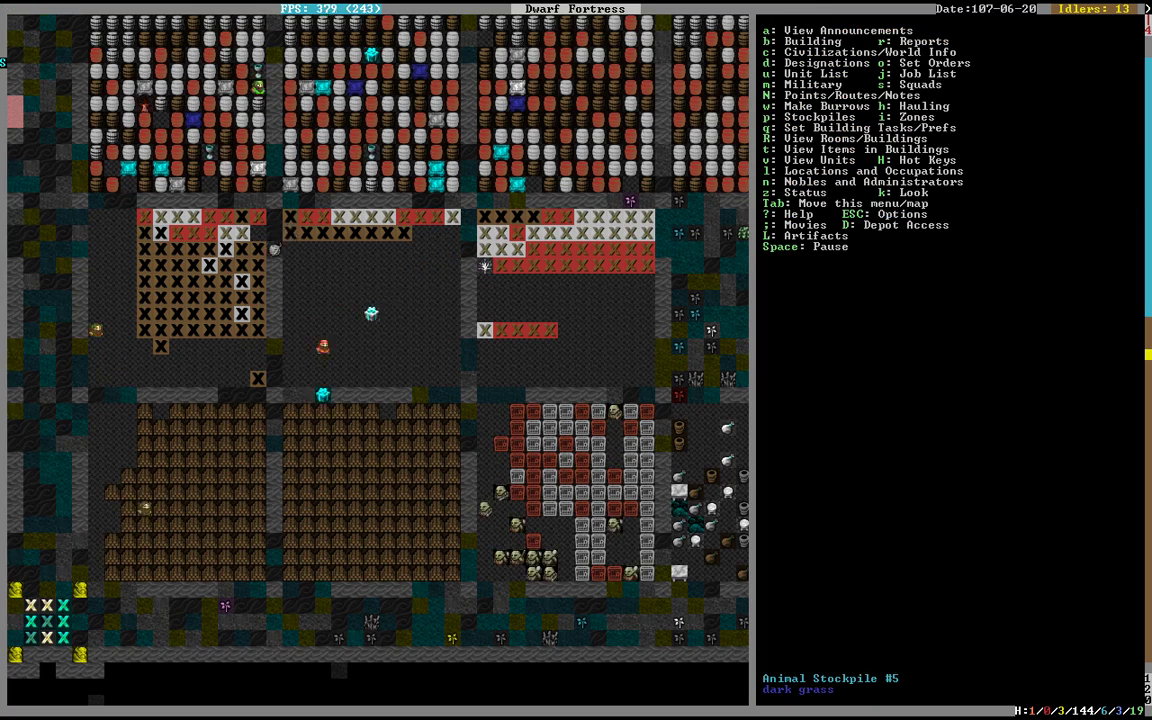
key(shift+Up)
key(shift+Up)
key(shift+Up)
key(shift+Up)
key(shift+Up)
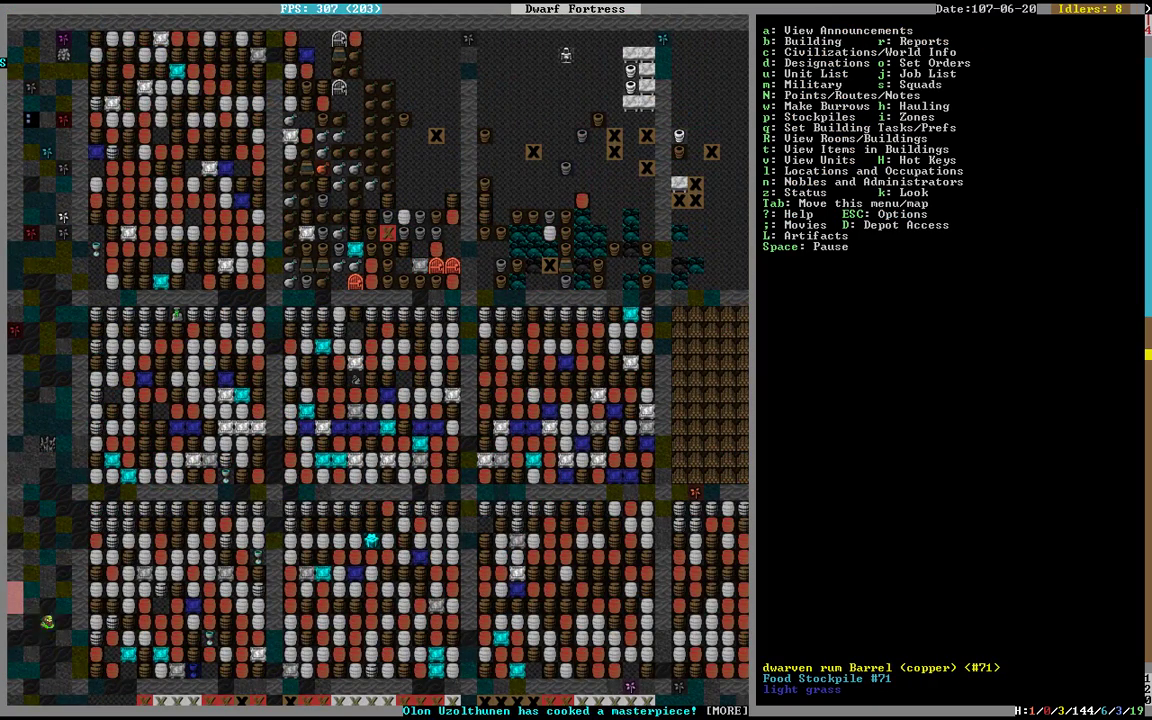
key(shift+Left)
key(shift+Left)
key(shift+Left)
key(Down)
key(Down)
key(Down)
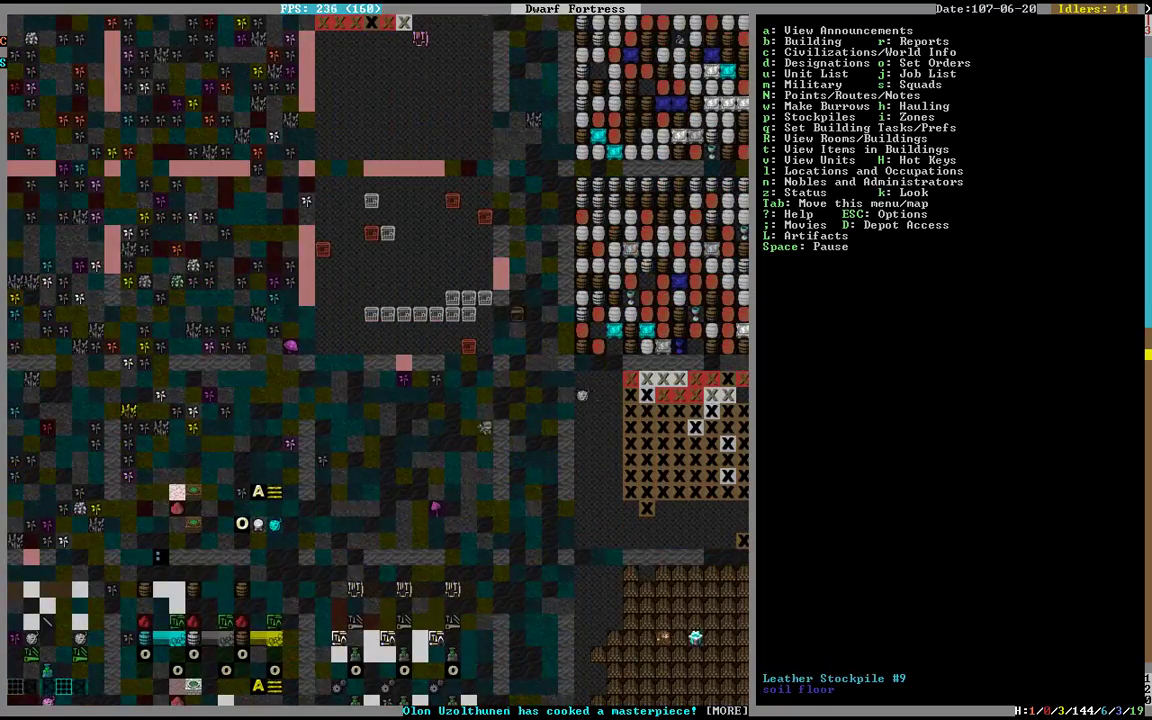
key(shift+period)
Step: Locate the microcline lever and check the cages linked to it
key(shift+period)
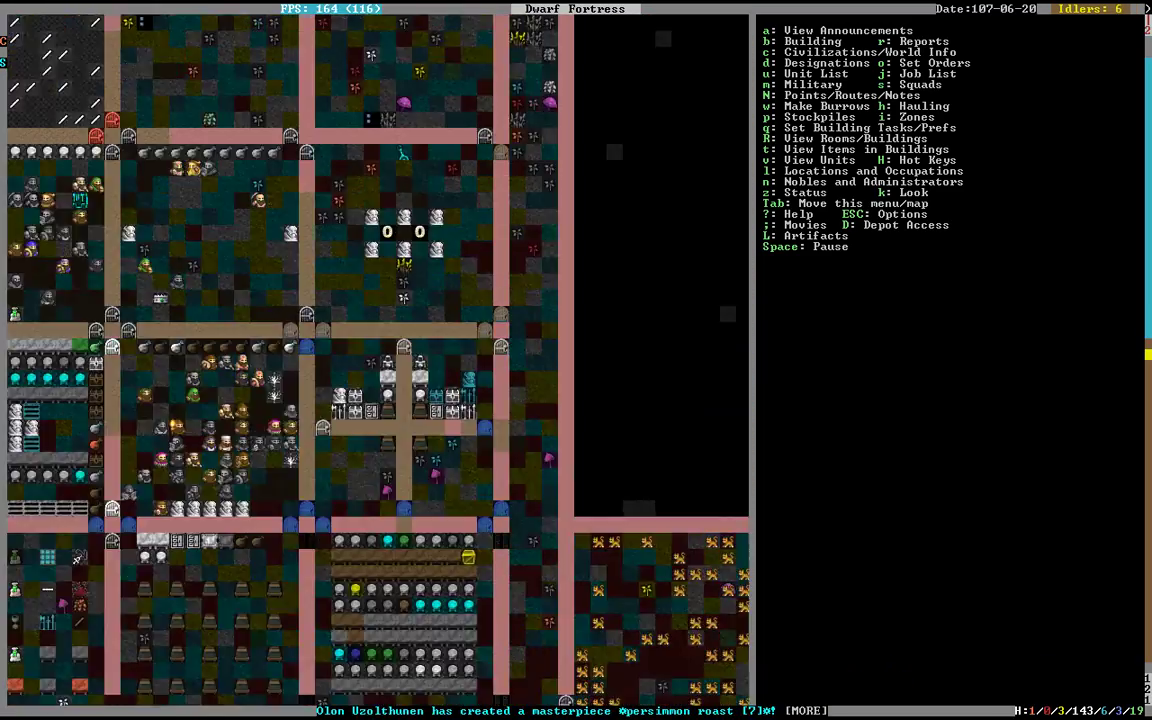
key(shift+period)
key(shift+period)
key(shift+Right)
key(shift+Right)
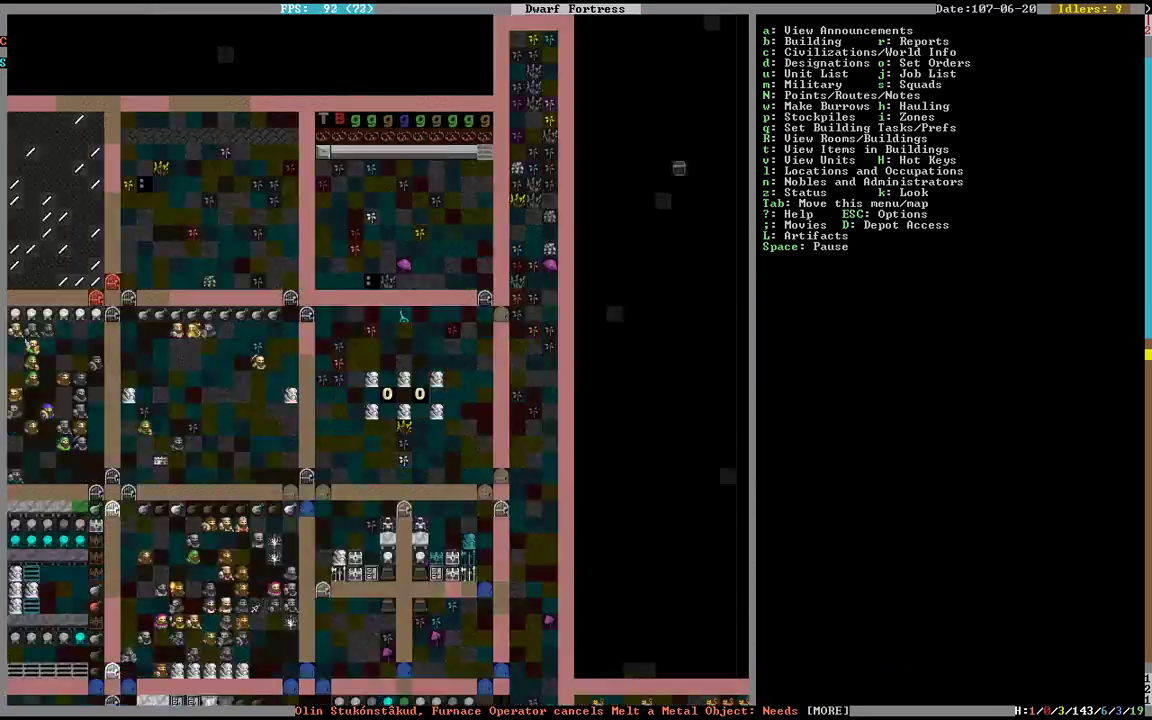
key(shift+Right)
key(shift+Left)
key(q)
key(Up)
key(Right)
key(Right)
key(Escape)
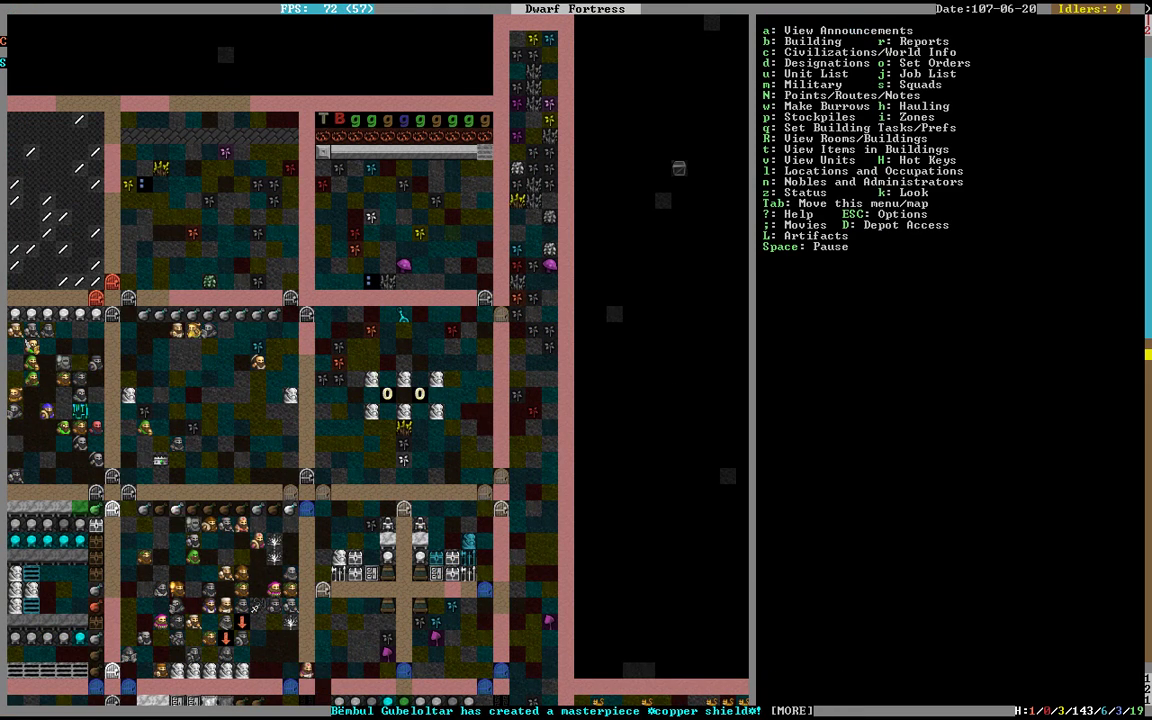
key(q)
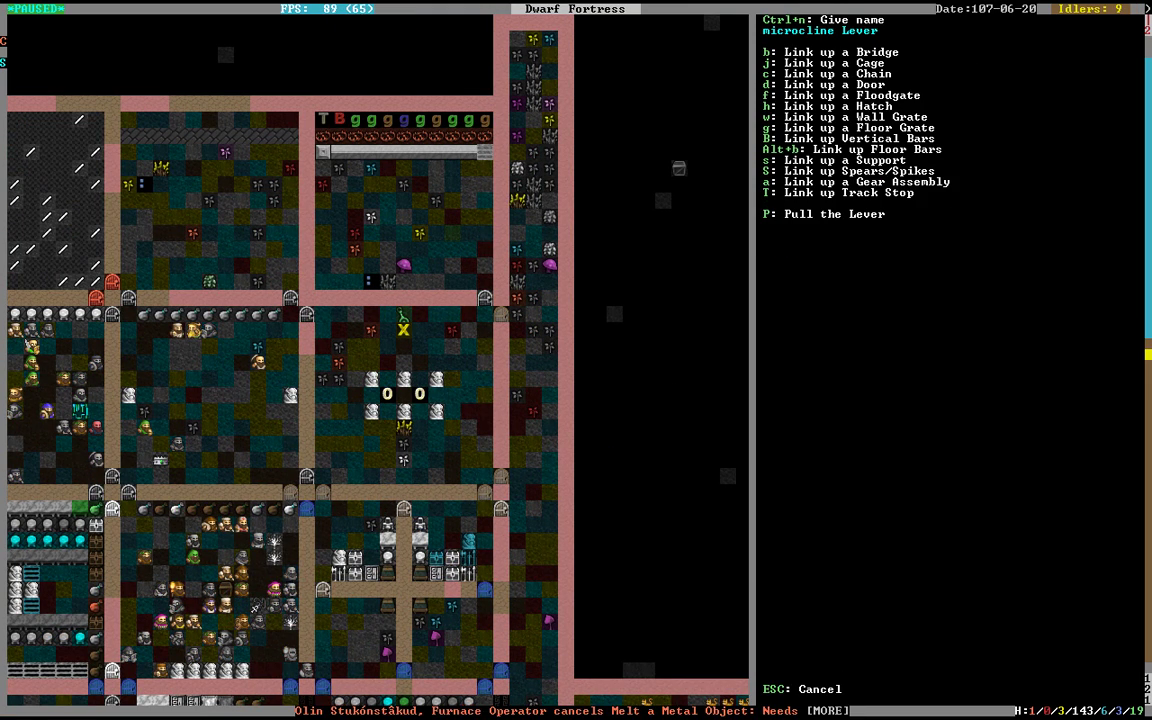
key(j)
key(Escape)
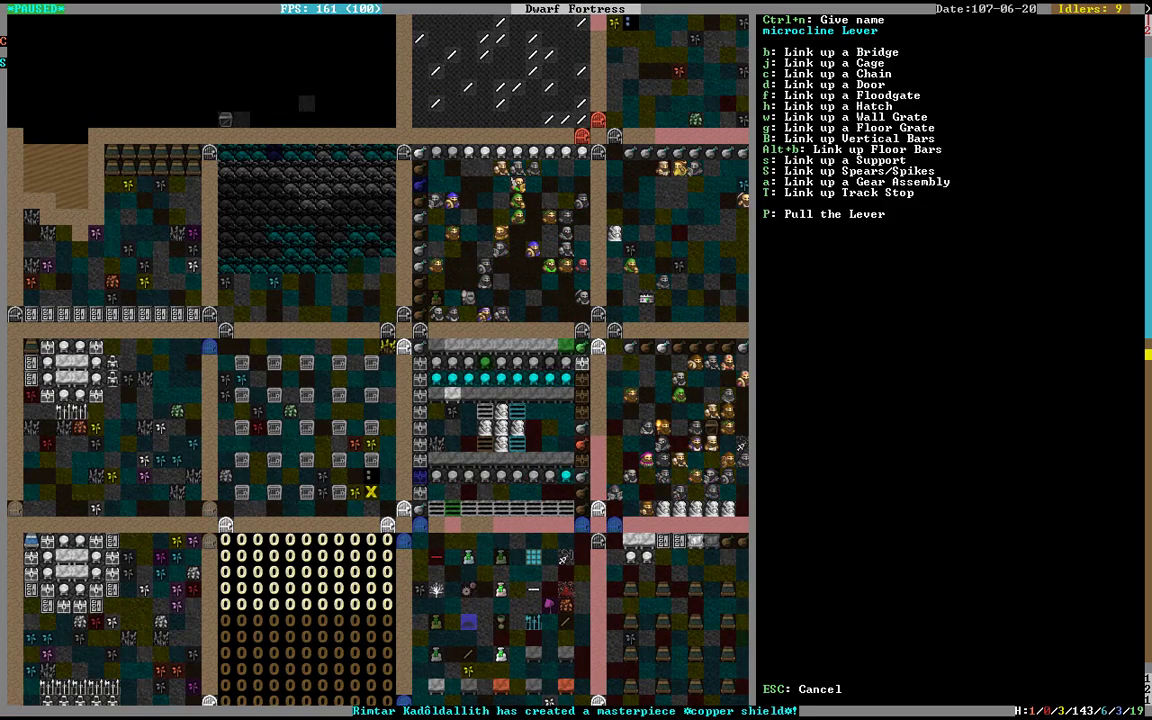
key(Escape)
Step: Pause and inspect the forbidden steel door near the lever
key(shift+Up)
key(shift+Right)
key(shift+Right)
key(shift+Right)
key(space)
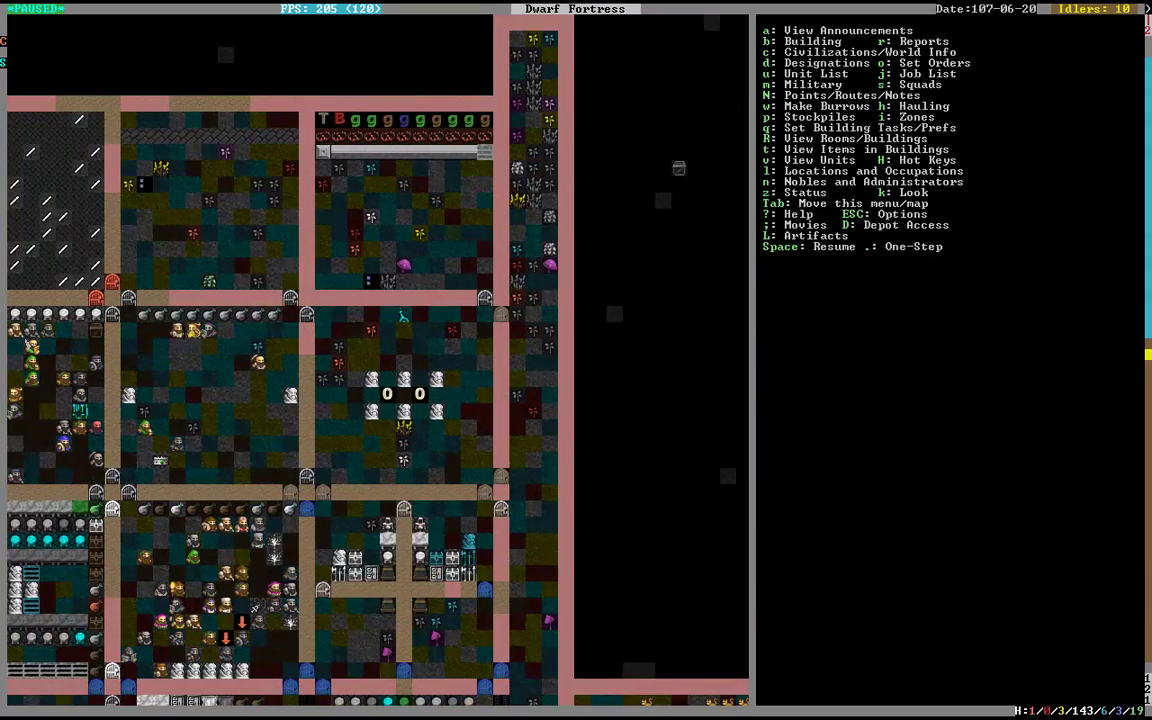
key(q)
key(Up)
key(Up)
key(Up)
key(Right)
key(Right)
key(Right)
key(shift+Up)
key(shift+Right)
key(Left)
key(Left)
key(Left)
key(Down)
key(Down)
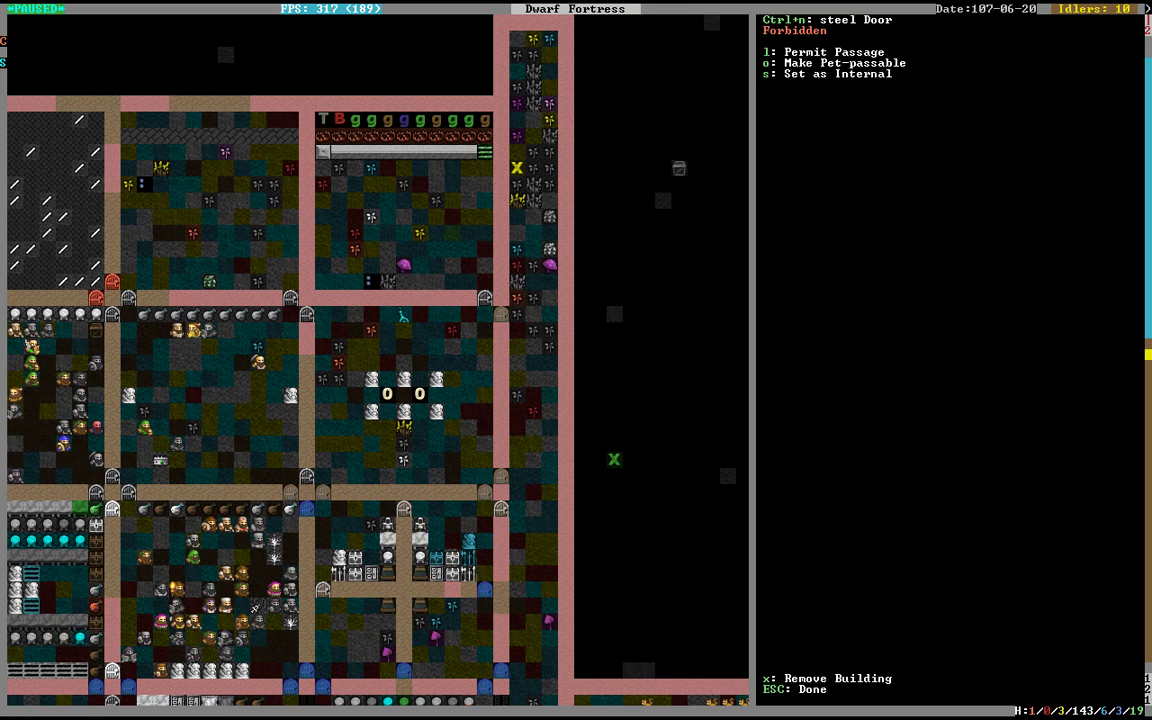
Step: Queue a pull of the microcline lever and resume the game
key(Left)
key(Left)
key(Left)
key(Down)
key(Down)
key(Down)
key(a)
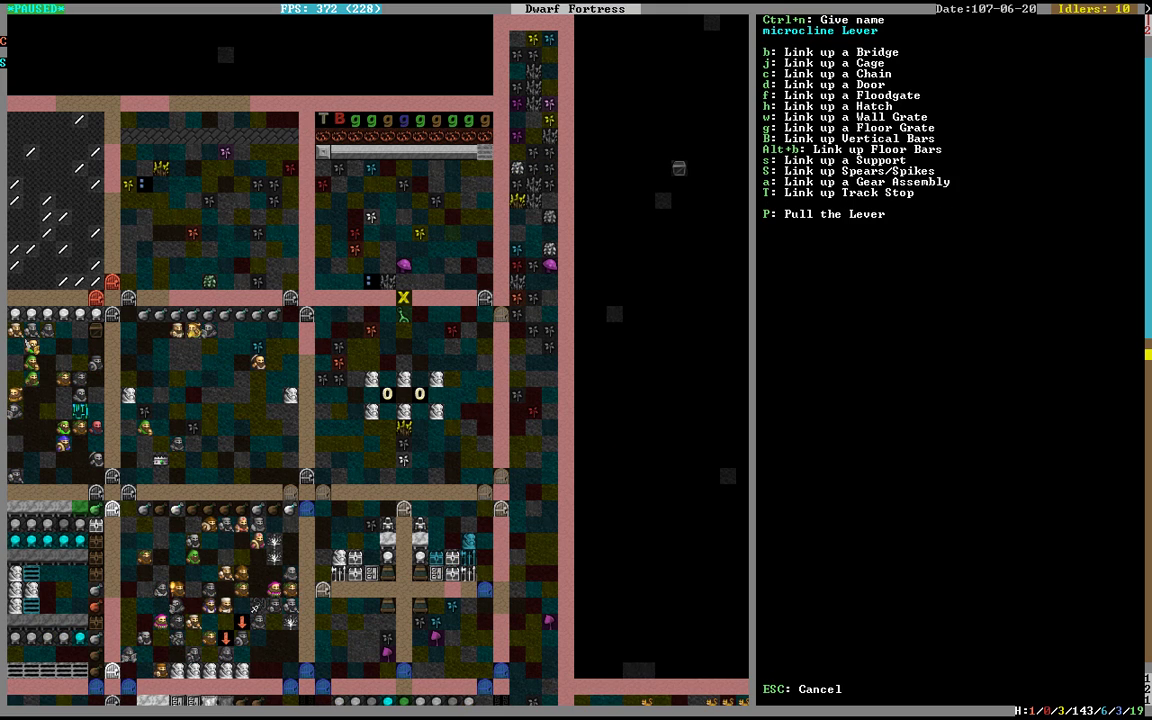
key(shift+p)
key(Escape)
key(space)
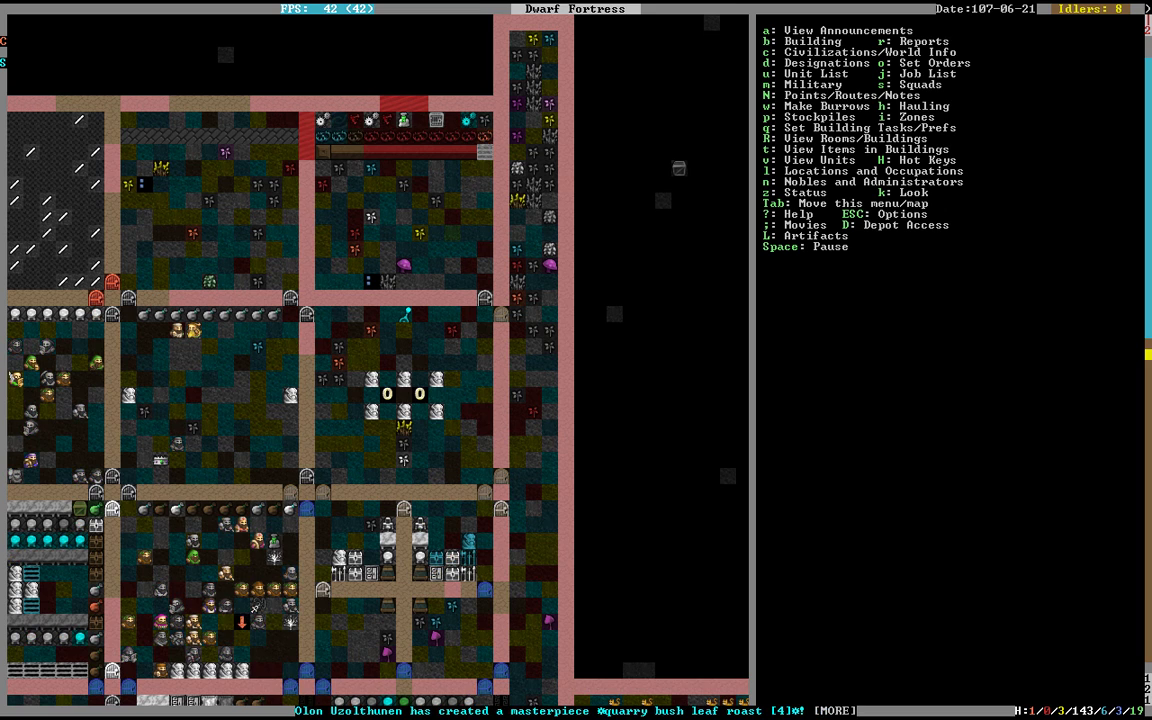
Step: Check the recent announcements, then use look mode to reach the iron cage tile
key(a)
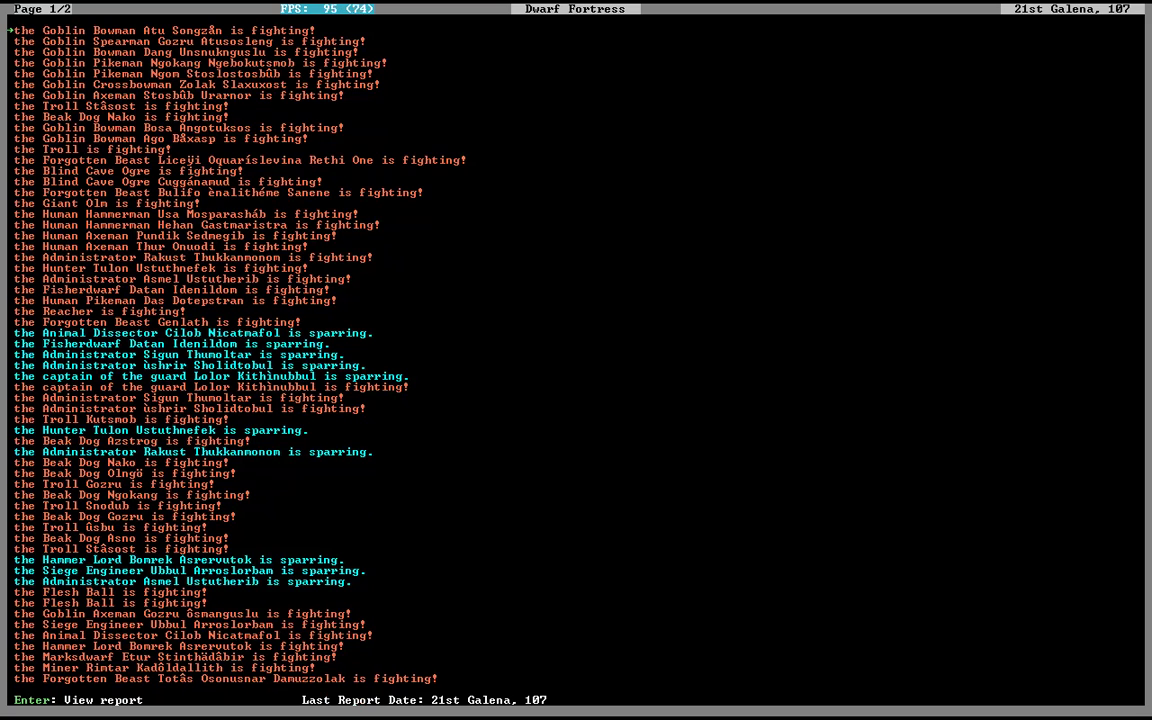
key(Escape)
key(k)
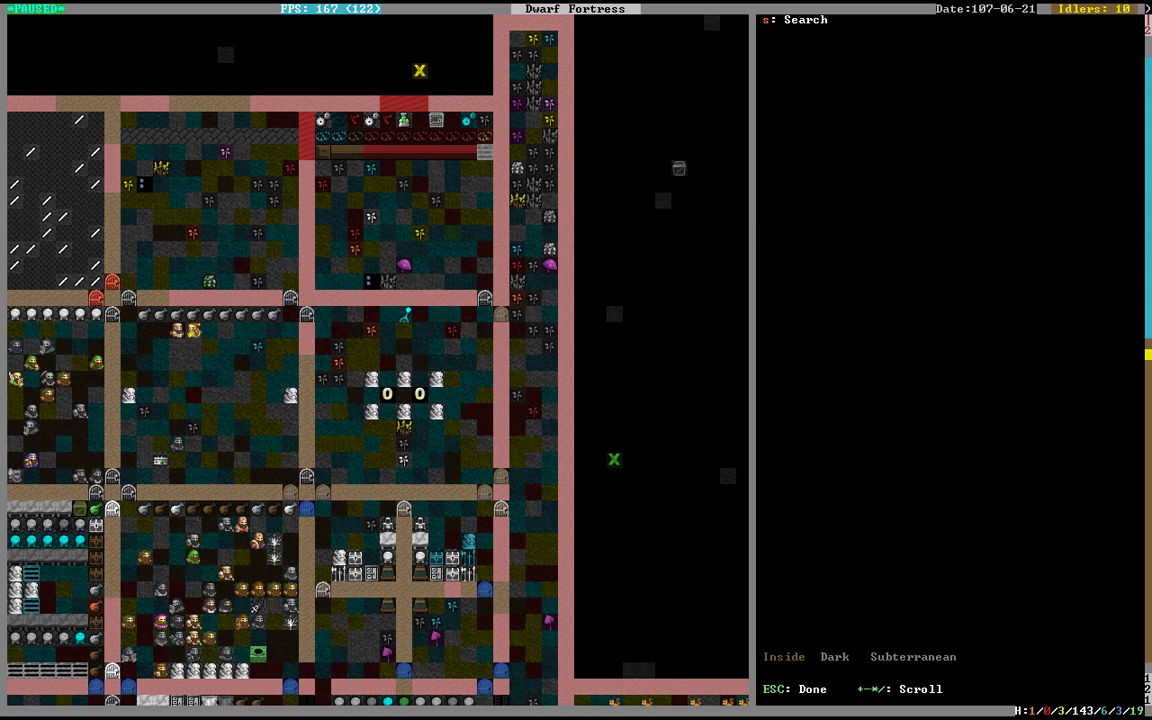
key(Down)
key(Left)
key(Left)
key(Left)
key(Right)
key(Left)
key(Left)
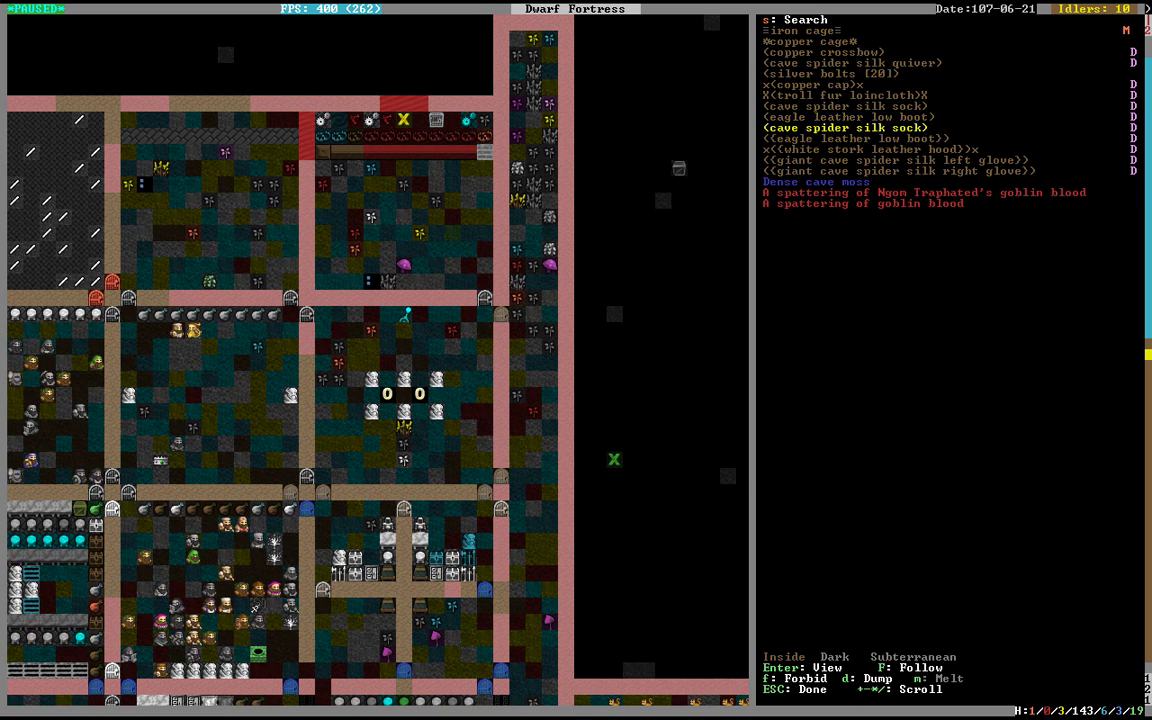
Step: Browse that tile's items: left glove, copper crossbow, silk quiver, sock and eagle leather boots
key(Down)
key(f)
key(Down)
key(f)
key(Down)
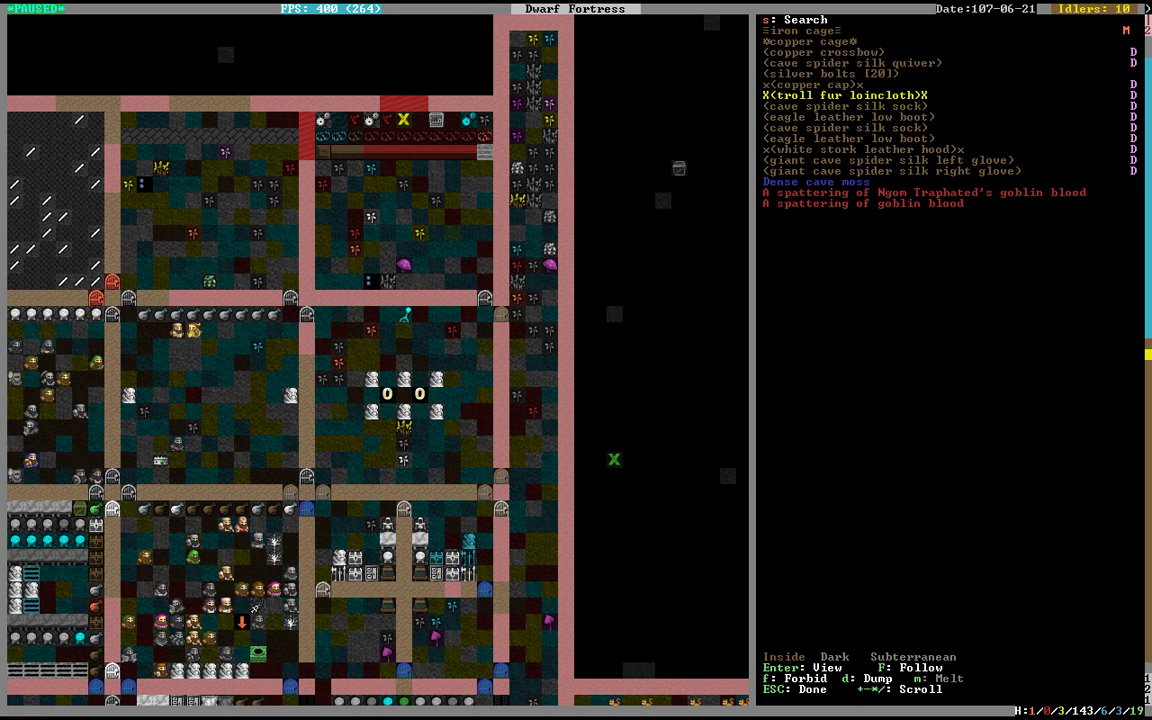
key(Up)
key(Up)
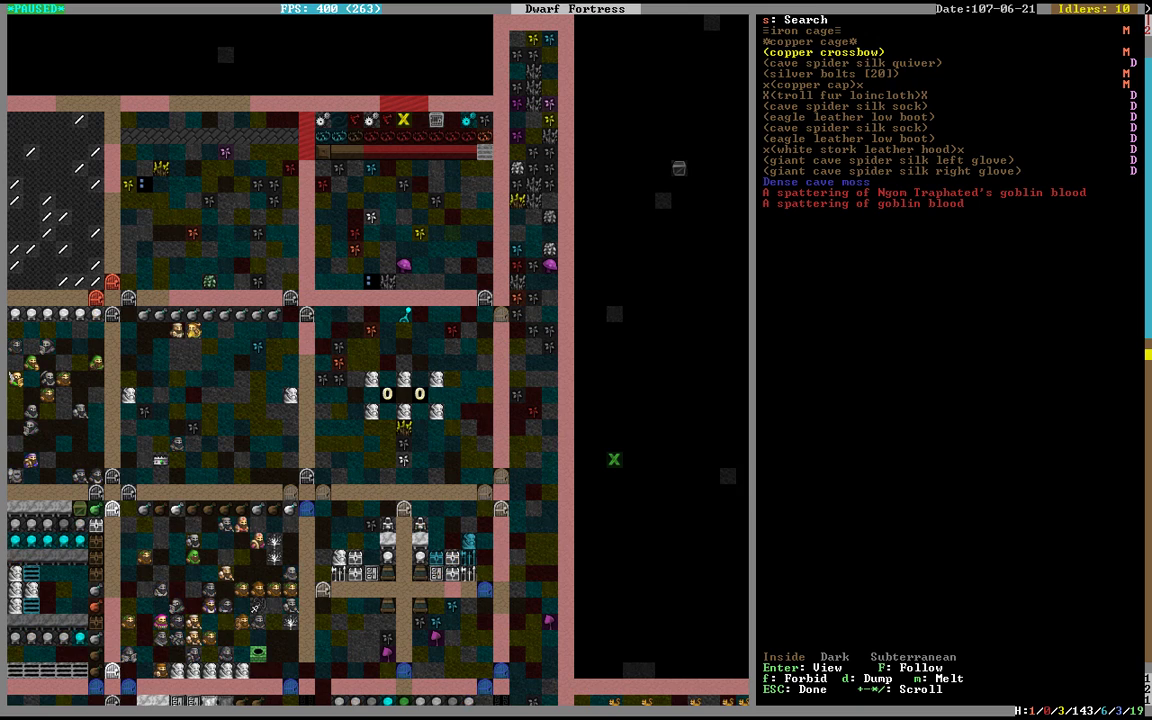
key(Down)
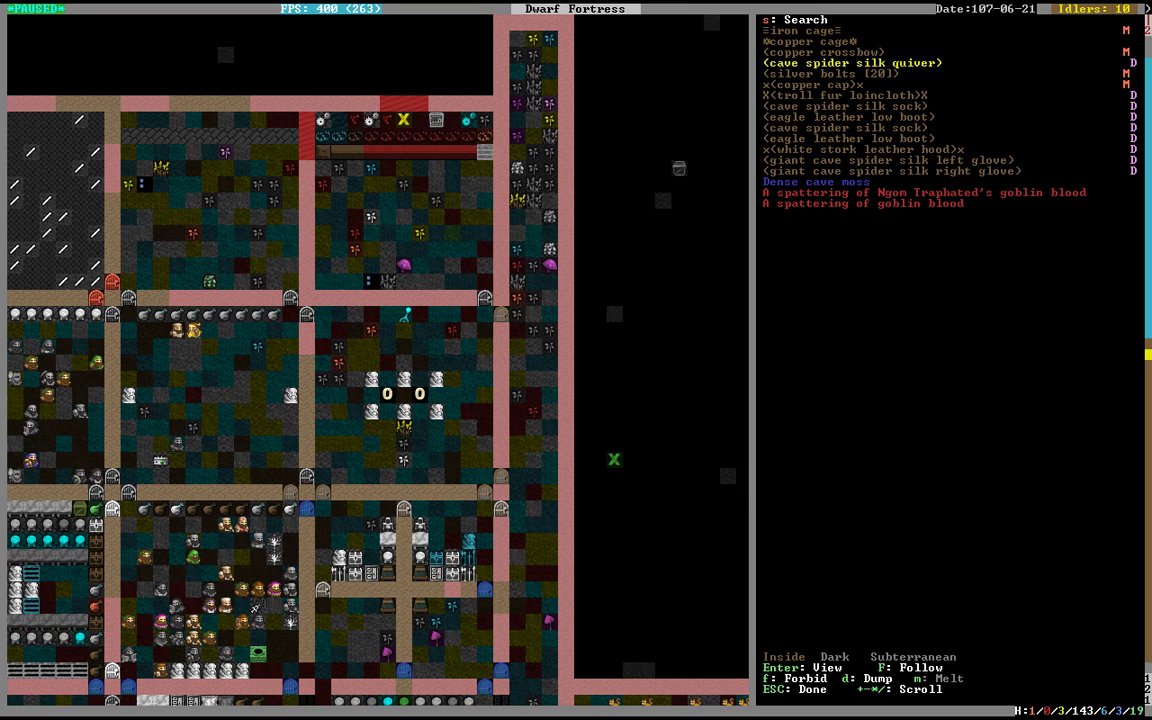
key(Down)
key(Down)
key(Down)
key(Down)
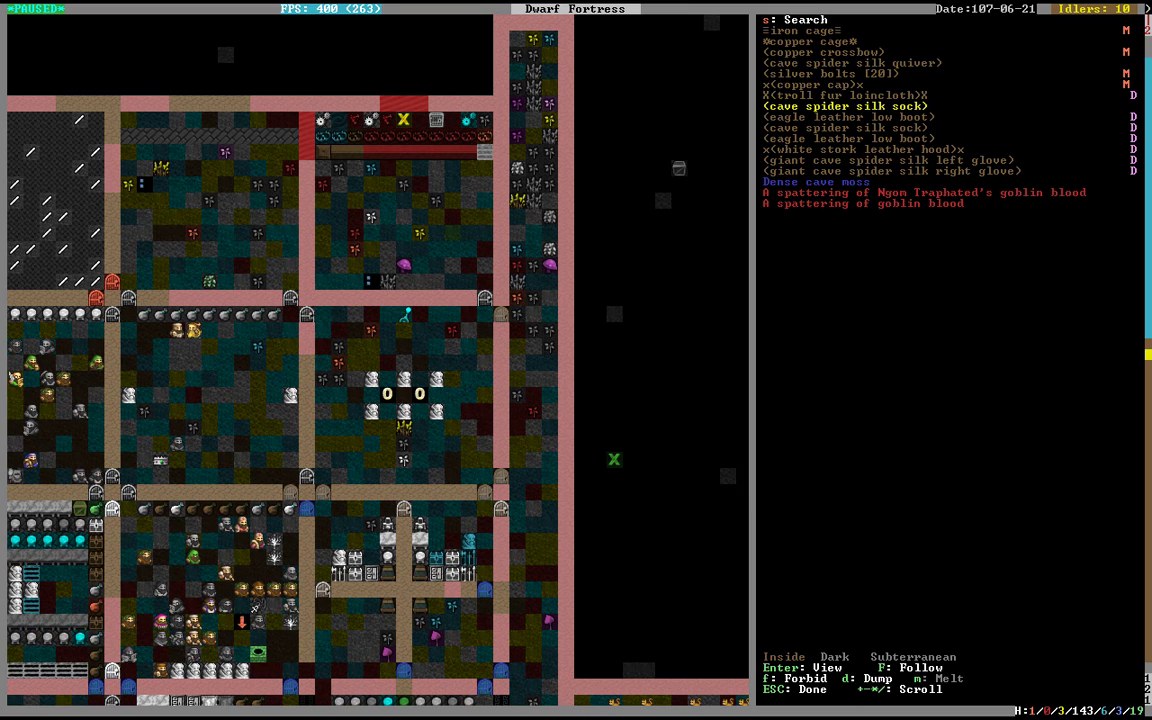
key(Down)
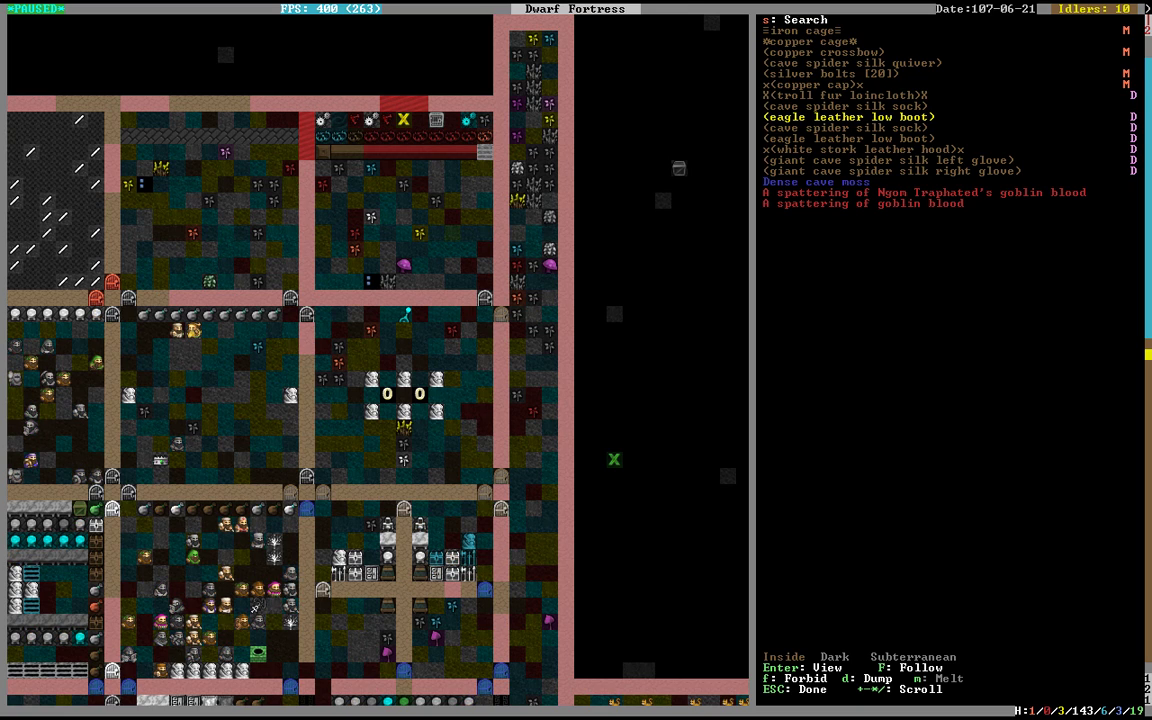
key(Up)
key(Down)
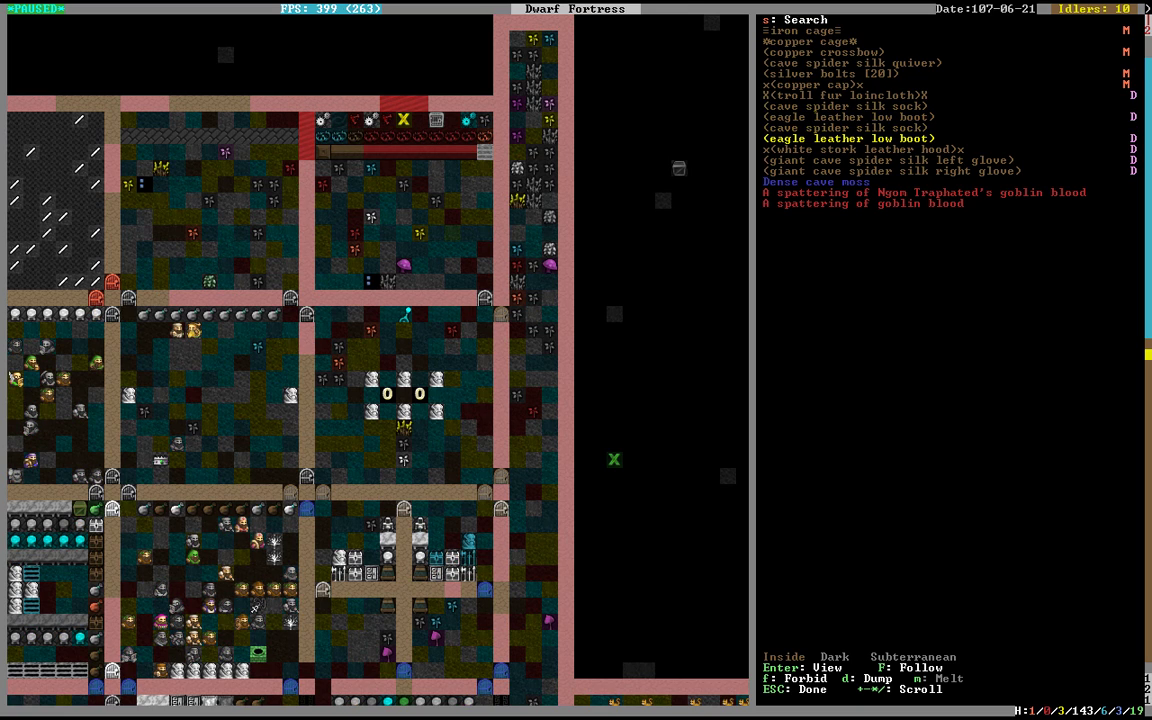
key(Down)
key(Down)
key(Down)
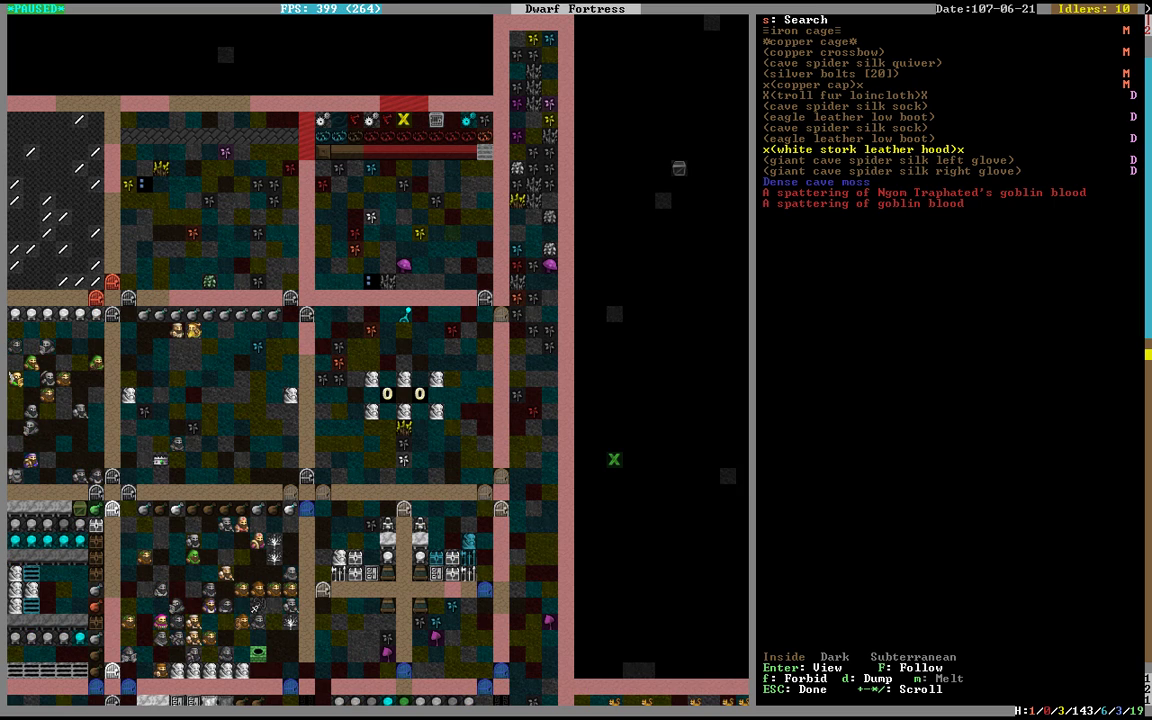
key(Down)
key(Down)
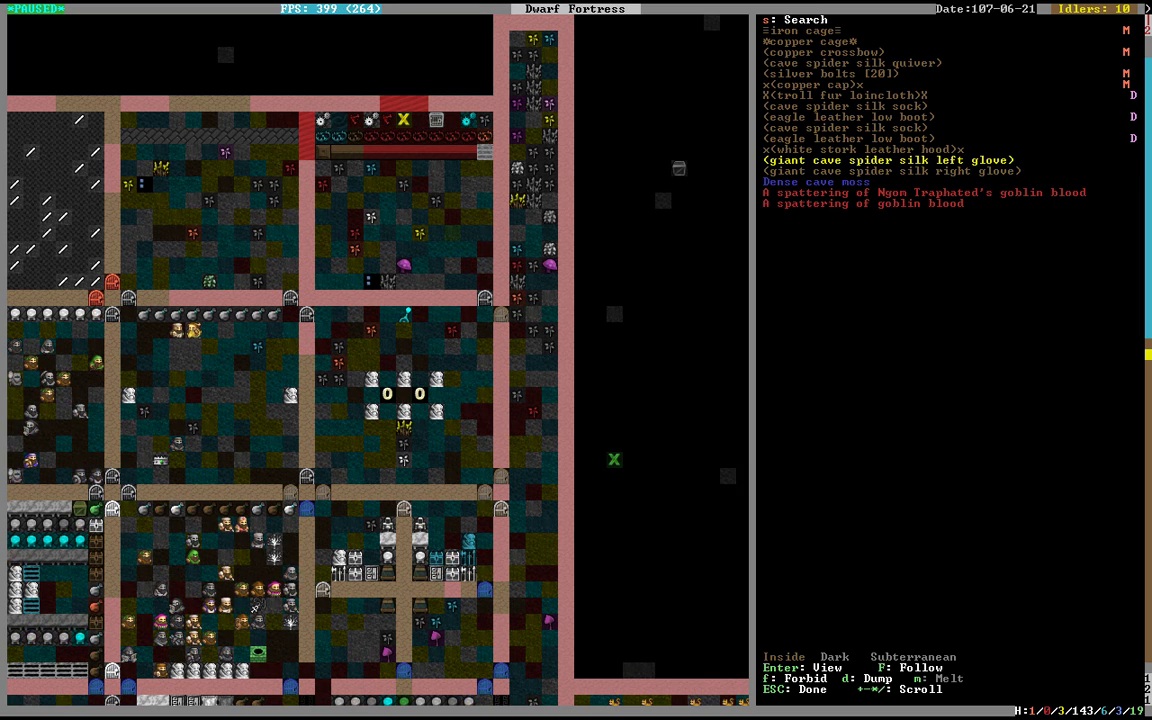
Step: Move the look cursor left along the trap row onto the iron bow tile
key(Left)
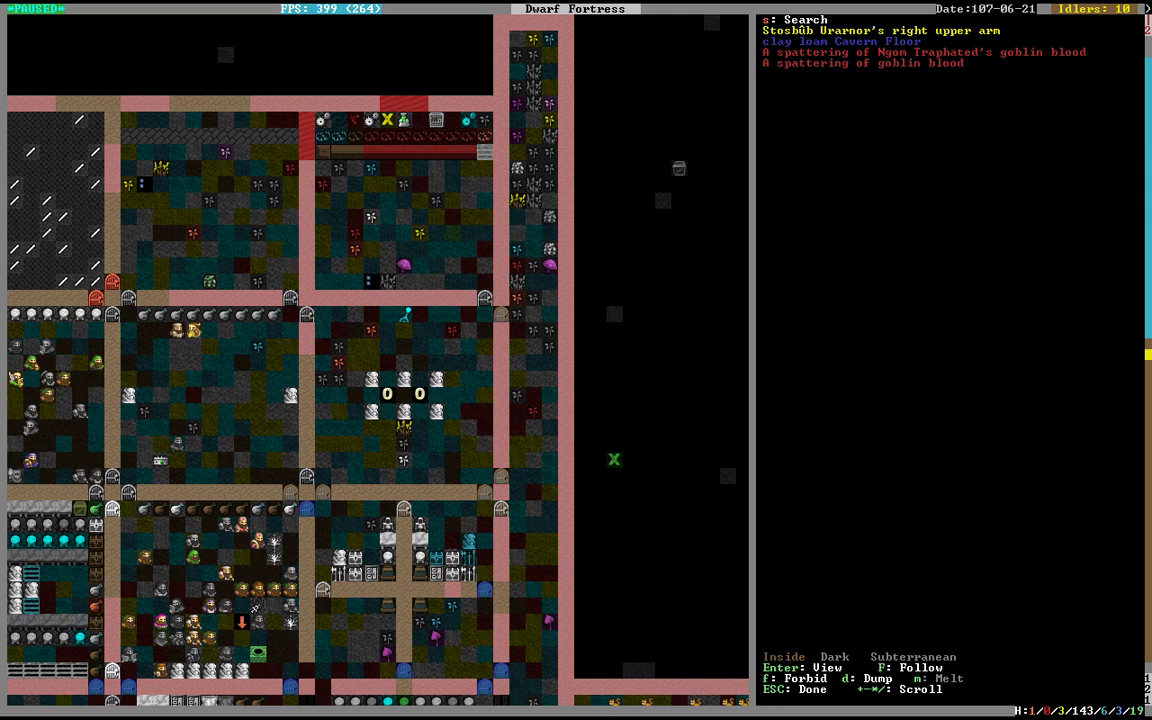
key(Left)
key(Left)
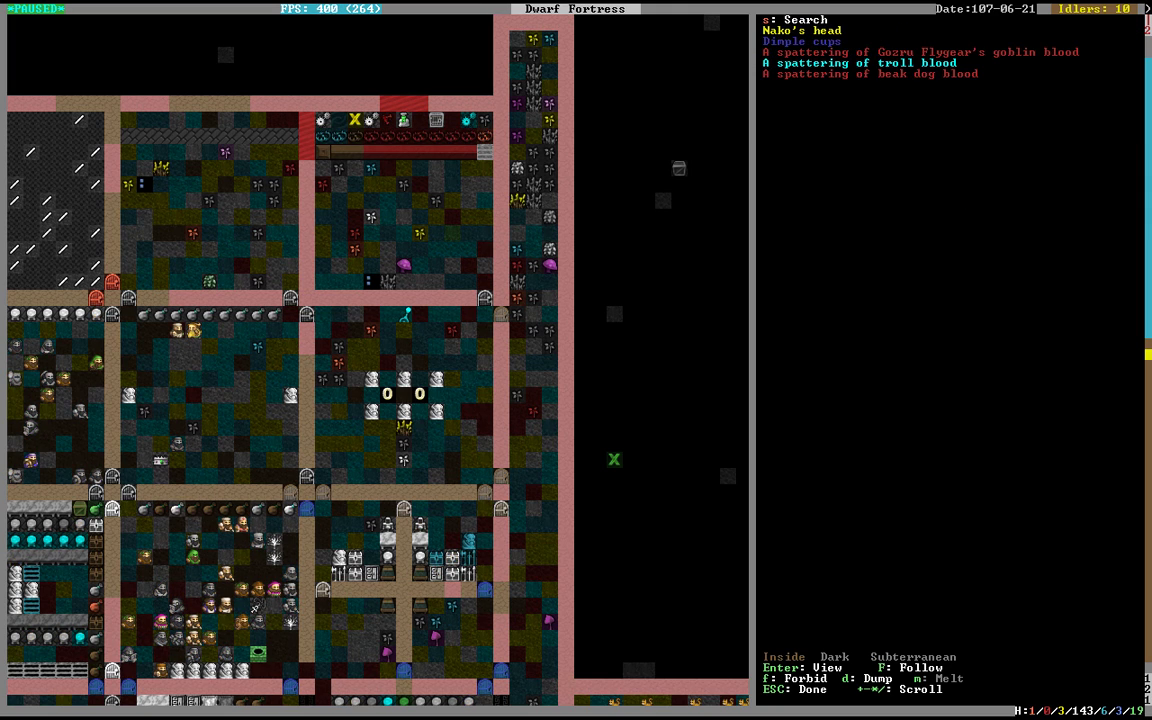
key(Left)
key(Down)
key(Left)
key(Up)
key(Down)
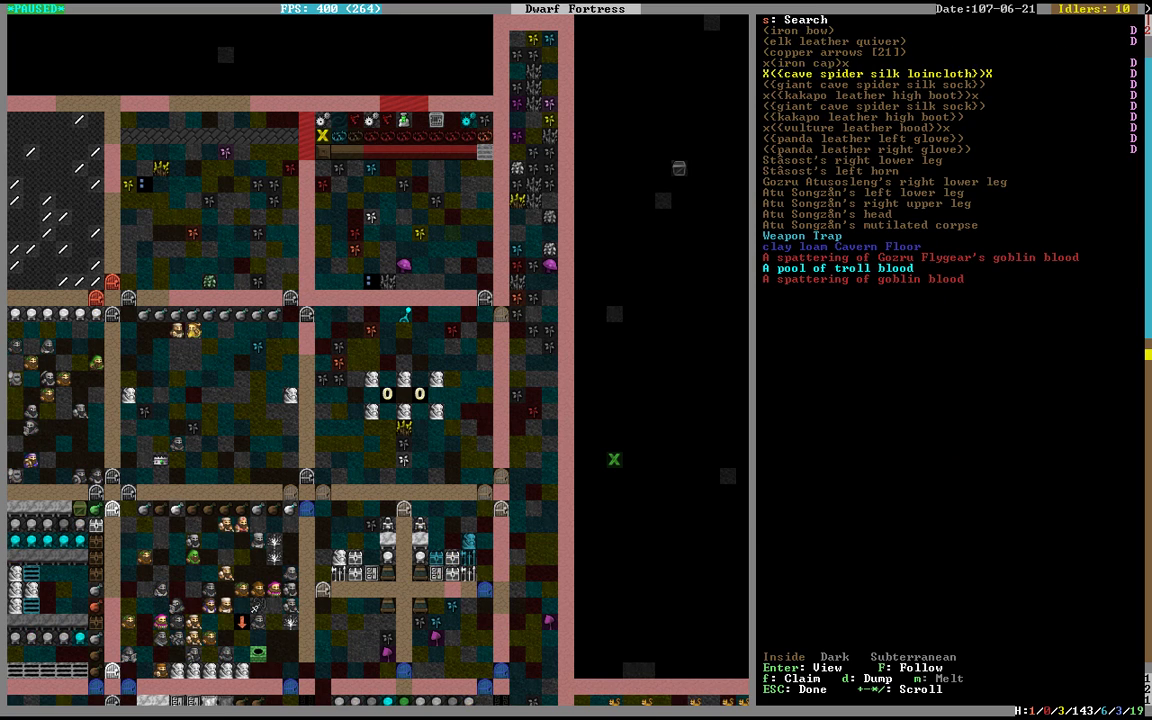
Step: Unforbid the goblin clothing, then mark the iron bow, copper arrows and iron cap to melt
key(Down)
key(Down)
key(Down)
key(Down)
key(Down)
key(Down)
key(Down)
key(Down)
key(Down)
key(Down)
key(Down)
key(Down)
key(Up)
key(Up)
key(Up)
key(Up)
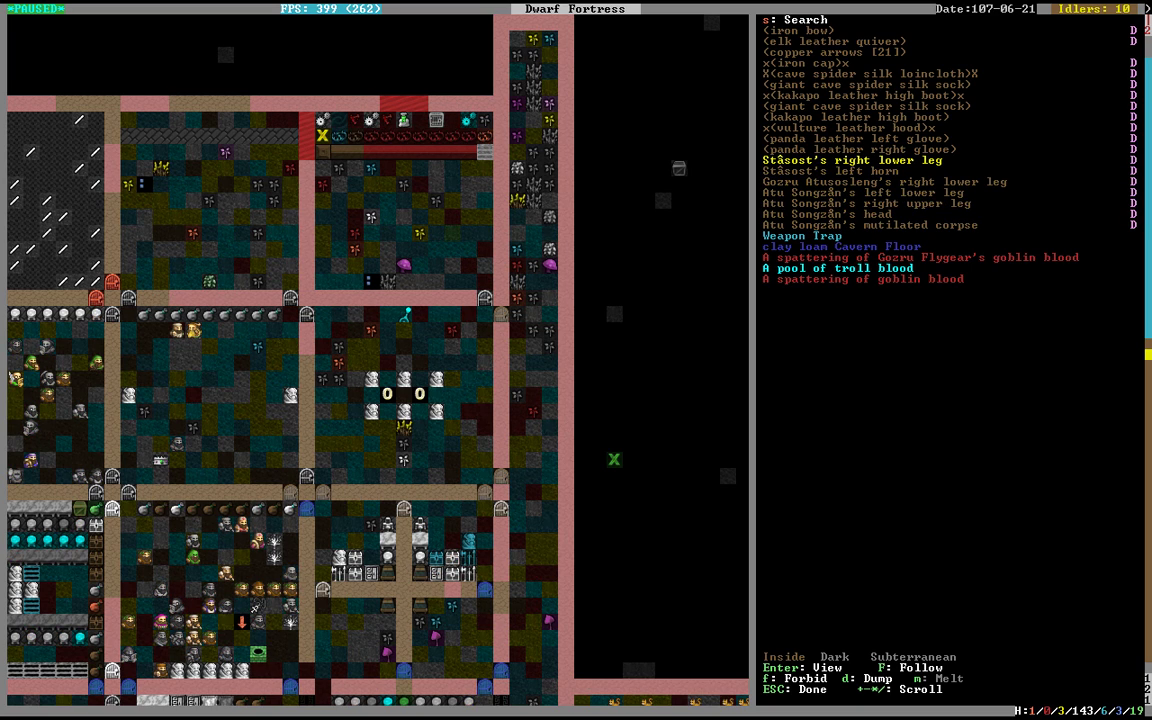
key(Up)
key(Up)
key(Up)
key(Up)
key(Up)
key(Up)
key(Up)
key(Up)
key(Up)
key(m)
key(Up)
key(m)
key(Up)
key(Up)
key(m)
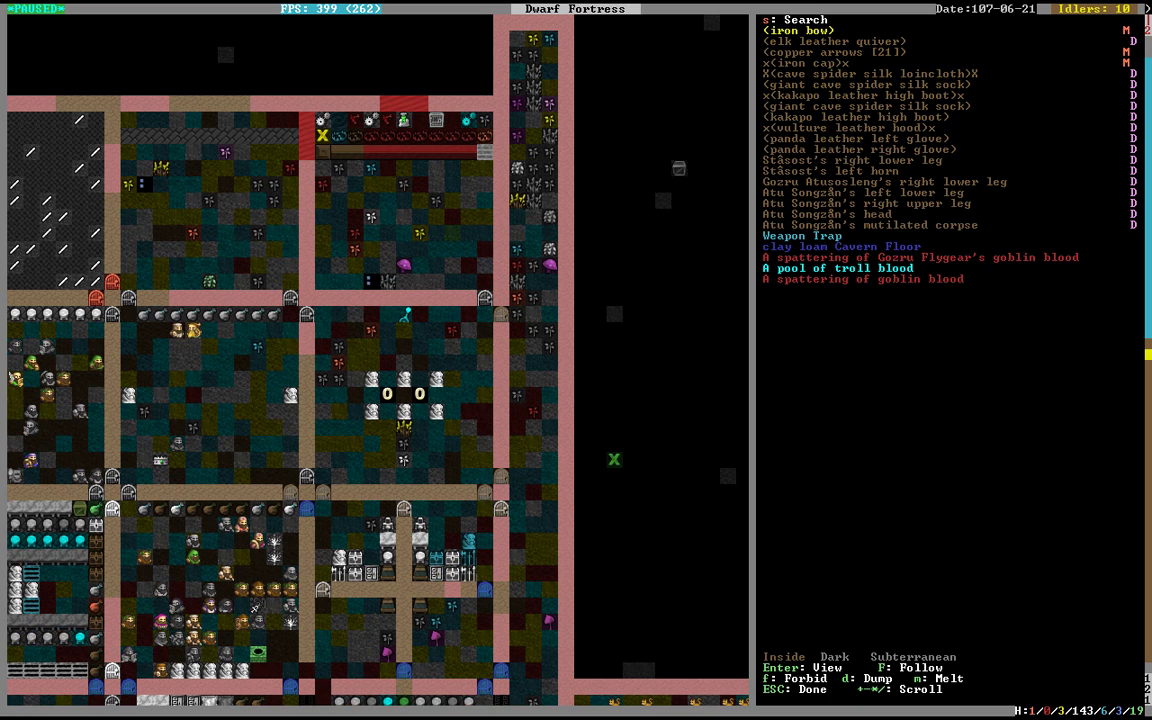
key(Down)
key(Down)
key(Down)
key(Down)
key(Down)
key(Down)
key(Down)
key(Down)
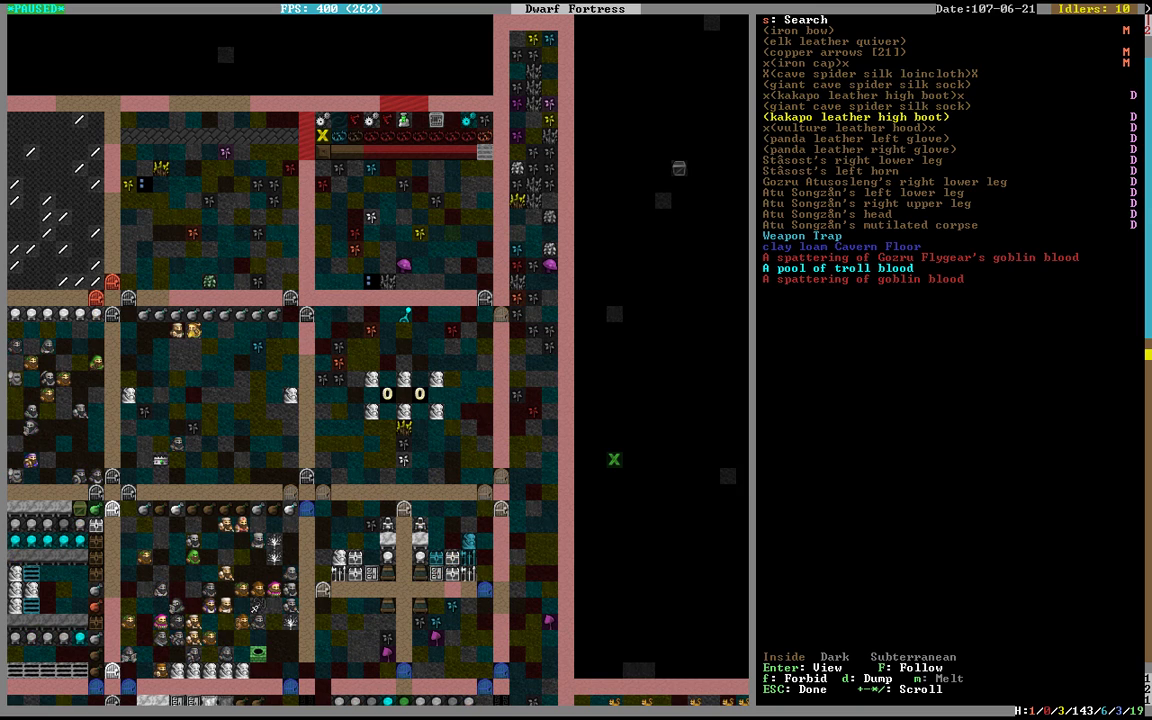
key(Down)
key(Down)
key(Down)
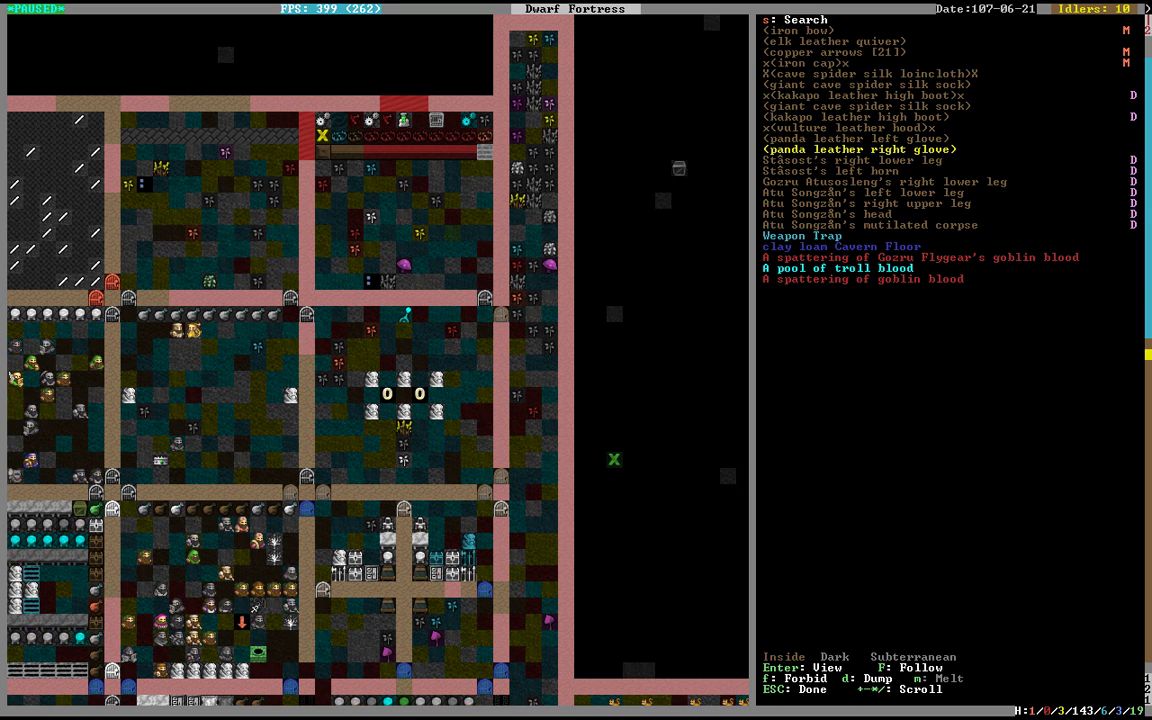
Step: On the next trap tile right, unforbid the goblin gear from the lead cage down
key(Right)
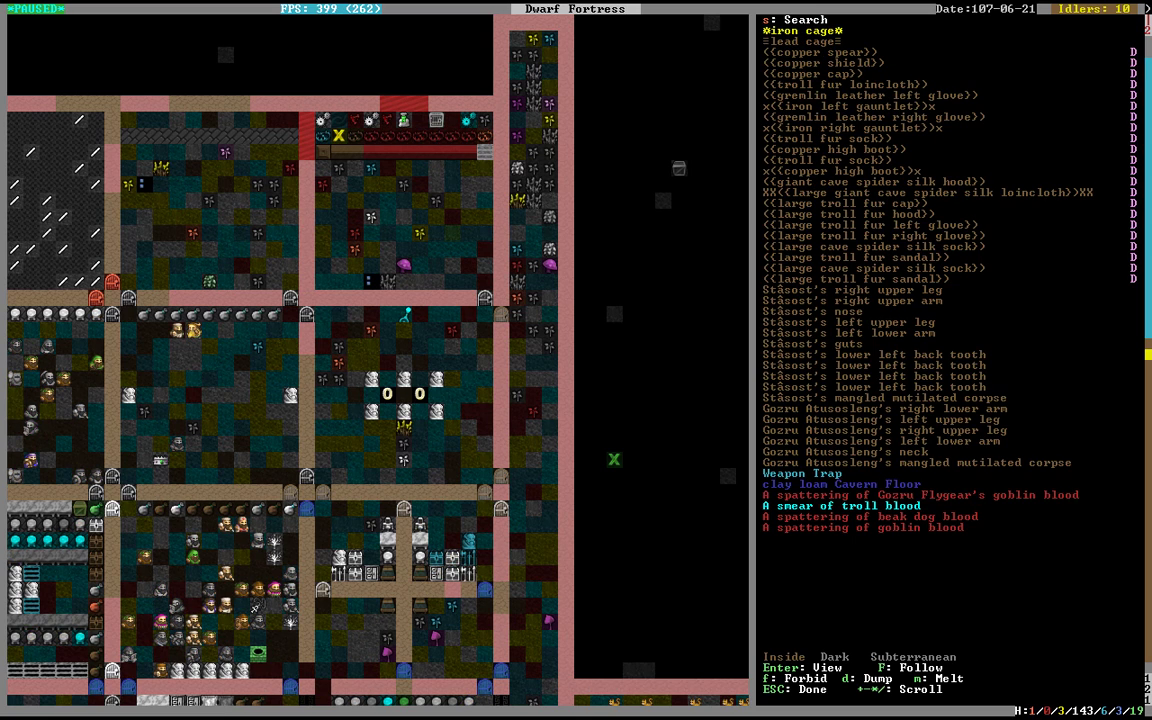
key(Down)
key(Down)
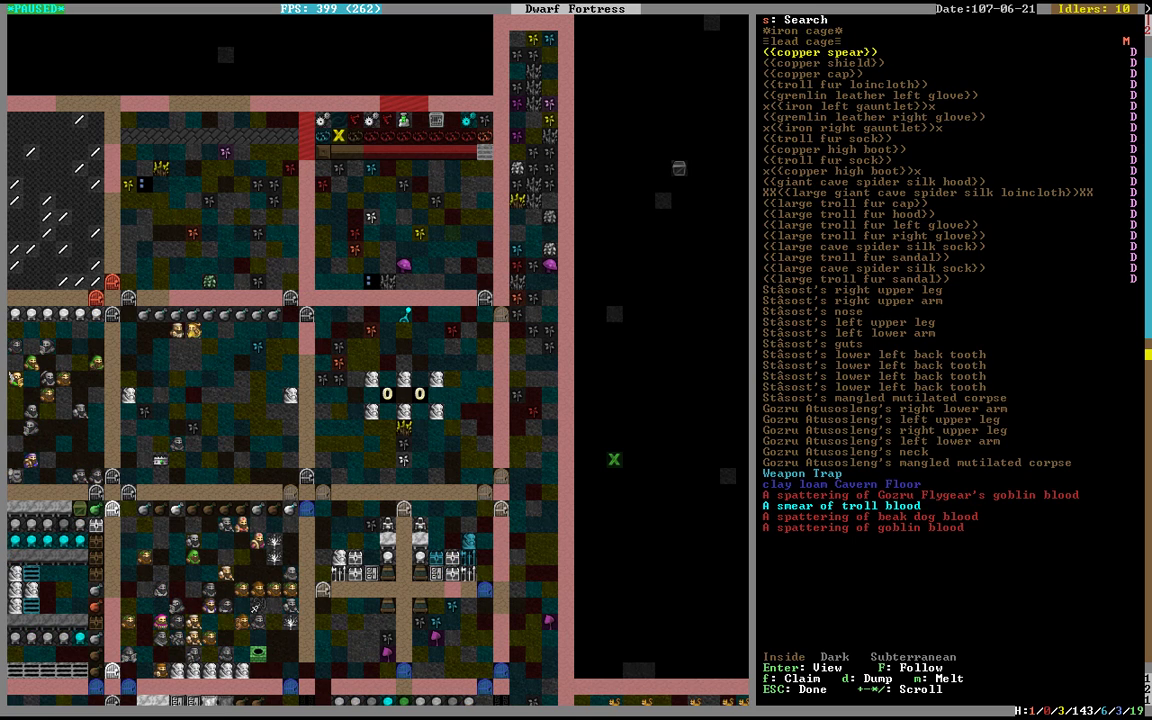
key(Down)
key(Down)
key(Down)
key(Down)
key(Down)
key(Down)
key(Down)
key(Down)
key(Down)
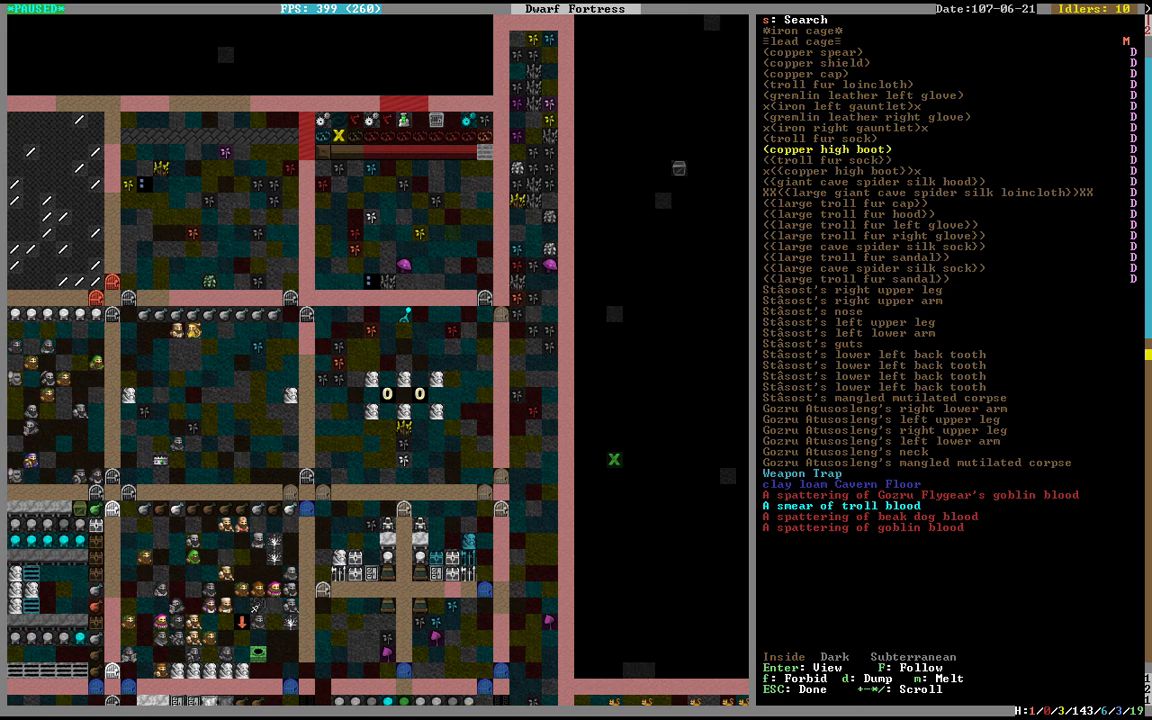
key(Down)
key(Down)
key(Down)
key(Down)
key(Down)
key(Down)
key(Down)
key(Down)
key(Down)
key(Down)
key(Down)
key(Down)
key(Down)
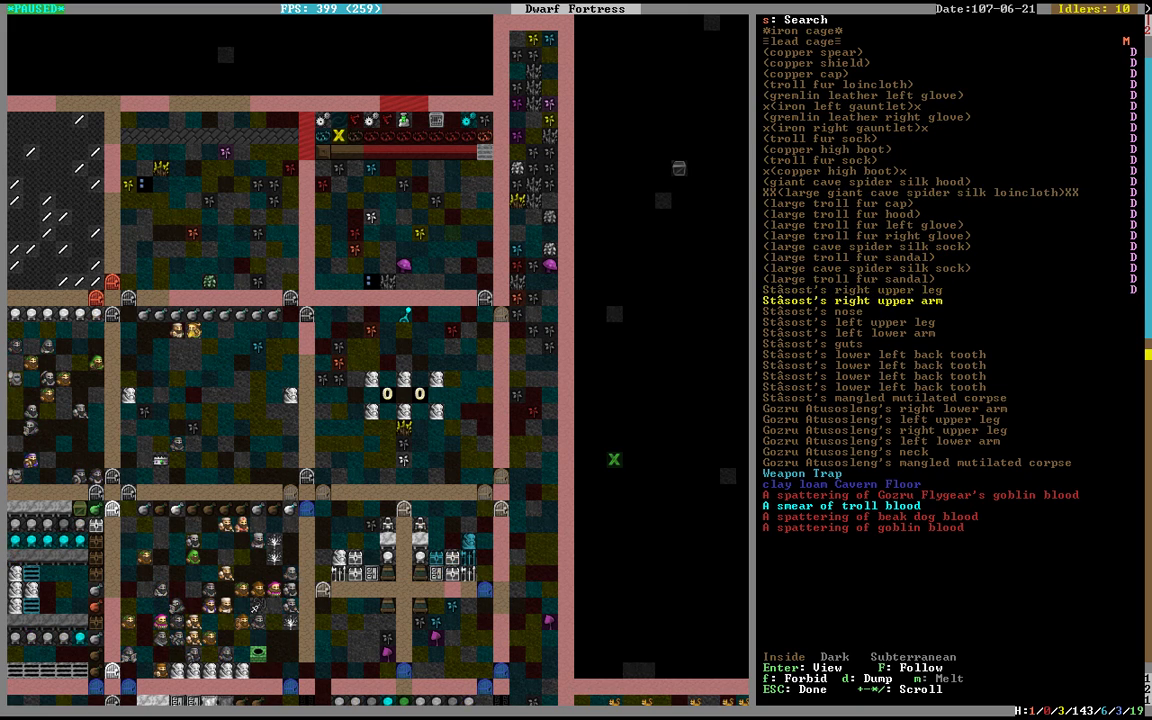
key(Down)
key(Down)
key(Down)
key(Down)
key(Down)
key(Down)
key(Down)
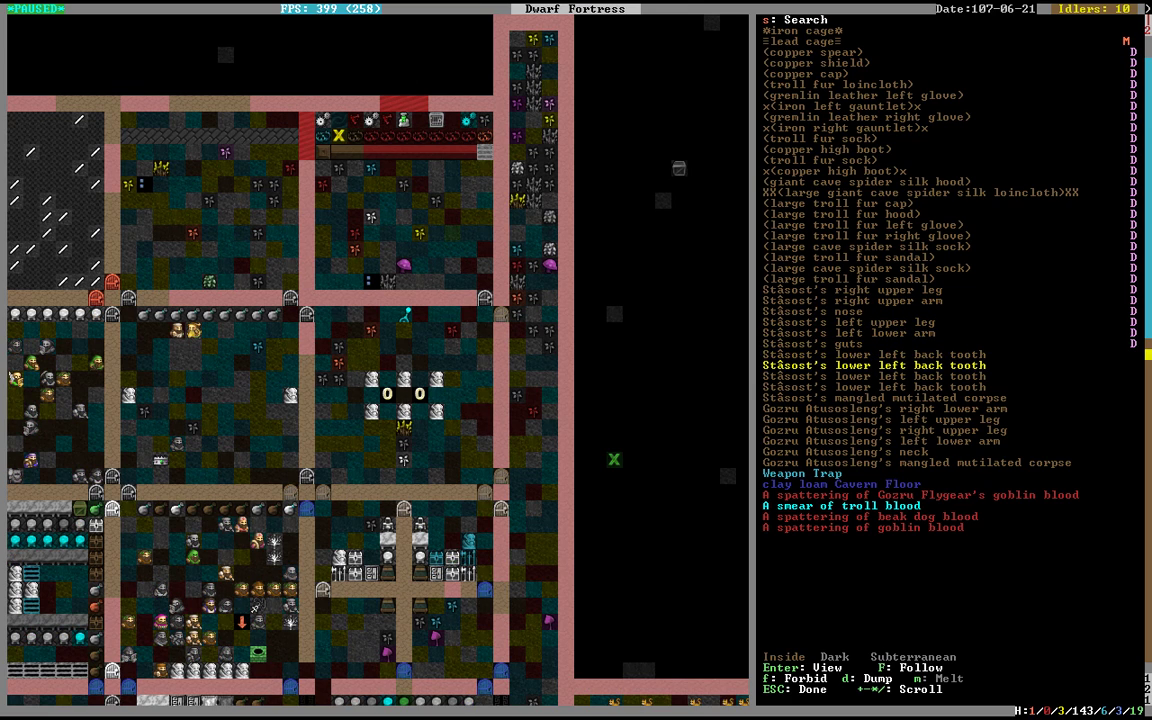
key(Down)
key(Down)
key(Down)
key(Down)
key(Down)
key(Down)
key(Down)
key(Down)
Step: Work back up past the mangled corpse, troll fur sandal, silk hood and troll fur sock
key(Up)
key(Up)
key(Up)
key(Up)
key(Up)
key(Up)
key(Up)
key(Up)
key(Up)
key(Up)
key(Up)
key(Up)
key(Up)
key(Up)
key(Up)
key(Down)
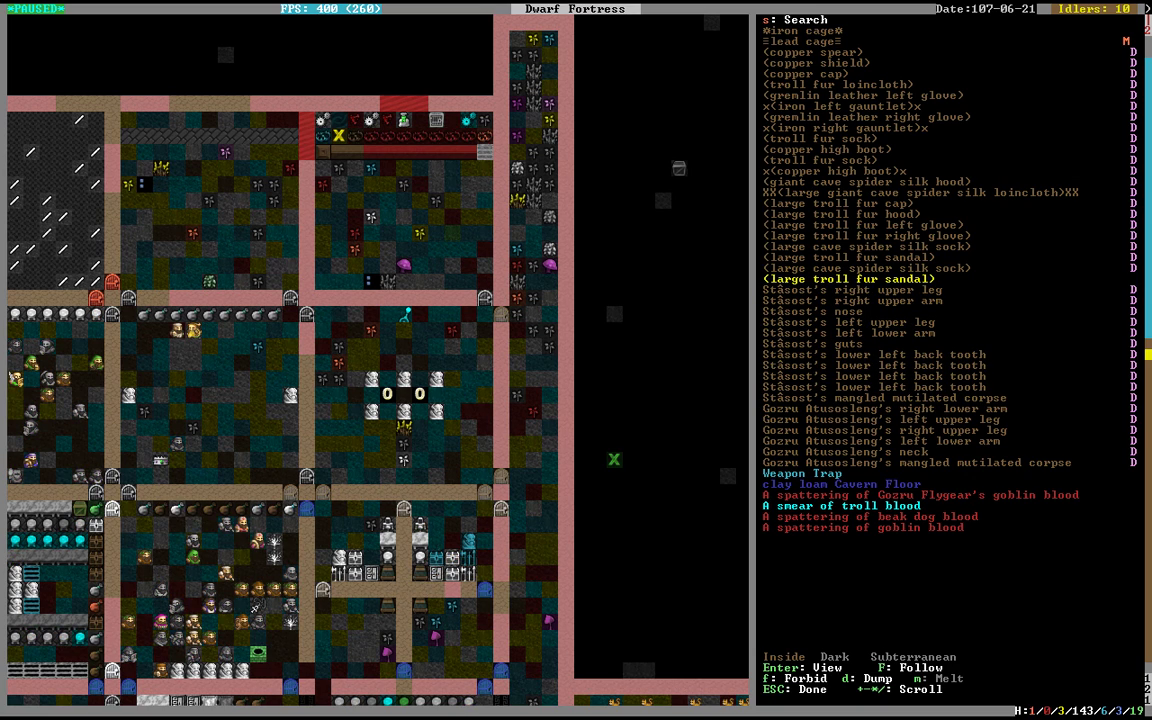
key(Up)
key(Up)
key(Up)
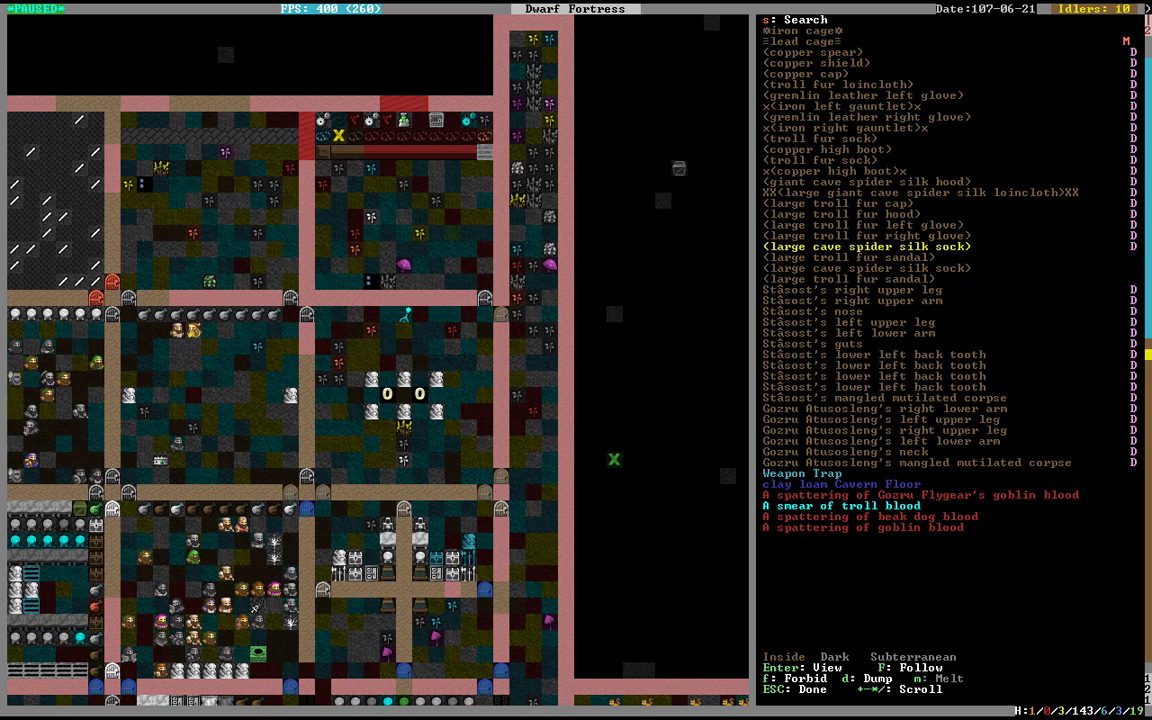
key(Up)
key(Up)
key(Up)
key(Up)
key(Up)
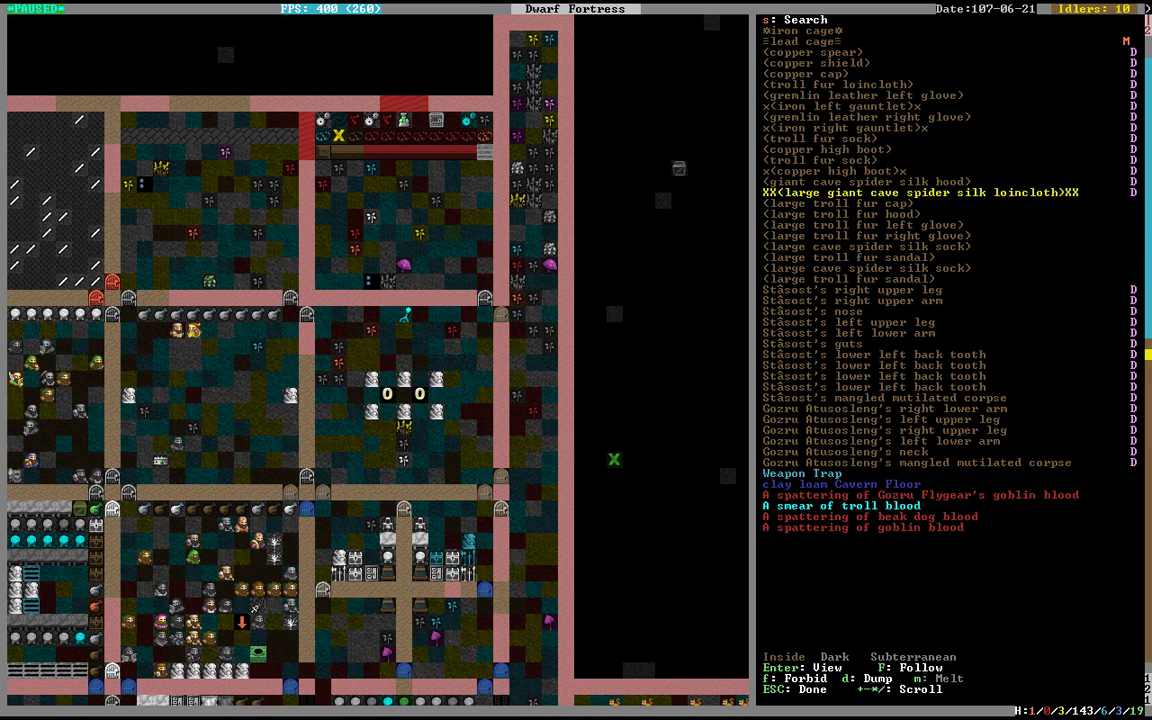
key(Up)
key(Up)
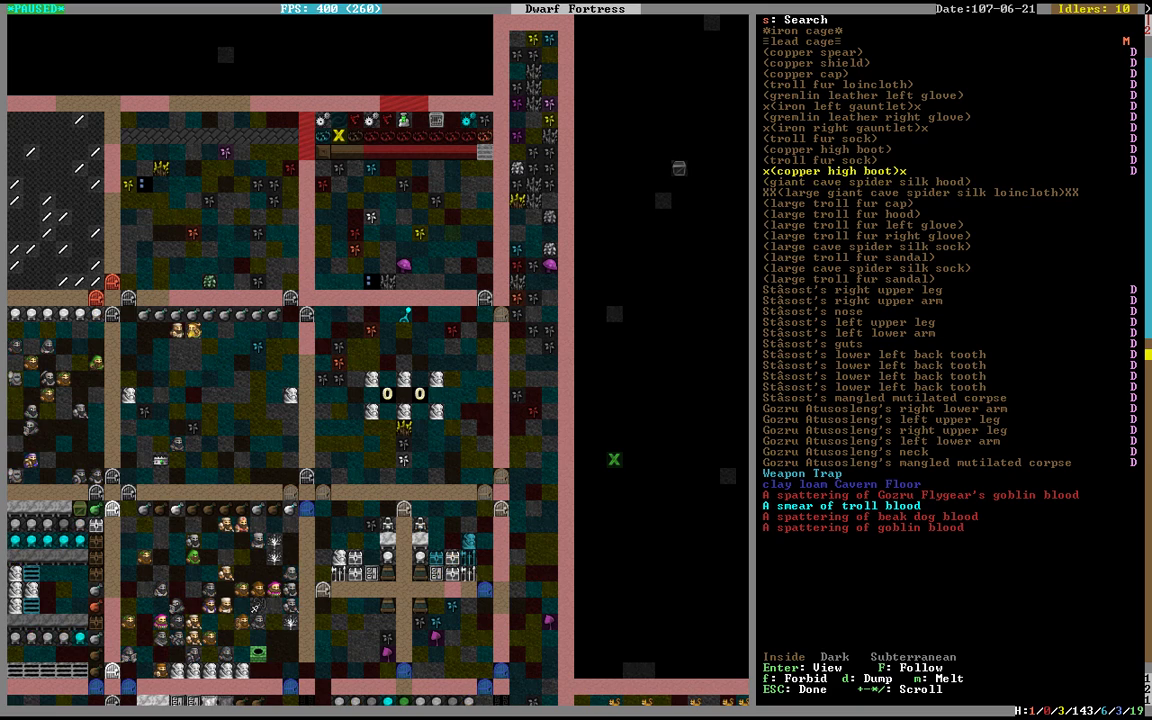
key(Up)
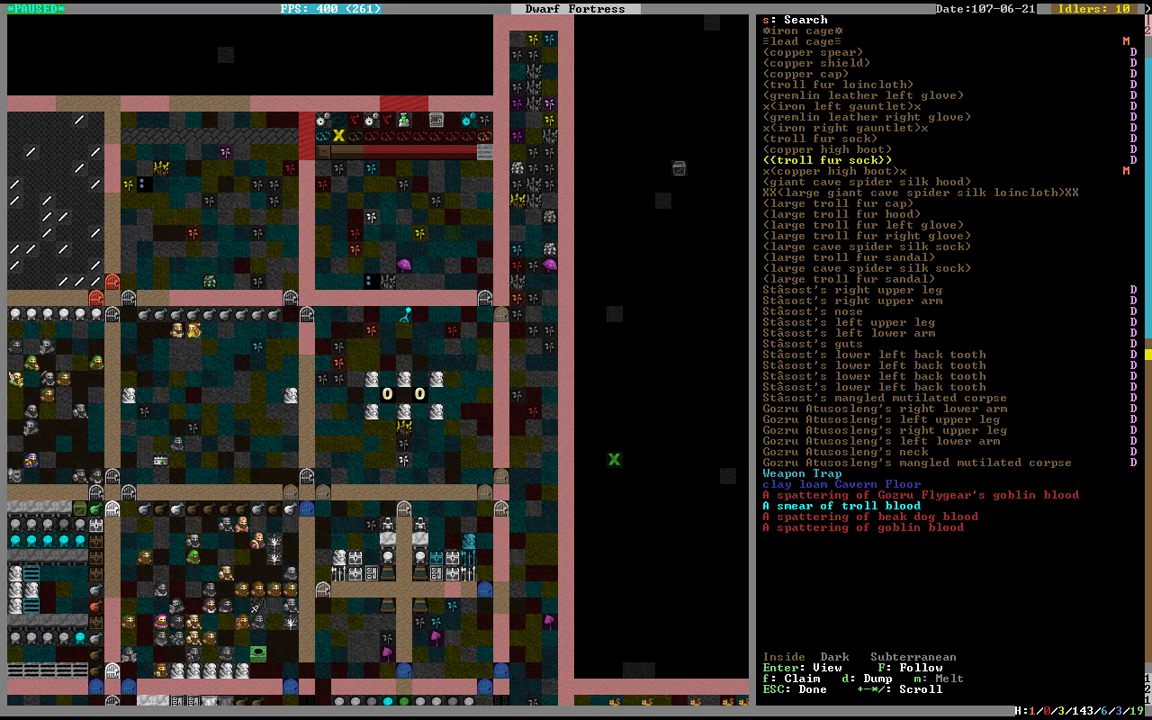
Step: Mark the copper high boot and both iron gauntlets for melting
key(Up)
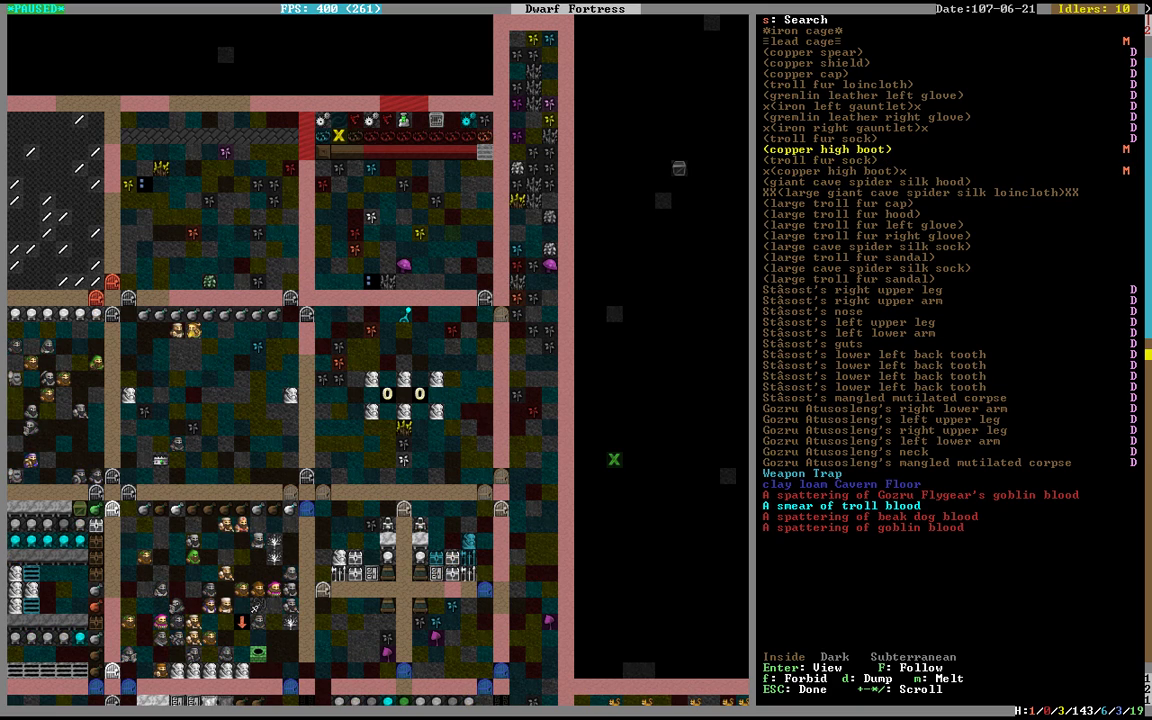
key(m)
key(Up)
key(Up)
key(m)
key(Up)
key(Up)
key(m)
key(Up)
key(Up)
key(Down)
key(Down)
key(Down)
key(Up)
key(Up)
key(Up)
key(Up)
Step: Mark the copper spear, shield and cap to melt, plus an iron cage one tile right
key(Down)
key(Up)
key(m)
key(Up)
key(m)
key(Up)
key(m)
key(Right)
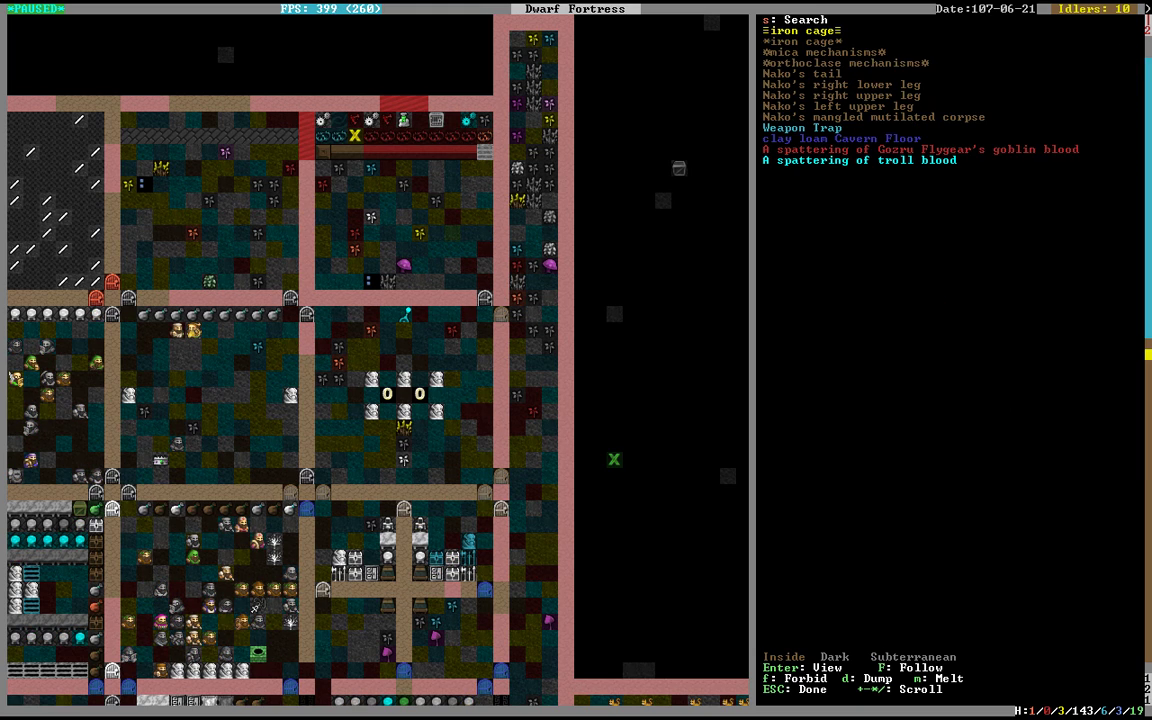
key(Down)
key(Down)
key(Down)
key(Up)
key(Up)
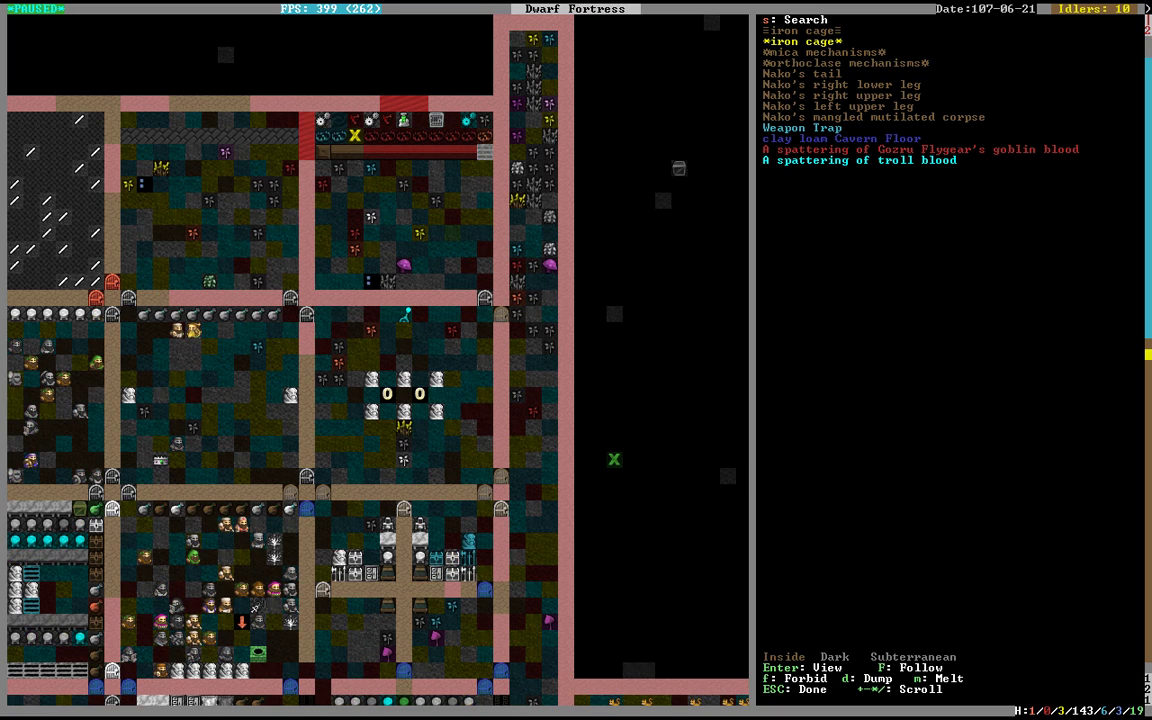
key(Up)
key(m)
key(Down)
key(Down)
key(Down)
key(Down)
Step: Unforbid the tail, legs and corpse, mark them for dumping, and move to the gear-laden trap tile
key(f)
key(f)
key(d)
key(Down)
key(d)
key(Down)
key(d)
key(Down)
key(d)
key(Down)
key(d)
key(Right)
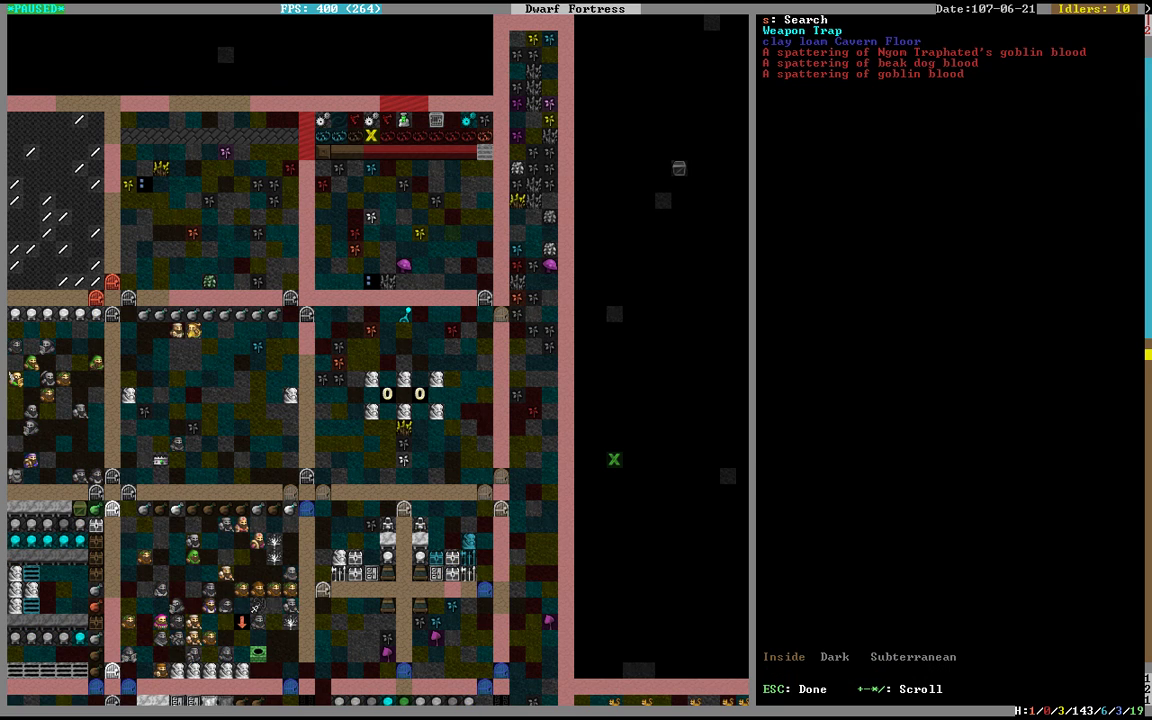
key(Right)
Step: Unforbid all the goblin gear down Stosbûb Urarnor's trap tile item list
key(f)
key(Down)
key(f)
key(Down)
key(f)
key(Down)
key(f)
key(Down)
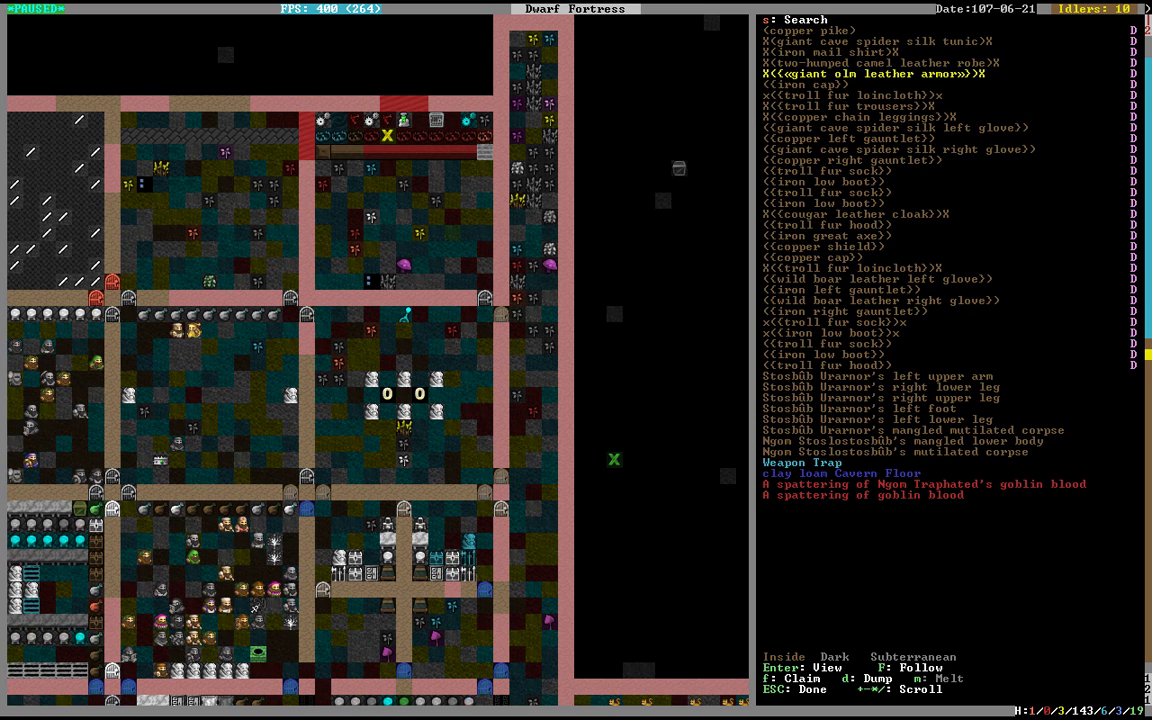
key(f)
key(Down)
key(f)
key(Down)
key(f)
key(Down)
key(f)
key(Down)
key(f)
key(Down)
key(f)
key(Down)
key(f)
key(Down)
key(f)
key(Down)
key(f)
key(Down)
key(f)
key(Down)
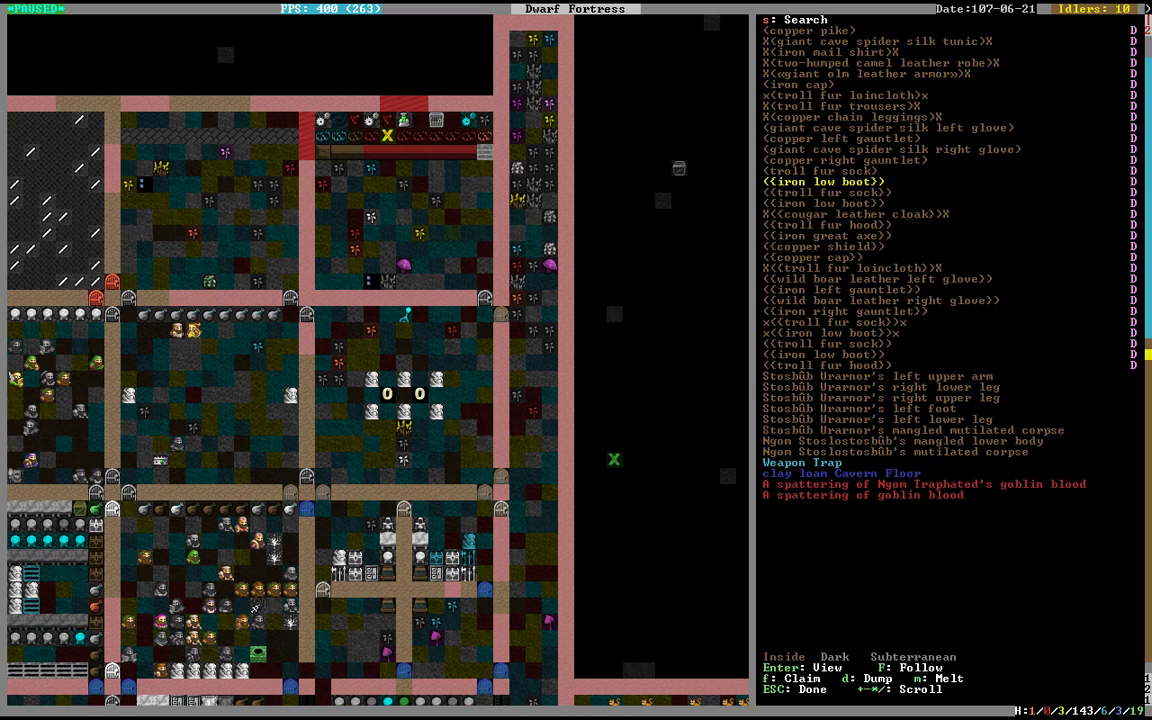
key(f)
key(Down)
key(f)
key(Down)
key(f)
key(Down)
key(f)
key(Down)
key(f)
key(Down)
key(f)
key(Down)
key(f)
key(Down)
key(f)
key(Down)
key(f)
key(Down)
key(f)
key(Down)
key(f)
key(Down)
key(f)
key(Down)
key(f)
key(Down)
key(f)
key(Down)
key(f)
key(Down)
key(f)
key(Down)
key(f)
key(Down)
key(f)
key(Down)
key(f)
key(Down)
key(f)
key(Down)
key(f)
key(Down)
key(f)
key(Down)
key(f)
key(Down)
Step: Toggle the troll fur hood's forbid state and mark the iron low boot for melting
key(Up)
key(Up)
key(Up)
key(Up)
key(Up)
key(Up)
key(f)
key(f)
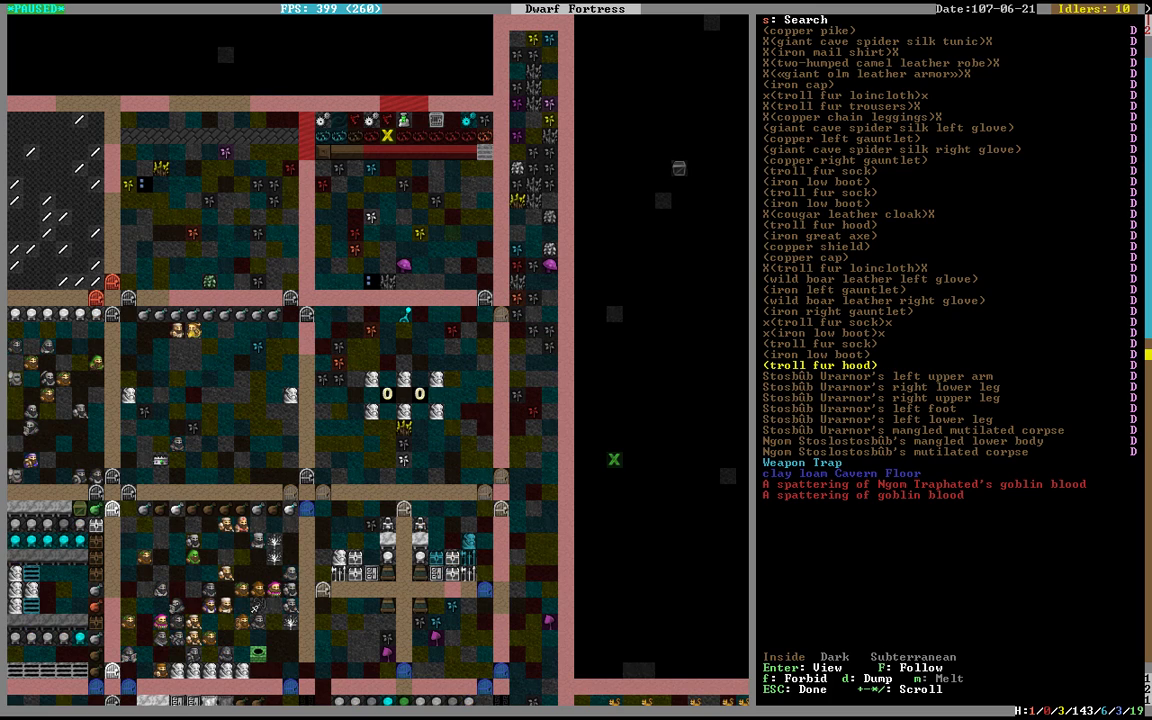
key(Up)
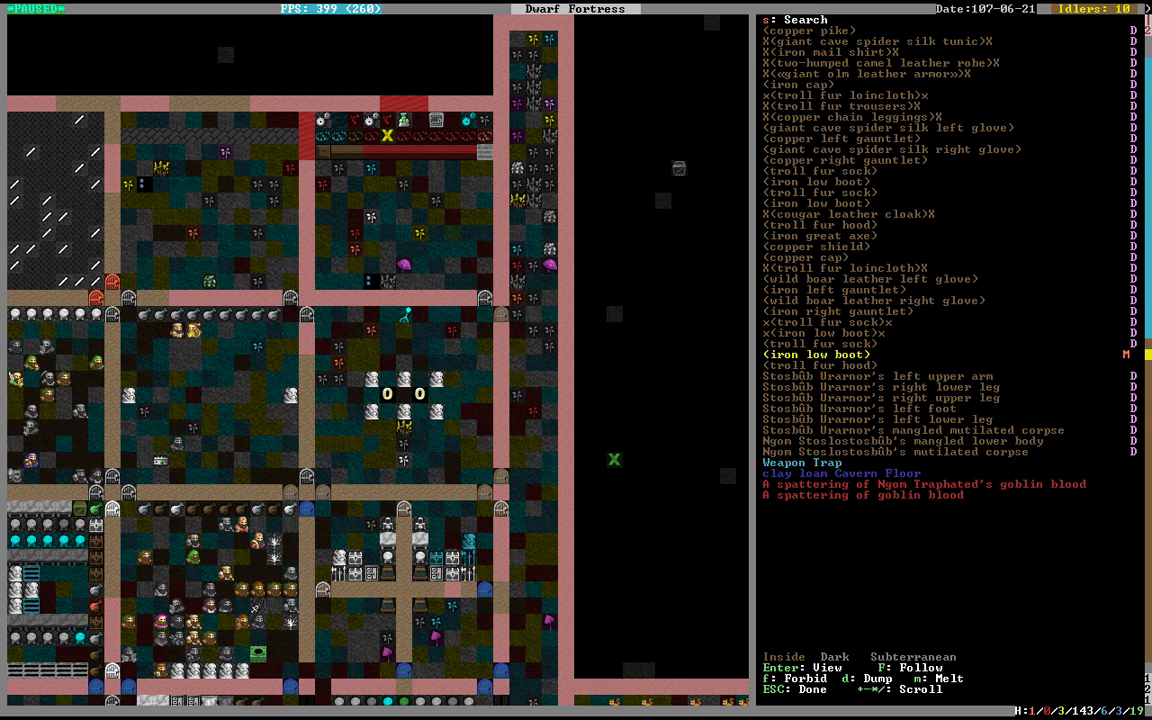
key(Up)
key(Up)
key(m)
key(Up)
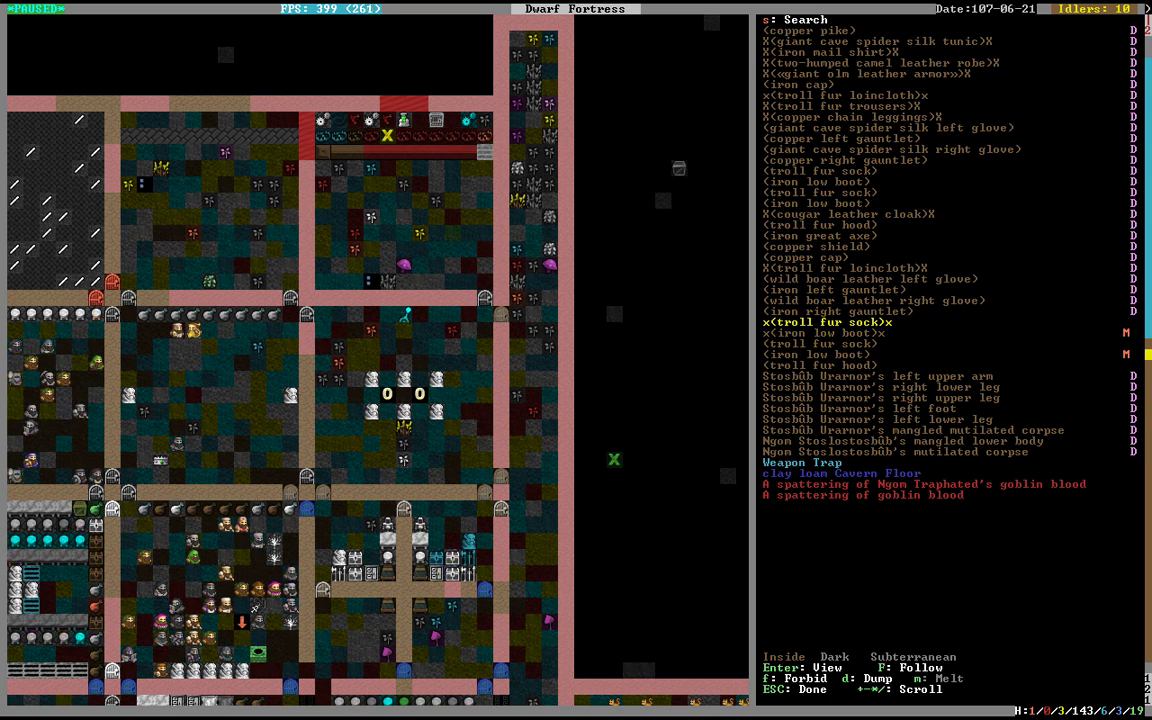
Step: Mark both iron gauntlets and the copper cap, shield and great axe for melting
key(Up)
key(m)
key(Up)
key(Up)
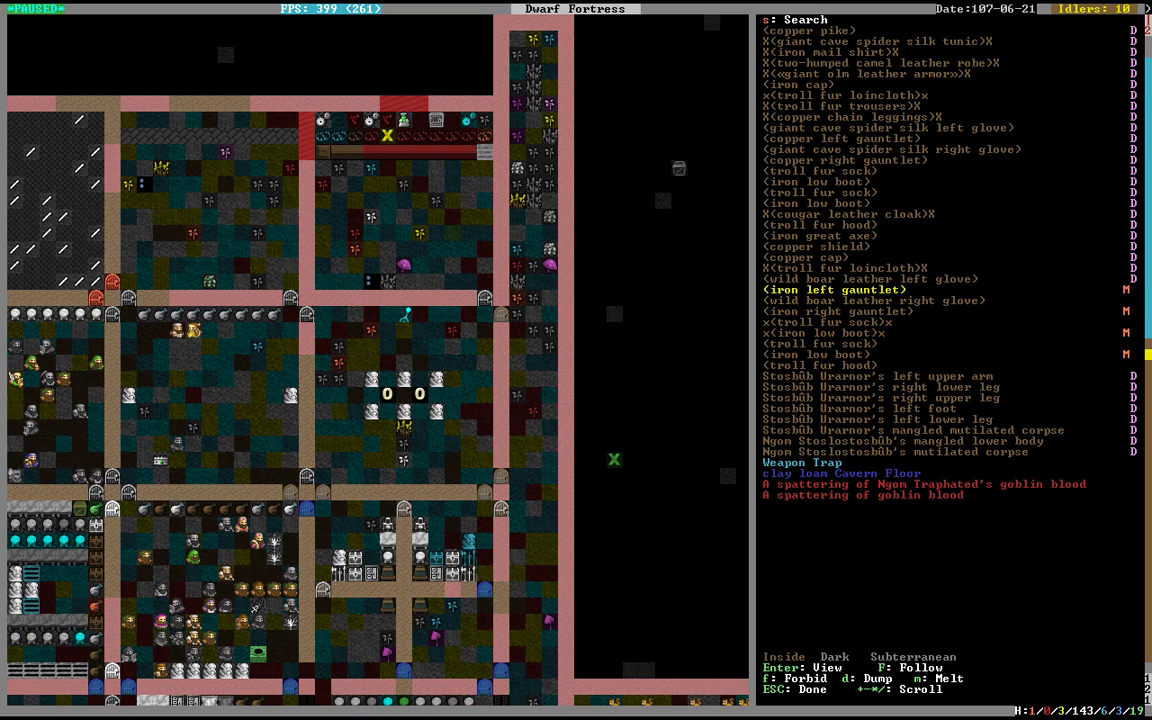
key(m)
key(Up)
key(Up)
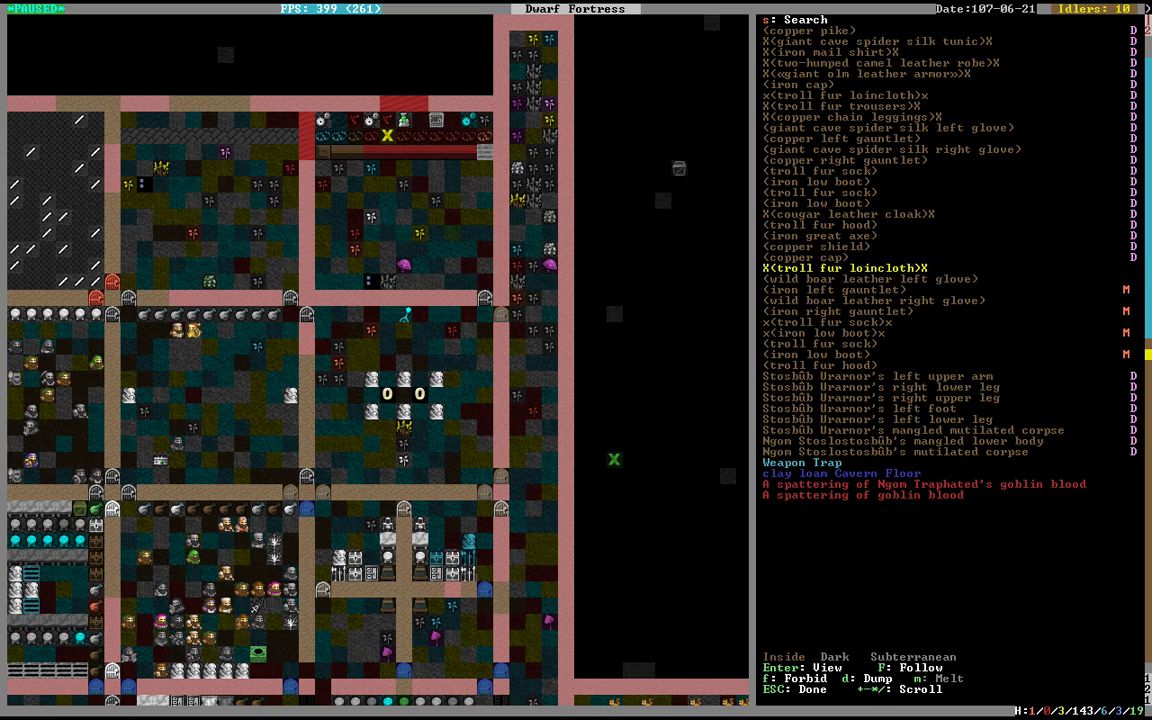
key(Up)
key(m)
key(Up)
key(m)
key(Up)
key(m)
key(Up)
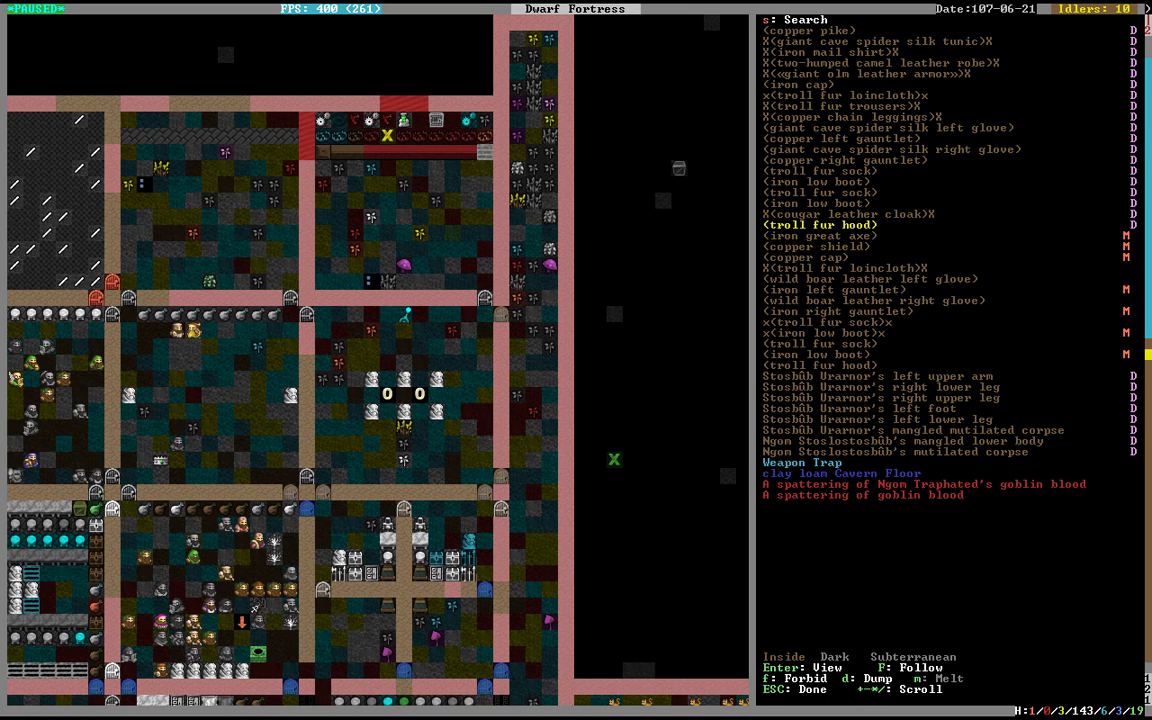
Step: Melt the second iron low boot, copper left gauntlet and chain leggings; clear the left glove's dump mark
key(Up)
key(Up)
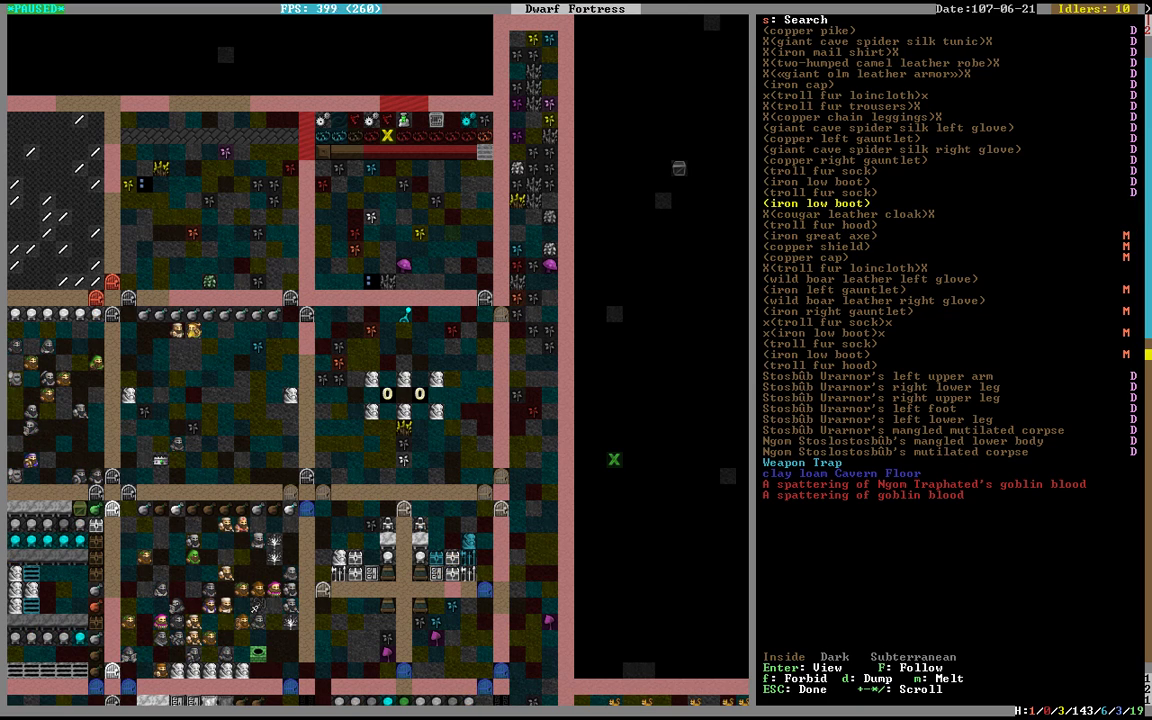
key(Up)
key(Up)
key(m)
key(Up)
key(Up)
key(Up)
key(Up)
key(m)
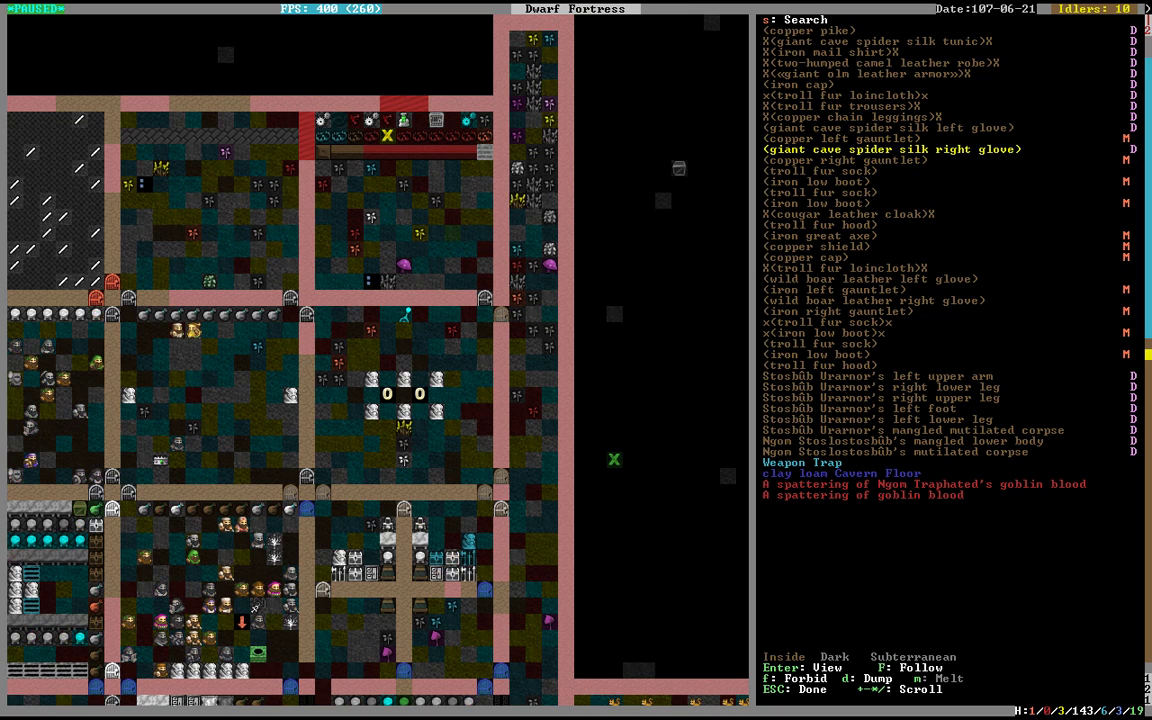
key(Up)
key(Up)
key(d)
key(Up)
key(m)
key(Up)
Step: Adjust dump marks on the troll fur trousers and loincloth; melt the iron cap, leather robe, mail shirt
key(Up)
key(Down)
key(d)
key(Up)
key(d)
key(Up)
key(m)
key(Up)
key(Up)
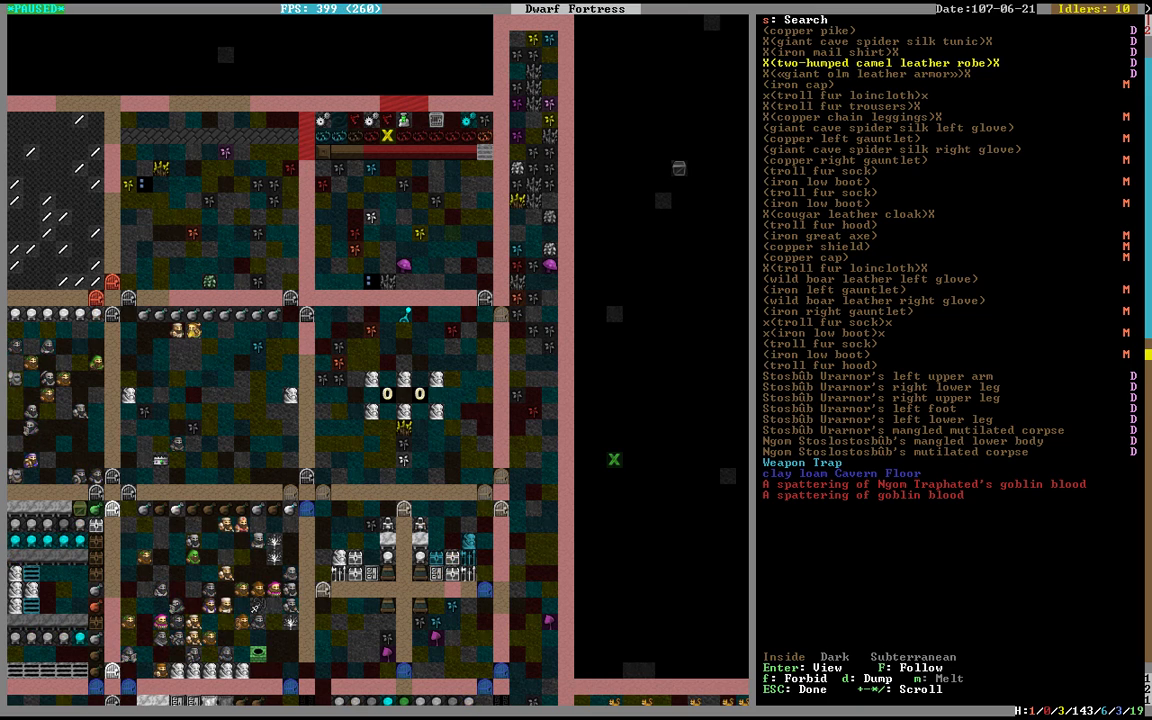
key(m)
key(Up)
key(m)
key(Up)
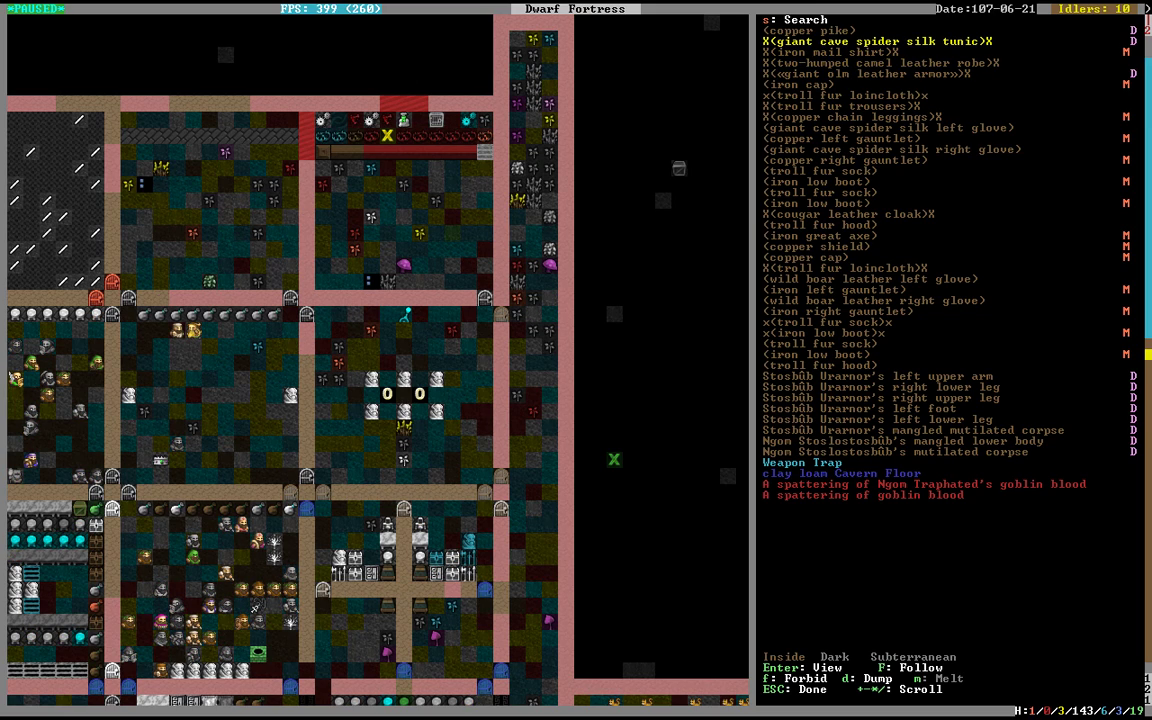
key(Up)
Step: On Bosa Angotuksos's tile, unforbid the silver pike, copper mail shirt, copper cap and left glove
key(Right)
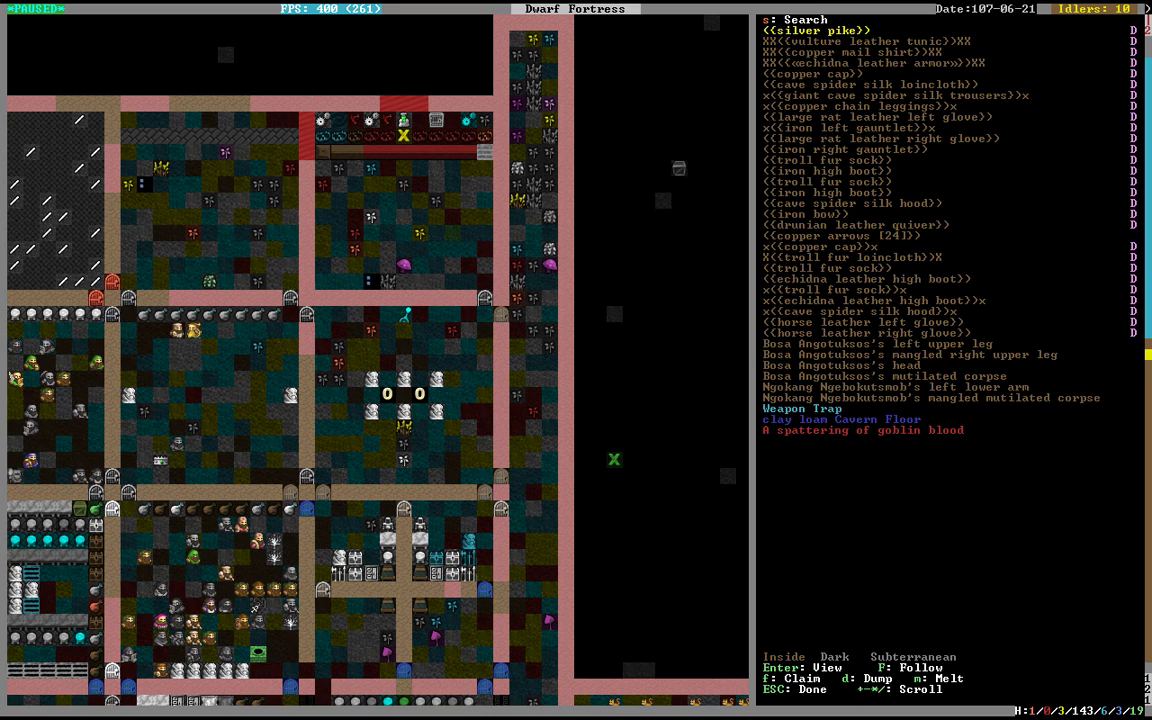
key(f)
key(Down)
key(f)
key(Down)
key(Down)
key(Down)
key(f)
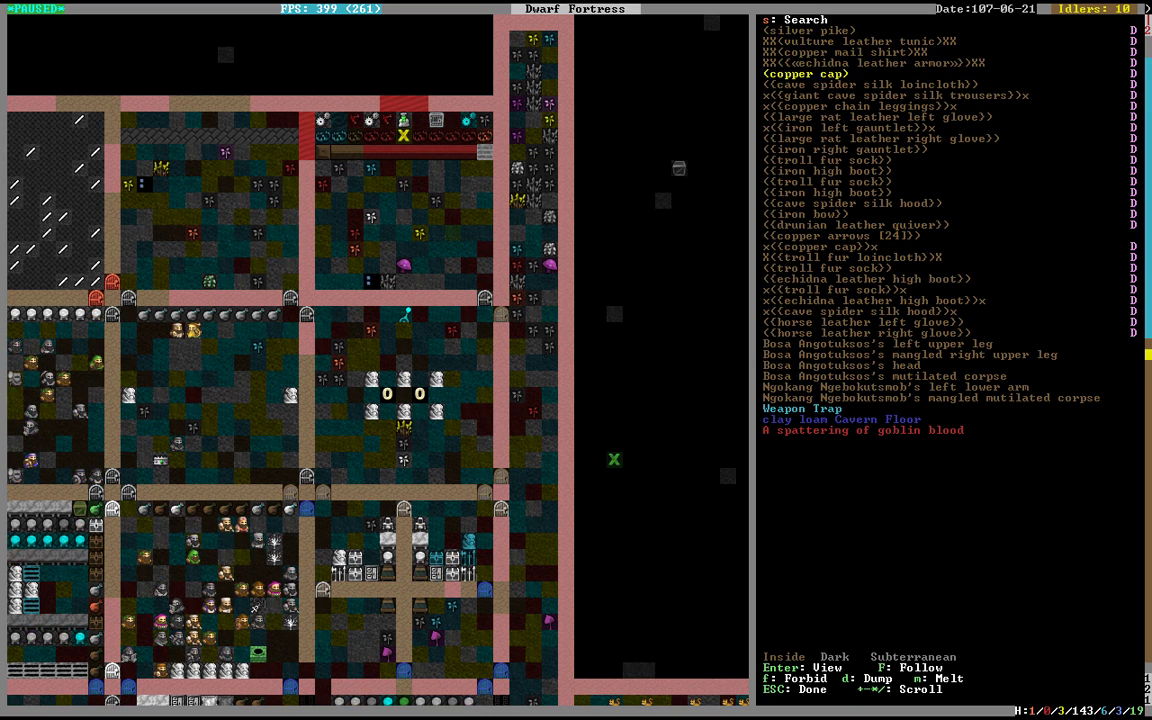
key(Down)
key(Up)
key(Up)
key(Down)
key(Down)
key(Down)
key(f)
key(Down)
Step: Unforbid the right glove, iron right gauntlet, socks, iron high boots, silk hood and items below the bow
key(f)
key(Down)
key(f)
key(Down)
key(f)
key(Down)
key(f)
key(Down)
key(f)
key(Down)
key(f)
key(Down)
key(f)
key(Down)
key(f)
key(Down)
key(f)
key(Down)
key(f)
key(Down)
key(f)
key(Down)
key(f)
key(Down)
key(f)
key(Down)
key(f)
key(Down)
key(f)
key(Down)
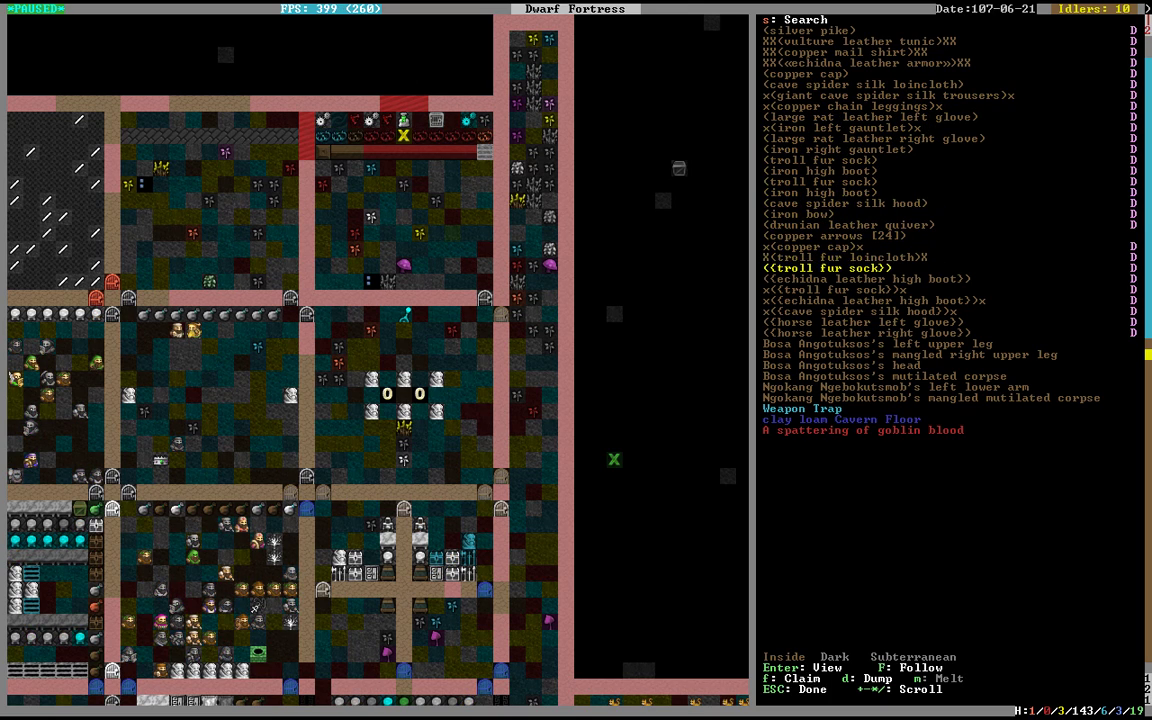
key(f)
key(Down)
key(f)
key(Down)
key(f)
key(Down)
key(f)
key(Down)
key(f)
key(Down)
key(f)
key(Down)
key(f)
key(Down)
key(Down)
Step: Unforbid the horse leather gloves, browse the body parts, and mark the copper cap and iron bow for melting
key(Up)
key(Down)
key(Down)
key(Down)
key(Down)
key(Up)
key(Up)
key(Up)
key(Up)
key(Up)
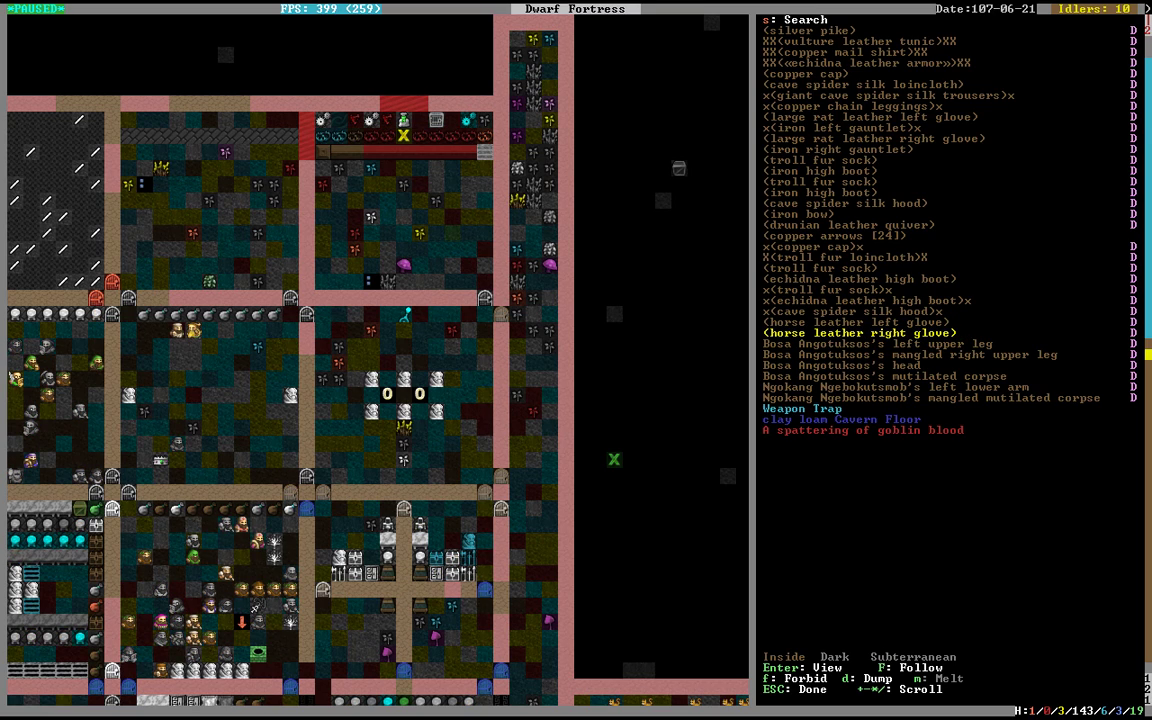
key(Up)
key(Up)
key(Up)
key(Up)
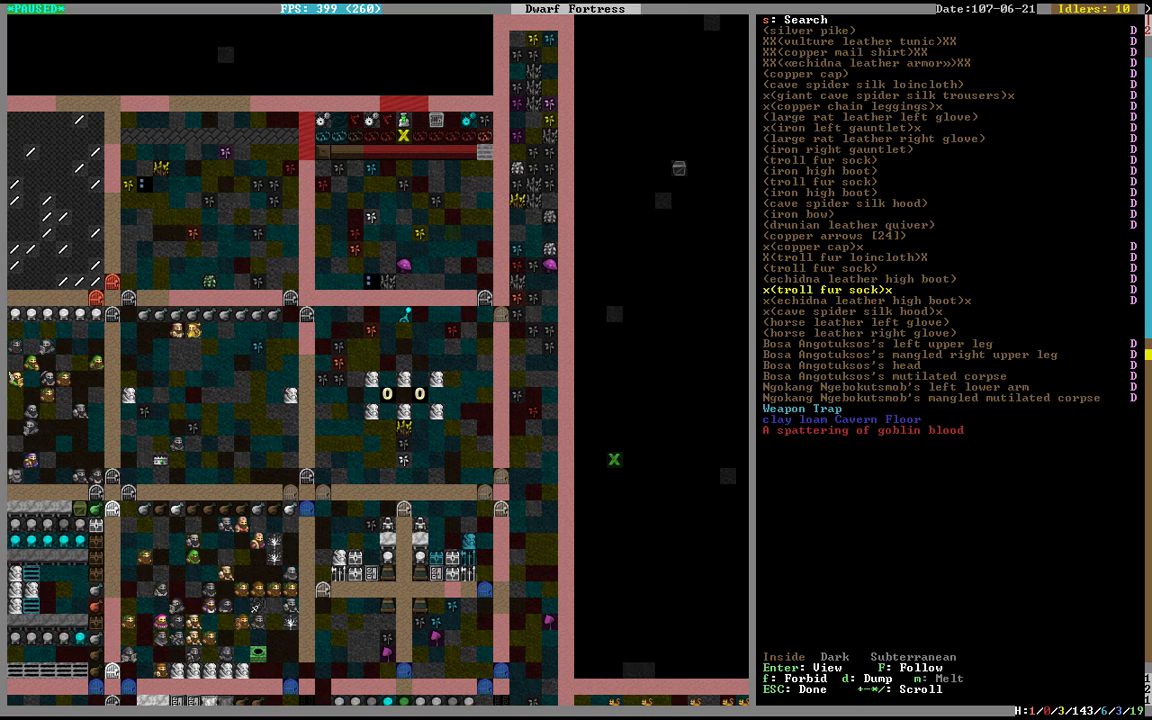
key(Up)
key(Up)
key(Up)
key(Up)
key(m)
key(Up)
key(Up)
key(Up)
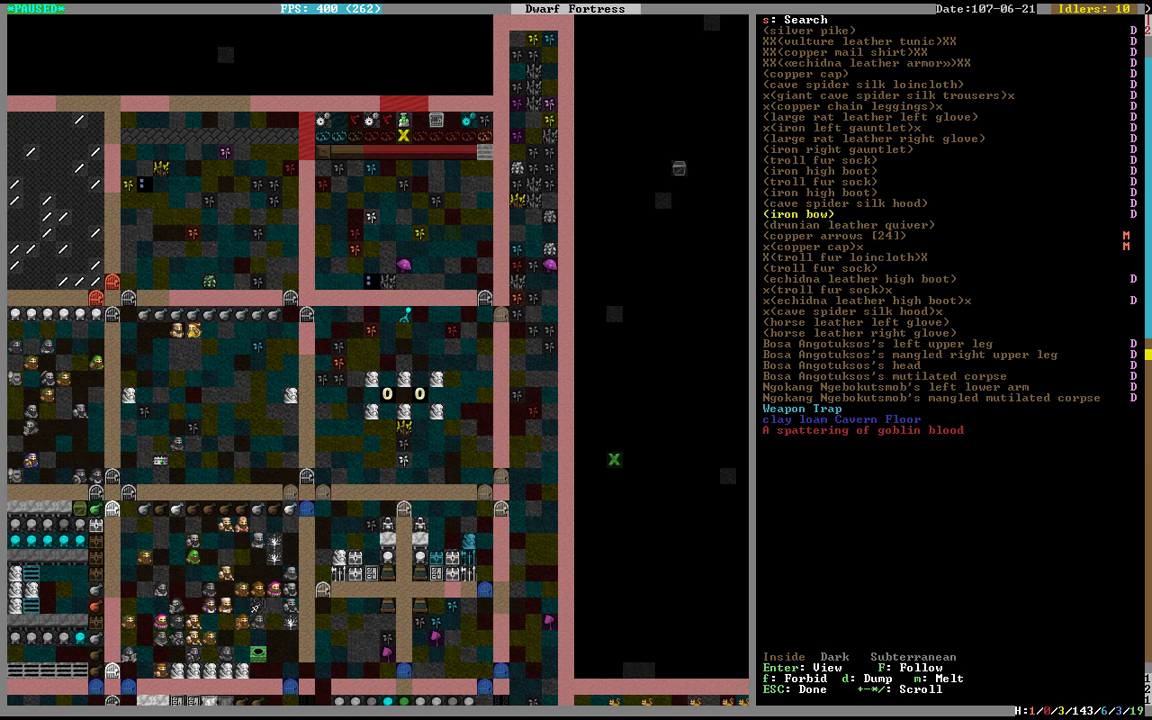
key(m)
Step: Mark both iron high boots and the iron right gauntlet for melting
key(Up)
key(Up)
key(Down)
key(Up)
key(m)
key(Up)
key(Up)
key(m)
key(Up)
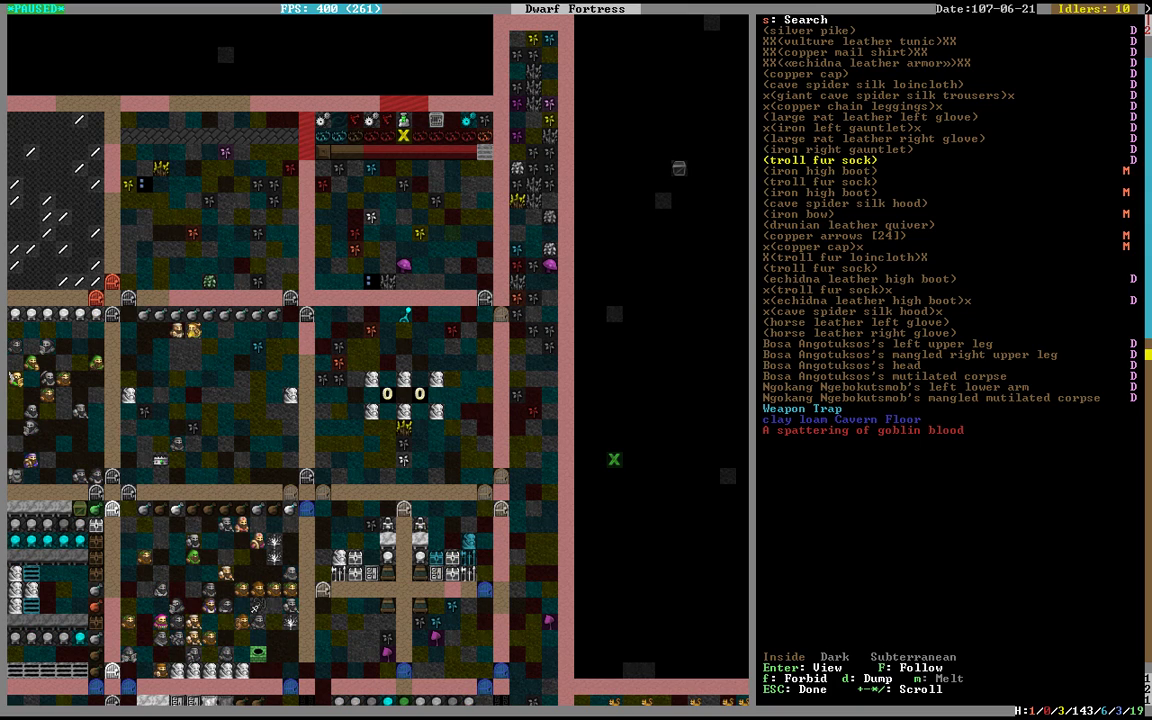
key(Up)
key(m)
key(Up)
key(Up)
Step: Swap the iron left gauntlet from dumping to melting, and mark the copper chain leggings for melting
key(d)
key(Down)
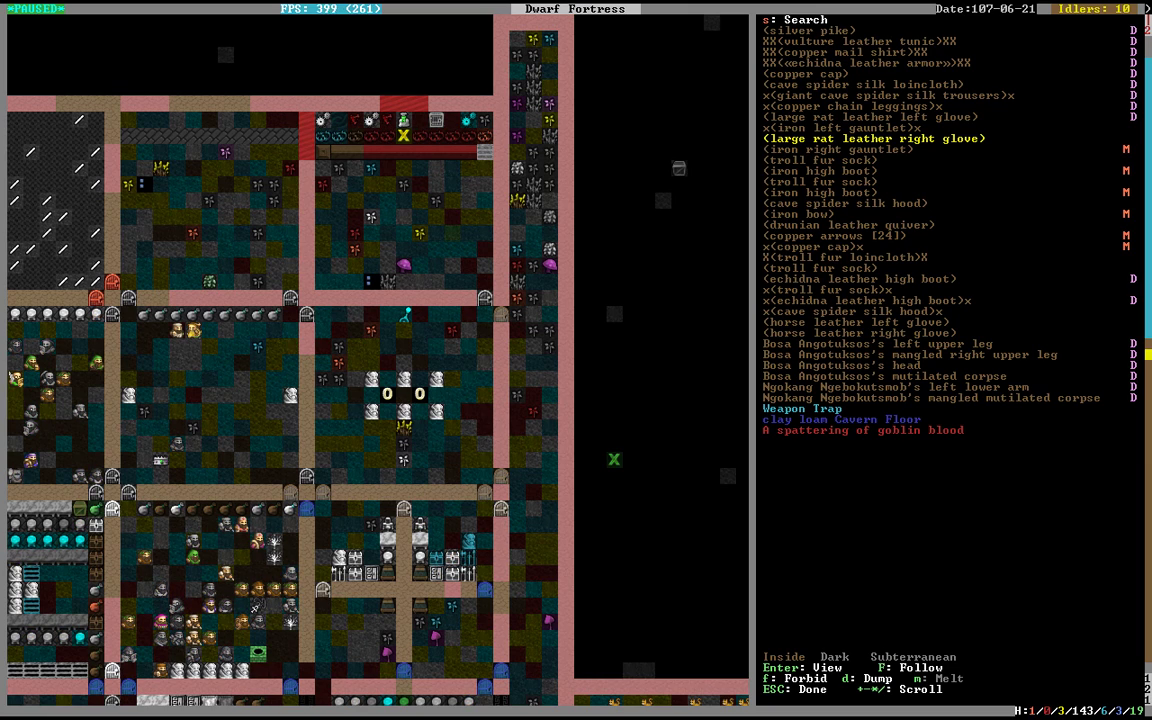
key(Up)
key(m)
key(Down)
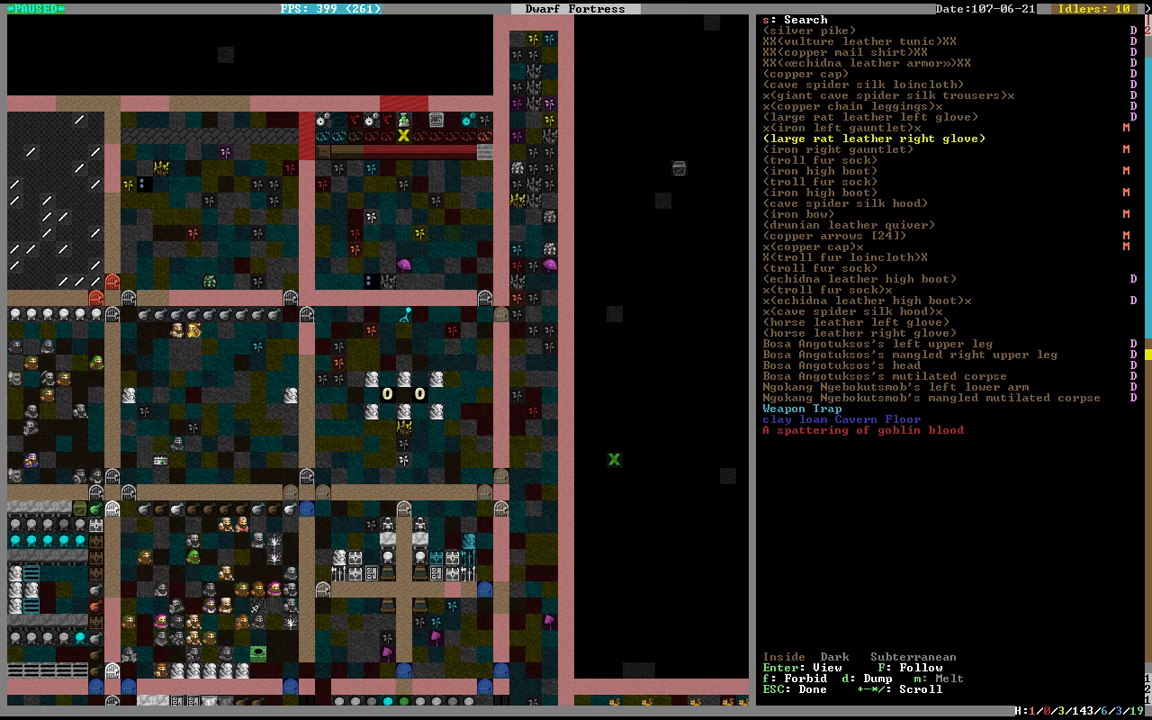
key(Up)
key(Up)
key(Up)
key(m)
Step: Mark the copper cap for melting, then move the look cursor one tile right
key(Up)
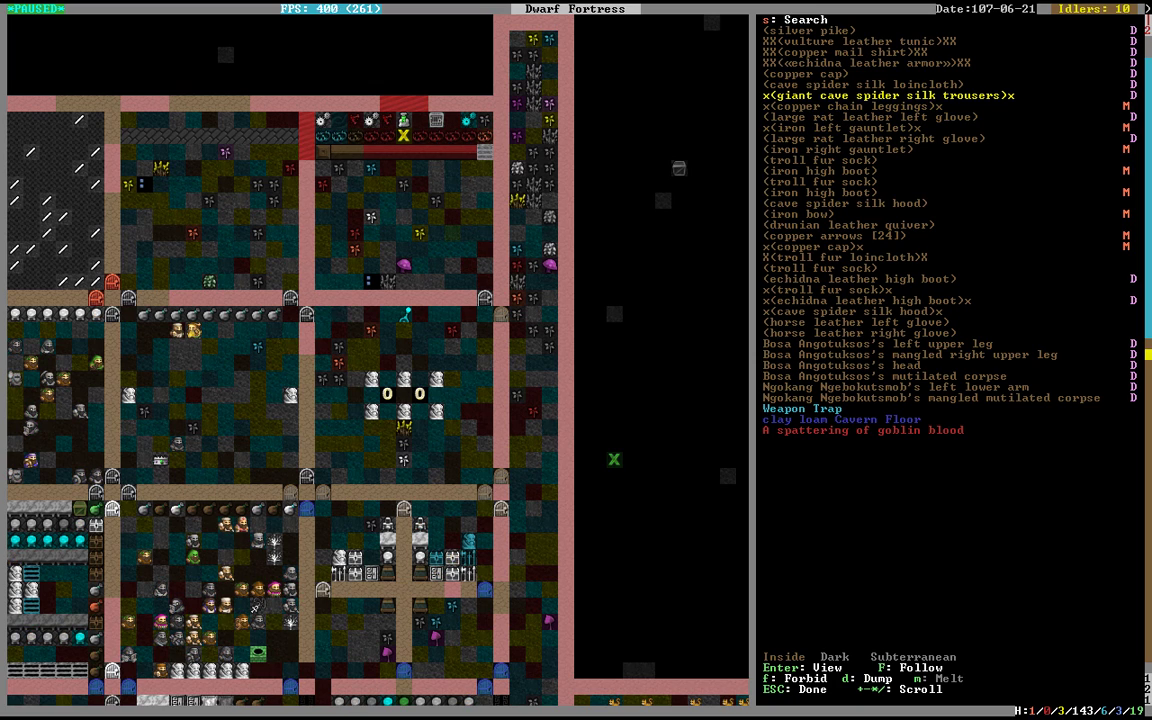
key(Up)
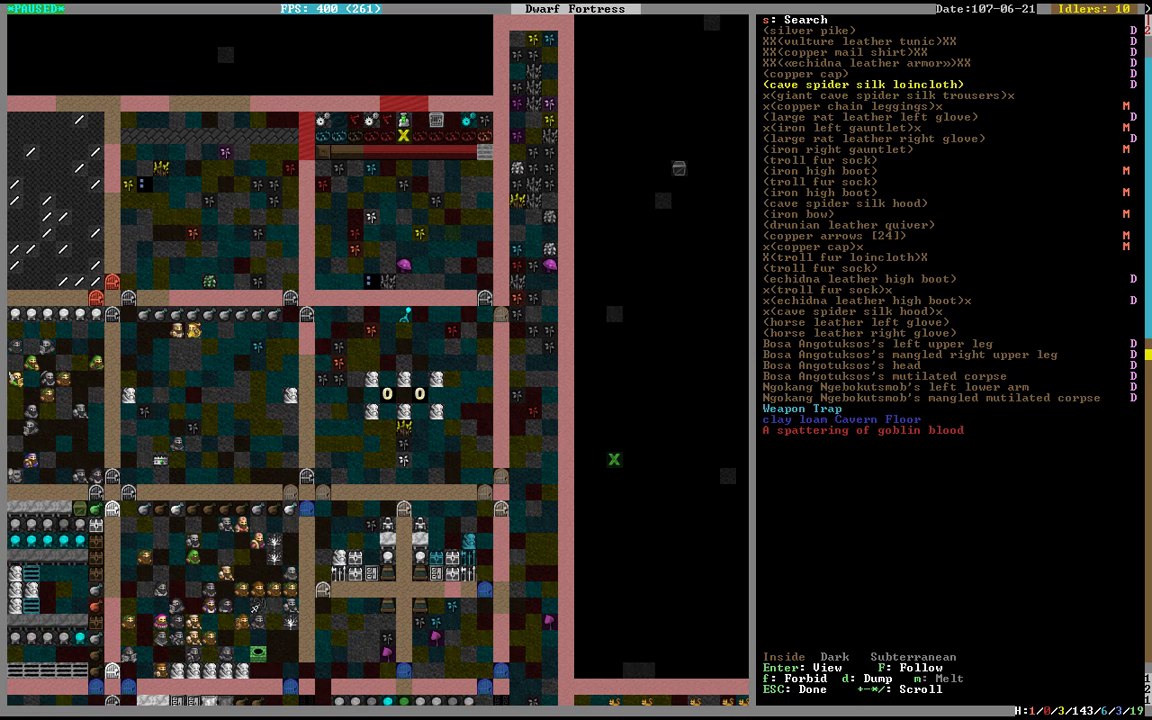
key(Up)
key(m)
key(Up)
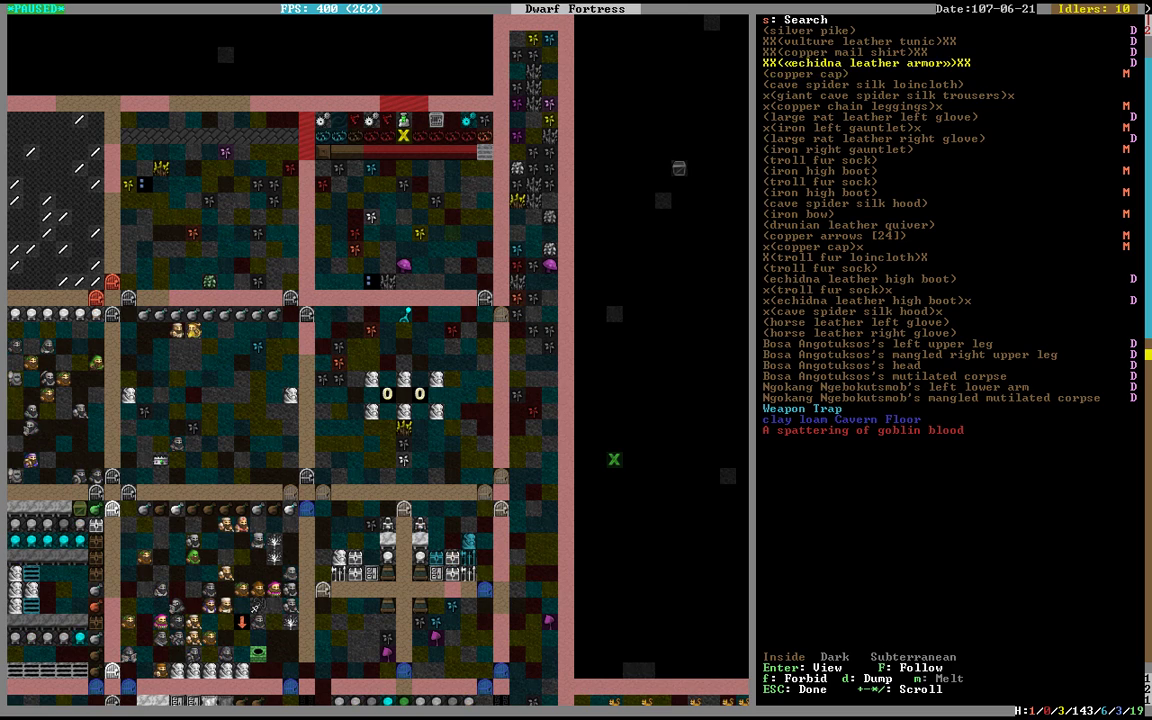
key(Up)
key(Up)
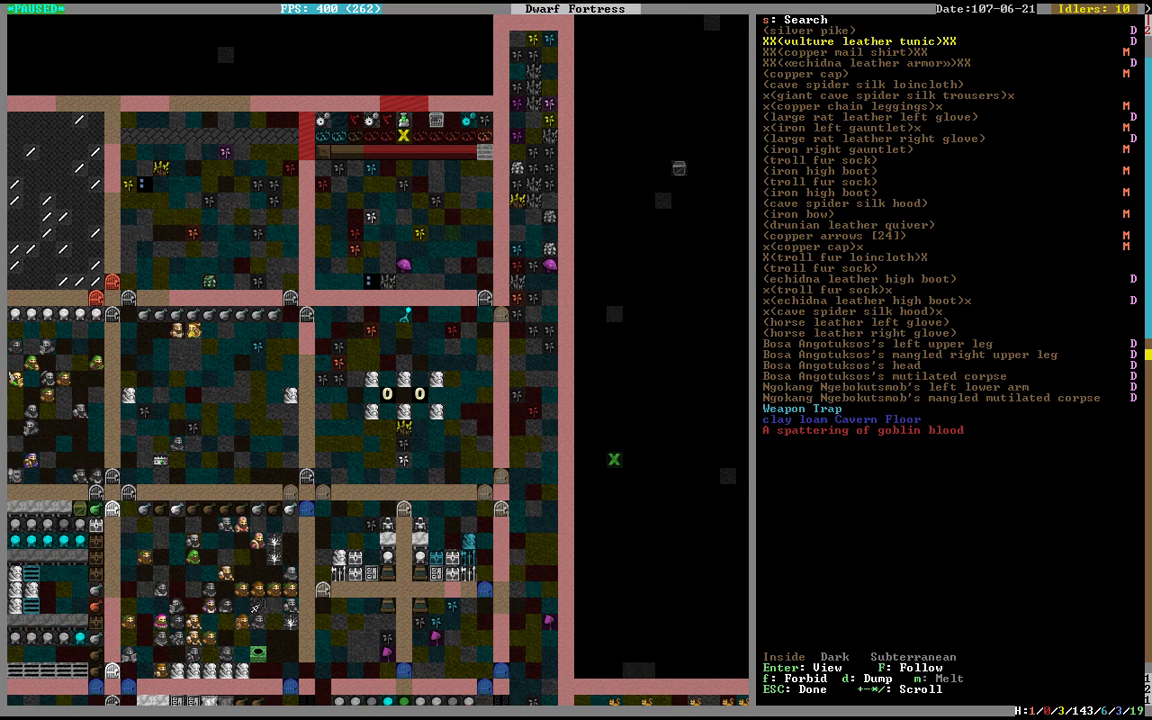
key(Up)
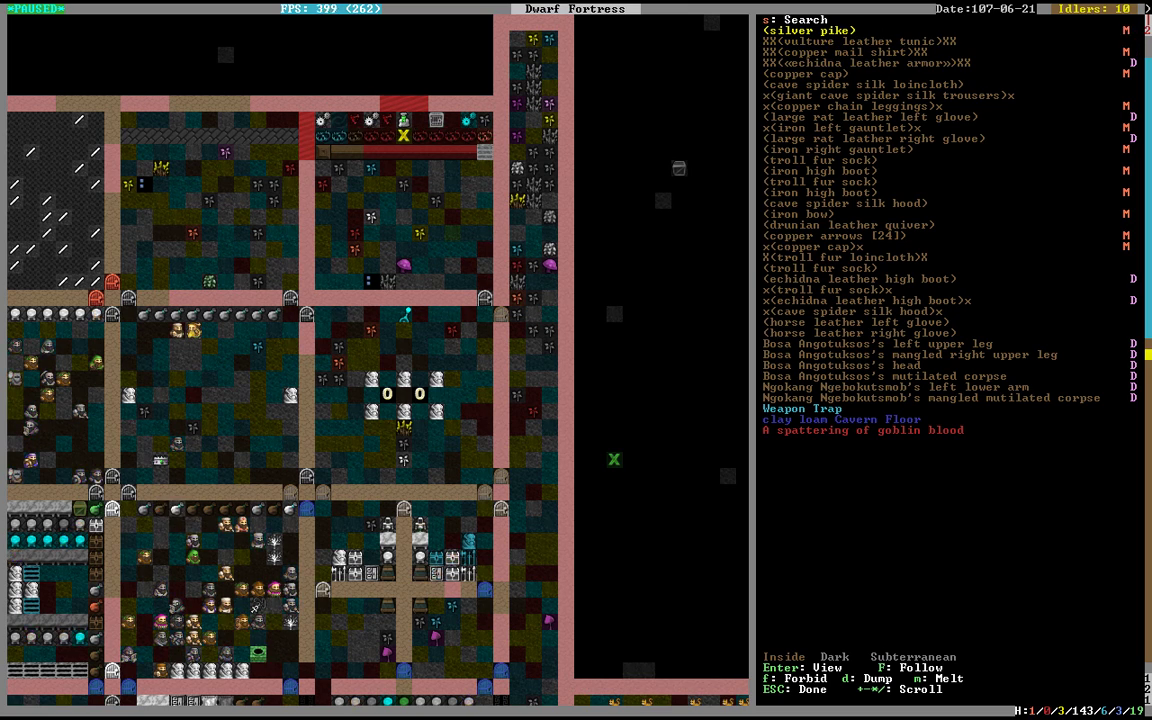
key(Right)
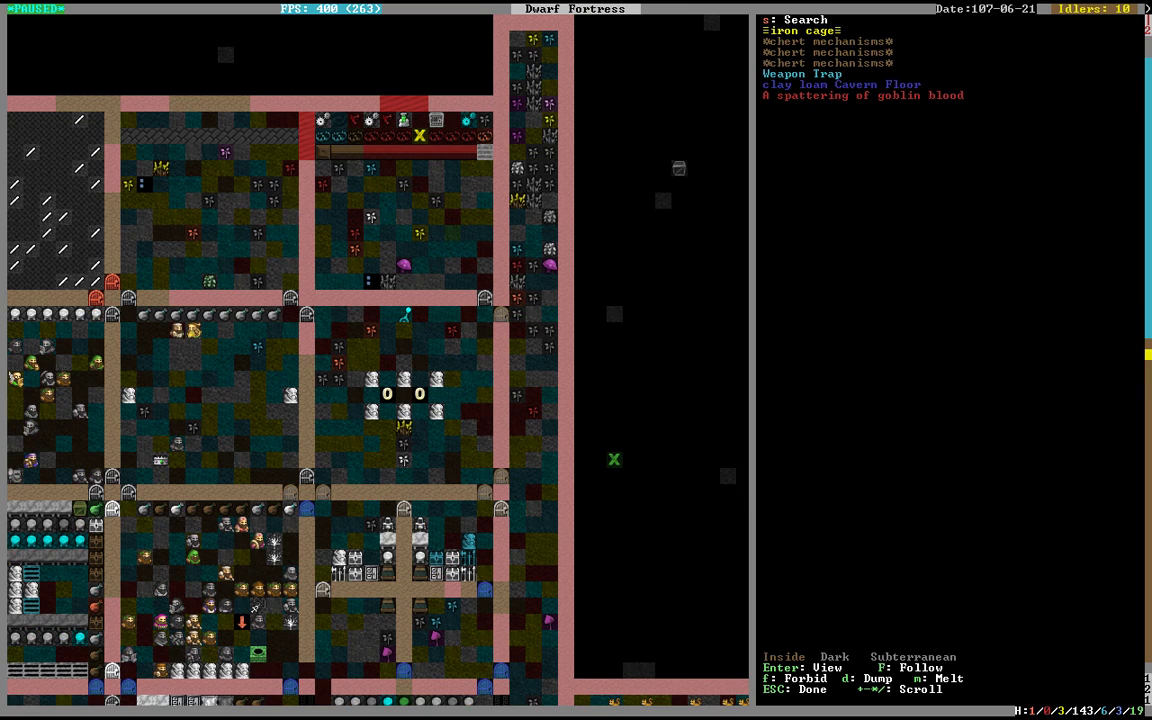
Step: Mark the goblin-filled iron cage for melting and unforbid the goblin clothing on its tile
key(Right)
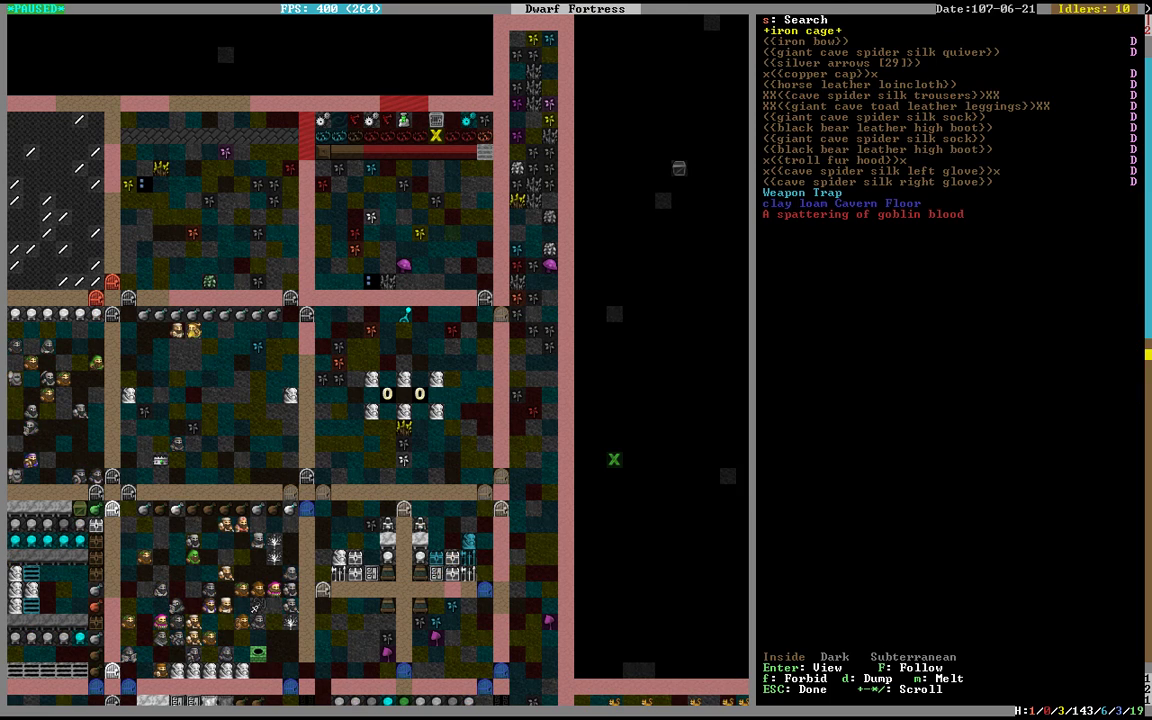
key(m)
key(m)
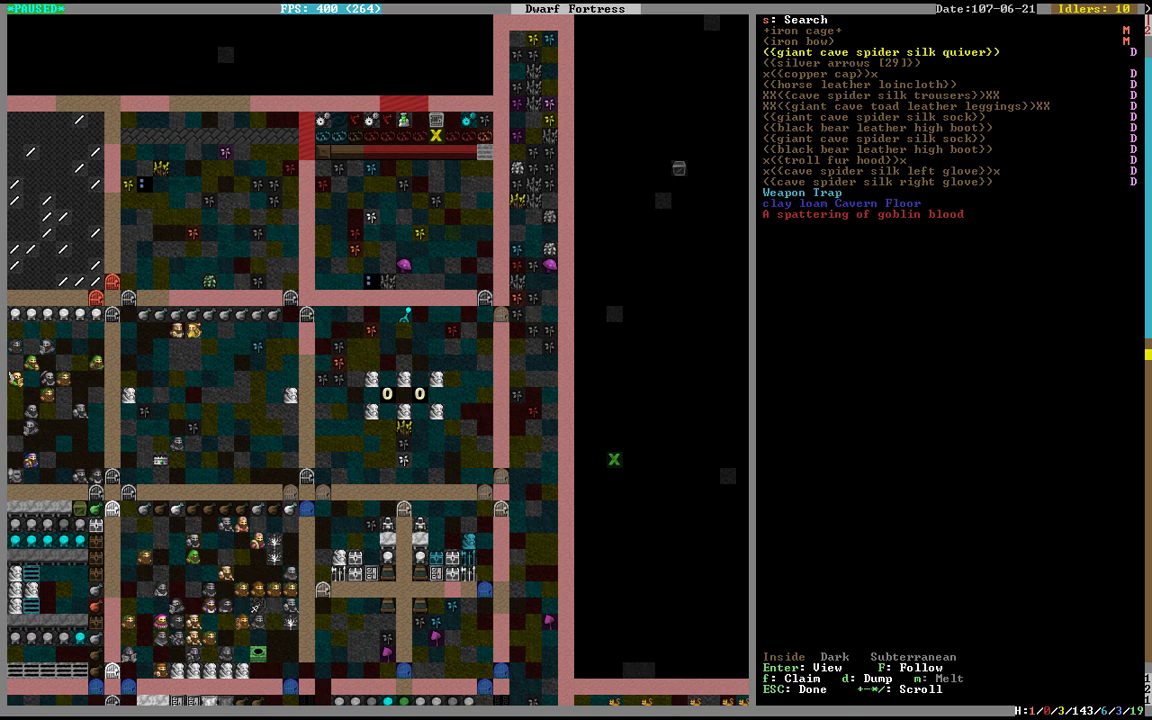
key(Down)
key(Down)
key(Up)
key(f)
key(f)
key(f)
key(f)
key(f)
key(f)
key(f)
key(f)
key(Down)
key(f)
key(Down)
key(f)
key(Down)
key(f)
key(Down)
key(f)
Step: Clear the dump marks on the gloves, troll fur hood, silk socks, bear boots and loincloth
key(Up)
key(d)
key(Up)
key(d)
key(Up)
key(Up)
key(d)
key(Down)
key(Up)
key(Up)
key(d)
key(Up)
key(Down)
key(Up)
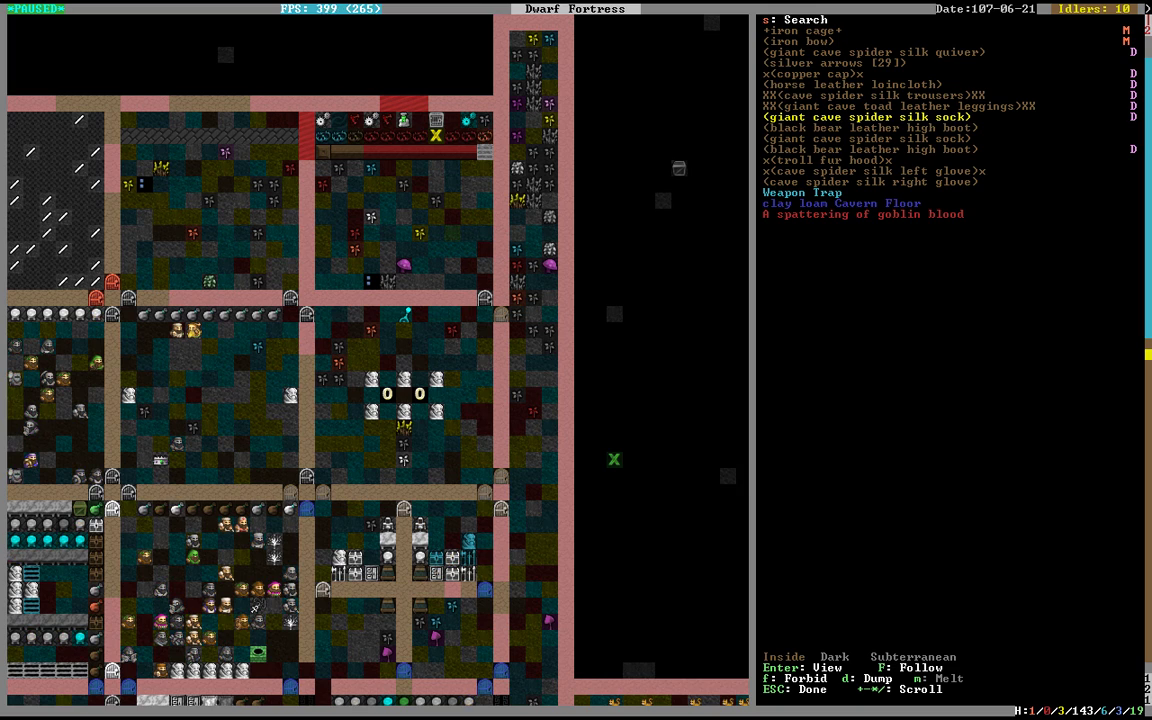
key(d)
key(Up)
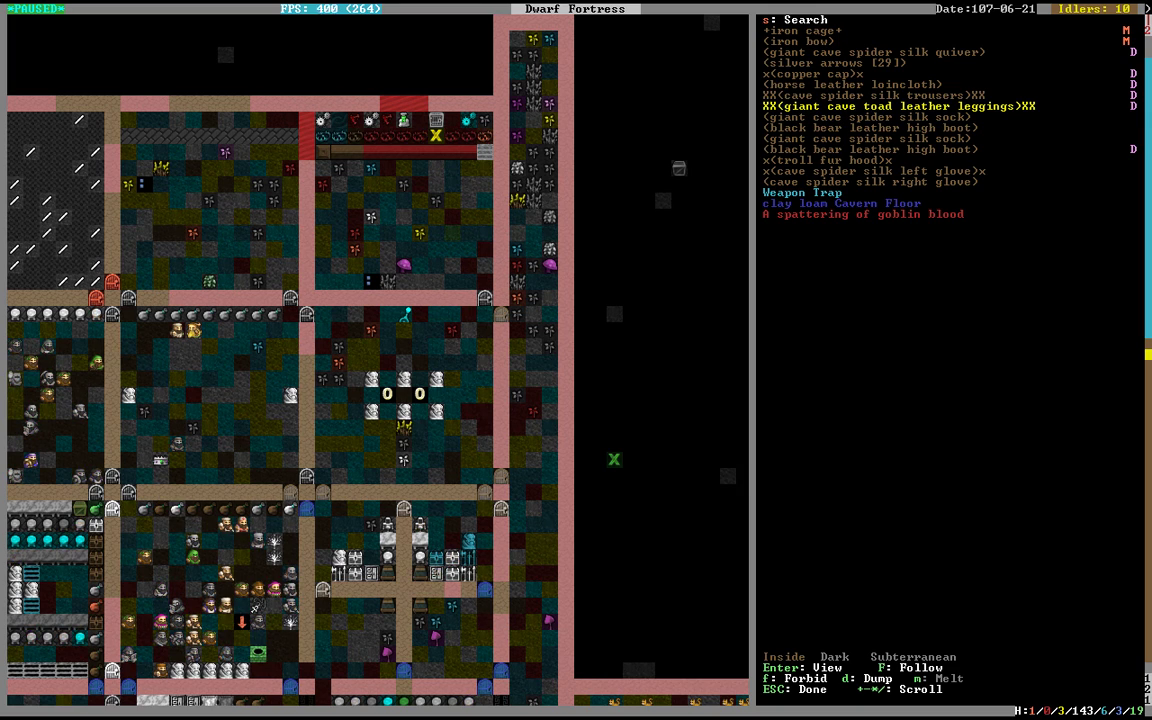
key(Up)
key(Up)
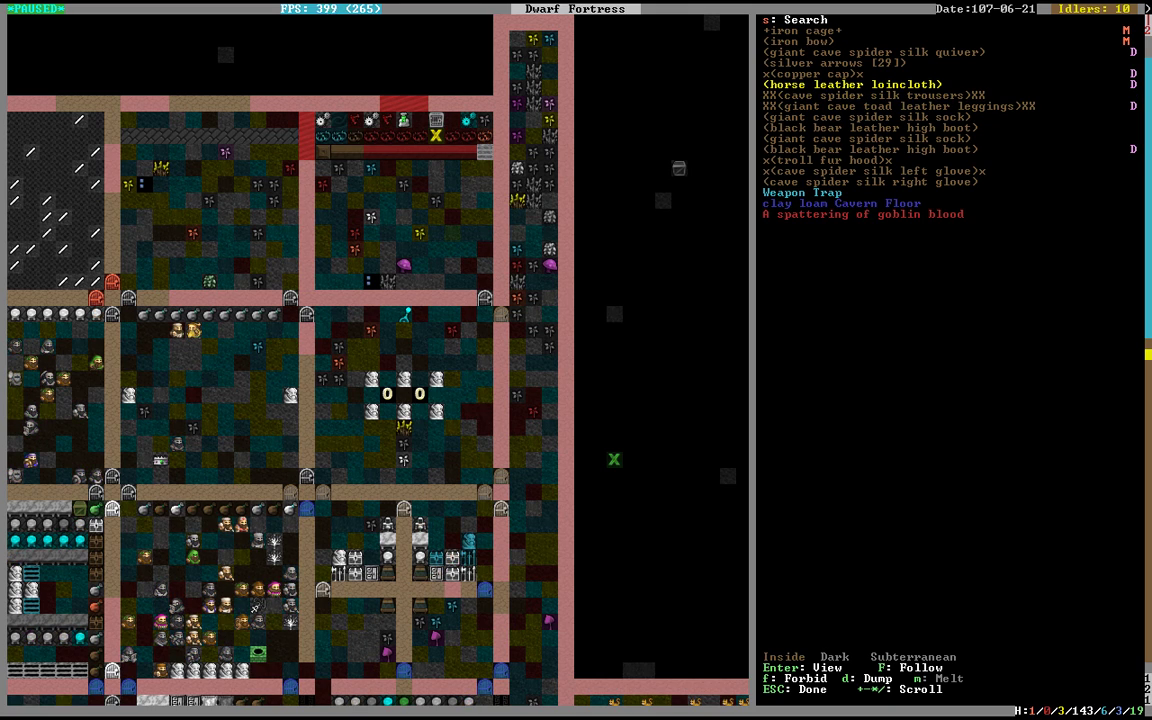
key(d)
Step: Mark the copper cap and silver arrows for melting
key(Up)
key(m)
key(Up)
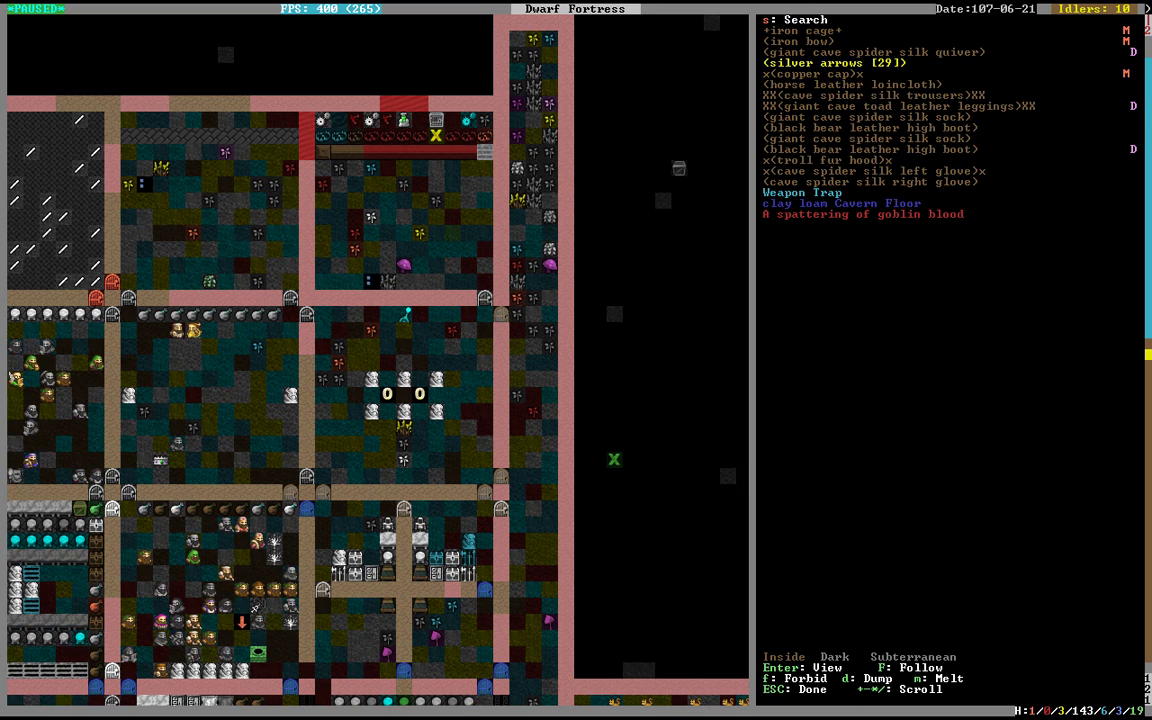
key(m)
key(Up)
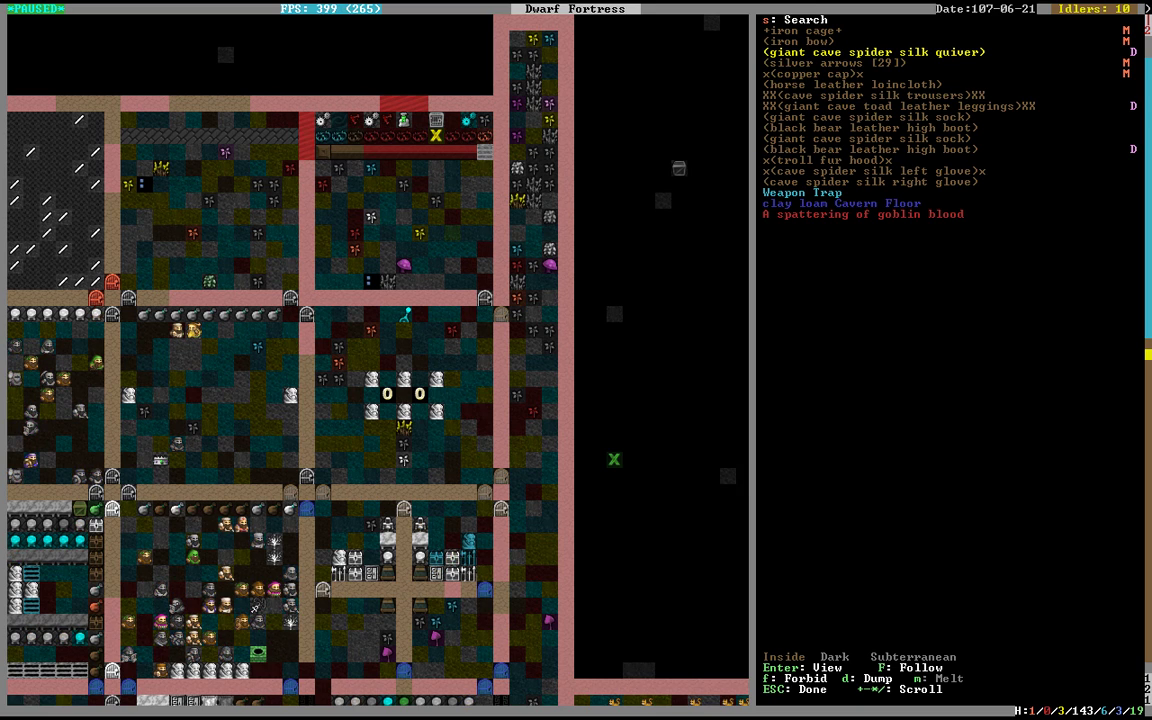
key(Up)
Step: On the next trap tile, unforbid the bow, arrows, iron cap, boots and silk glove
key(Right)
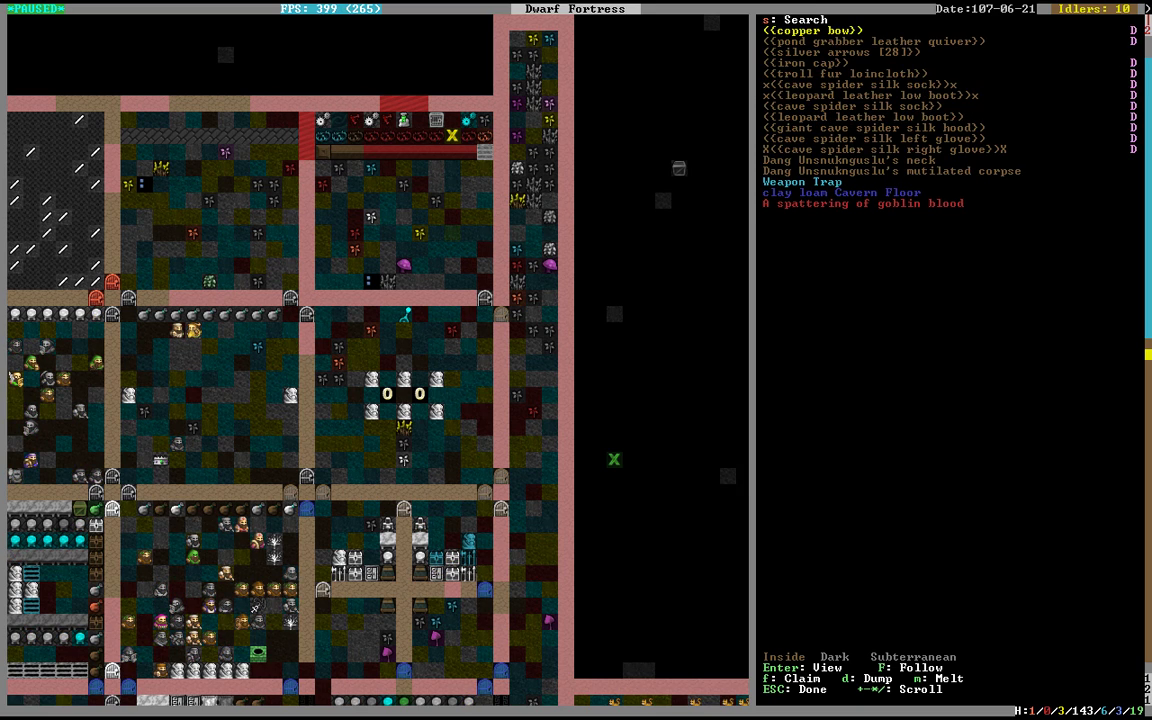
key(Down)
key(f)
key(Down)
key(f)
key(Down)
key(f)
key(Down)
key(Down)
key(Down)
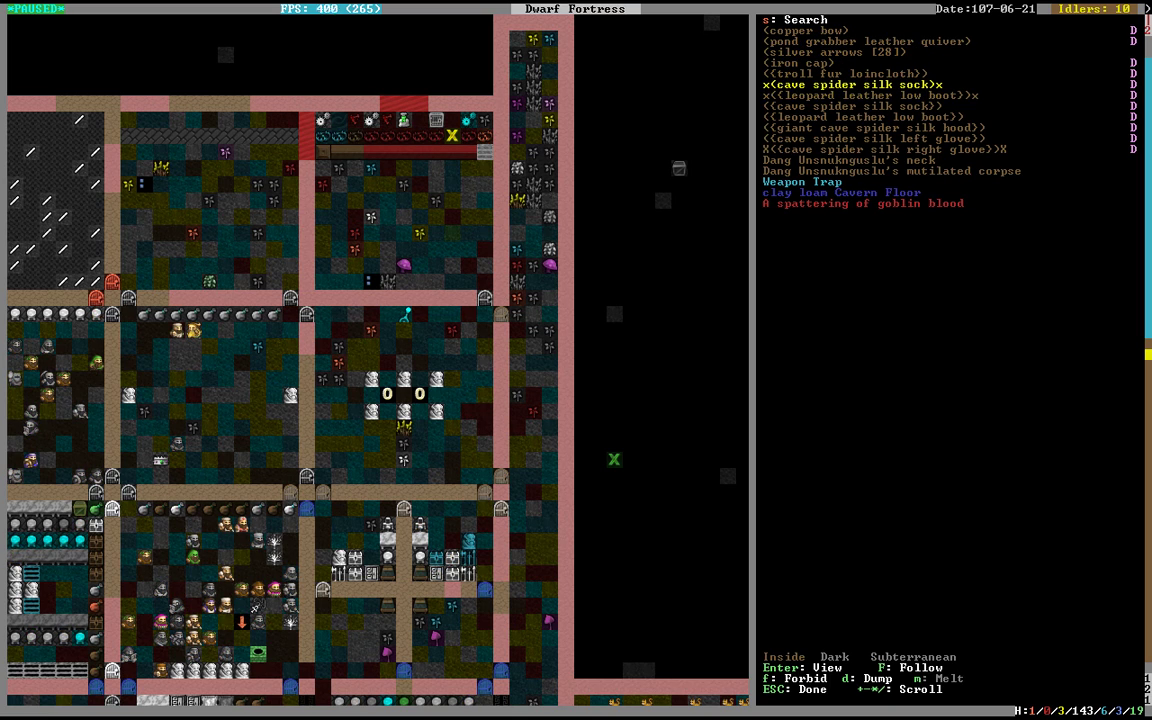
key(Up)
key(Down)
key(Down)
key(Down)
key(Down)
key(Down)
key(Down)
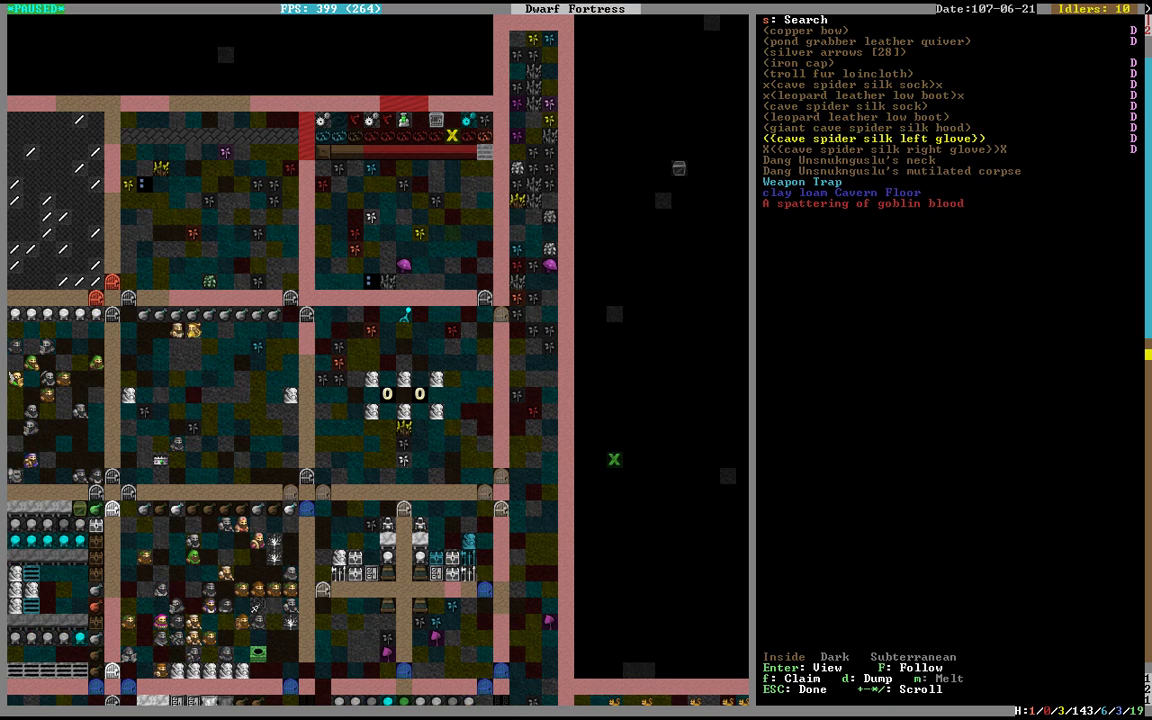
key(f)
key(Down)
key(Down)
Step: Stop dumping the troll fur loincloth and mark the iron cap and silver arrows for melting
key(Up)
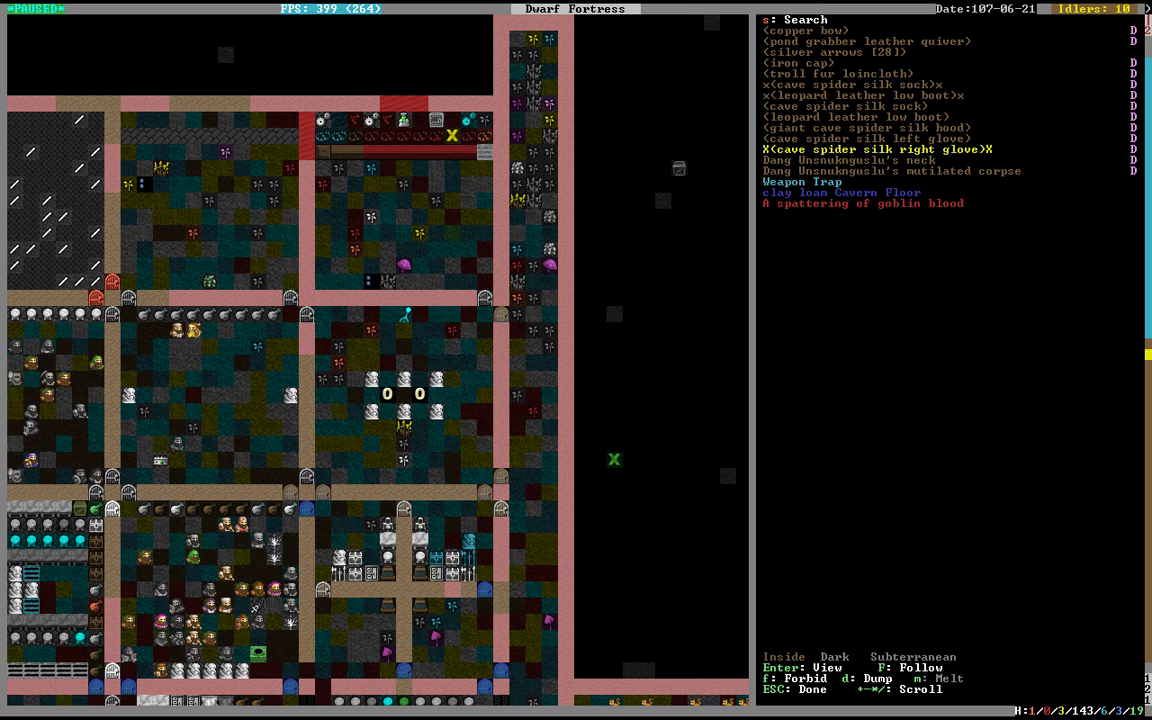
key(Up)
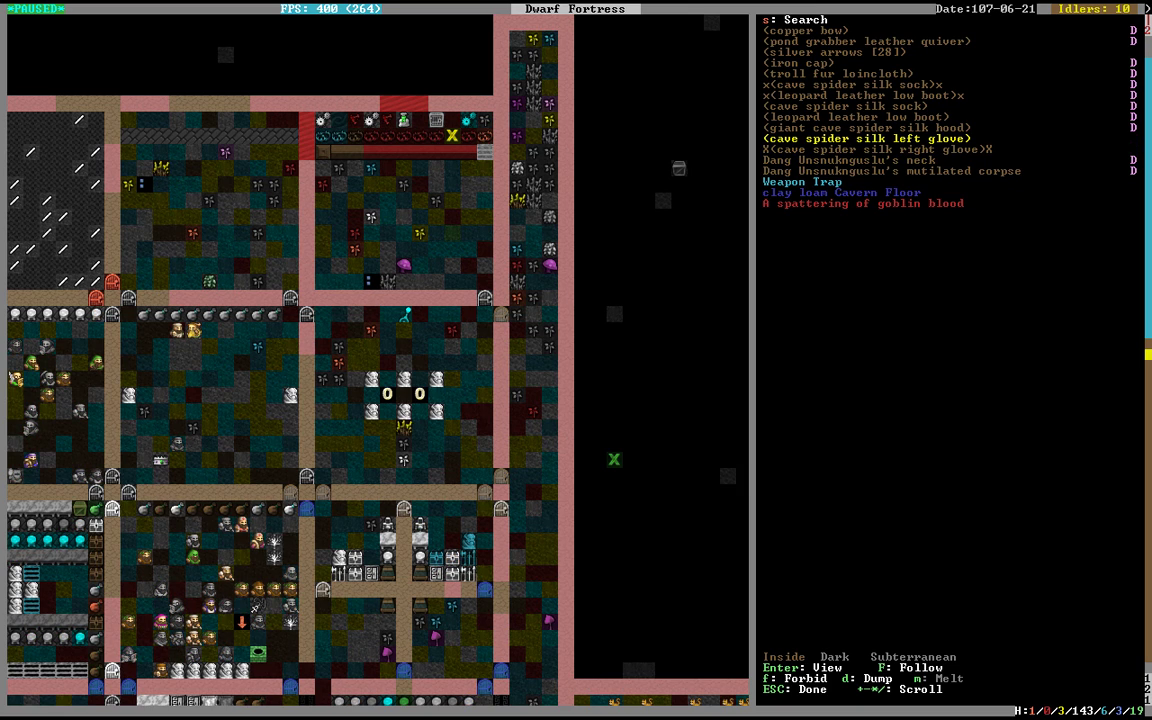
key(Up)
key(Up)
key(Up)
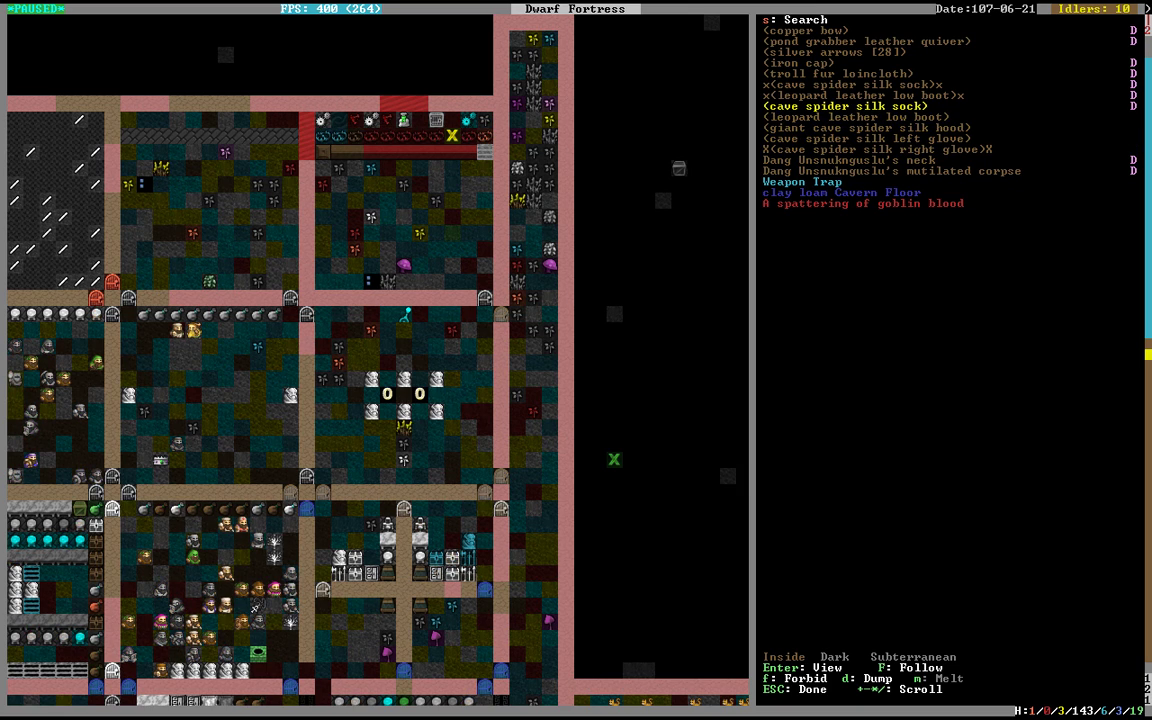
key(Up)
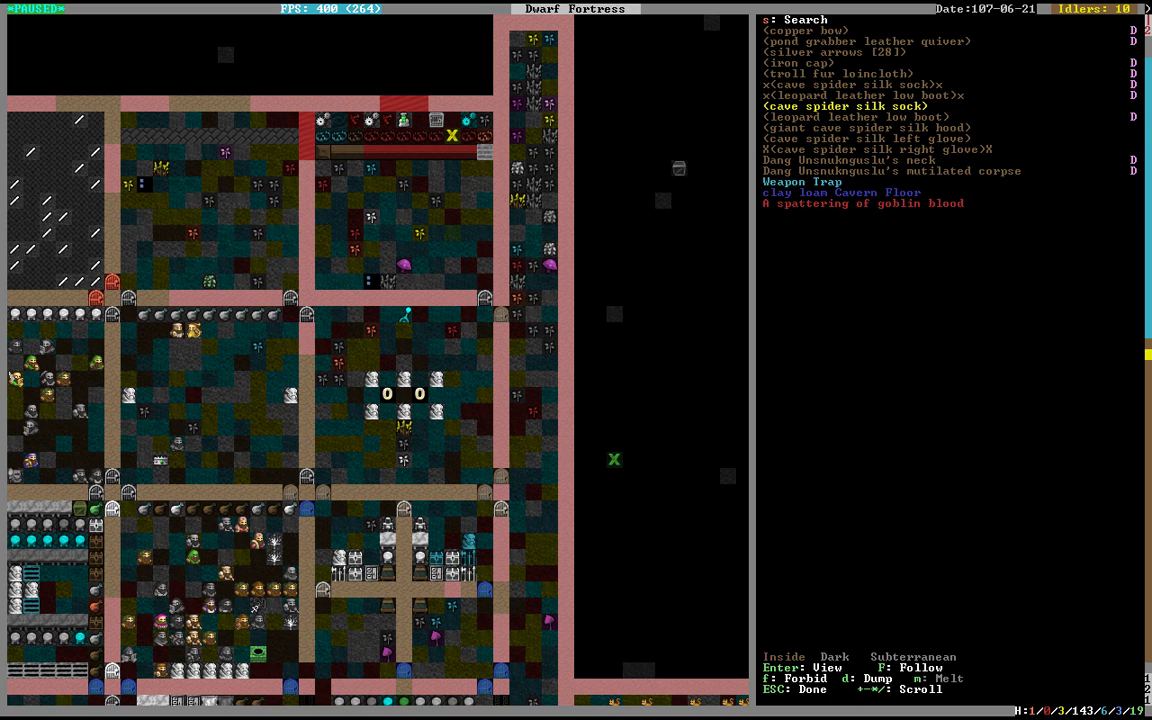
key(Up)
key(d)
key(Up)
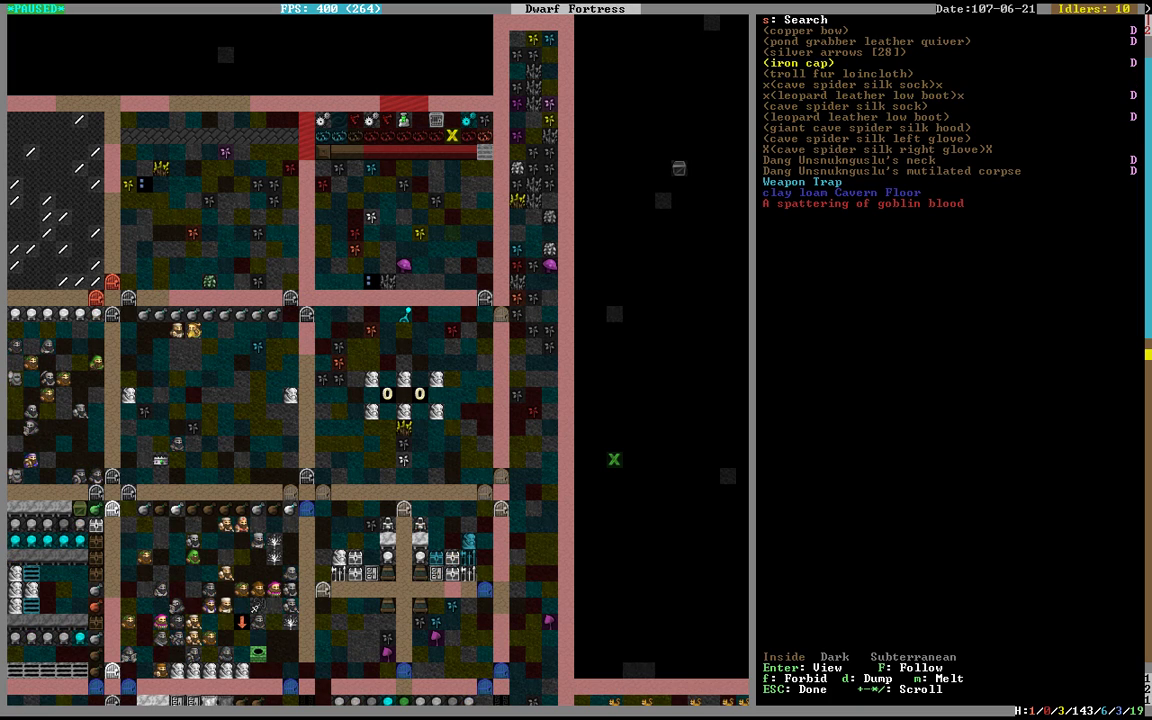
key(m)
key(Up)
key(m)
key(Up)
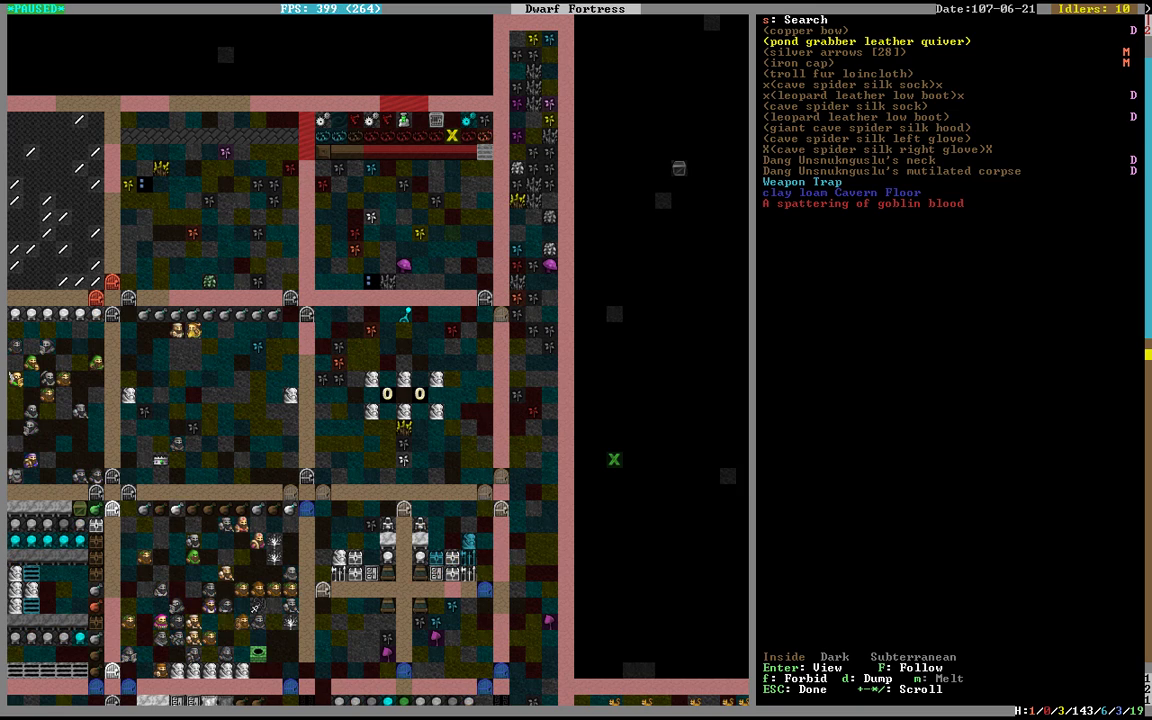
Step: Mark the copper cage on the neighbouring trap tile for melting and move to the steel door
key(Right)
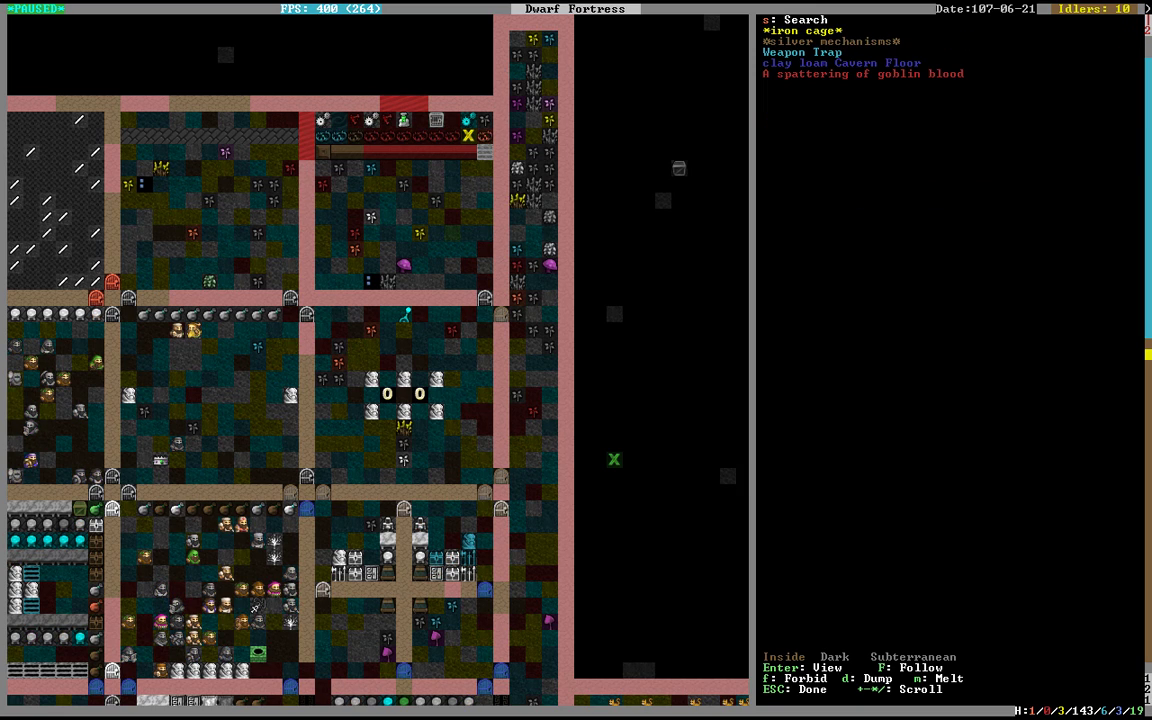
key(Right)
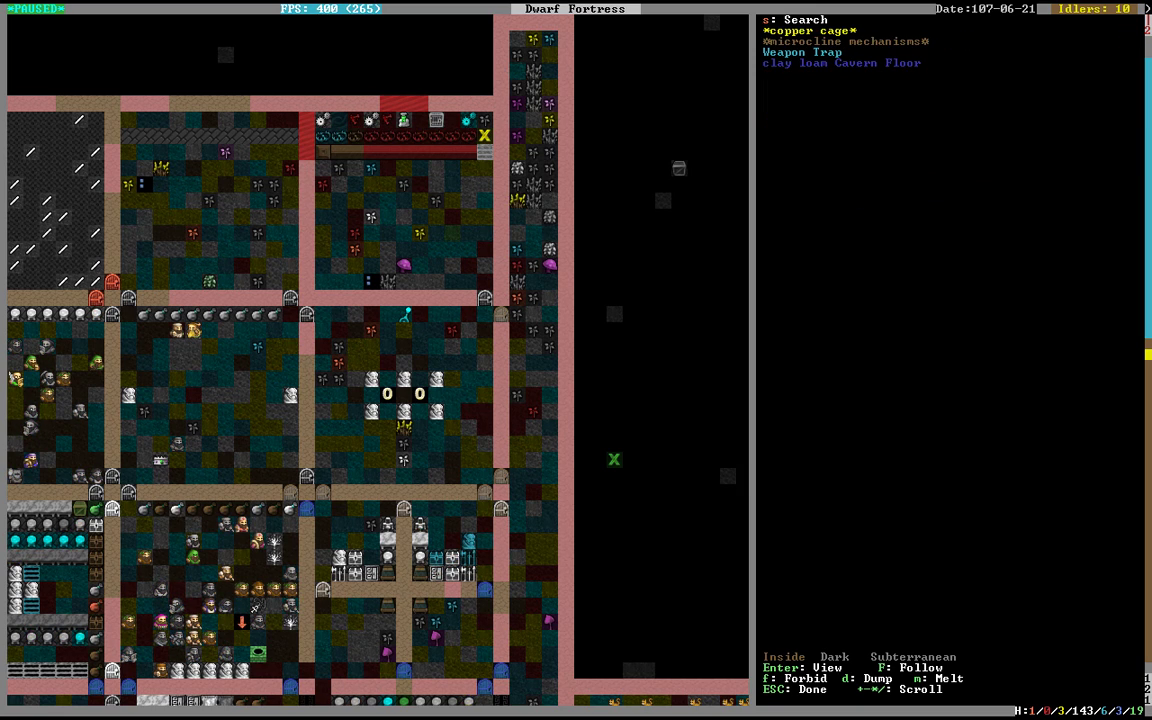
key(m)
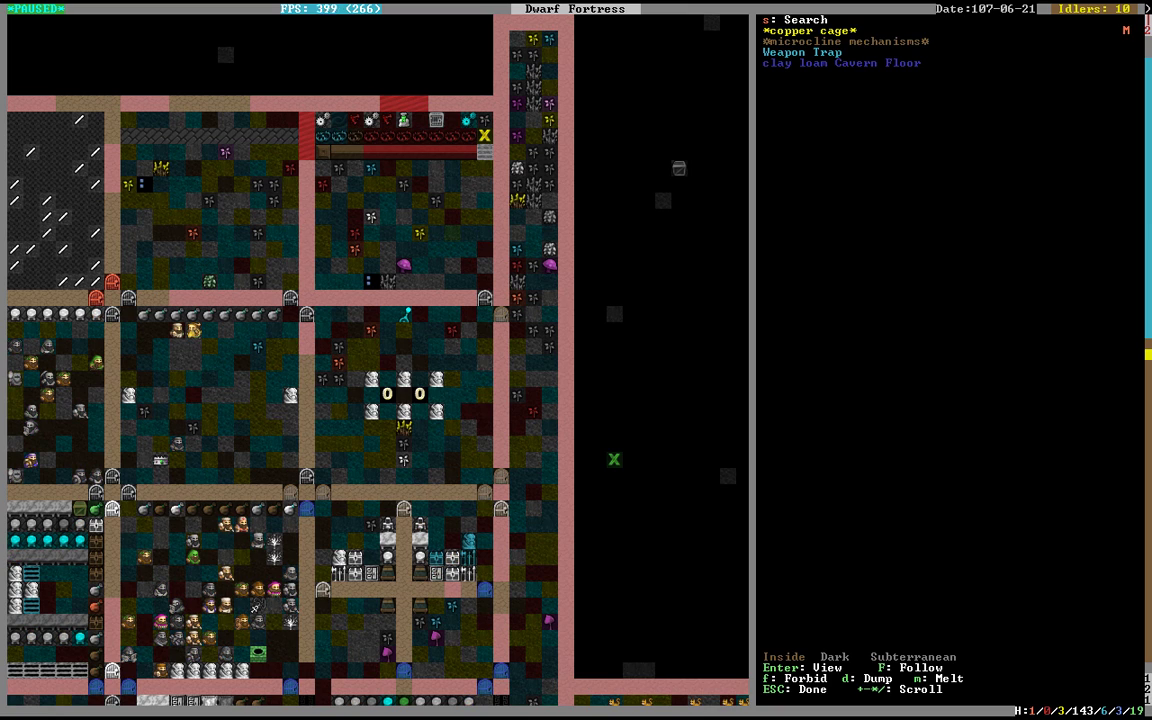
key(Down)
Step: Make the steel door passable and slate the microcline lever for removal
key(Return)
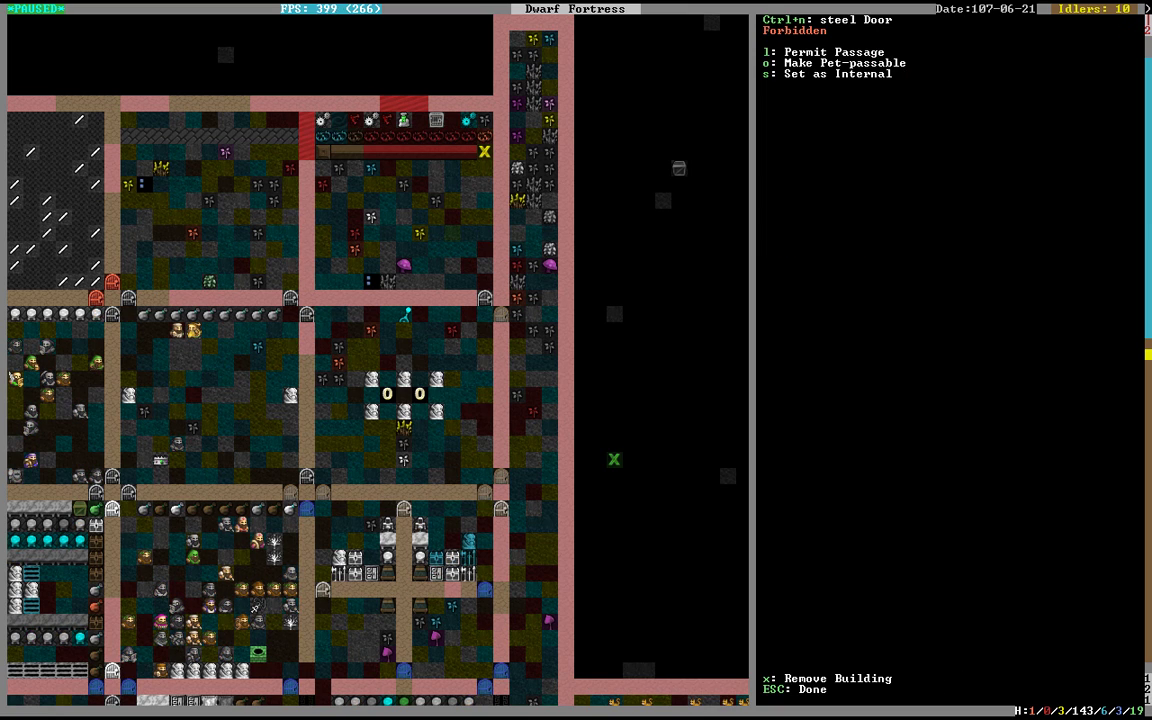
key(l)
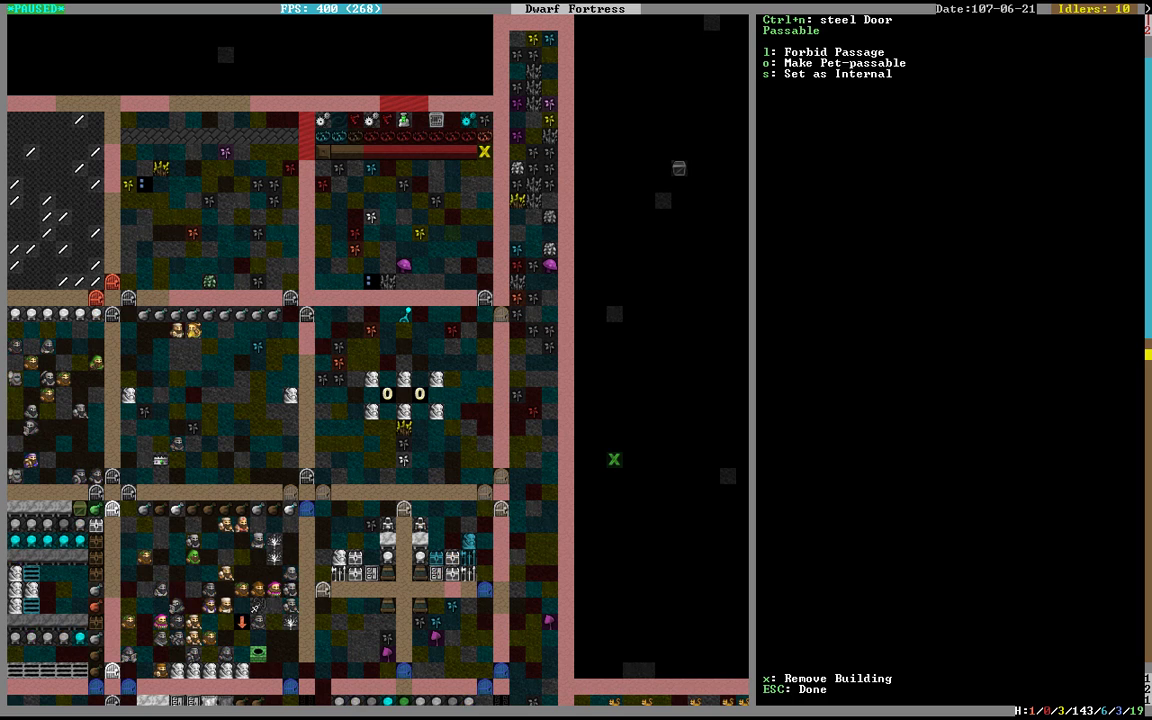
key(Down)
key(Down)
key(Down)
key(Down)
key(Down)
key(Down)
key(Down)
key(Left)
key(Left)
key(Left)
key(x)
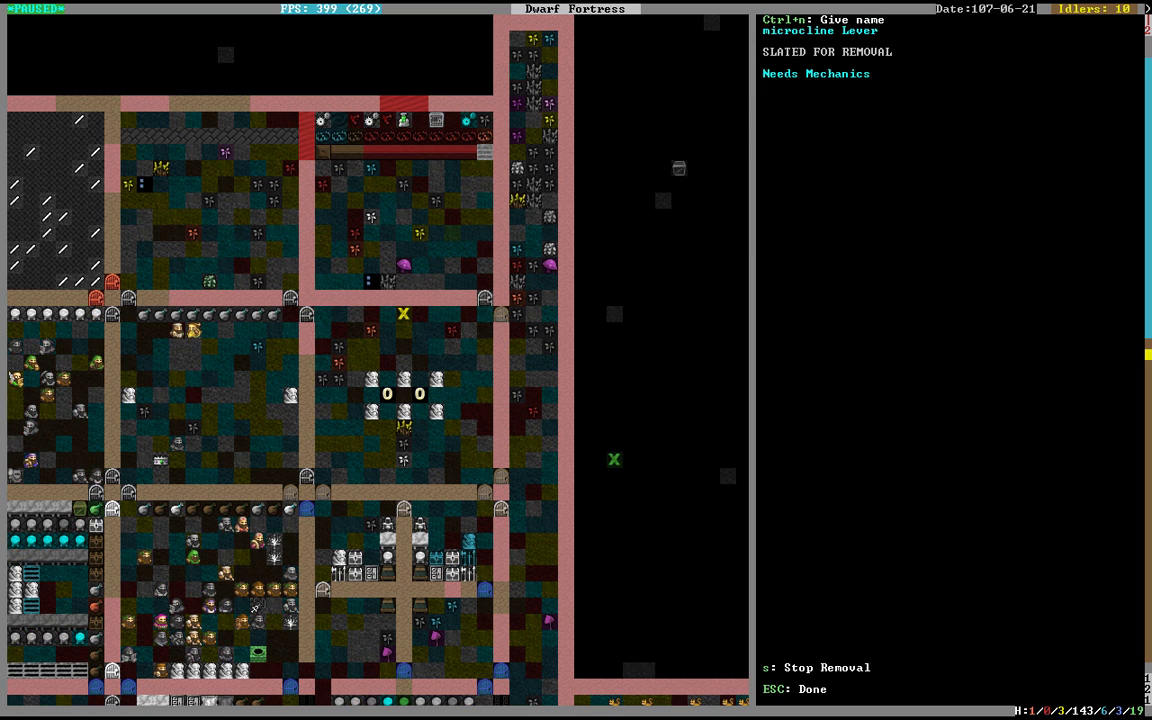
Step: Return to the main map and unpause the game, panning the view around
key(Escape)
key(shift+Left)
key(space)
key(shift+Down)
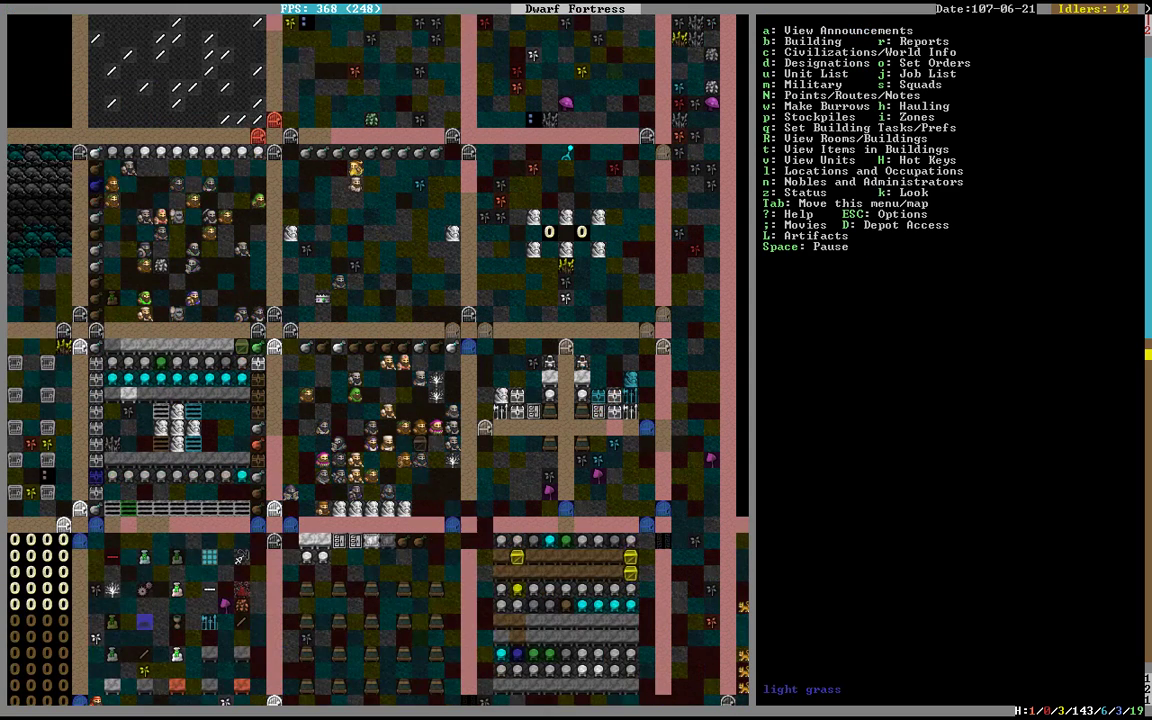
key(space)
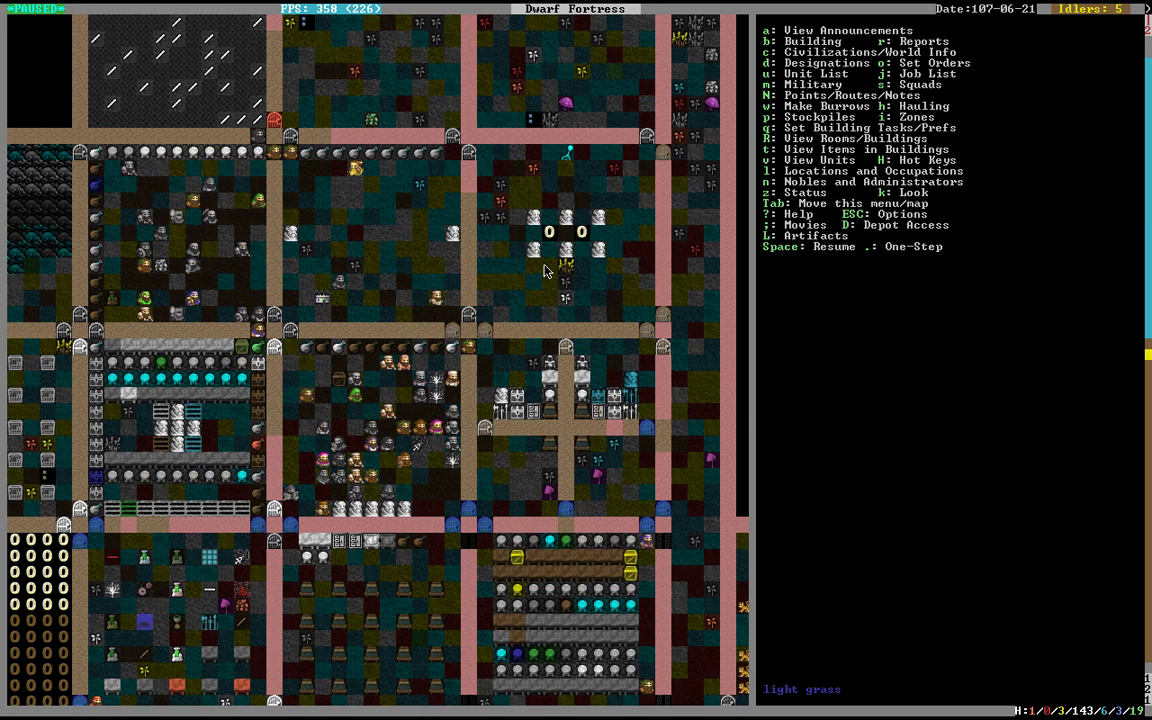
key(space)
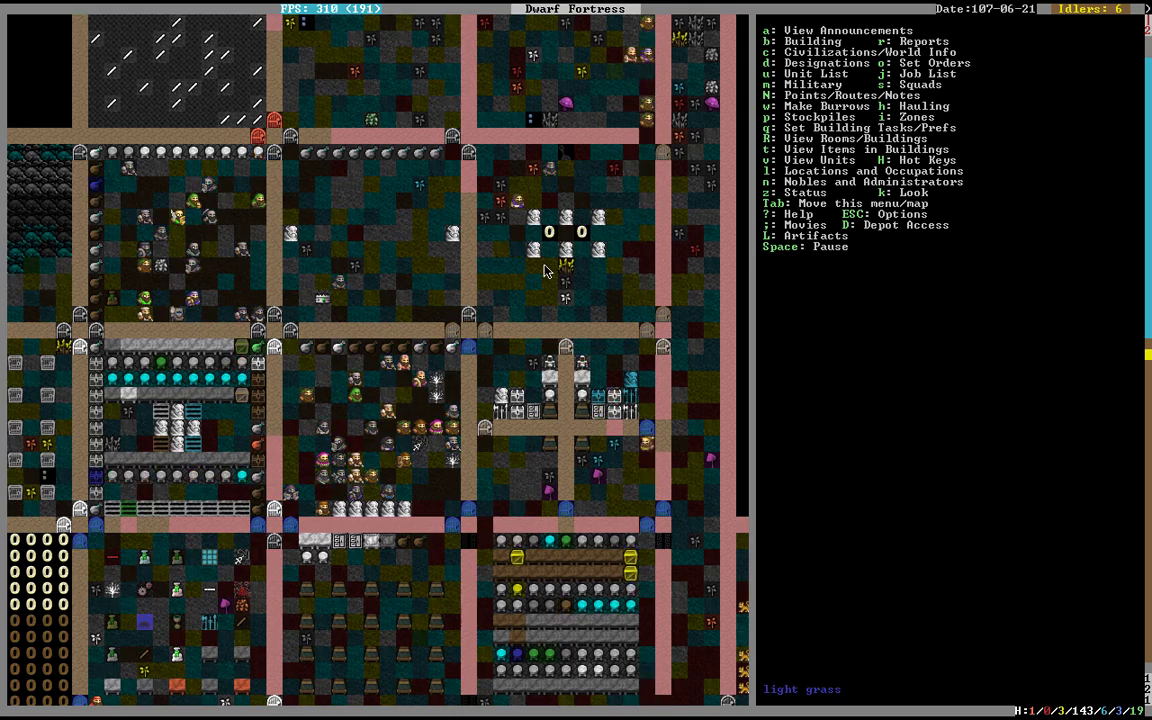
key(shift+Up)
key(shift+Left)
key(shift+Left)
key(shift+Left)
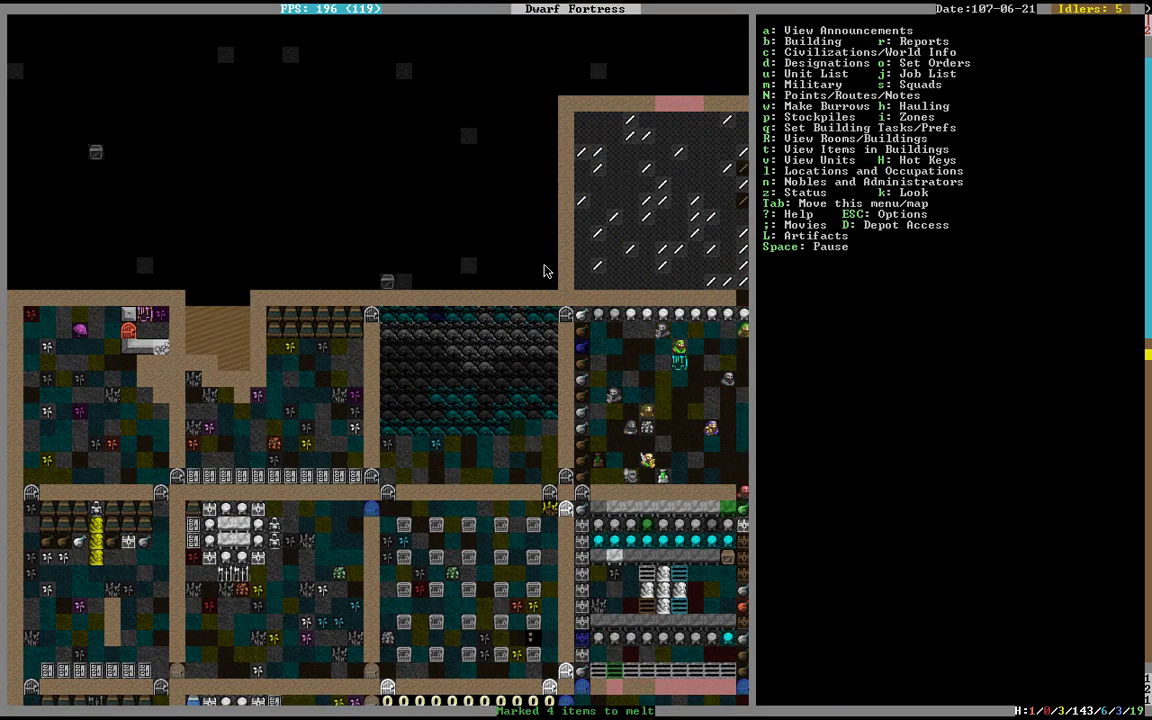
Step: Check recent announcements, then build a microcline memorial slab in the dark-floored room
key(a)
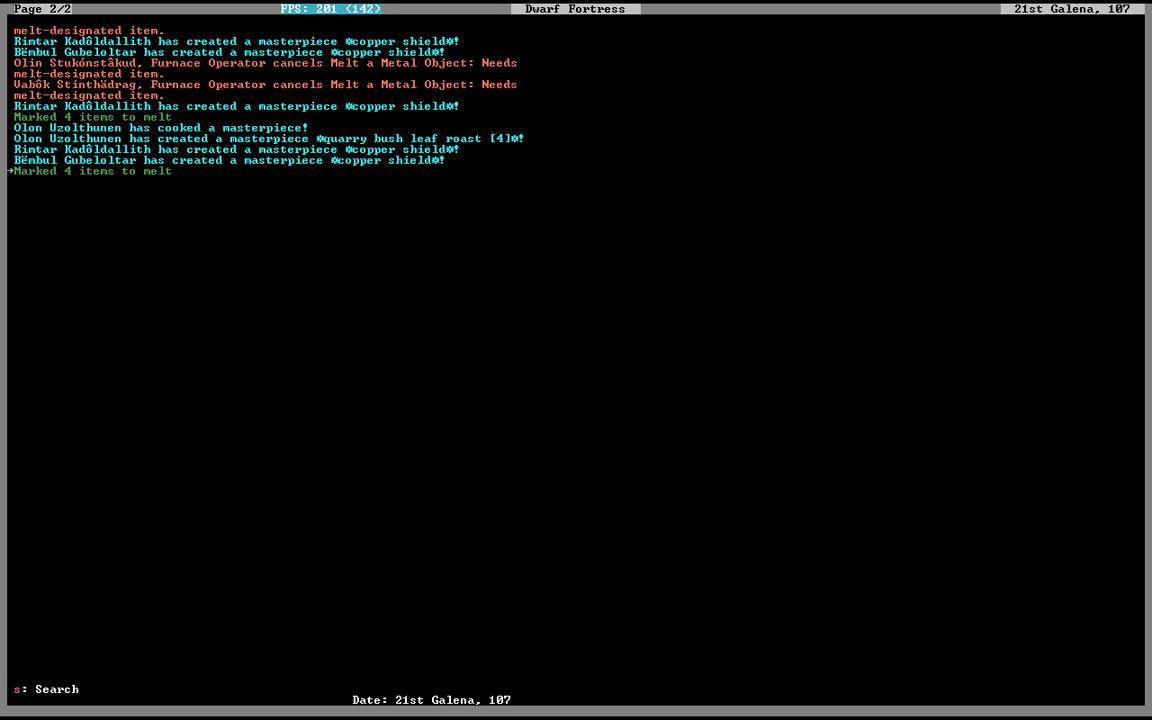
key(Escape)
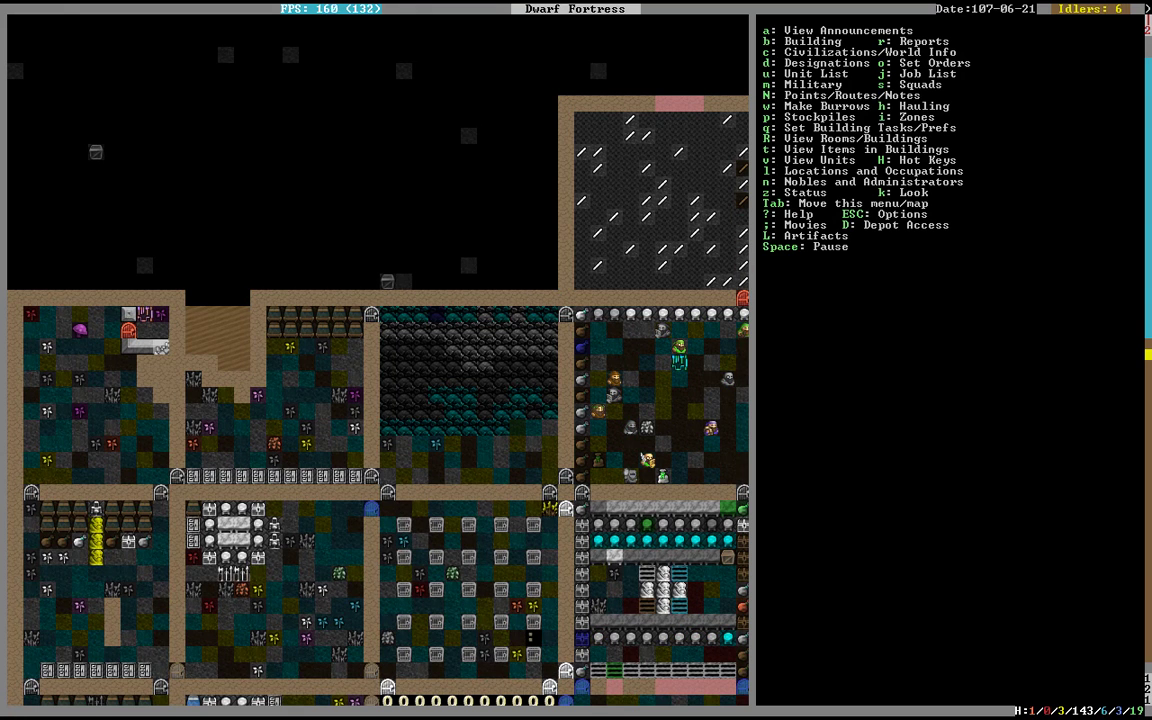
key(b)
key(alt+s)
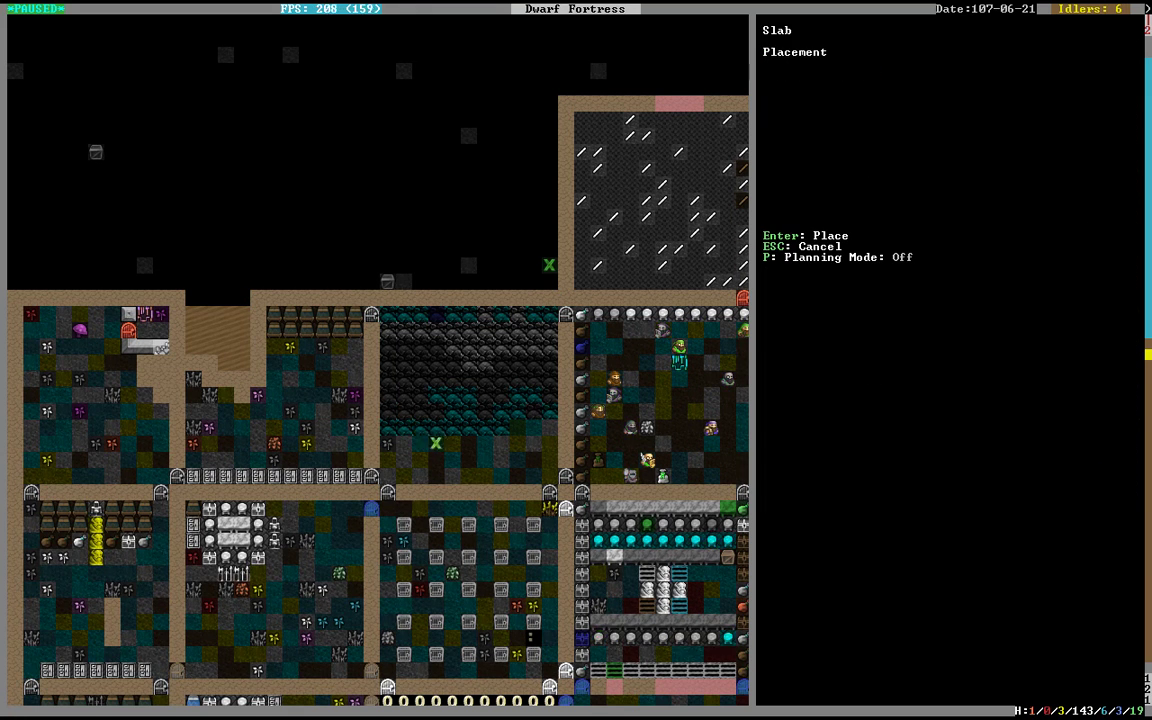
key(Return)
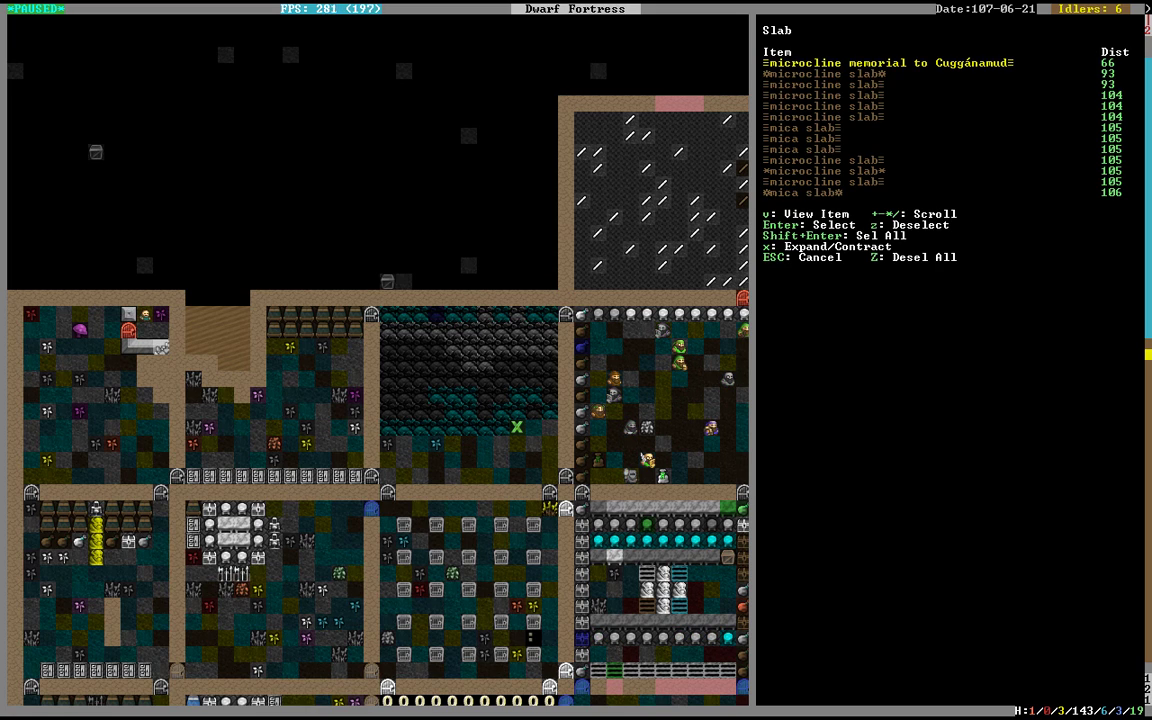
key(Return)
key(alt+s)
key(Right)
key(Return)
key(Up)
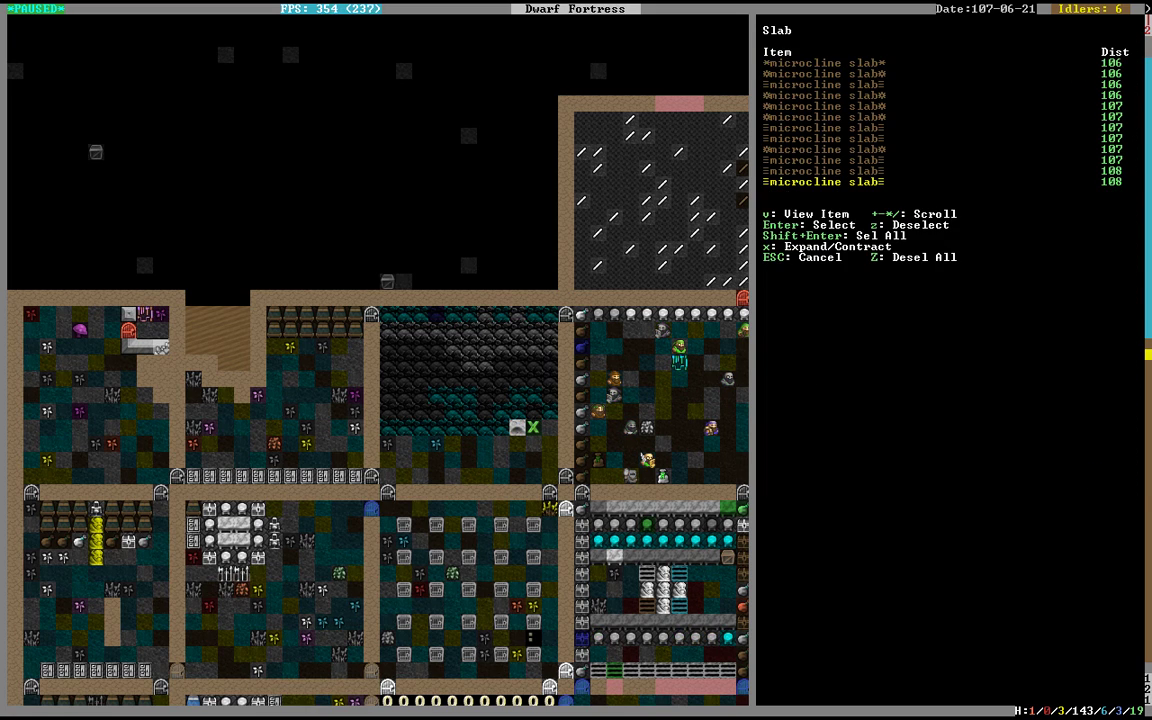
key(Escape)
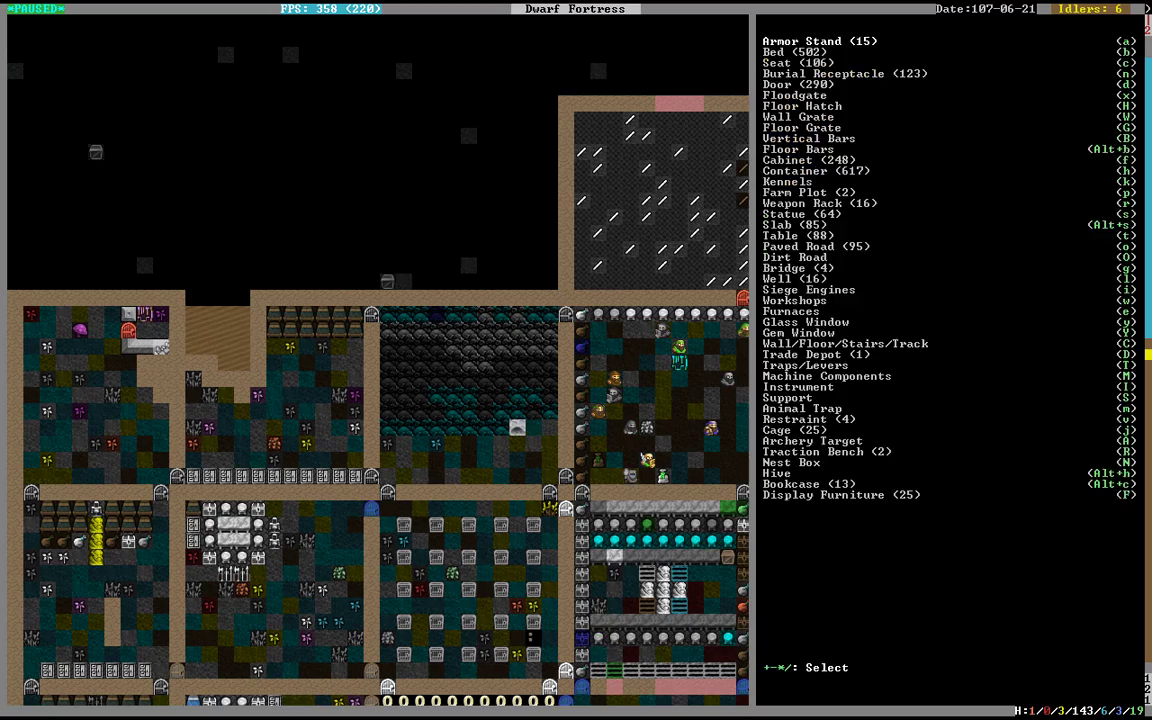
key(Escape)
key(Escape)
key(Escape)
Step: Pan the map and switch z-levels to view the smooth-stone workshop level
key(shift+Down)
key(less)
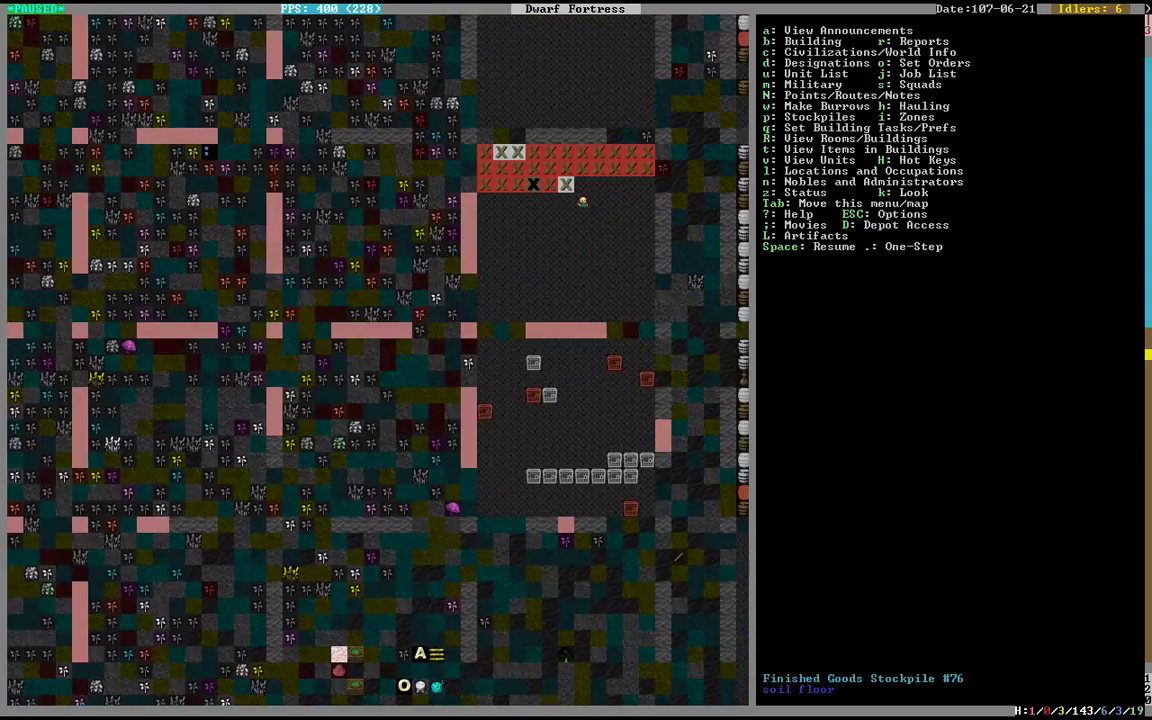
key(less)
key(less)
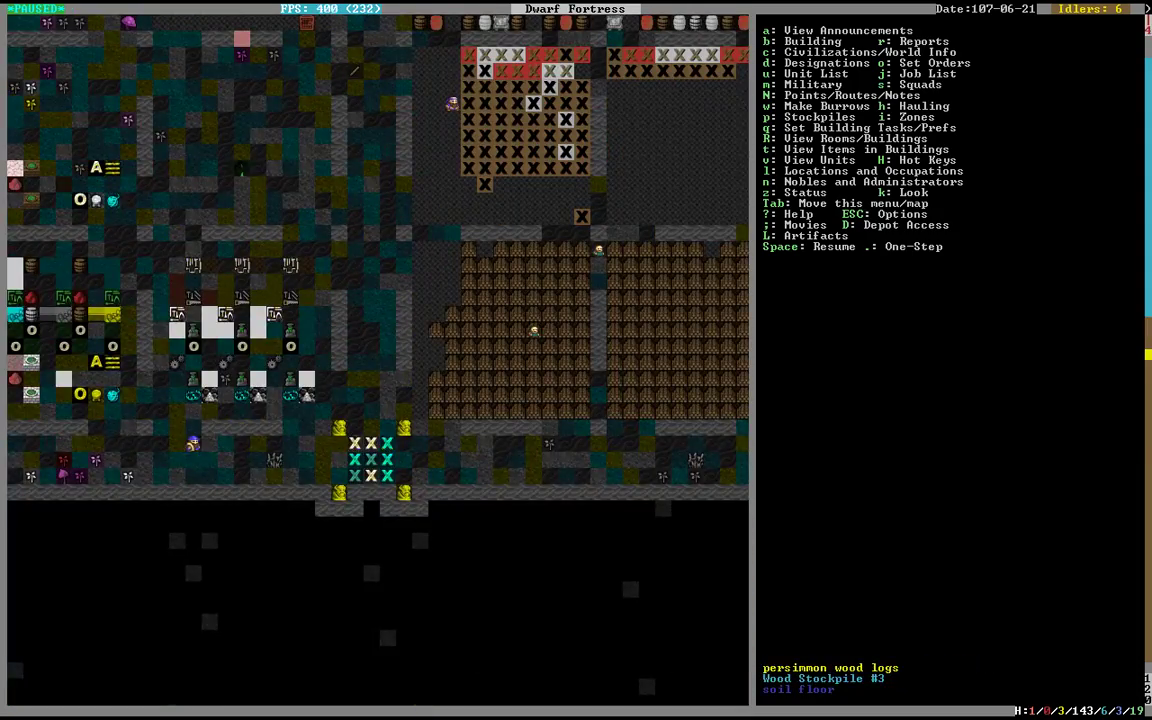
key(greater)
key(shift+Left)
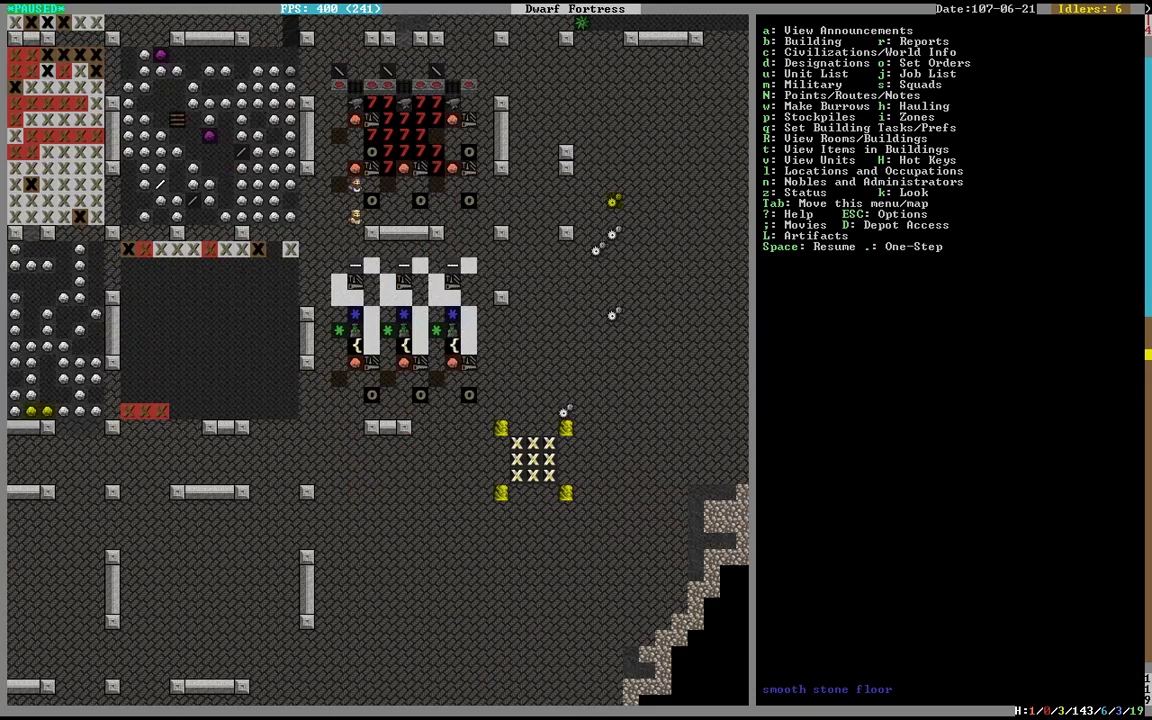
key(shift+Up)
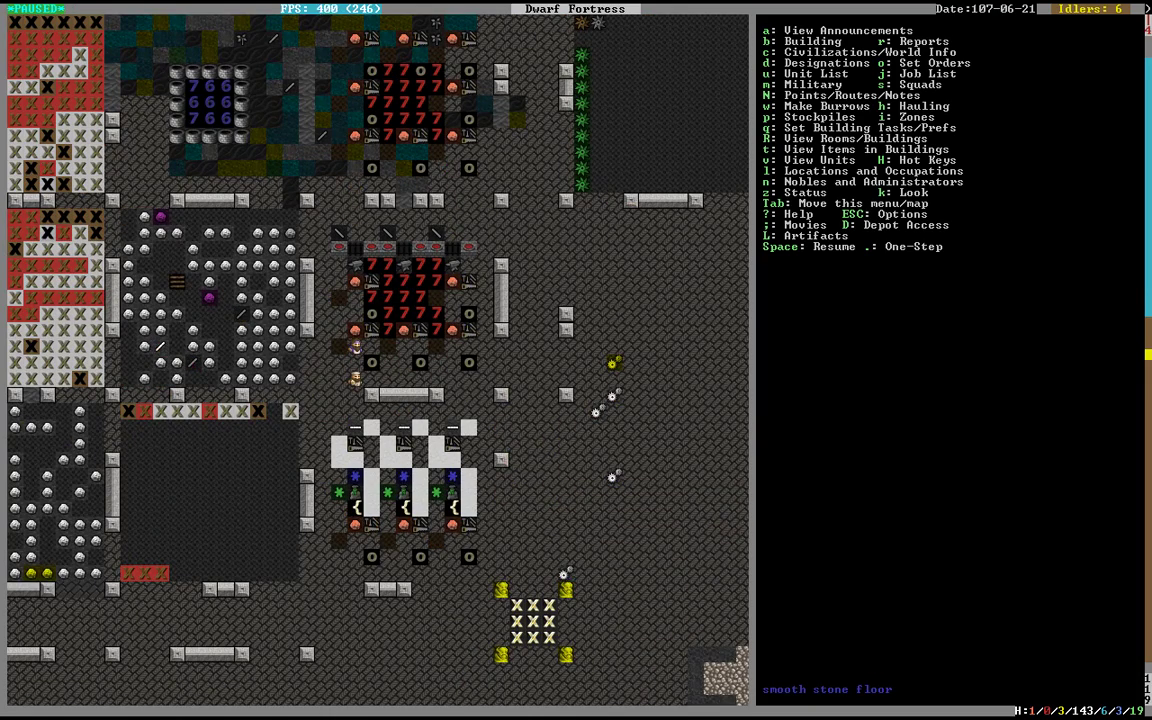